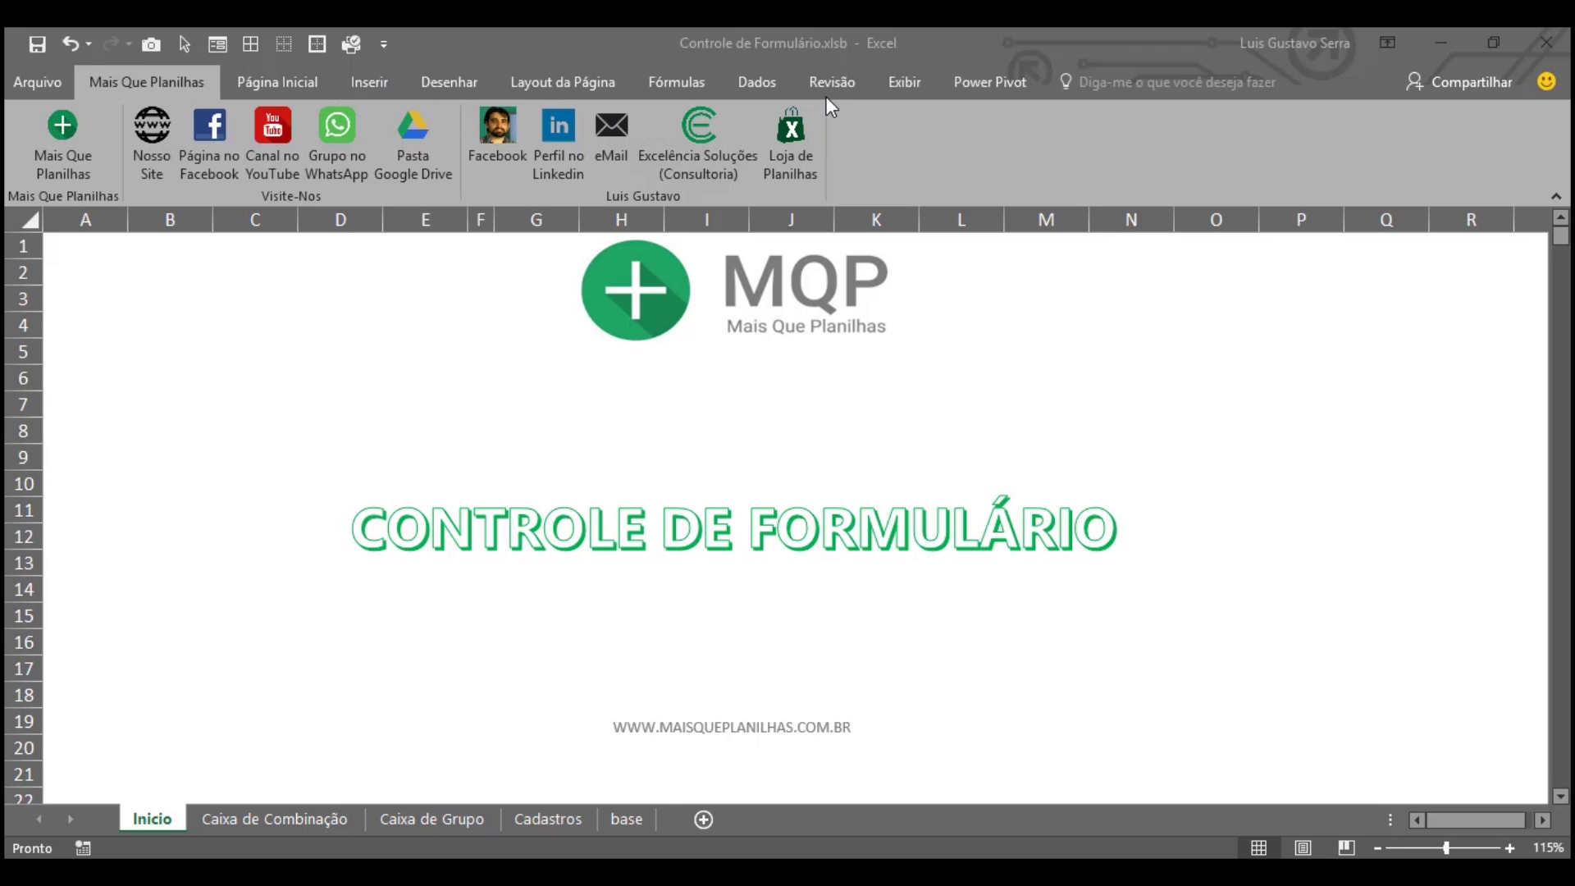
Step: Enable the Desenvolvedor tab in the ribbon customization options and display its form control tools
{"action": "left_click", "coordinate": [44, 84]}
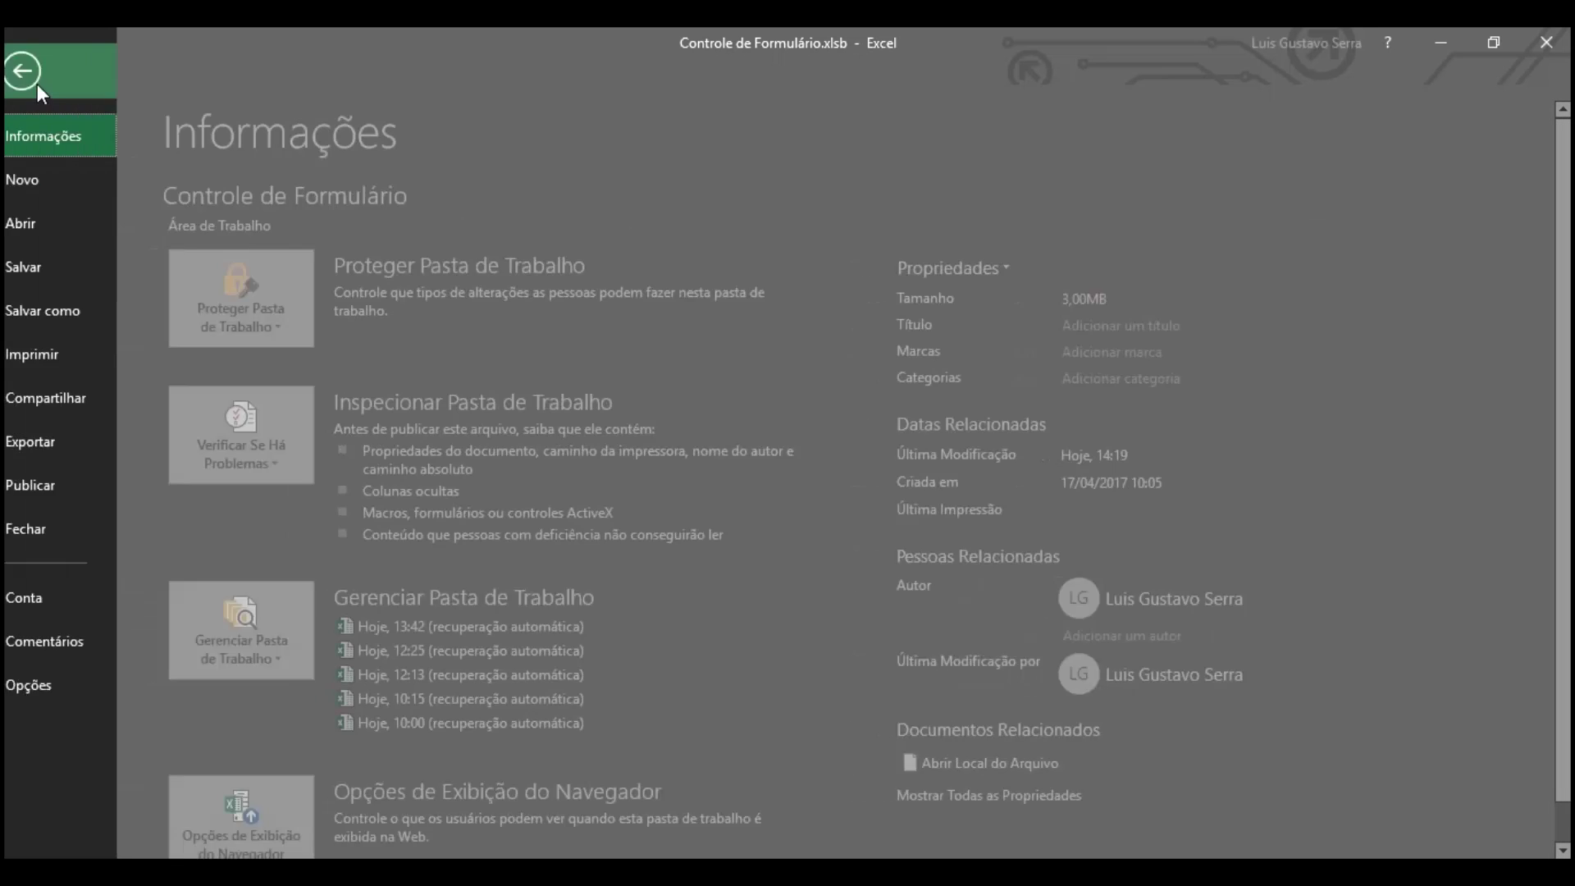
{"action": "left_click", "coordinate": [52, 685]}
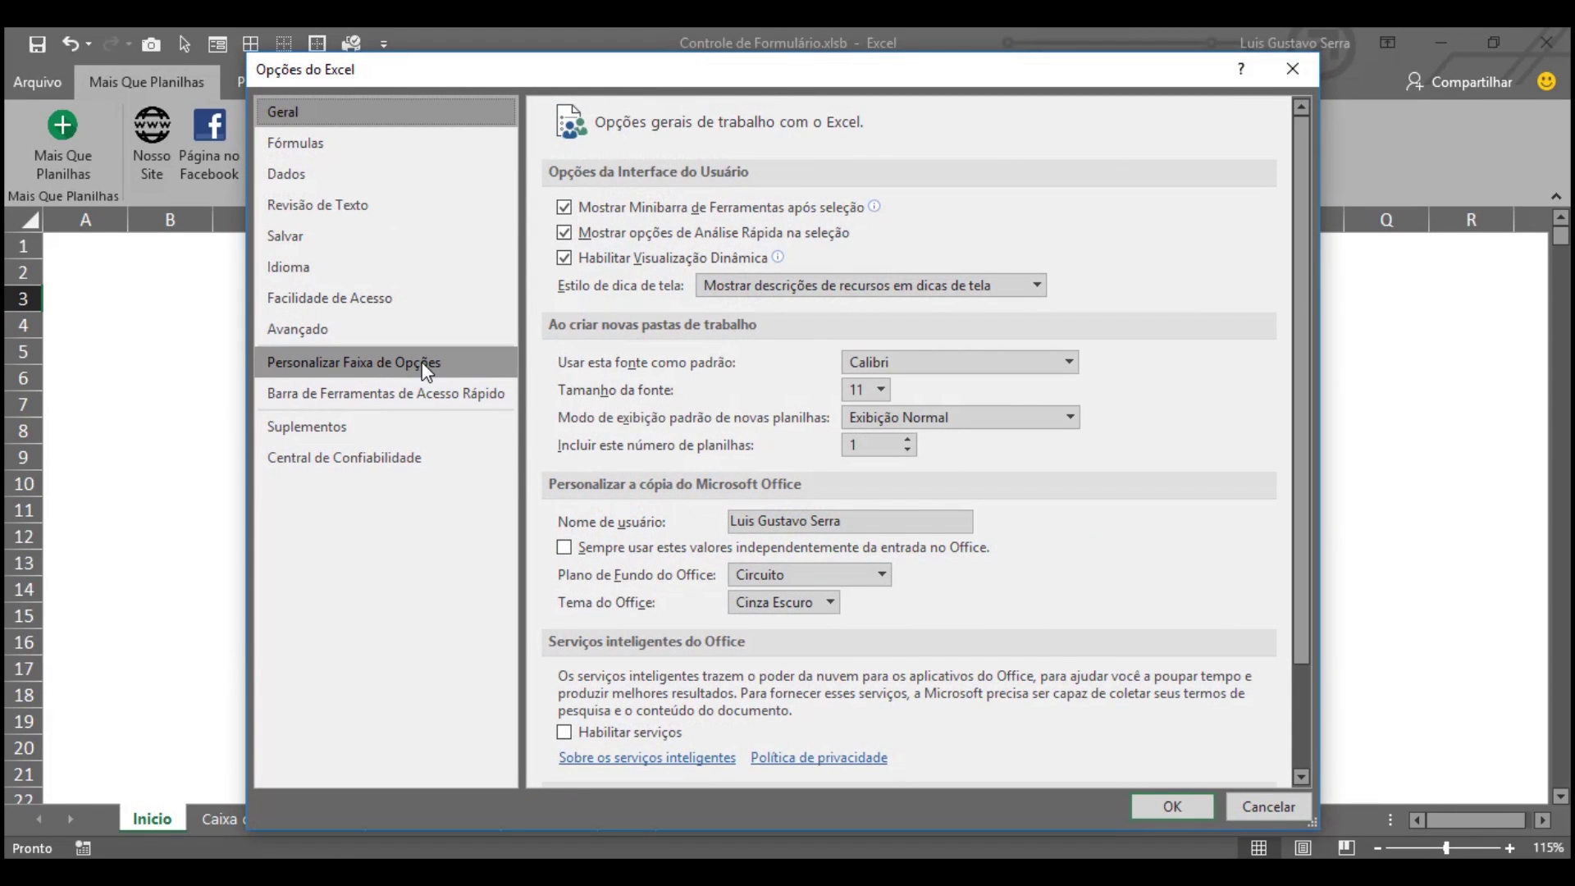
{"action": "left_click", "coordinate": [371, 358]}
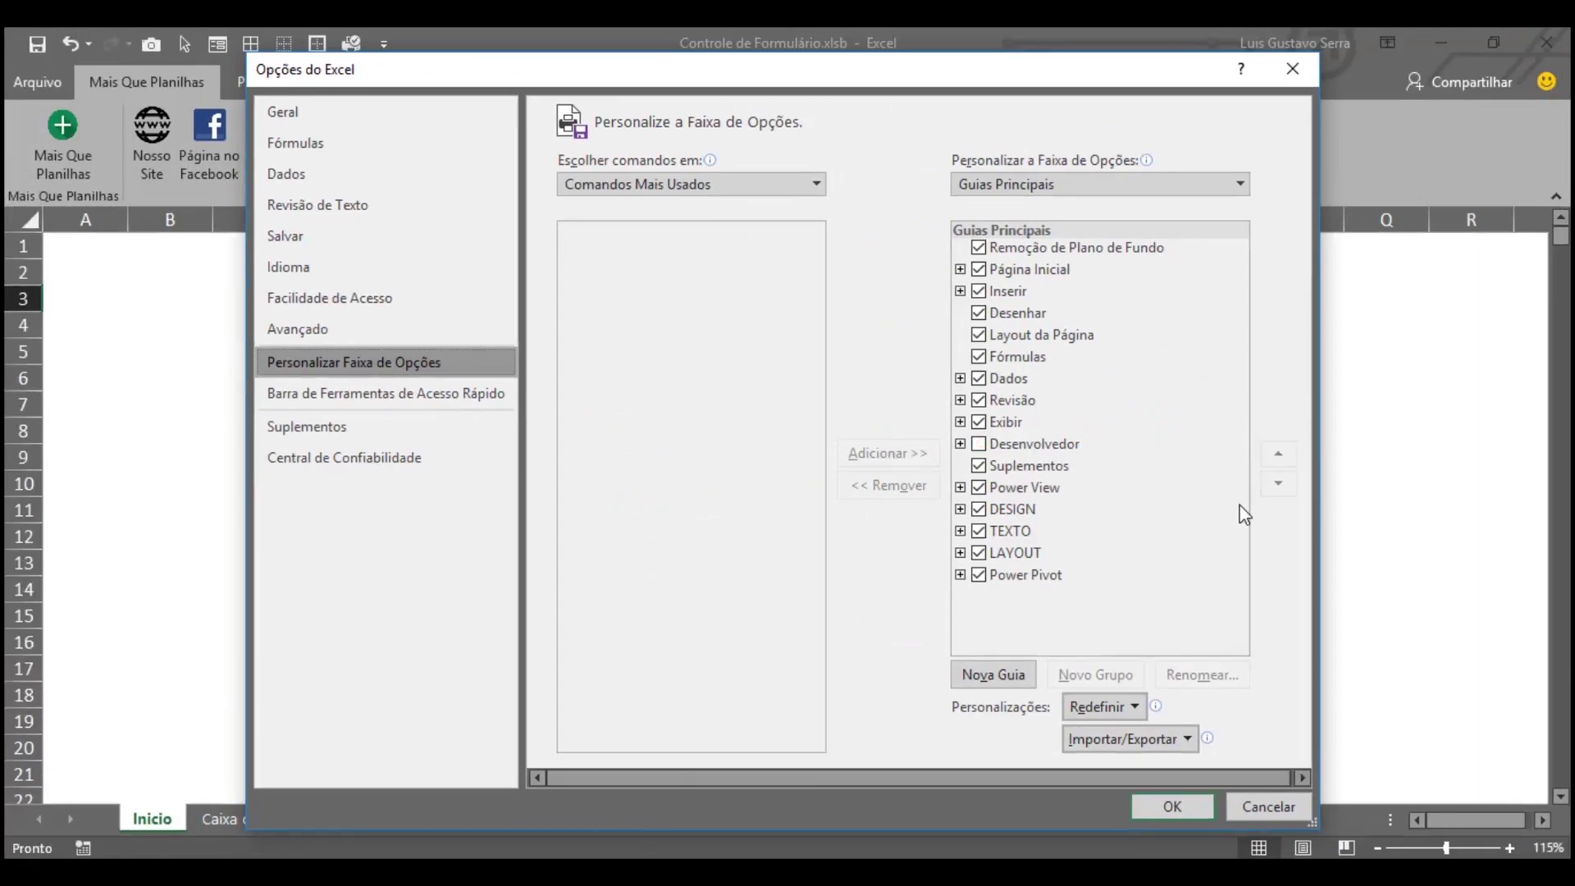
{"action": "left_click", "coordinate": [821, 403]}
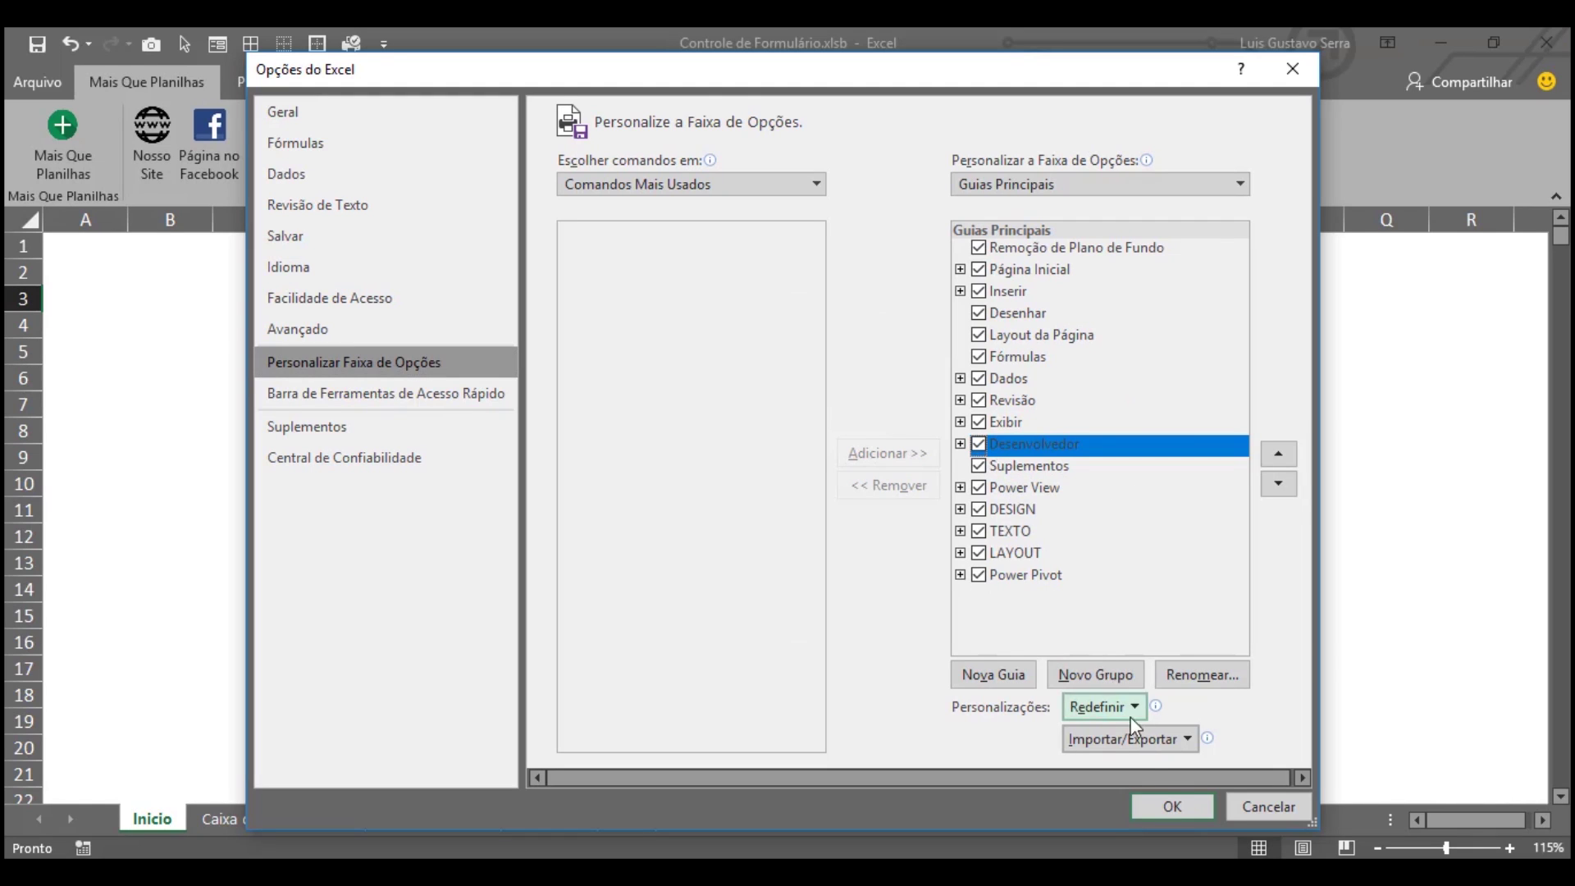
{"action": "left_click", "coordinate": [1175, 806]}
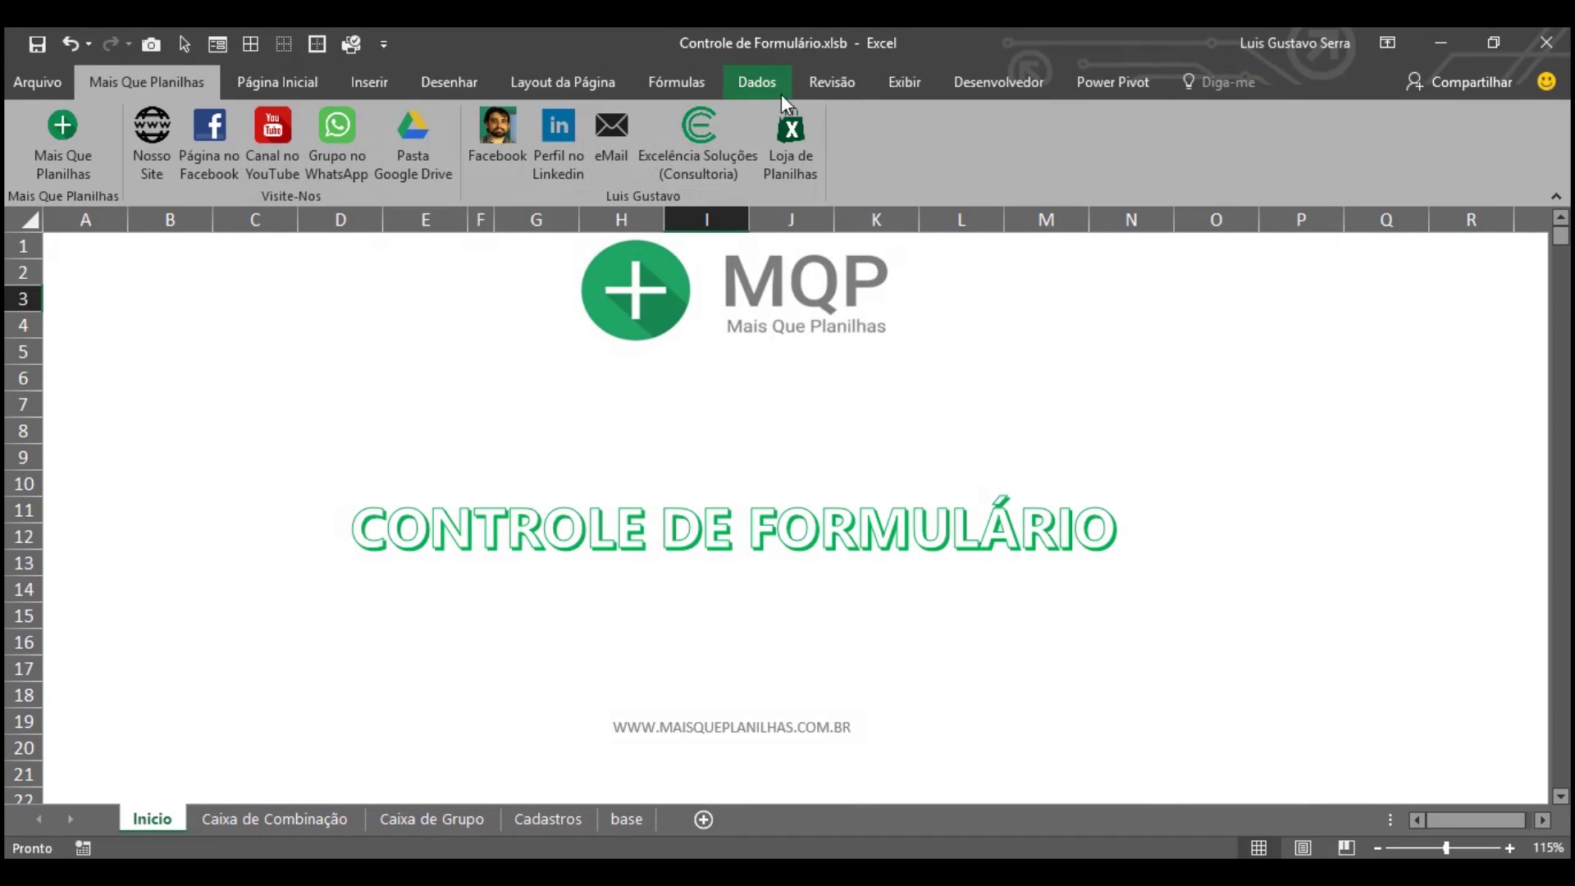
{"action": "left_click", "coordinate": [993, 83]}
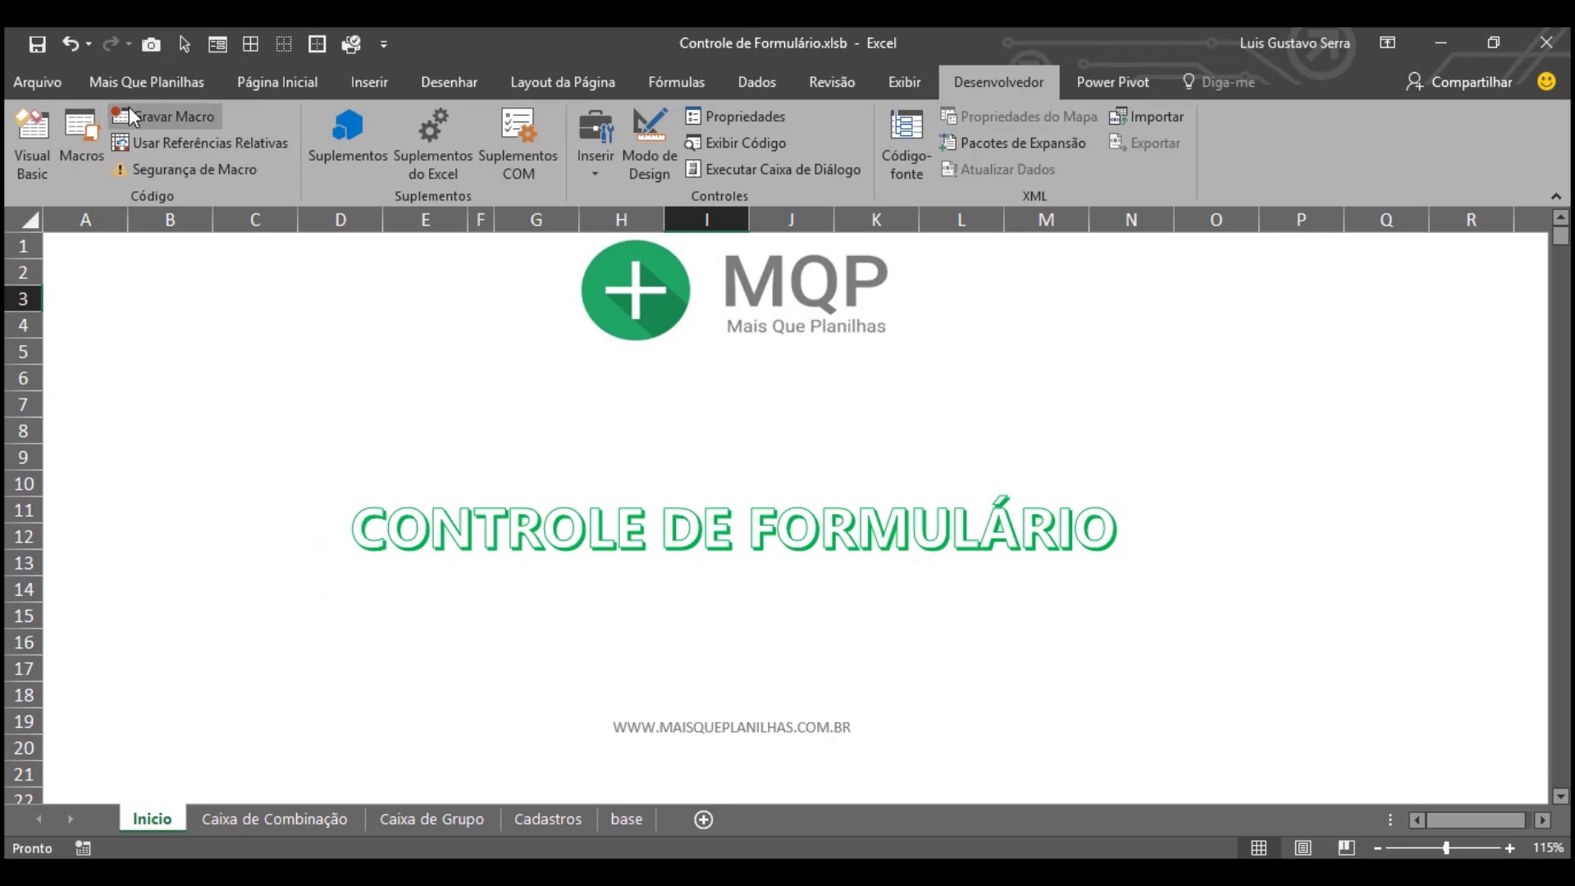
{"action": "left_click", "coordinate": [595, 158]}
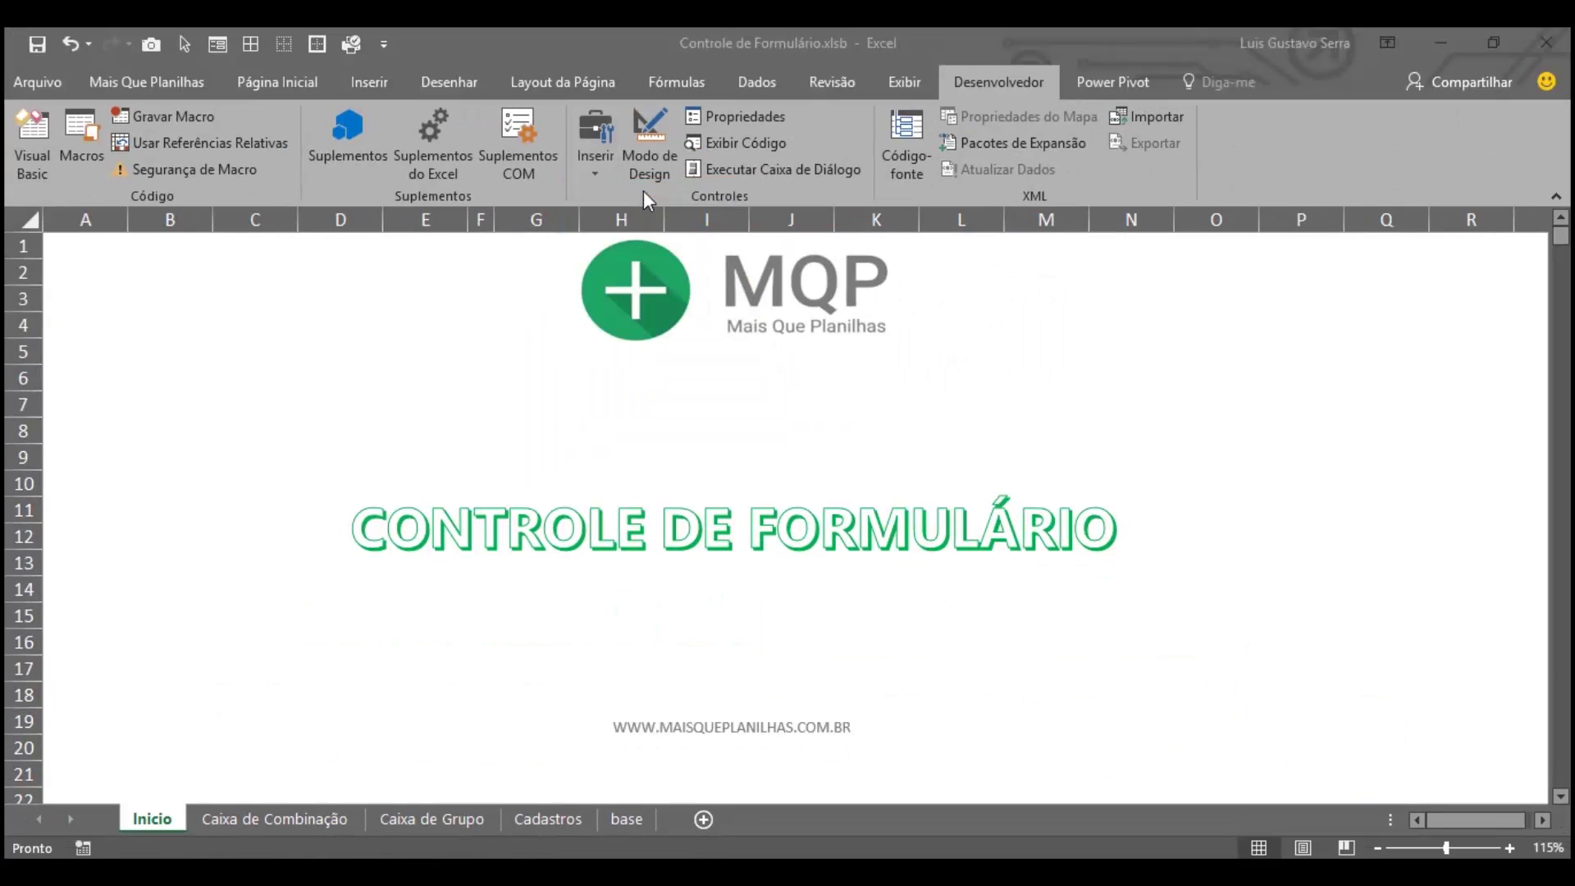
Step: On the Caixa de Combinação sheet, insert a combo box form control below the Cursos list, spanning about columns M to O
{"action": "left_click", "coordinate": [284, 818]}
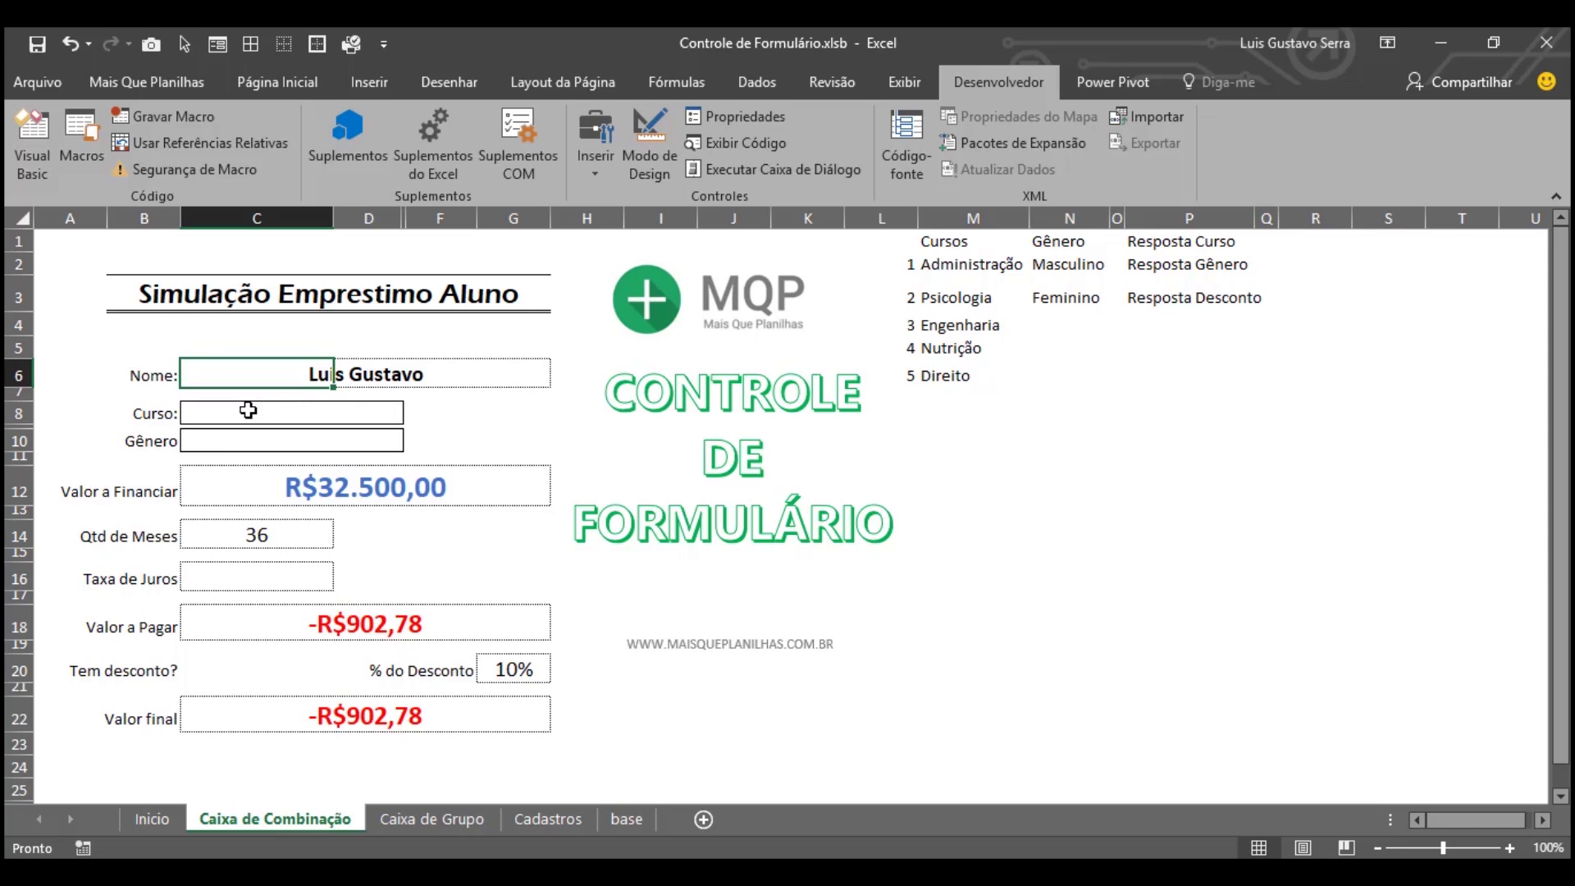
{"action": "left_click_drag", "start_coordinate": [953, 264], "coordinate": [968, 373]}
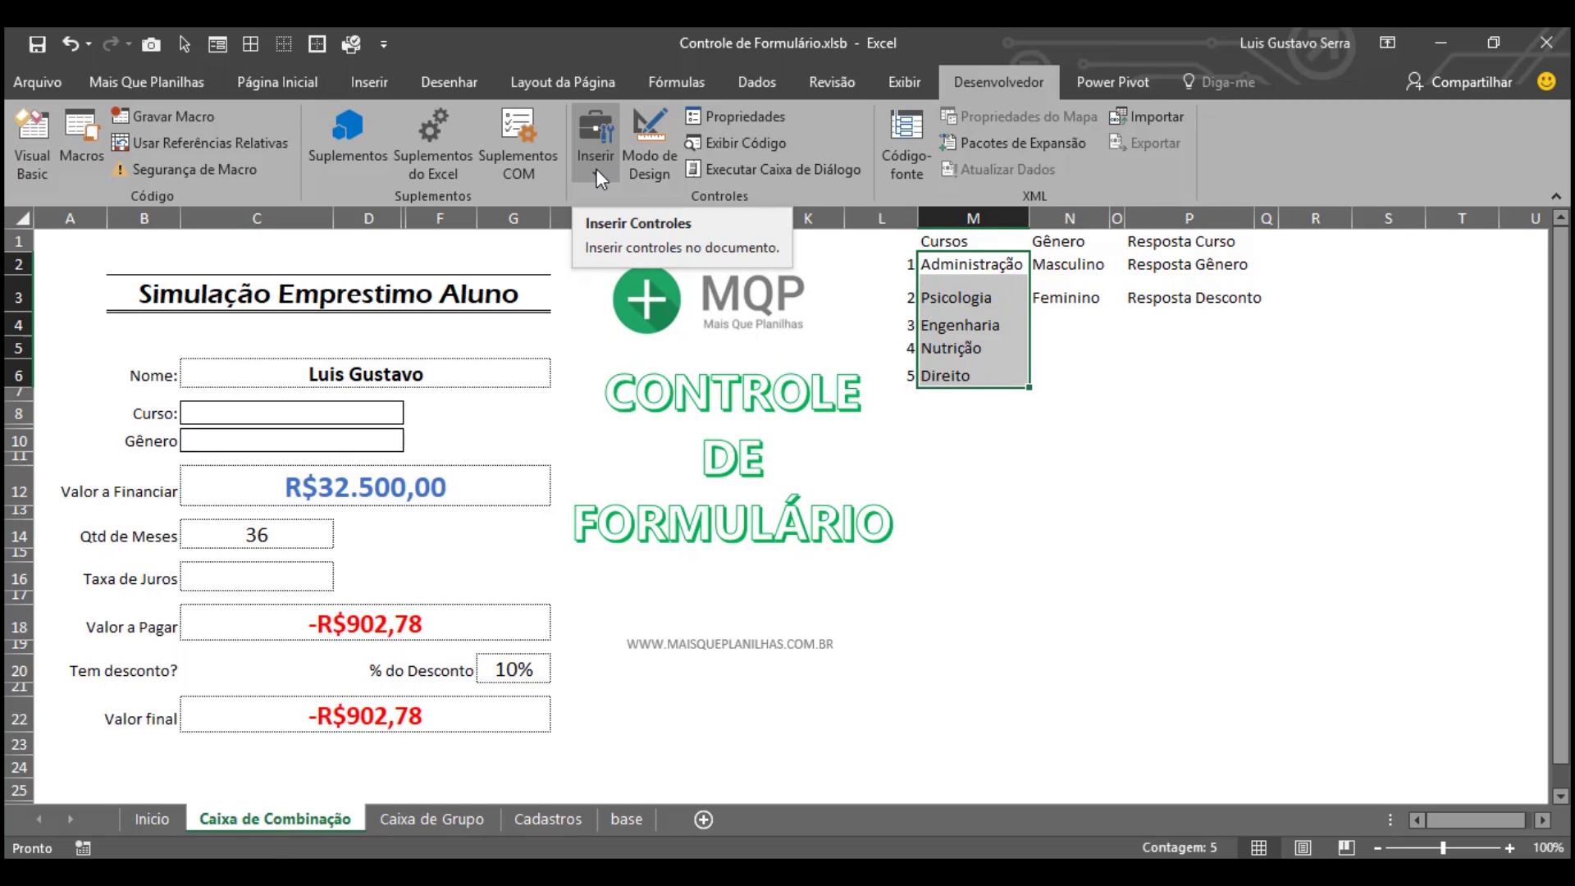
{"action": "left_click", "coordinate": [923, 265]}
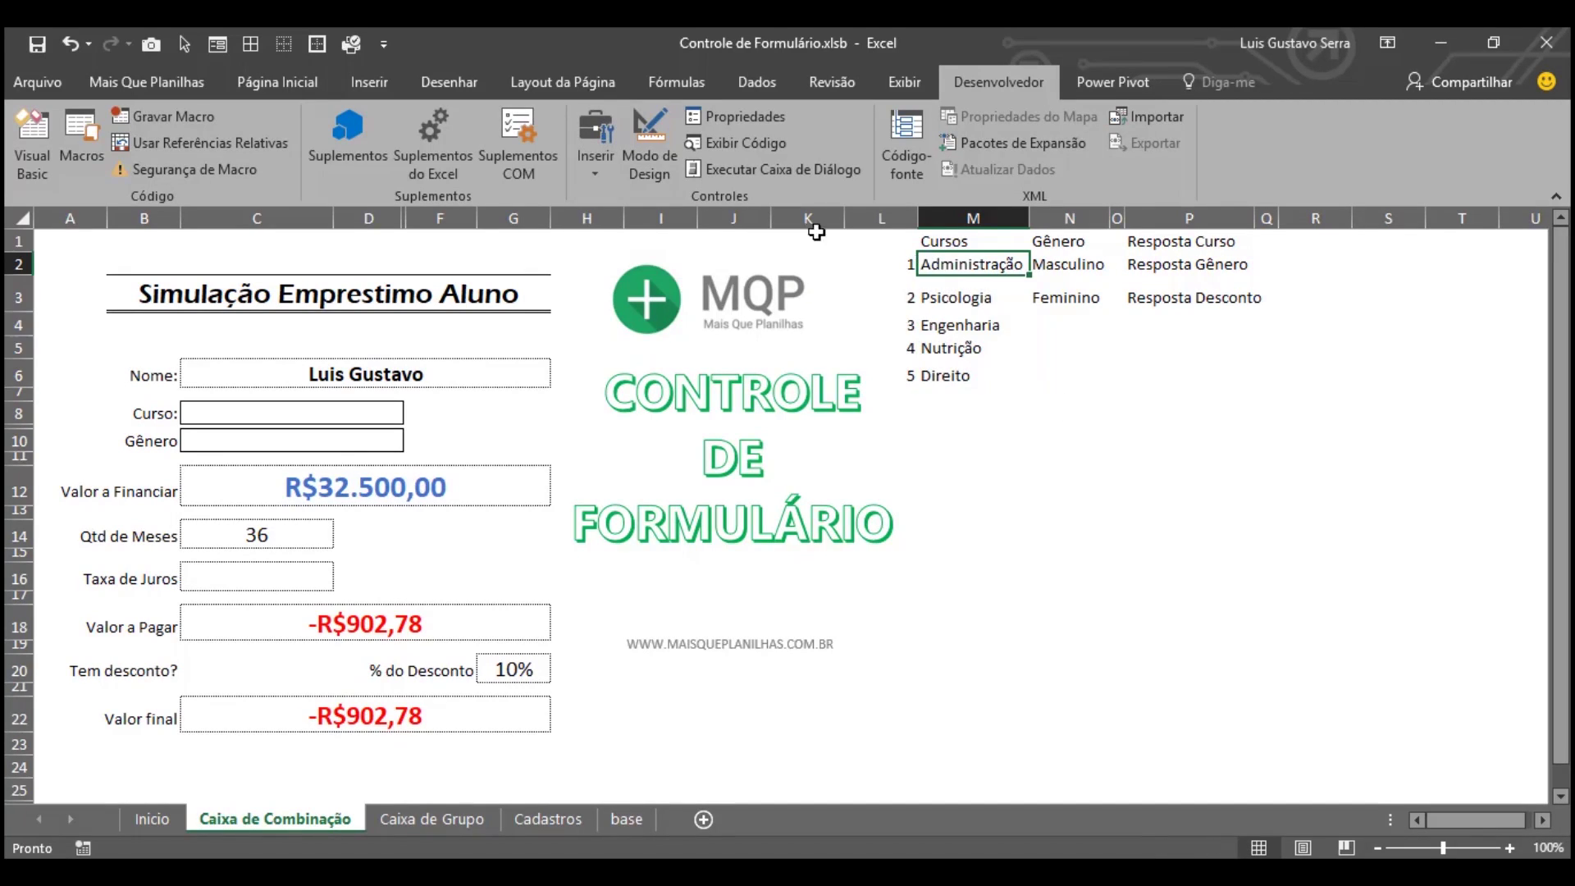
{"action": "left_click", "coordinate": [608, 153]}
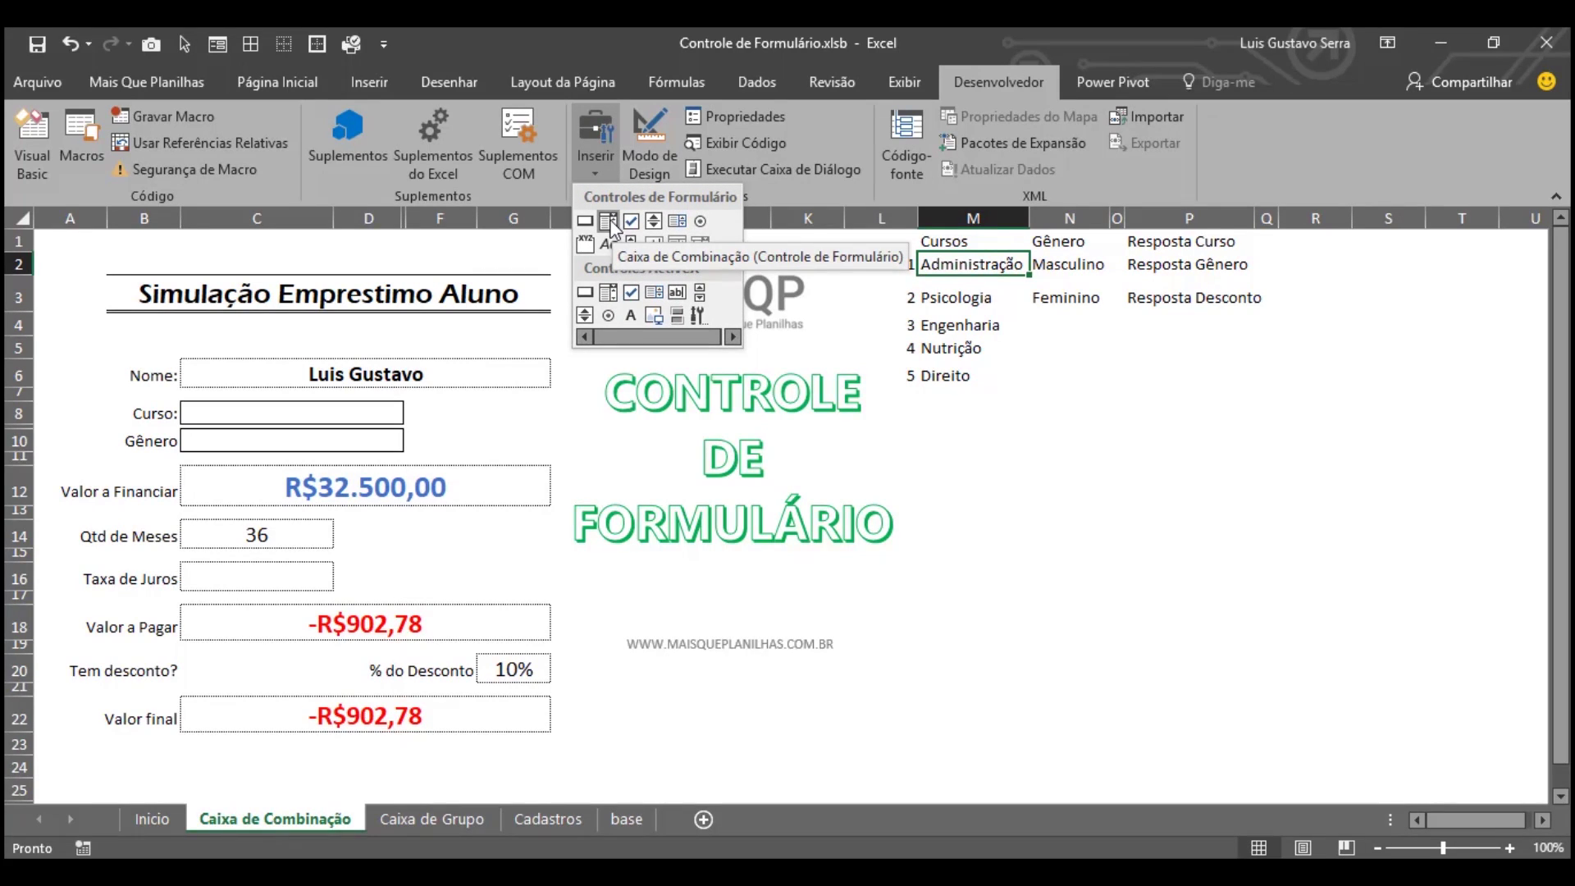
{"action": "left_click", "coordinate": [609, 222]}
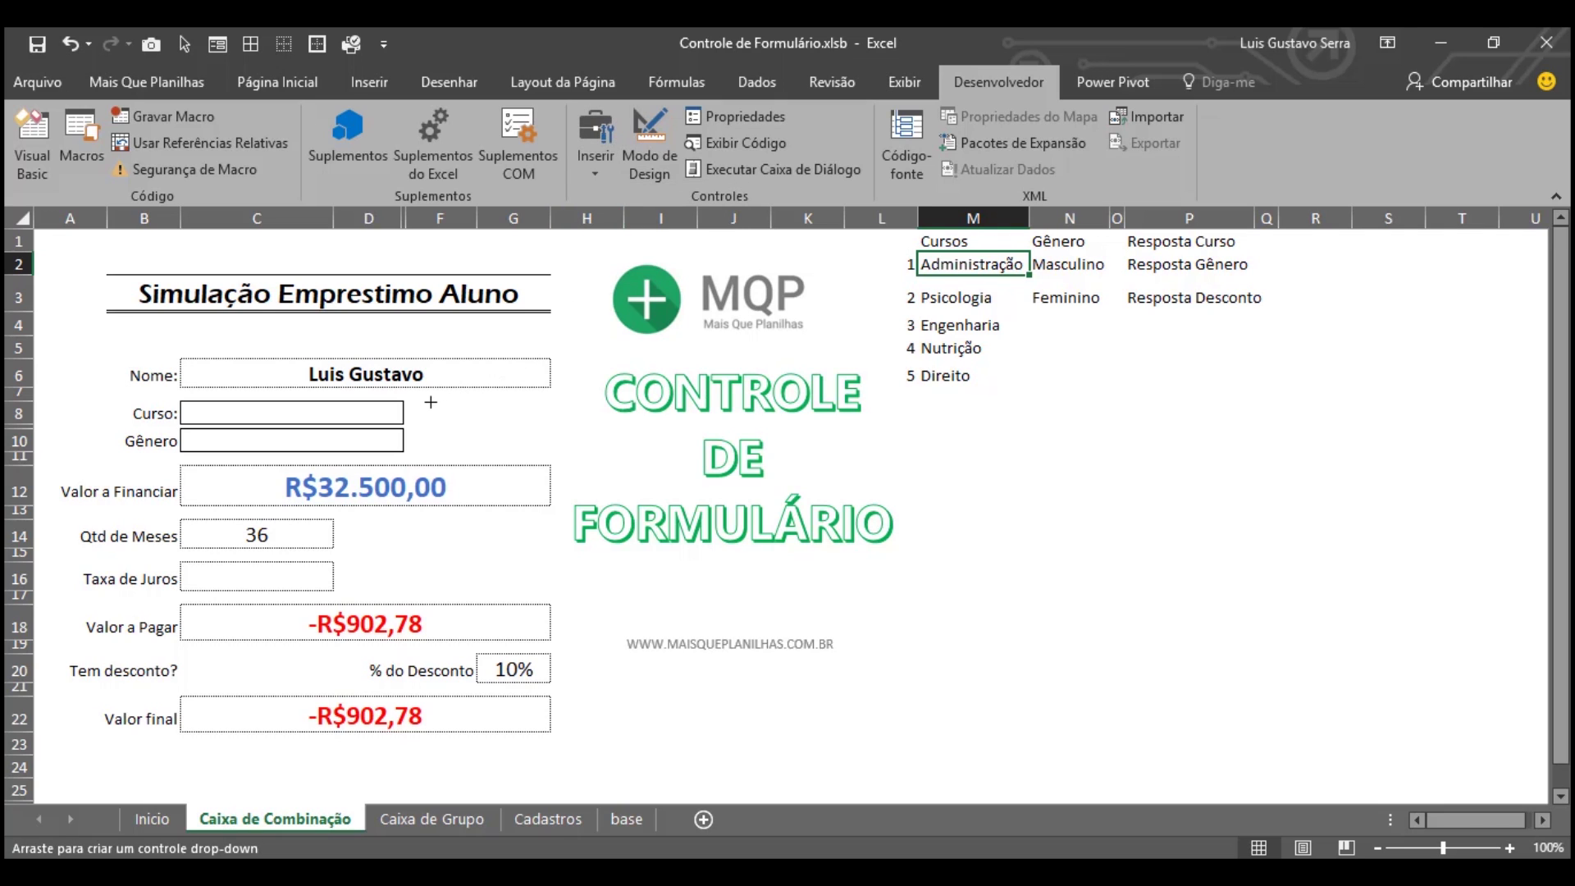
{"action": "left_click_drag", "start_coordinate": [917, 416], "coordinate": [1131, 456]}
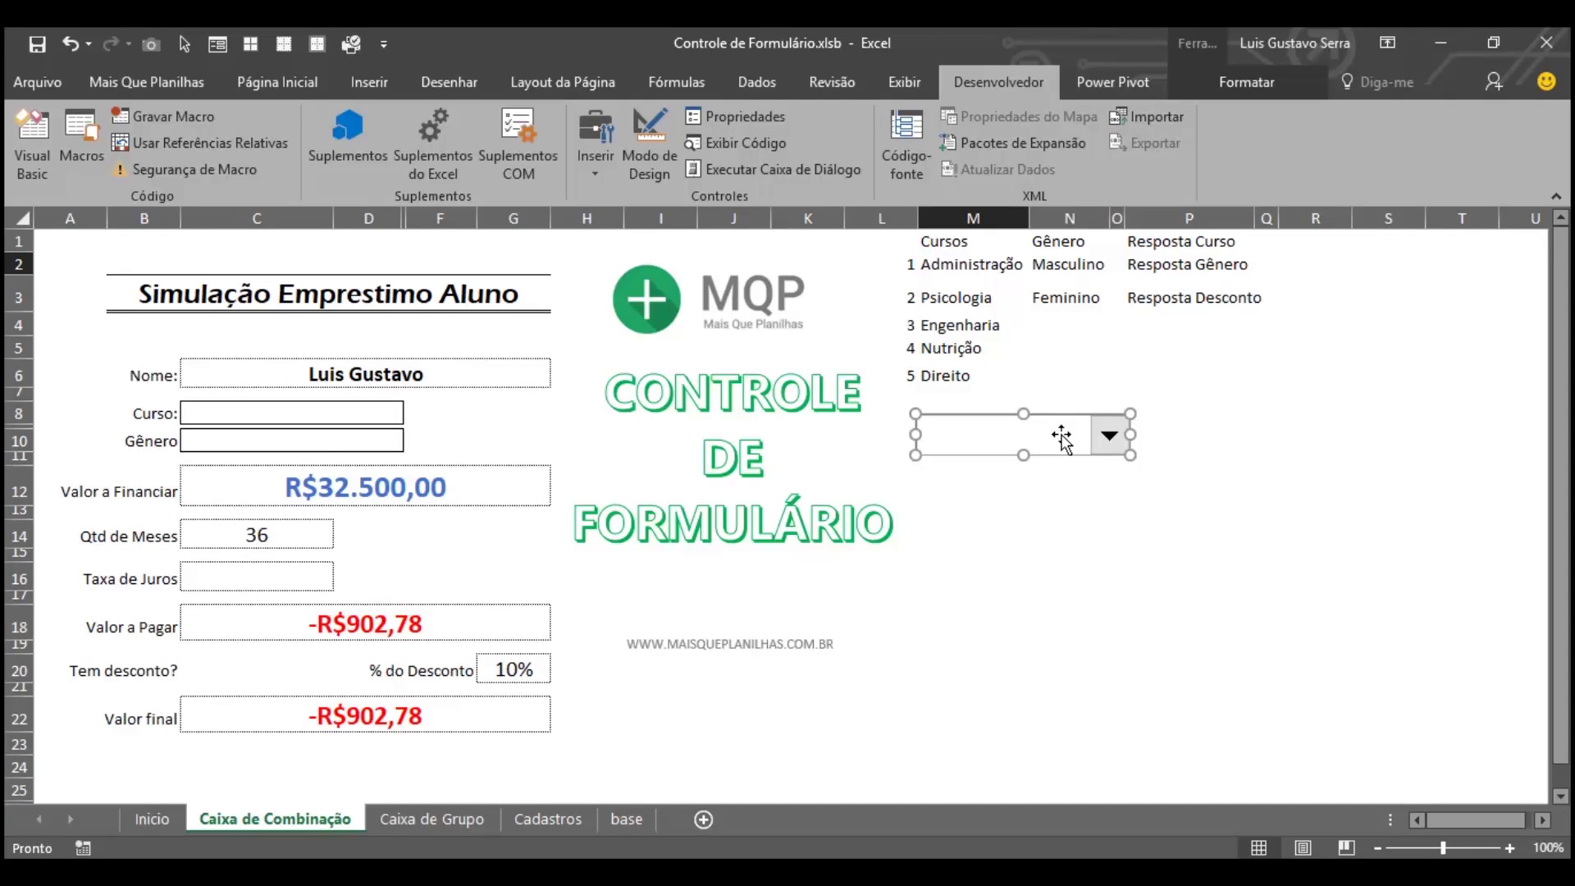
Step: Format the combo box control with input range $M$2:$M$6 and cell link $Q$1
{"action": "right_click", "coordinate": [1063, 435]}
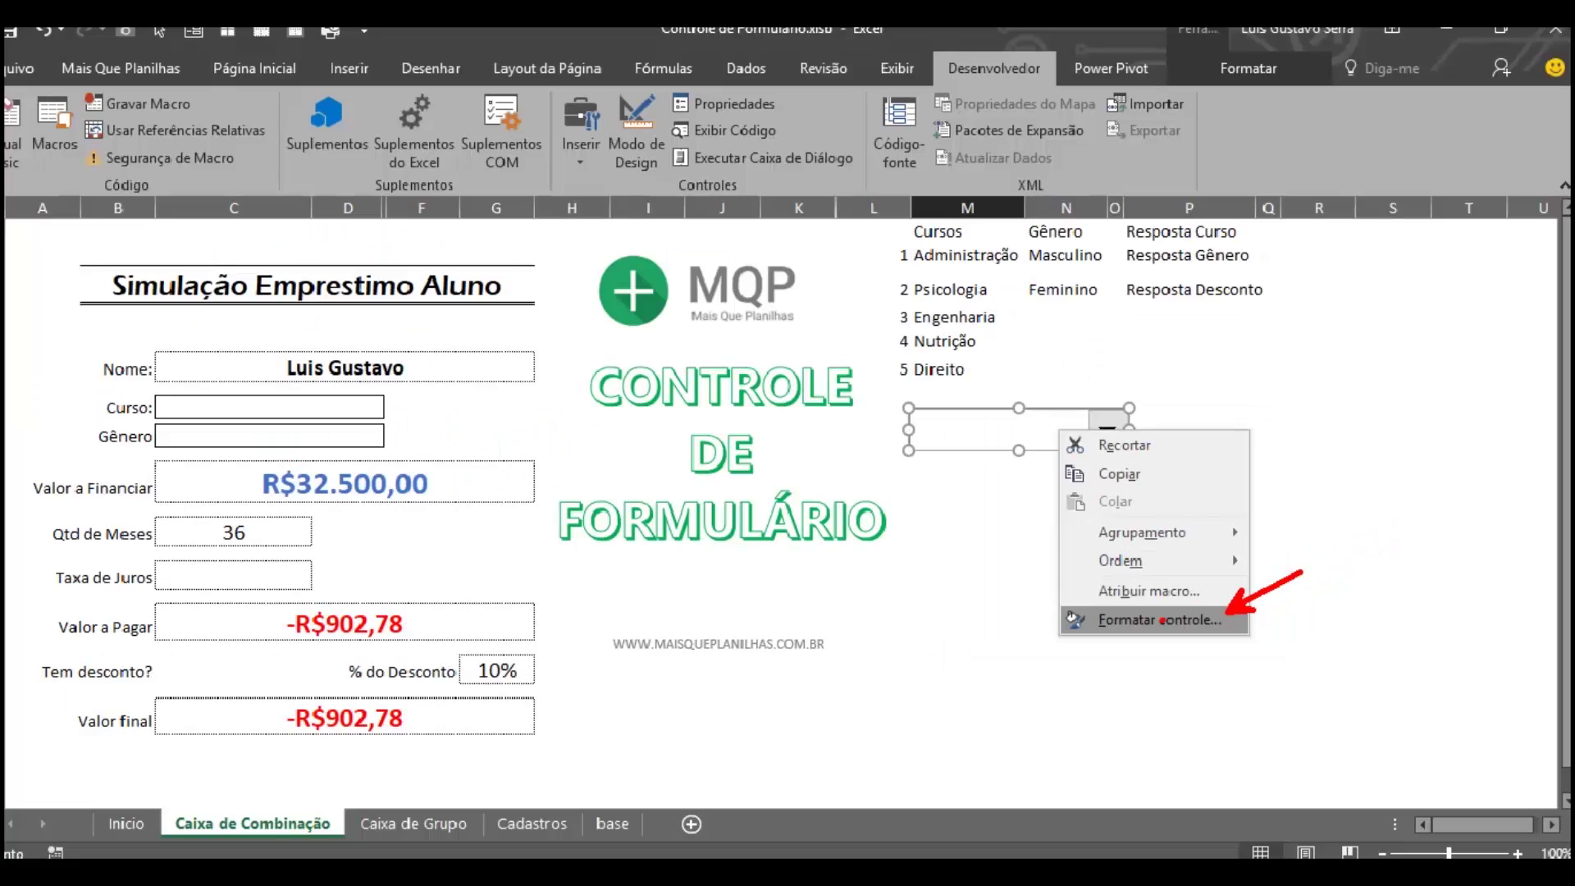
{"action": "left_click", "coordinate": [1212, 620]}
{"action": "right_click", "coordinate": [1066, 448]}
{"action": "left_click", "coordinate": [1140, 633]}
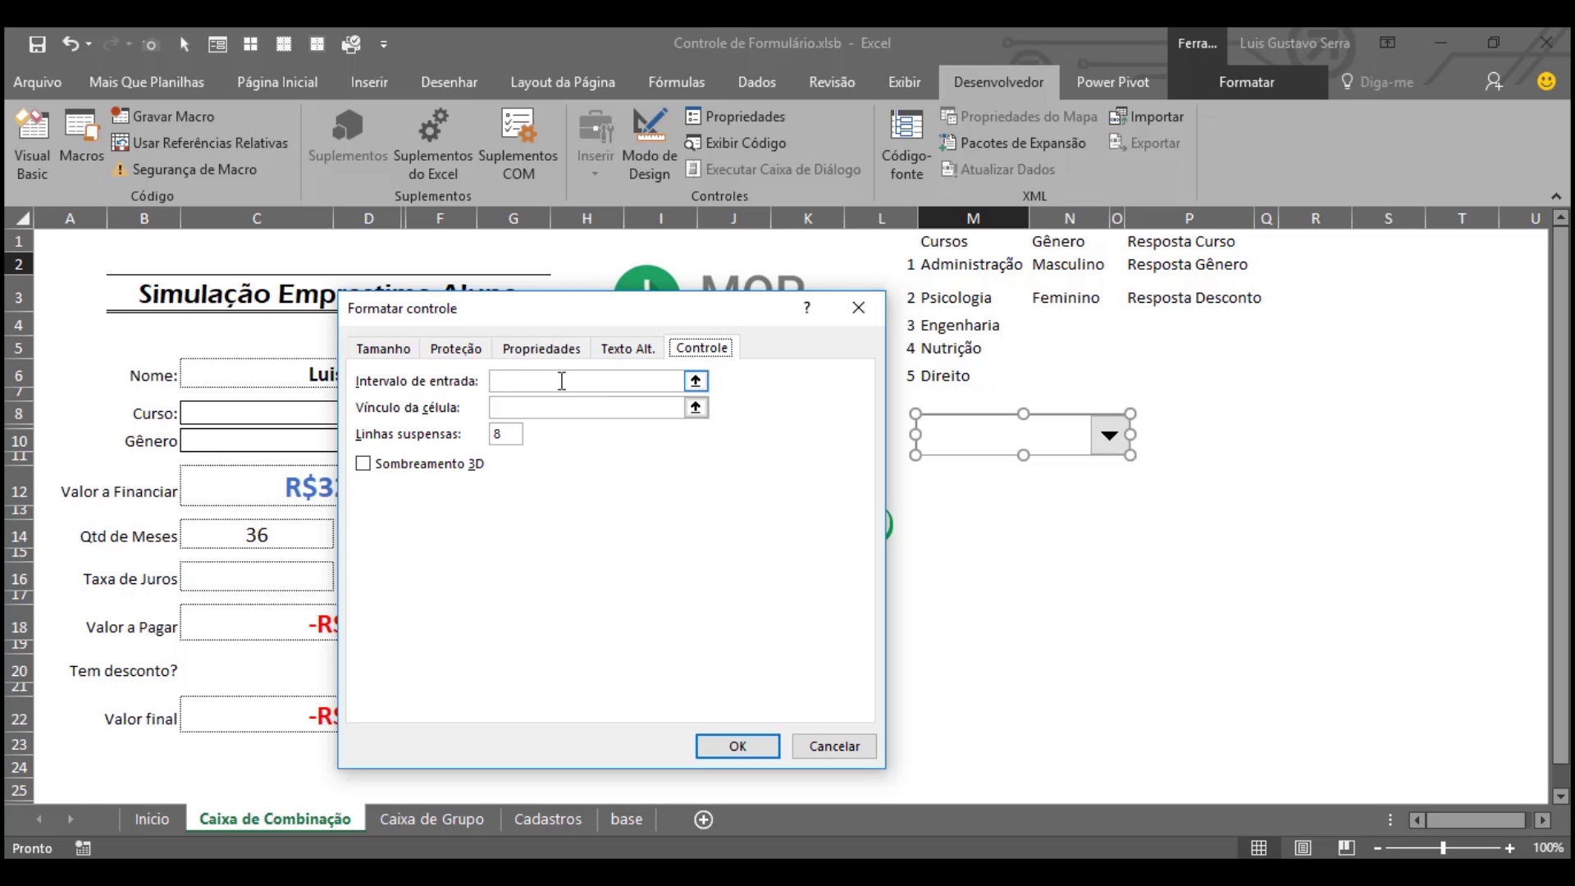
{"action": "left_click", "coordinate": [561, 381]}
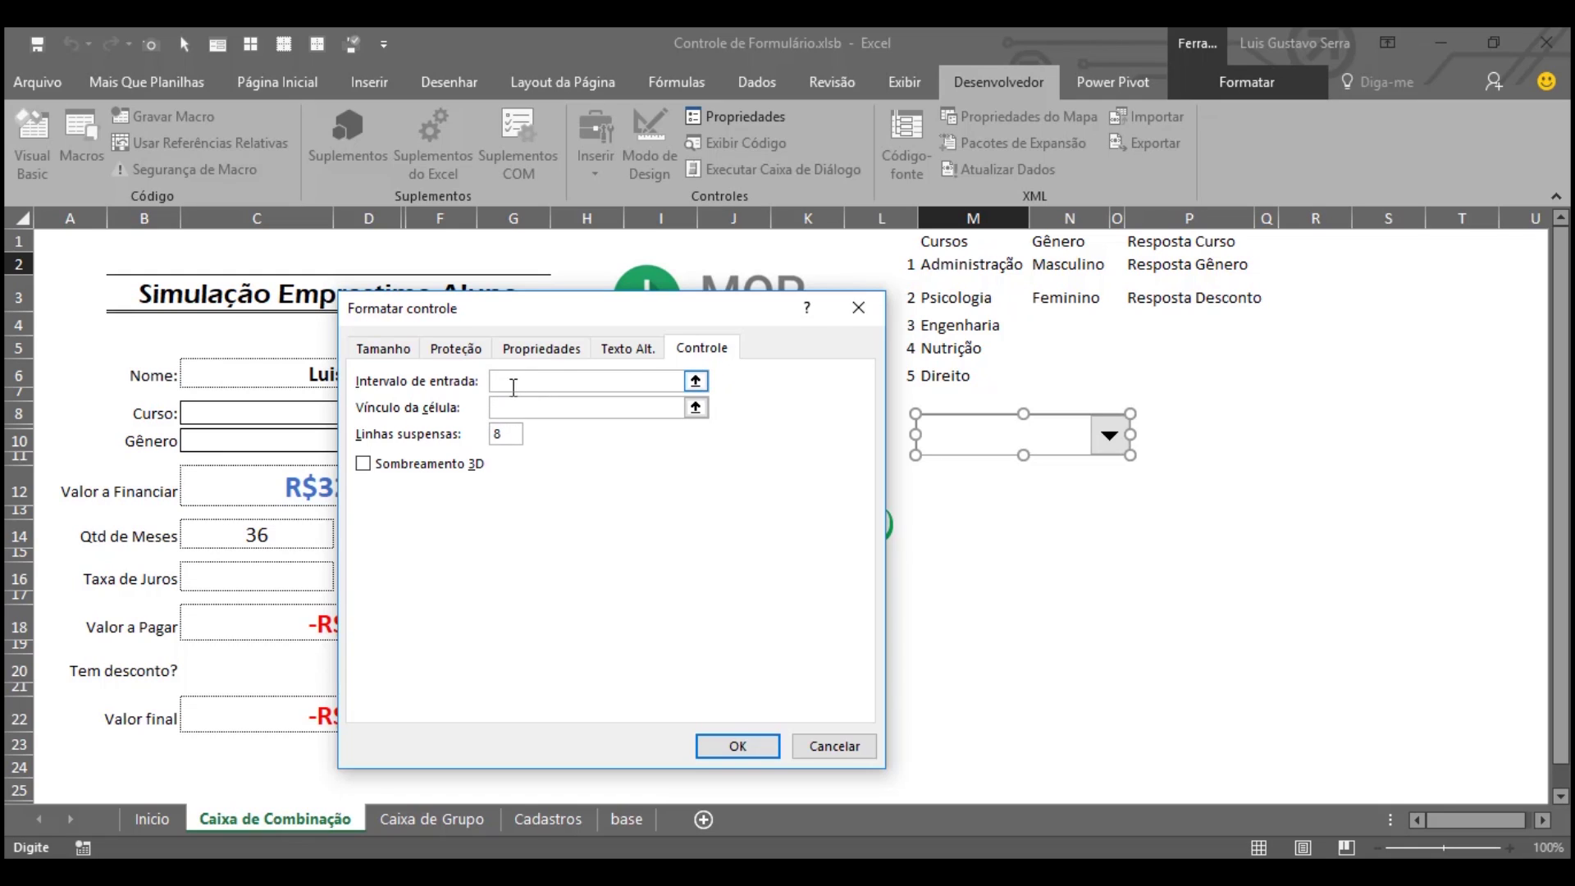
{"action": "left_click_drag", "start_coordinate": [956, 267], "coordinate": [958, 371]}
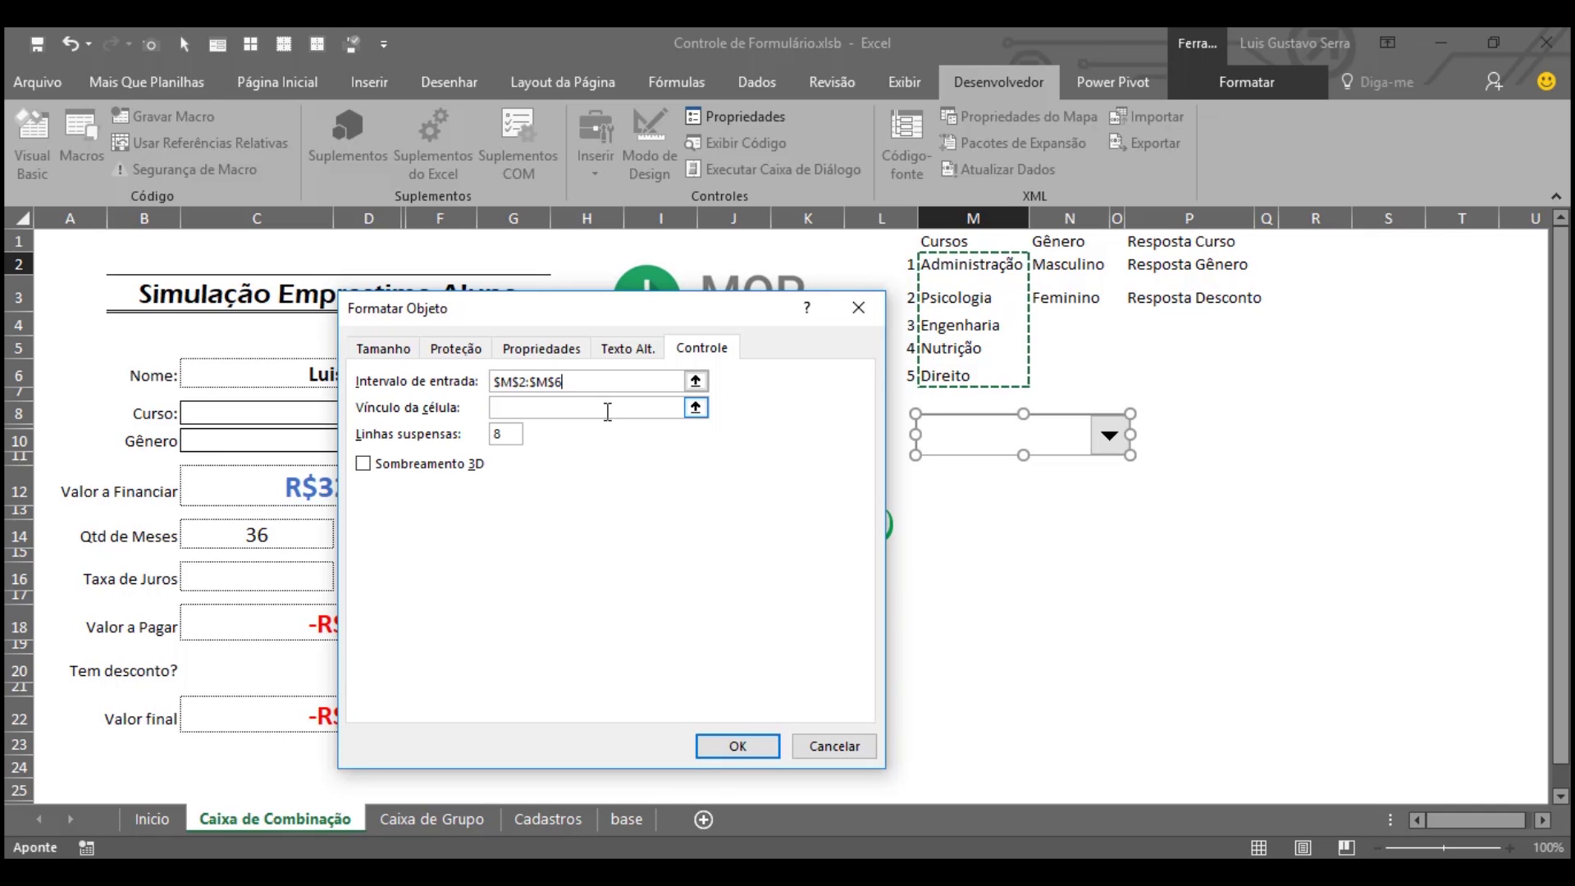
{"action": "left_click", "coordinate": [605, 409]}
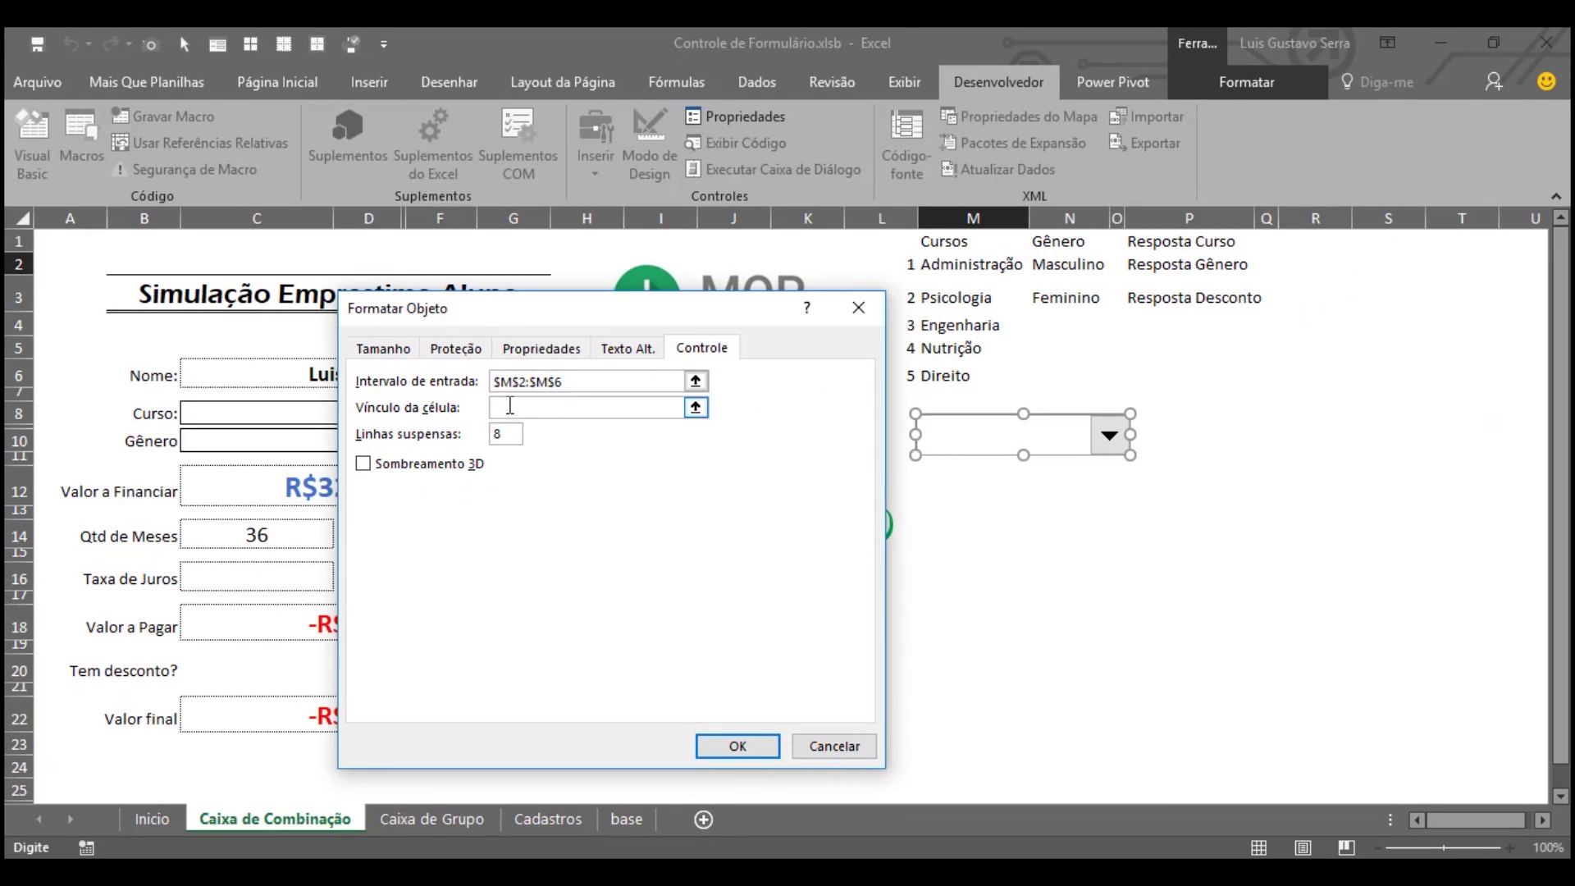
{"action": "left_click", "coordinate": [535, 409]}
{"action": "left_click", "coordinate": [1268, 242]}
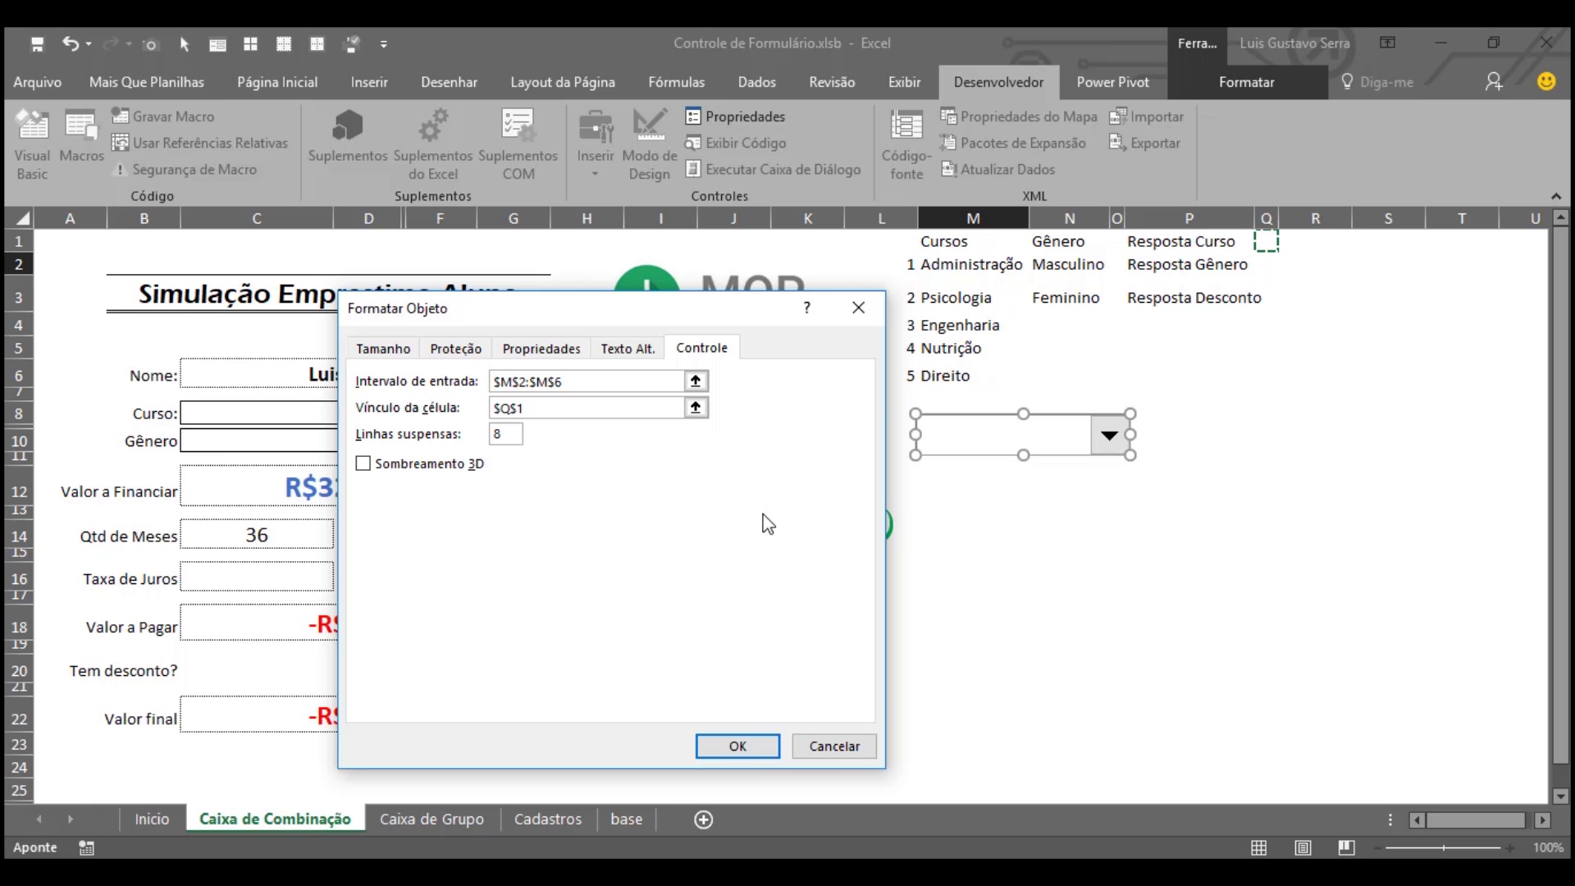
{"action": "left_click", "coordinate": [737, 747]}
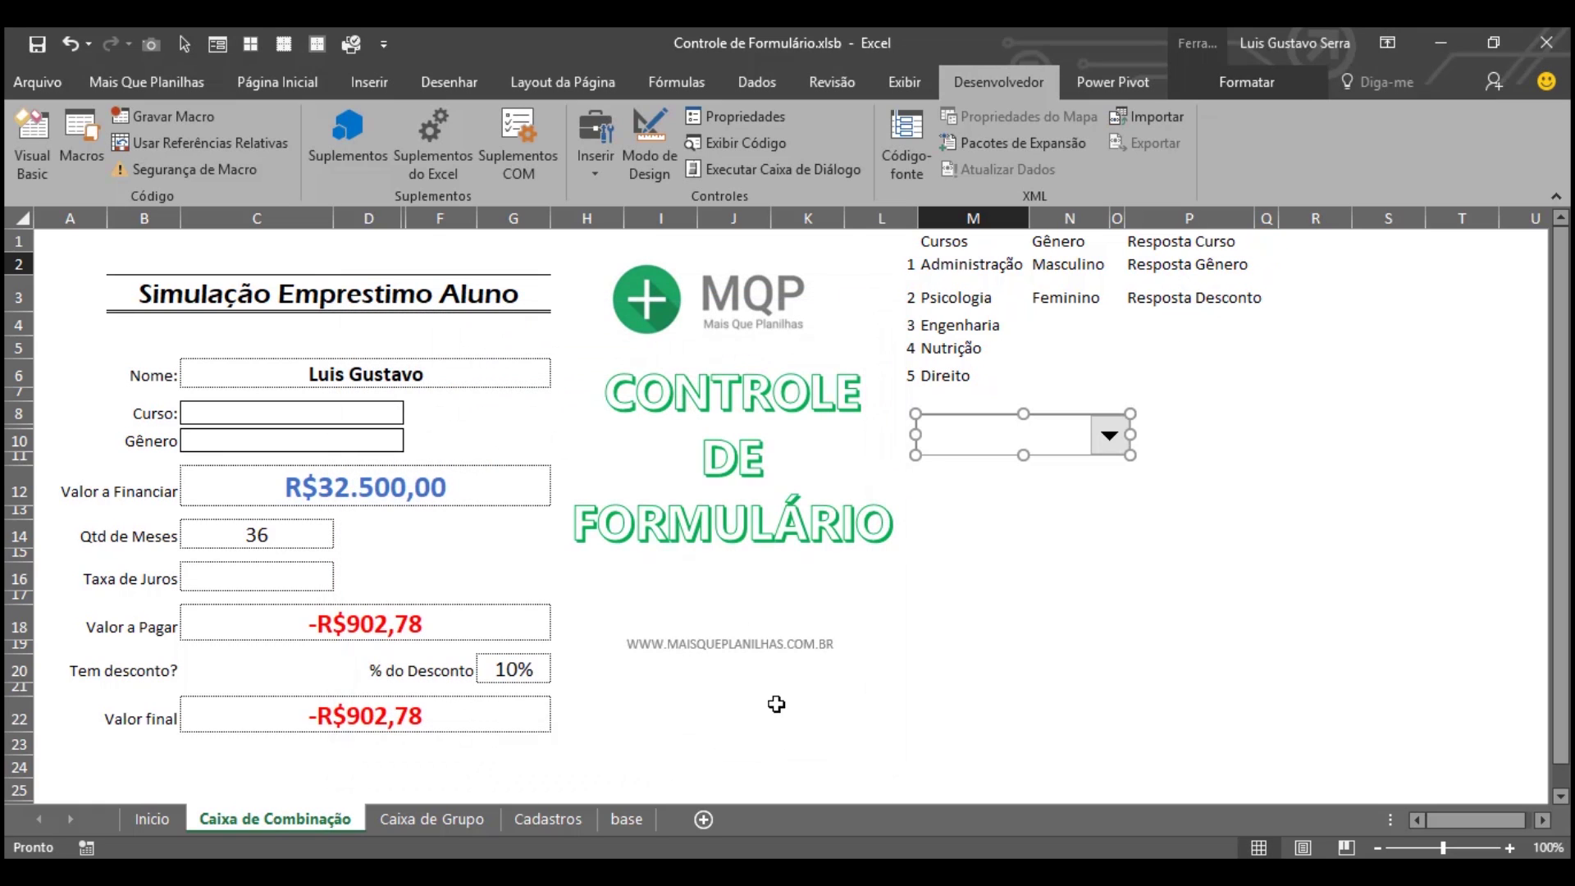
Step: Test the combo box by choosing Administração, Psicologia, Engenharia and Administração again
{"action": "left_click", "coordinate": [1125, 489]}
{"action": "left_click", "coordinate": [1112, 531]}
{"action": "left_click", "coordinate": [1116, 447]}
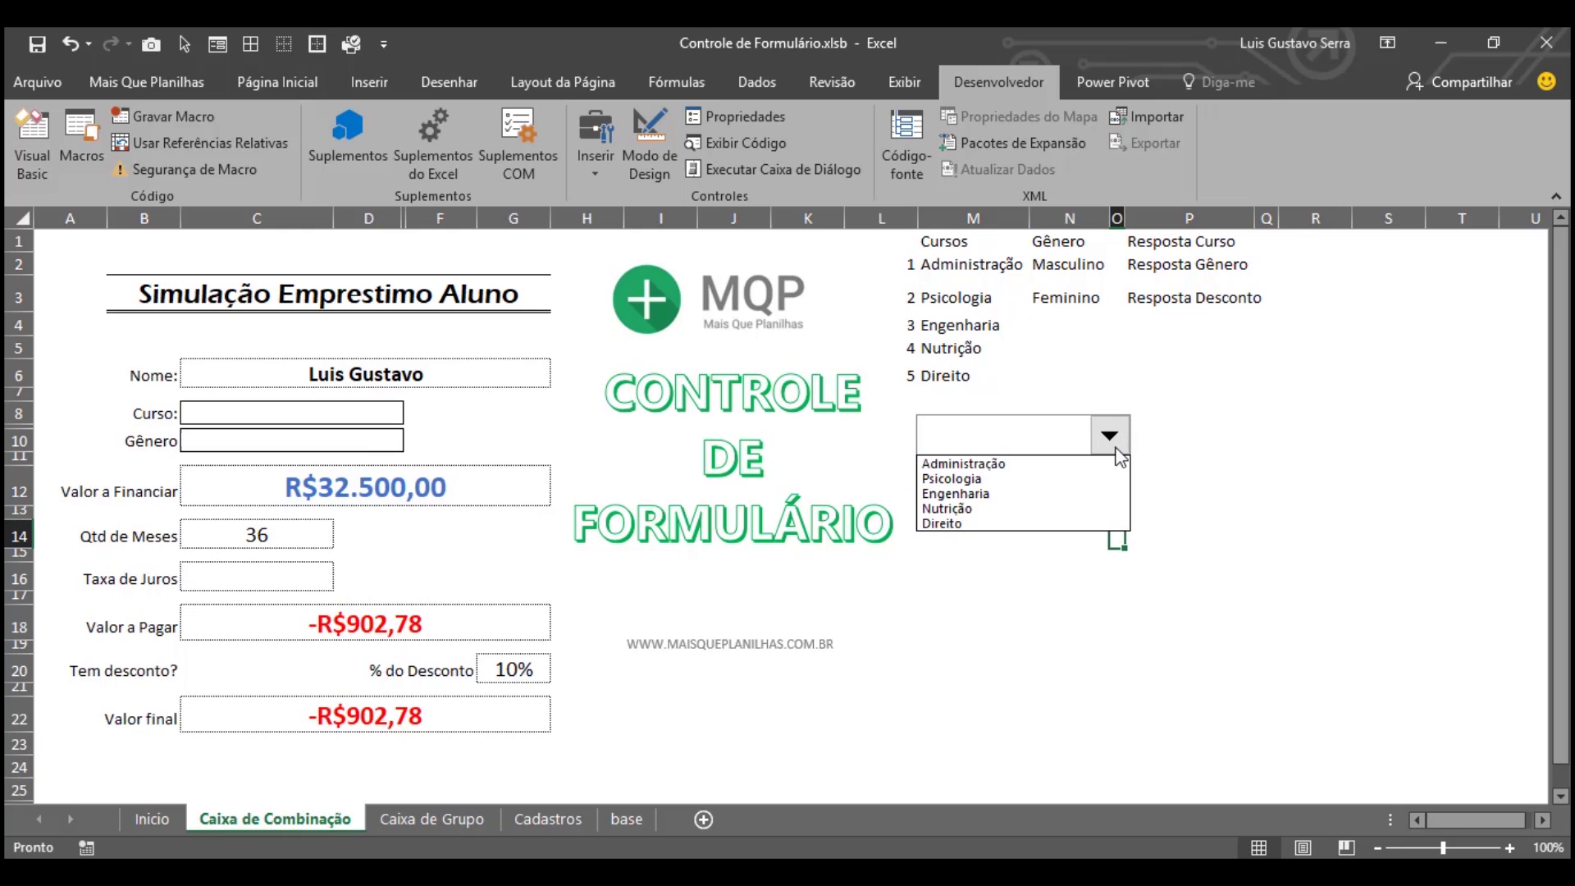
{"action": "left_click", "coordinate": [1050, 464]}
{"action": "left_click", "coordinate": [1110, 436]}
{"action": "left_click", "coordinate": [1078, 483]}
{"action": "left_click", "coordinate": [1110, 436]}
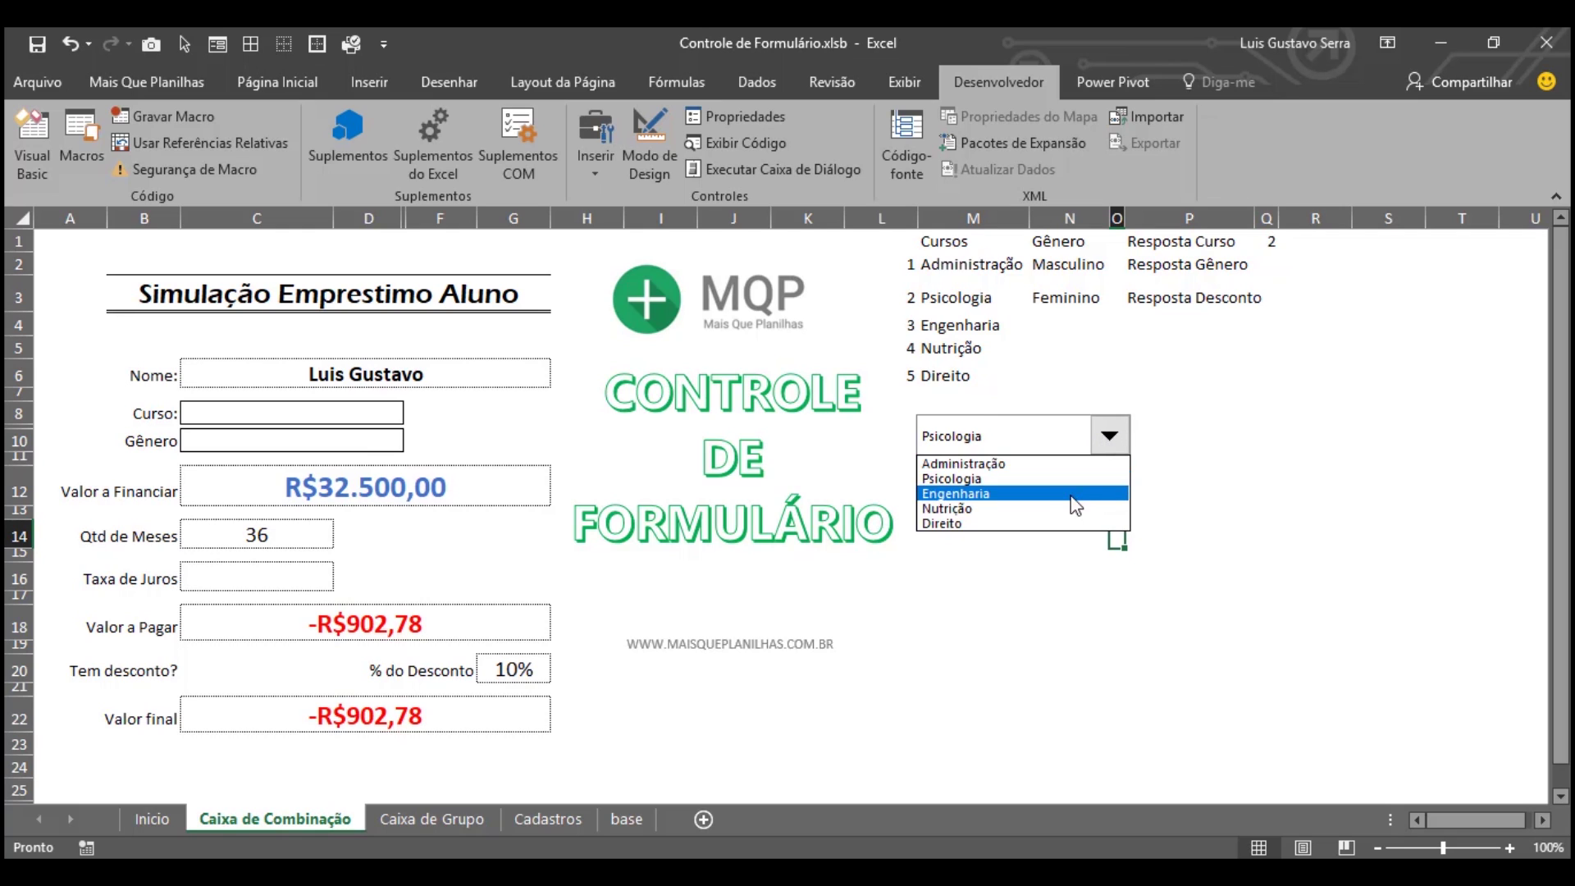
{"action": "left_click", "coordinate": [1071, 495]}
{"action": "left_click", "coordinate": [1110, 435]}
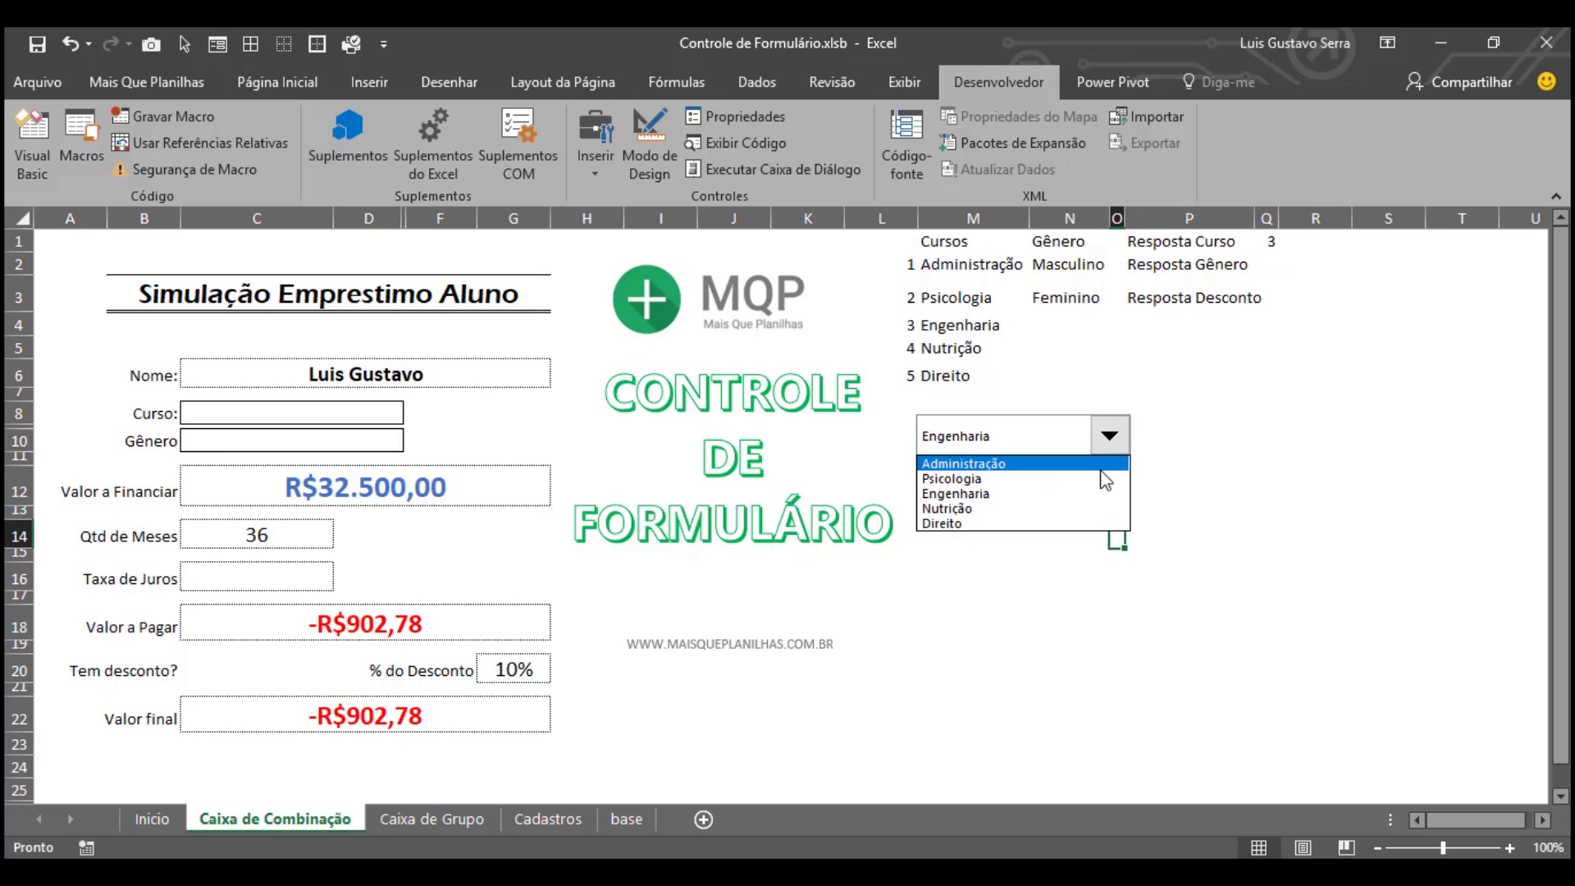
{"action": "left_click", "coordinate": [1091, 464]}
Step: Move the combo box up beside the linked cell Q1, over columns R to T
{"action": "right_click", "coordinate": [1051, 448]}
{"action": "left_click", "coordinate": [1027, 439]}
{"action": "left_click_drag", "start_coordinate": [1067, 439], "coordinate": [1442, 259]}
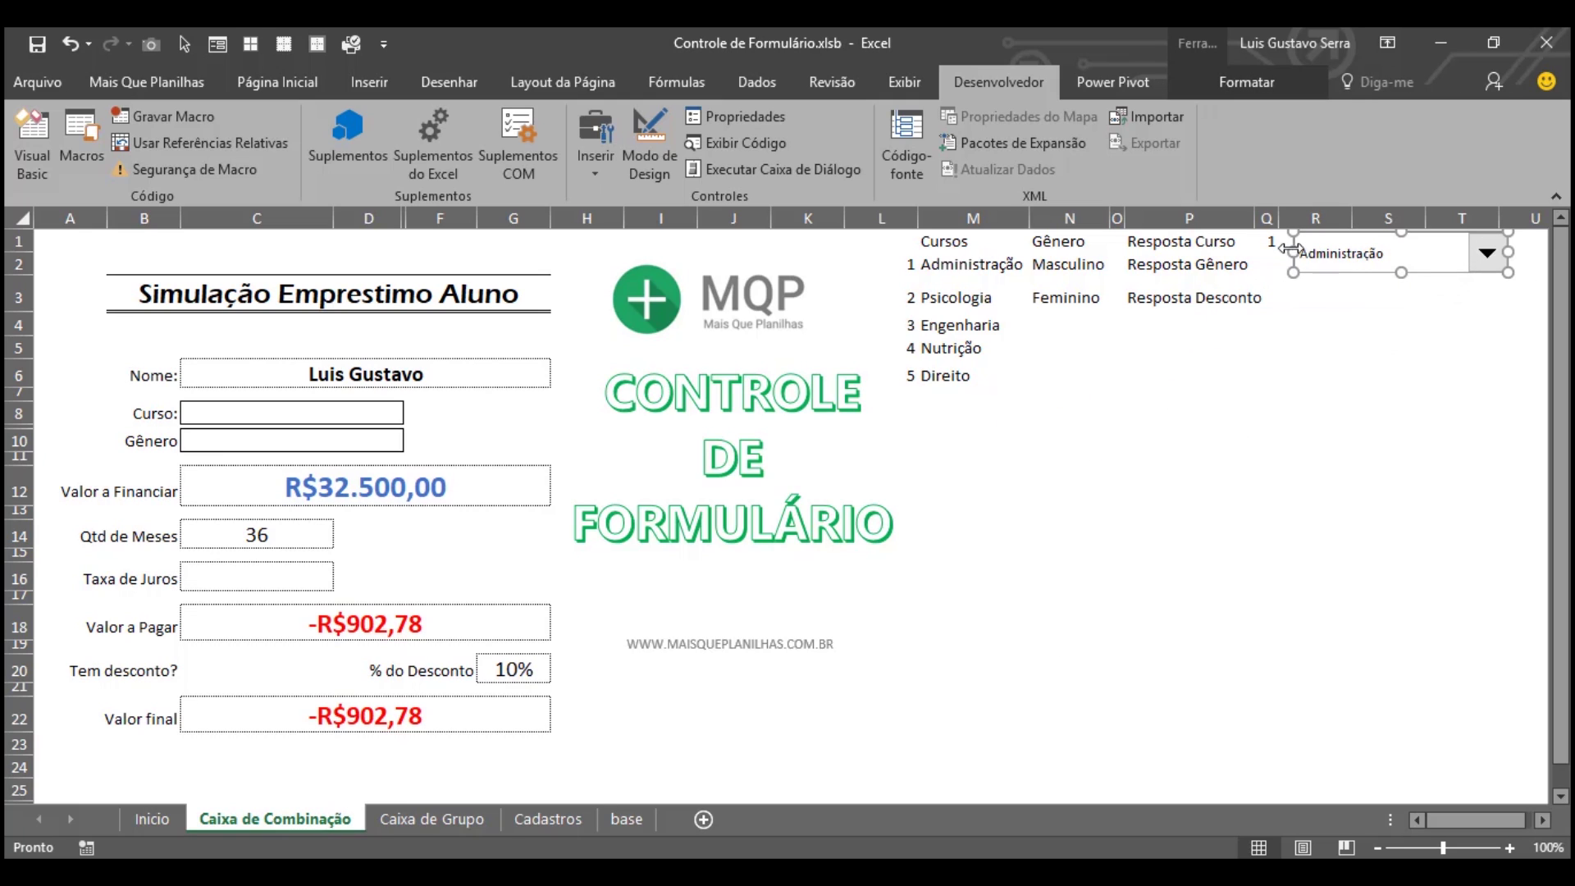
{"action": "left_click", "coordinate": [1326, 303]}
Step: Check the linked cell Q1 by choosing Psicologia, Administração and finally Psicologia in the combo box
{"action": "left_click", "coordinate": [1487, 253]}
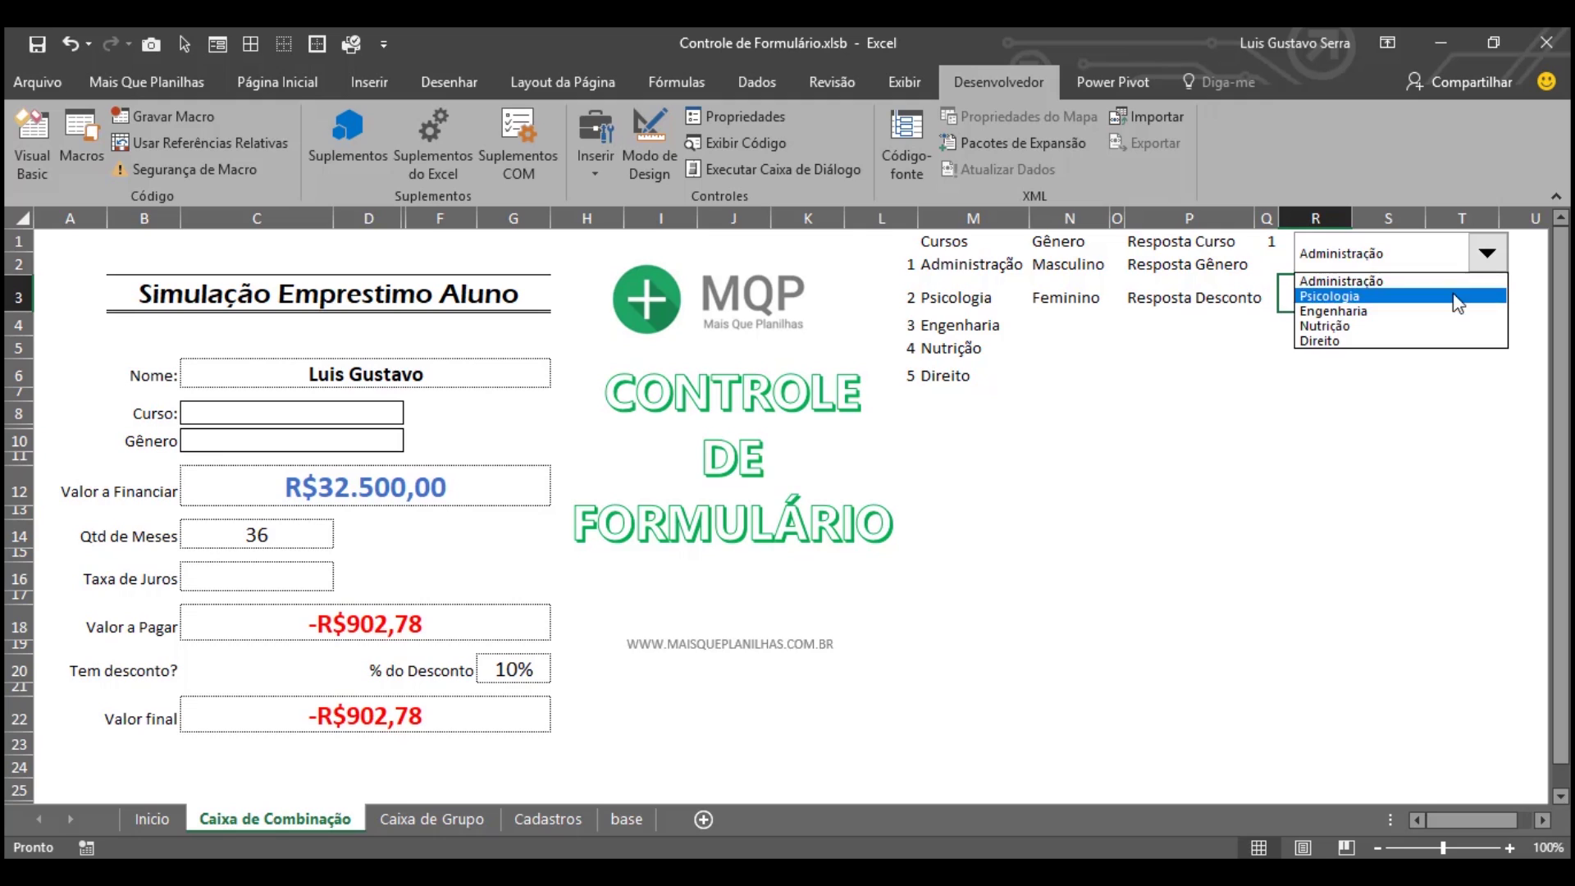
{"action": "left_click", "coordinate": [1342, 287]}
{"action": "left_click", "coordinate": [1273, 242]}
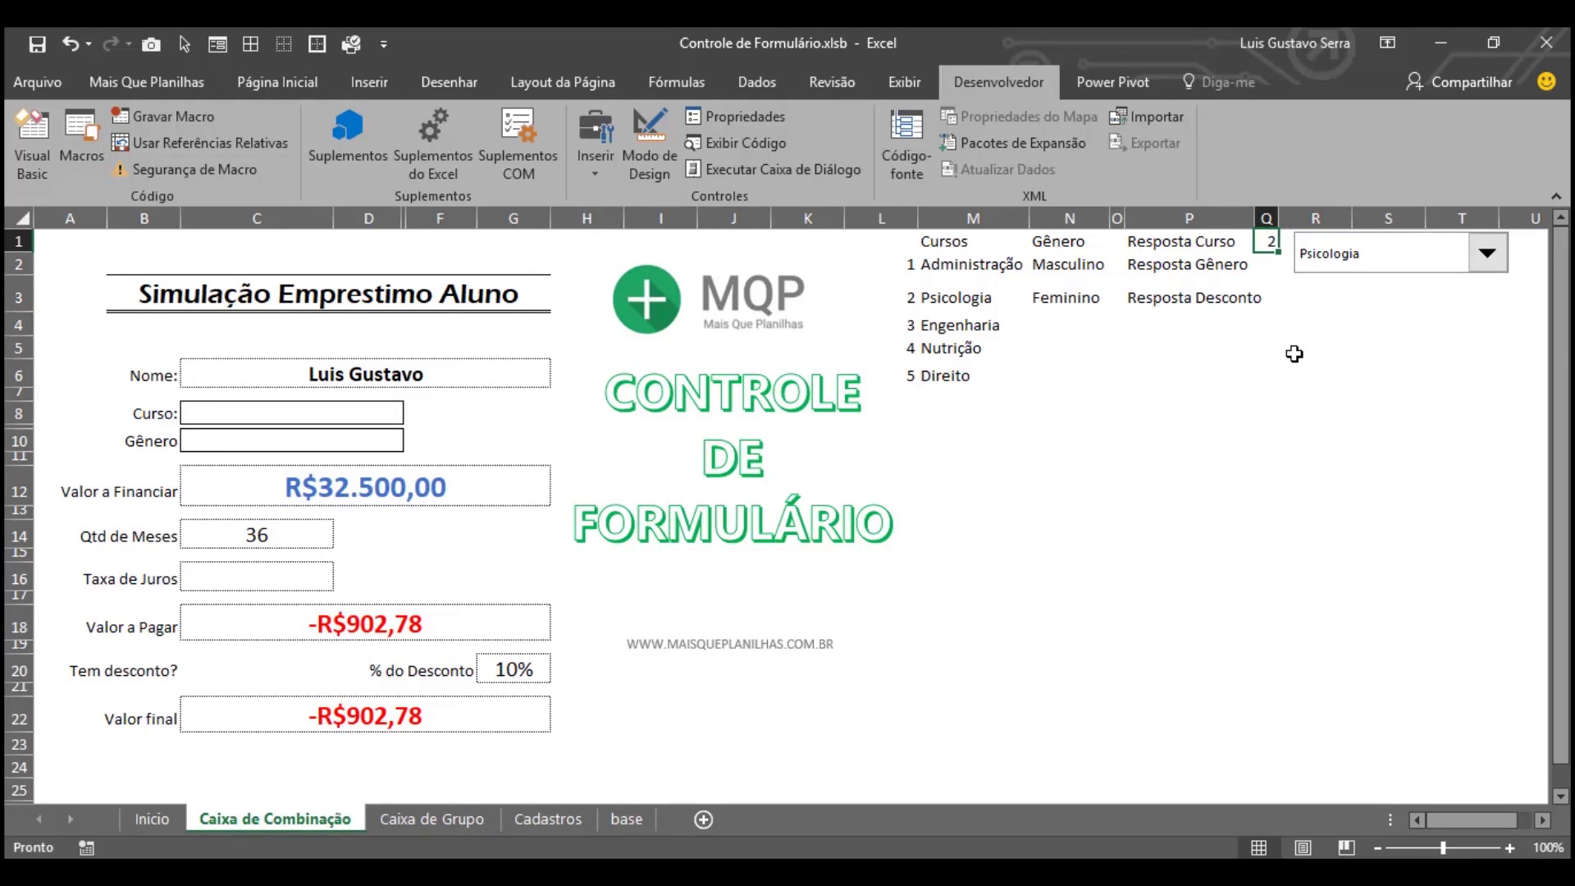
{"action": "left_click", "coordinate": [1487, 254]}
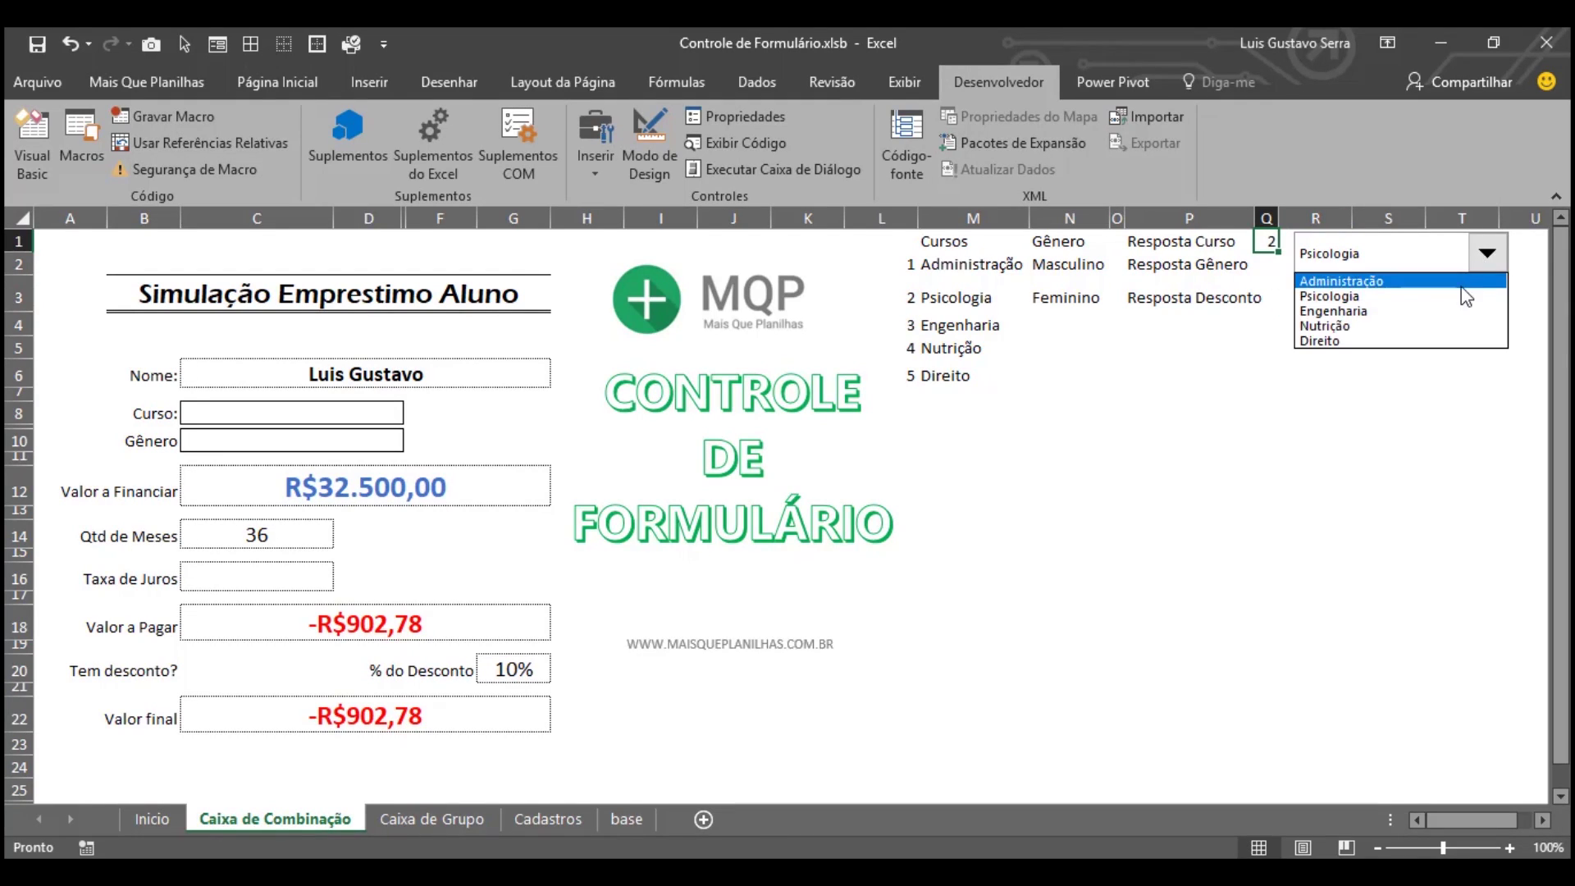
{"action": "left_click", "coordinate": [1334, 276]}
{"action": "left_click", "coordinate": [1488, 254]}
{"action": "left_click", "coordinate": [1453, 293]}
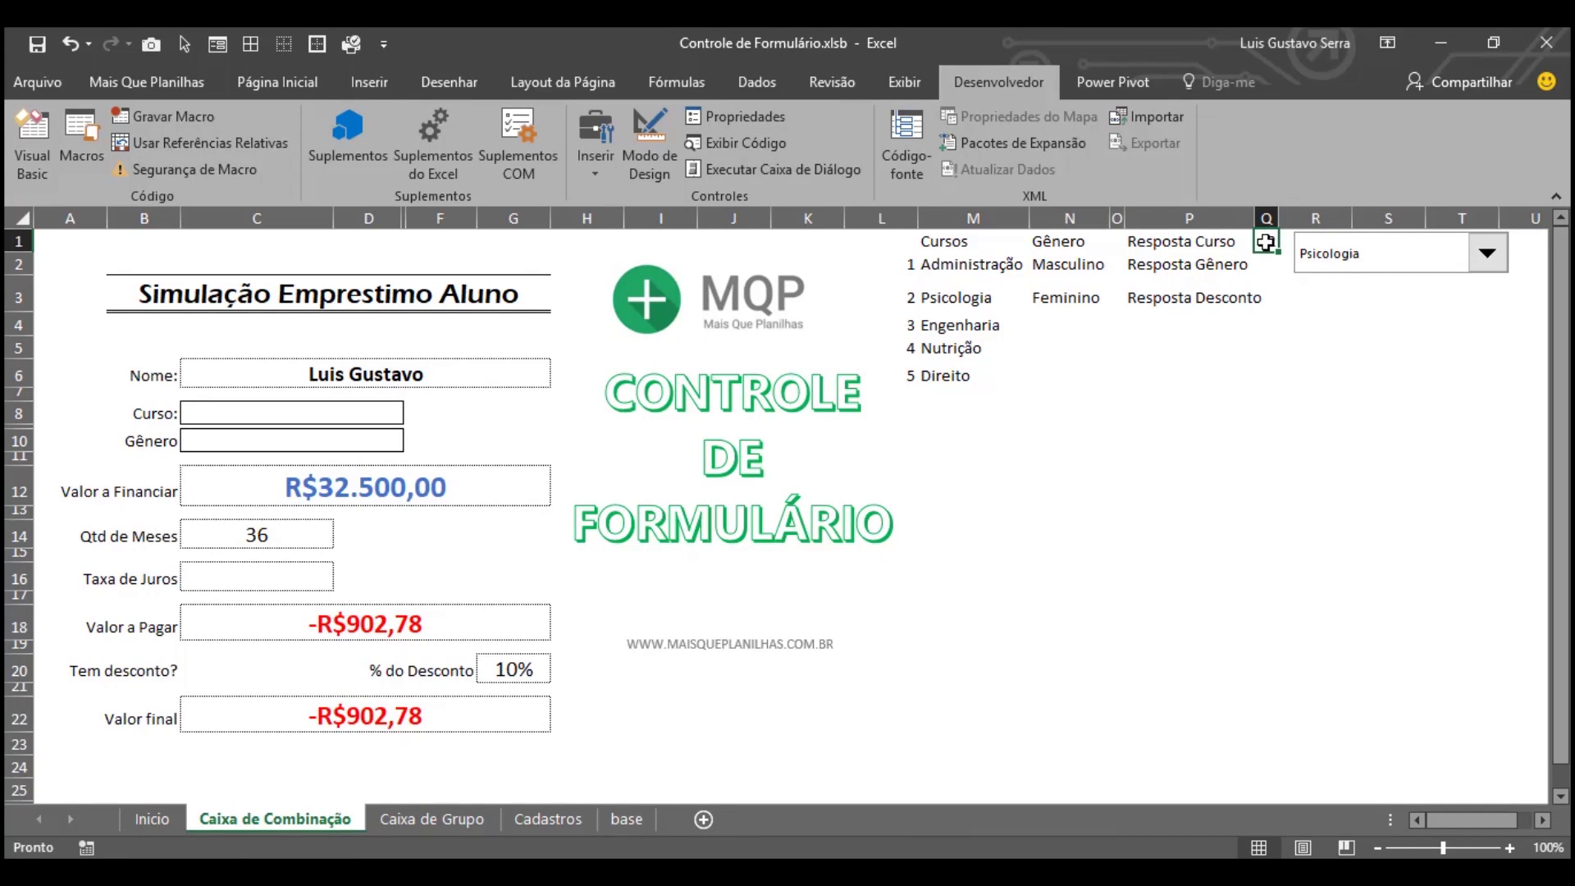
Step: Move the combo box down to the empty area around row 12, below the Gênero and Resposta columns
{"action": "left_click", "coordinate": [1372, 265]}
{"action": "left_click", "coordinate": [1374, 263]}
{"action": "right_click", "coordinate": [1373, 260]}
{"action": "left_click", "coordinate": [1354, 257]}
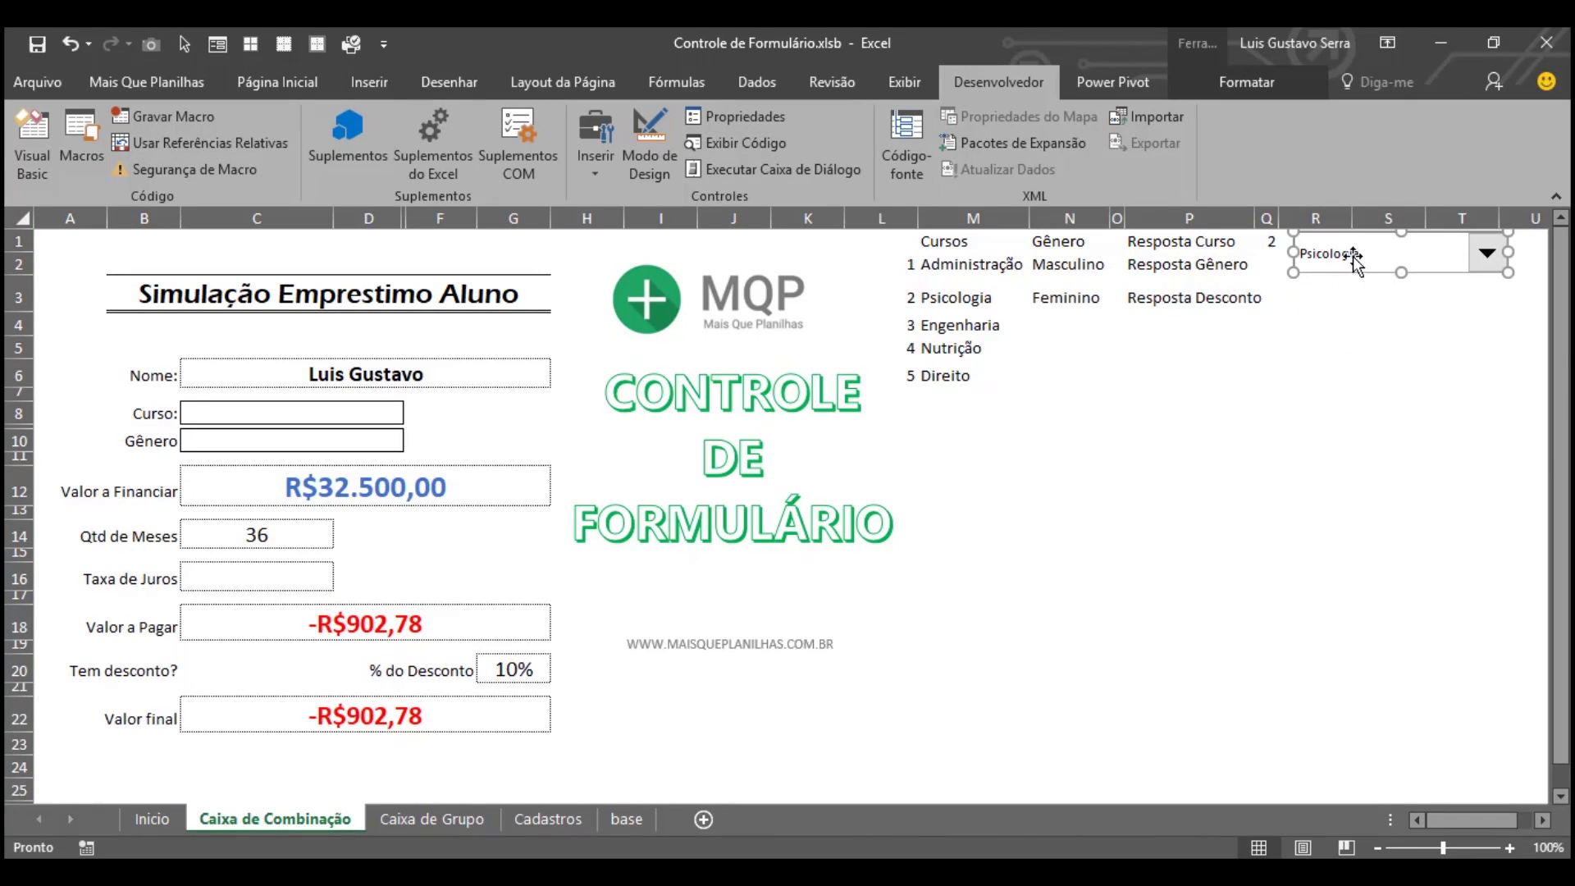
{"action": "right_click", "coordinate": [1373, 253]}
{"action": "left_click_drag", "start_coordinate": [1374, 254], "coordinate": [1141, 466]}
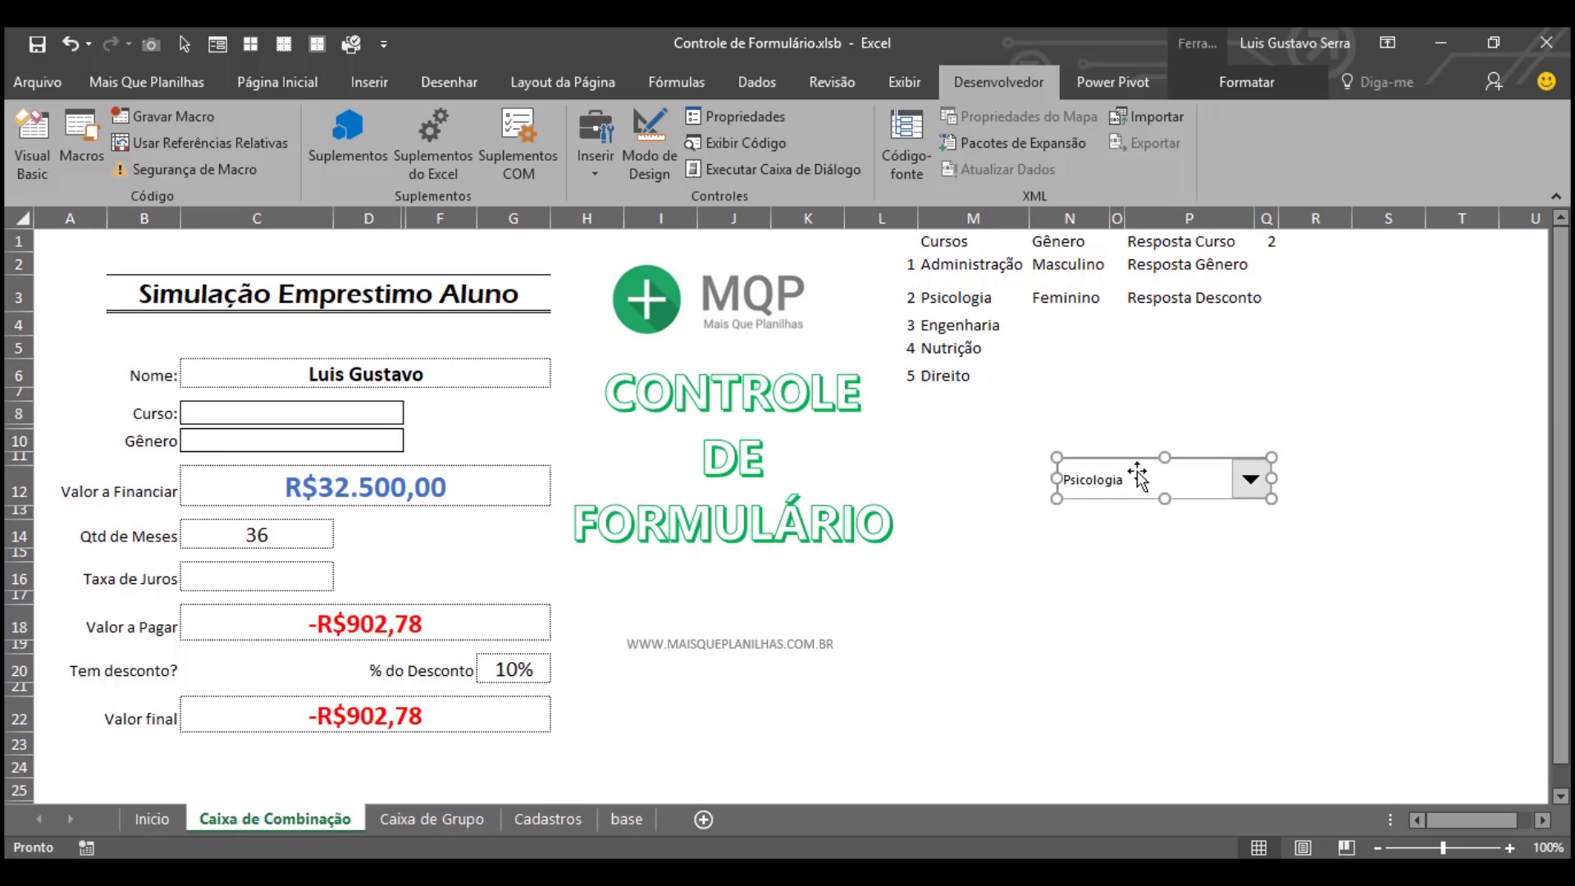
Step: Enter the formula =PROCV(Q1;L2:M6;2;FALSO) in the Curso field, cell C8
{"action": "left_click", "coordinate": [233, 414]}
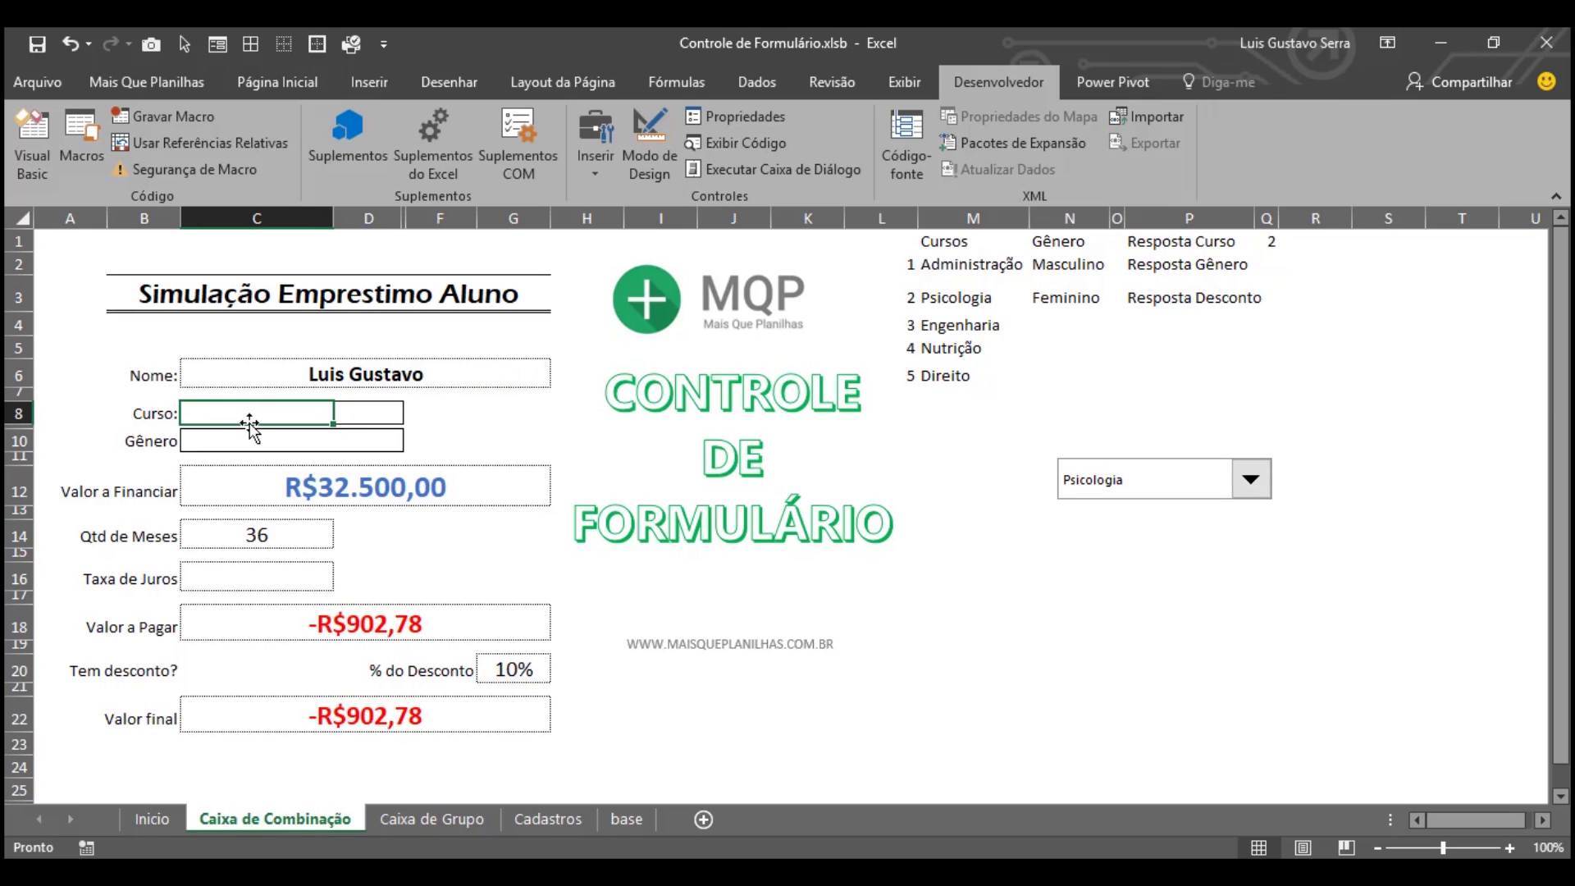
{"action": "type", "text": "=procv"}
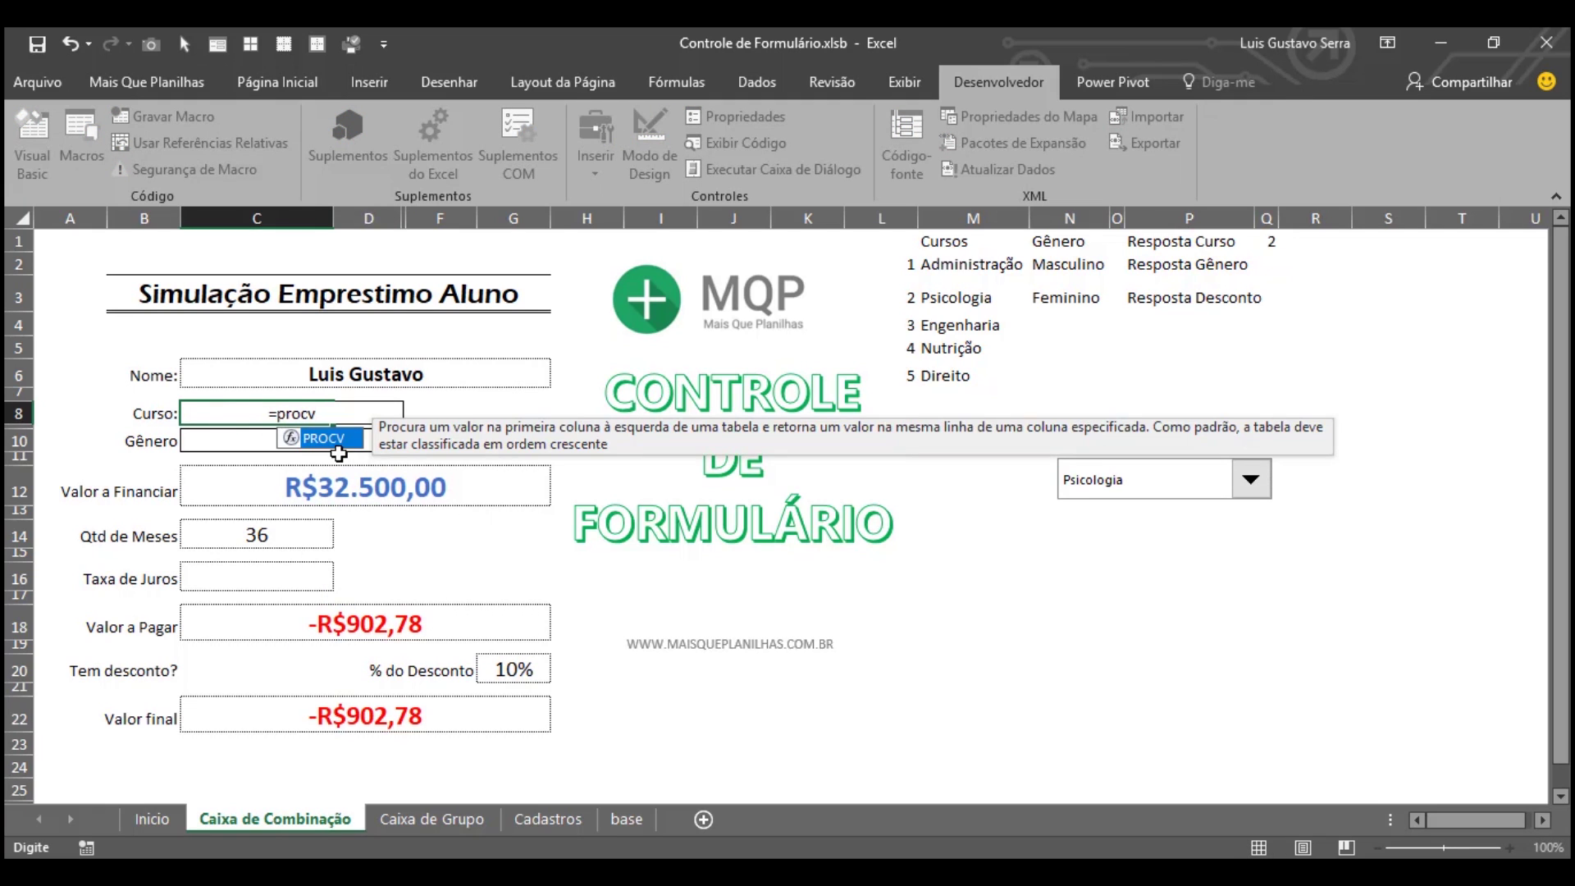
{"action": "key", "text": "Tab"}
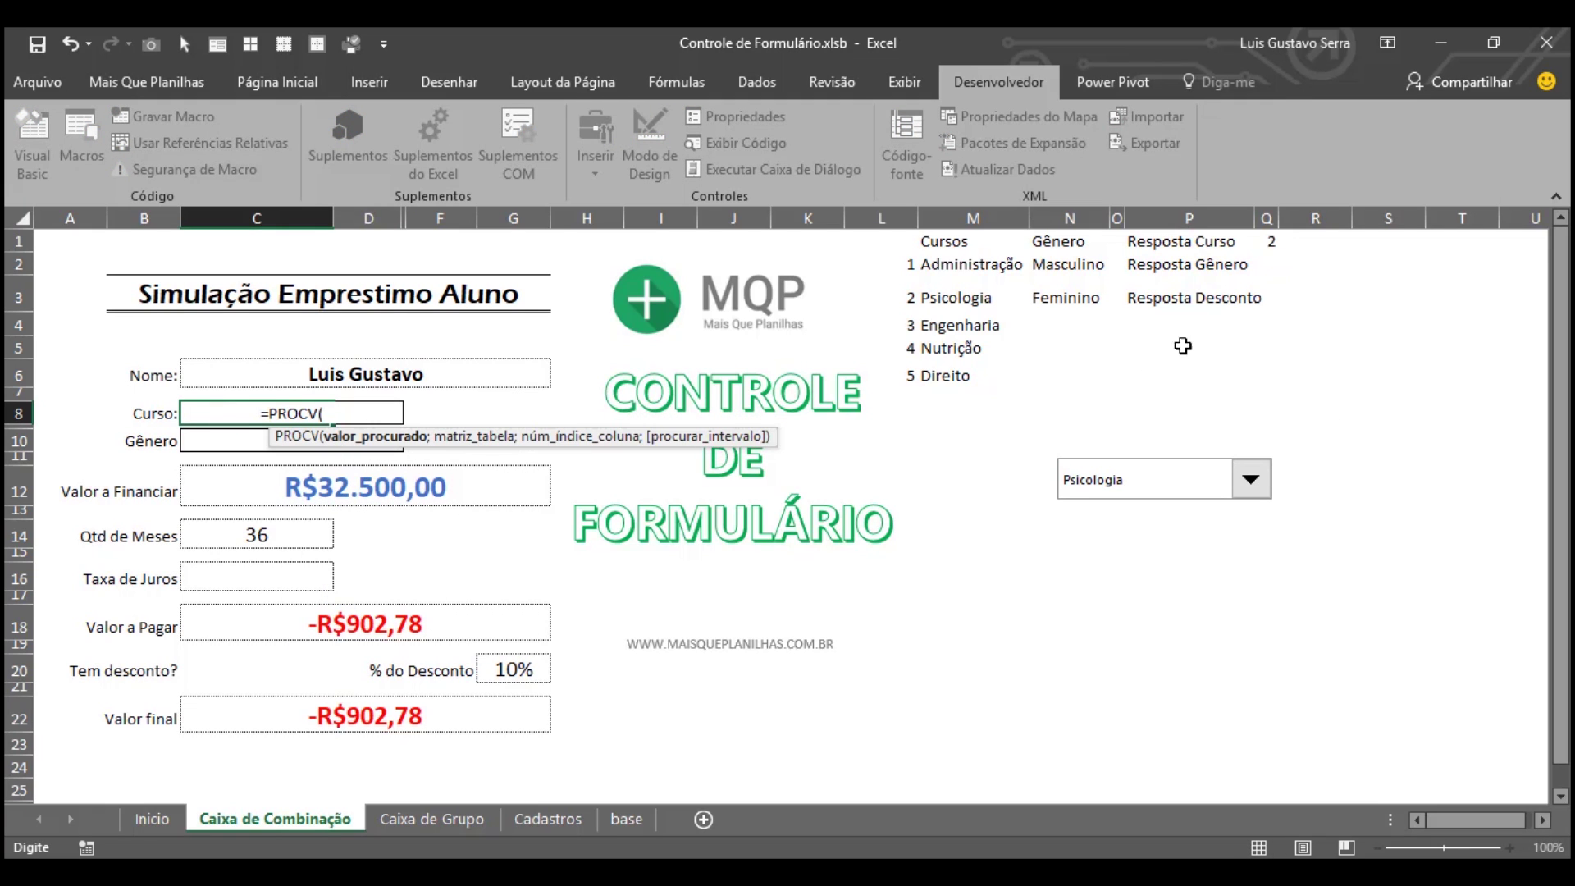
{"action": "left_click", "coordinate": [1270, 240]}
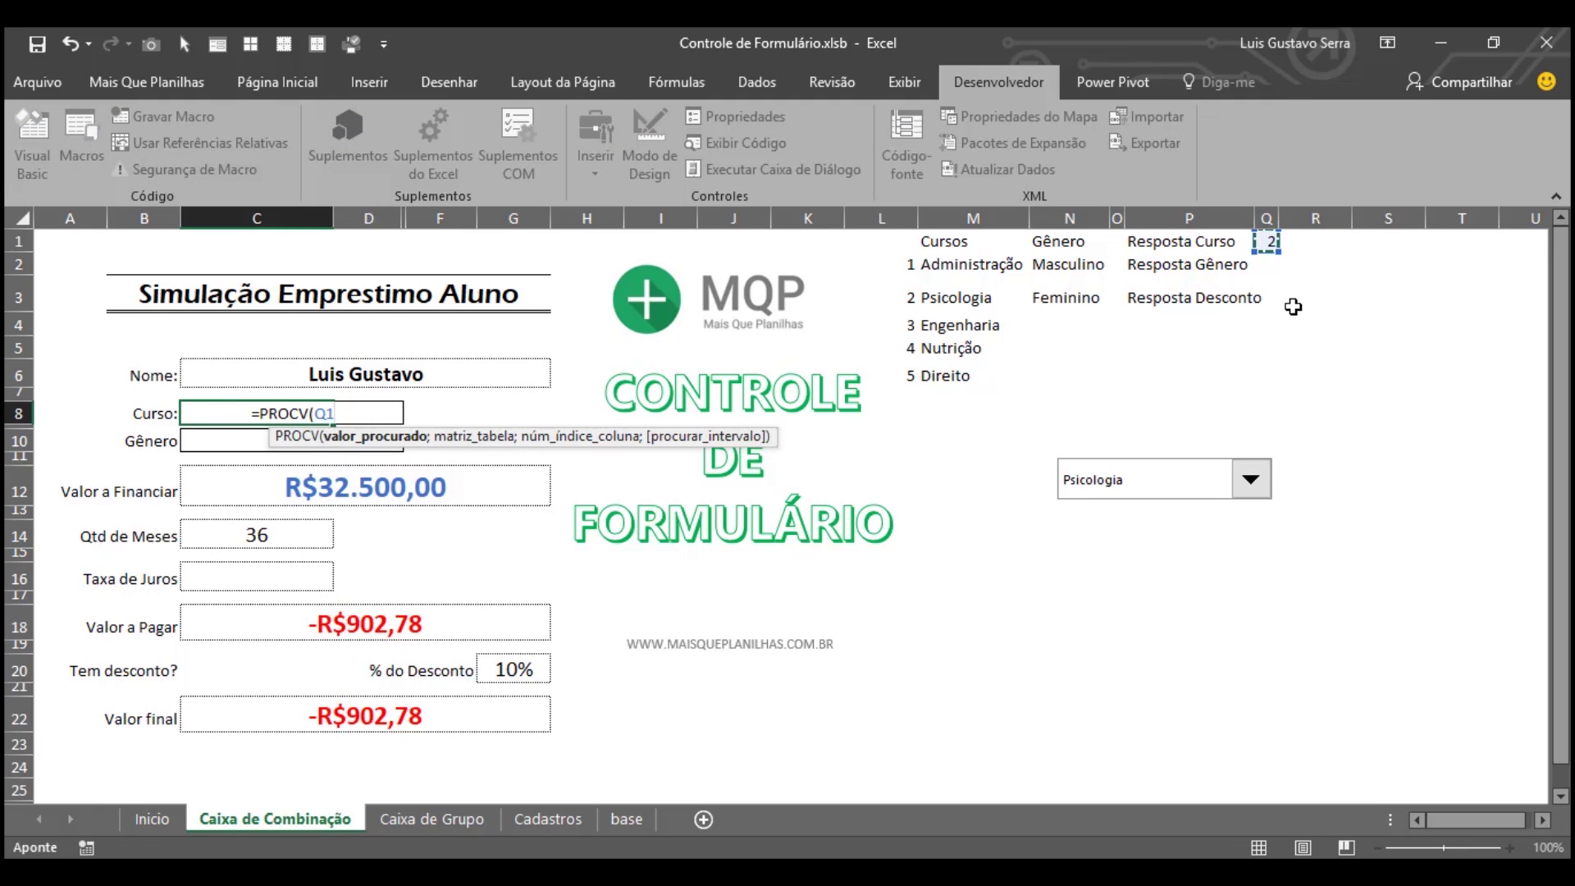
{"action": "type", "text": ";"}
{"action": "left_click_drag", "start_coordinate": [906, 263], "coordinate": [942, 373]}
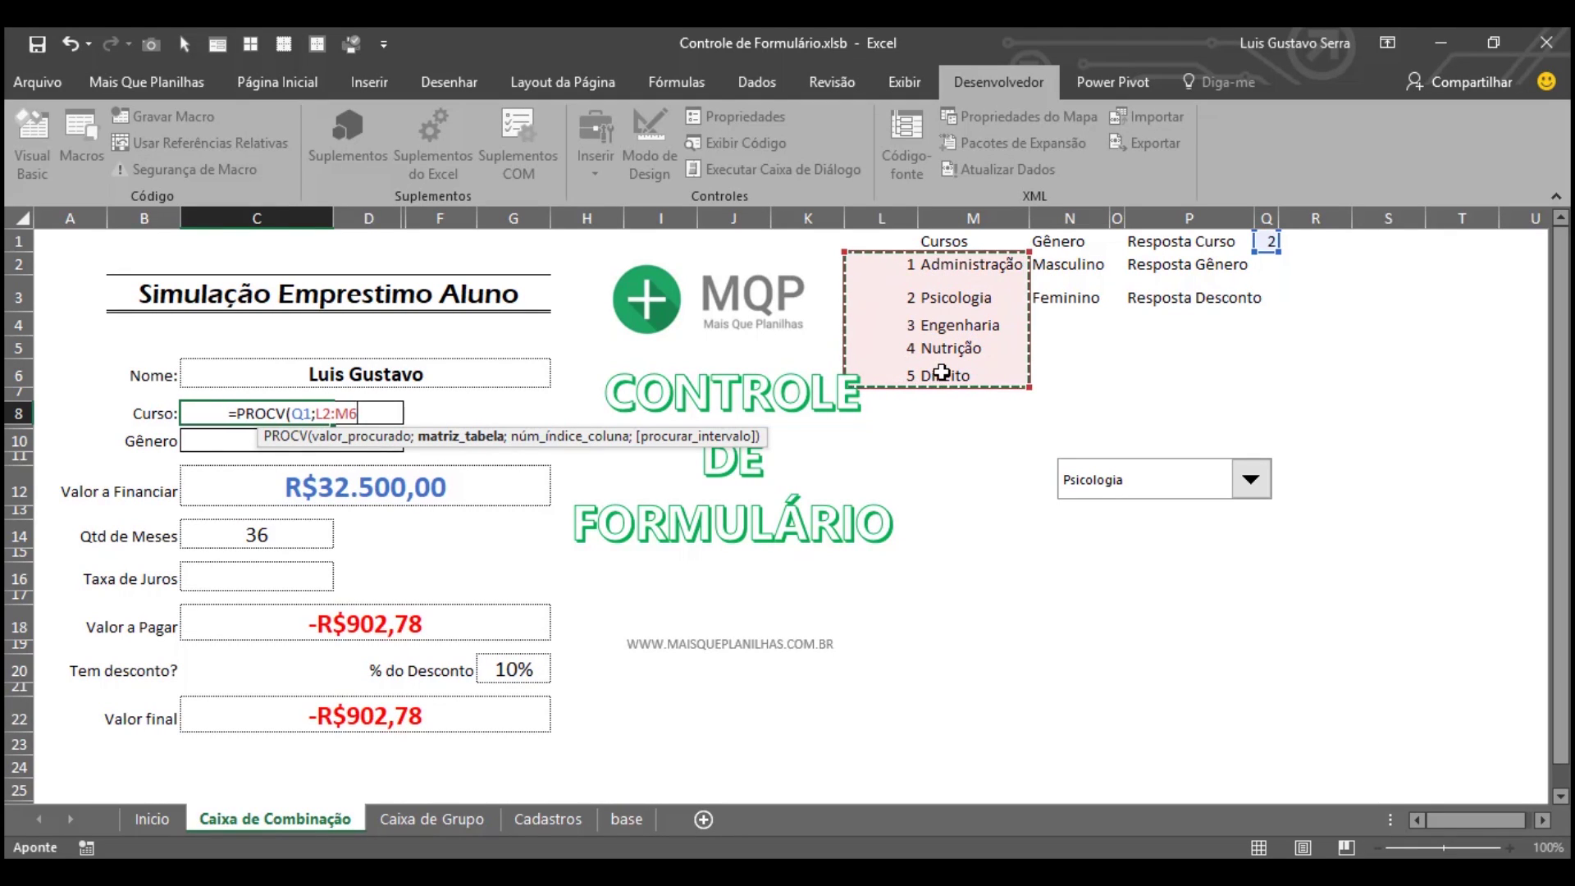
{"action": "type", "text": ";"}
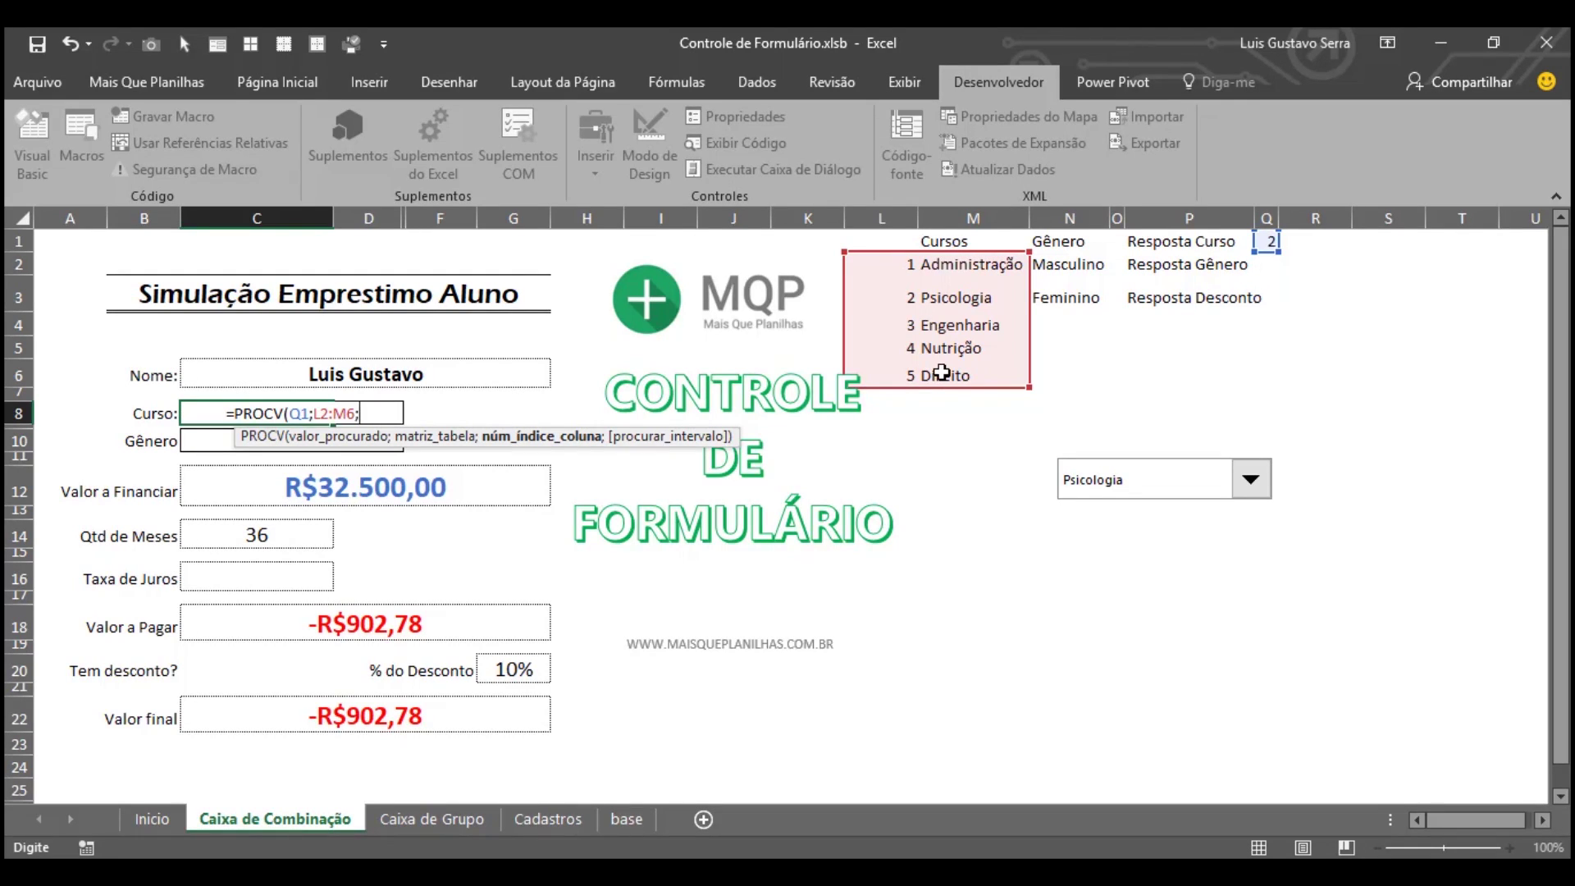
{"action": "type", "text": "2;FALSO"}
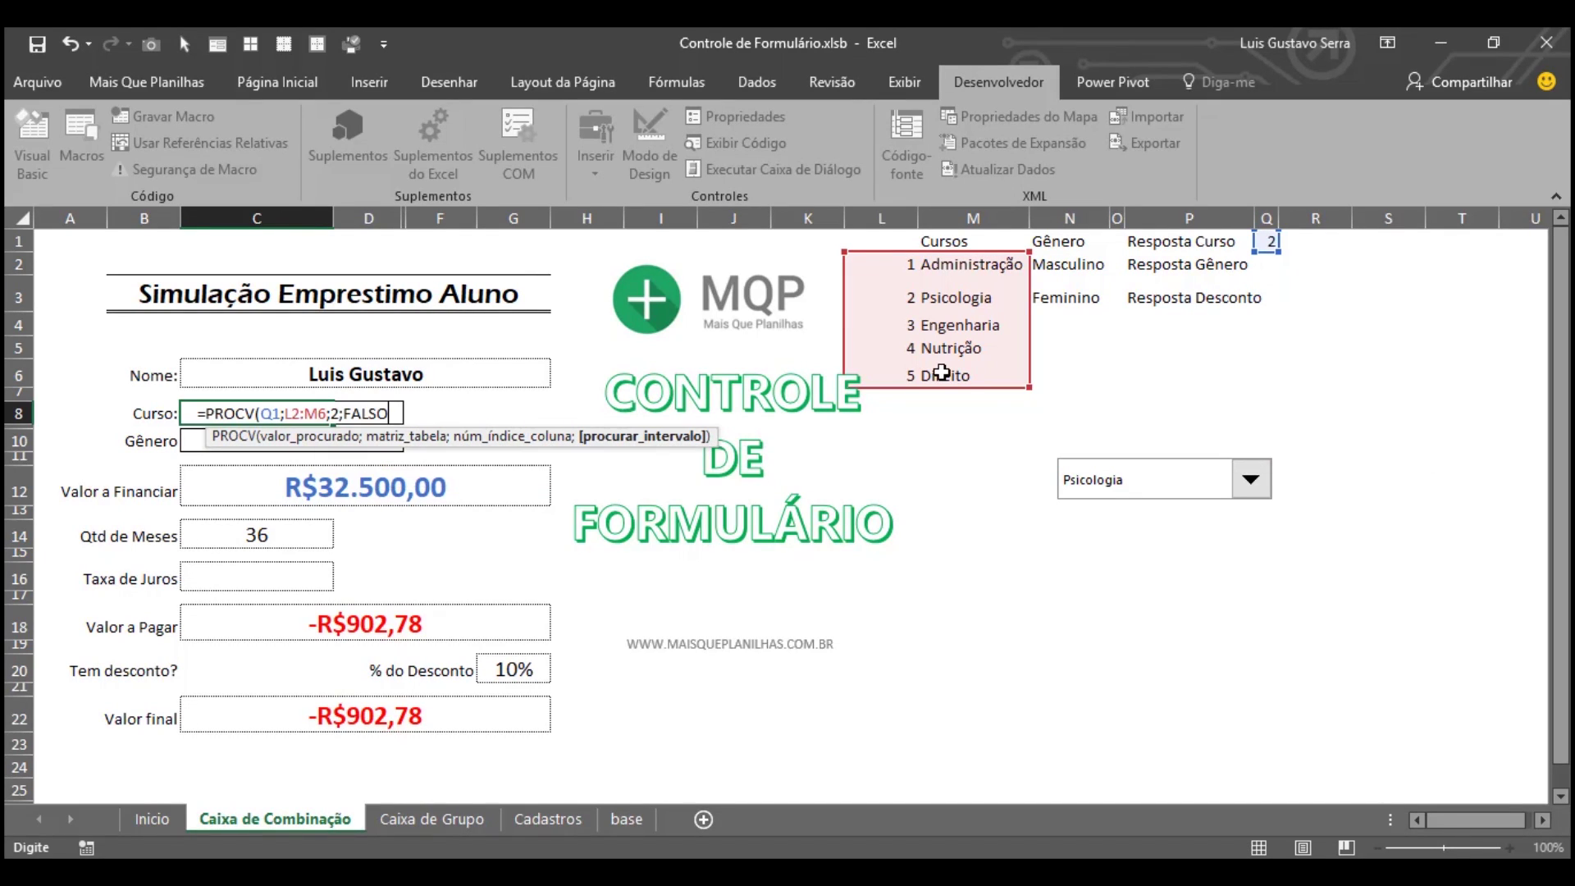
{"action": "type", "text": ")"}
{"action": "key", "text": "Return"}
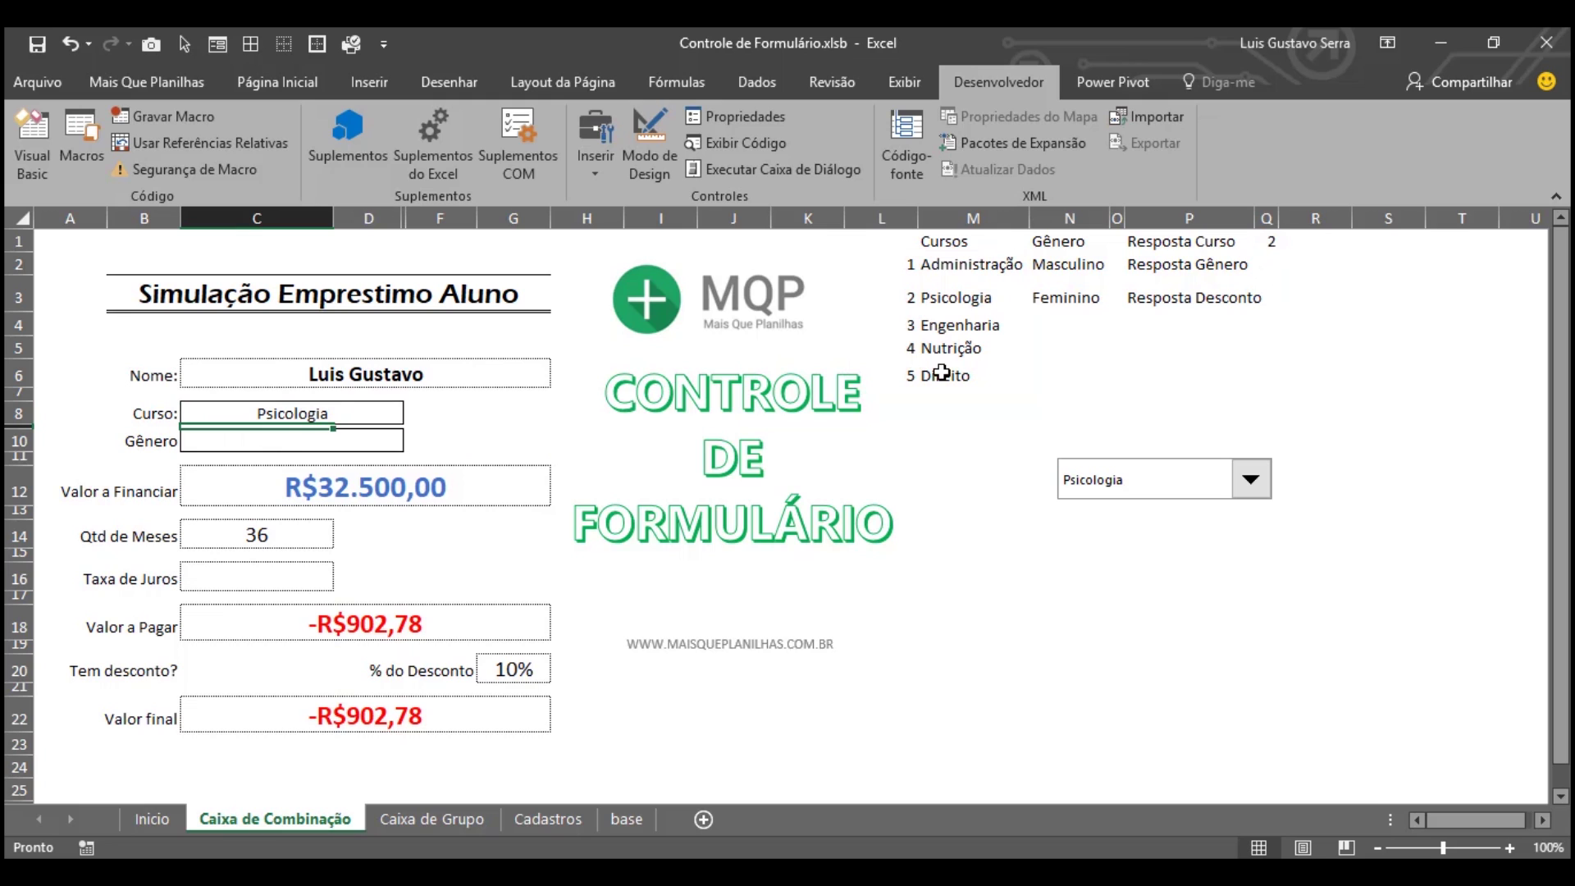
Step: Test the Curso formula by choosing Administração and then Psicologia in the combo box, and check the linked cell Q1
{"action": "left_click", "coordinate": [1118, 492]}
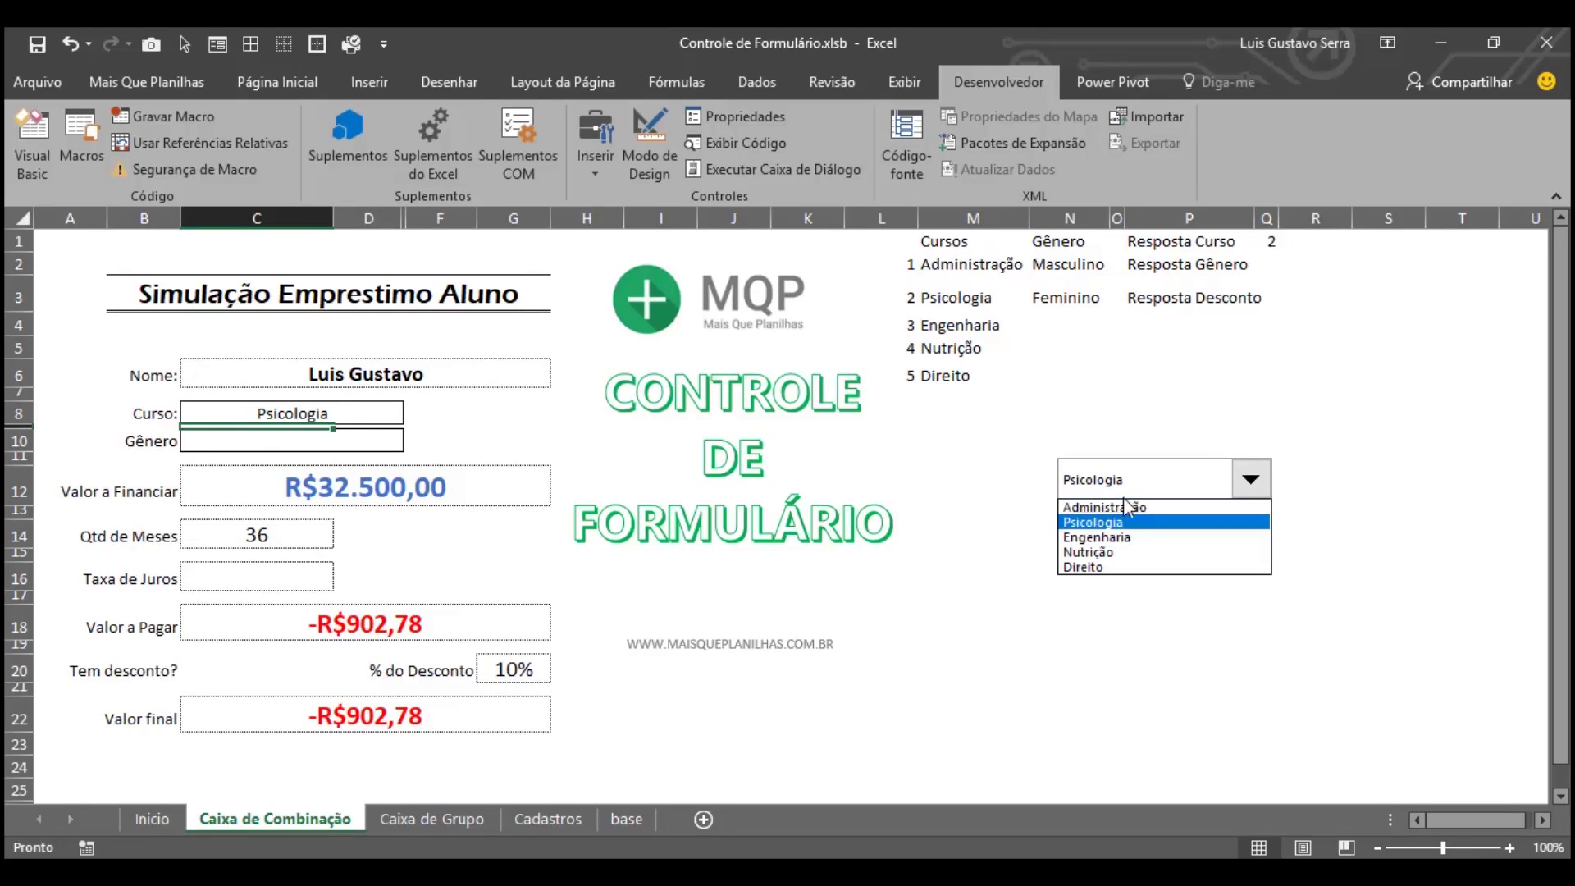
{"action": "left_click", "coordinate": [1128, 508]}
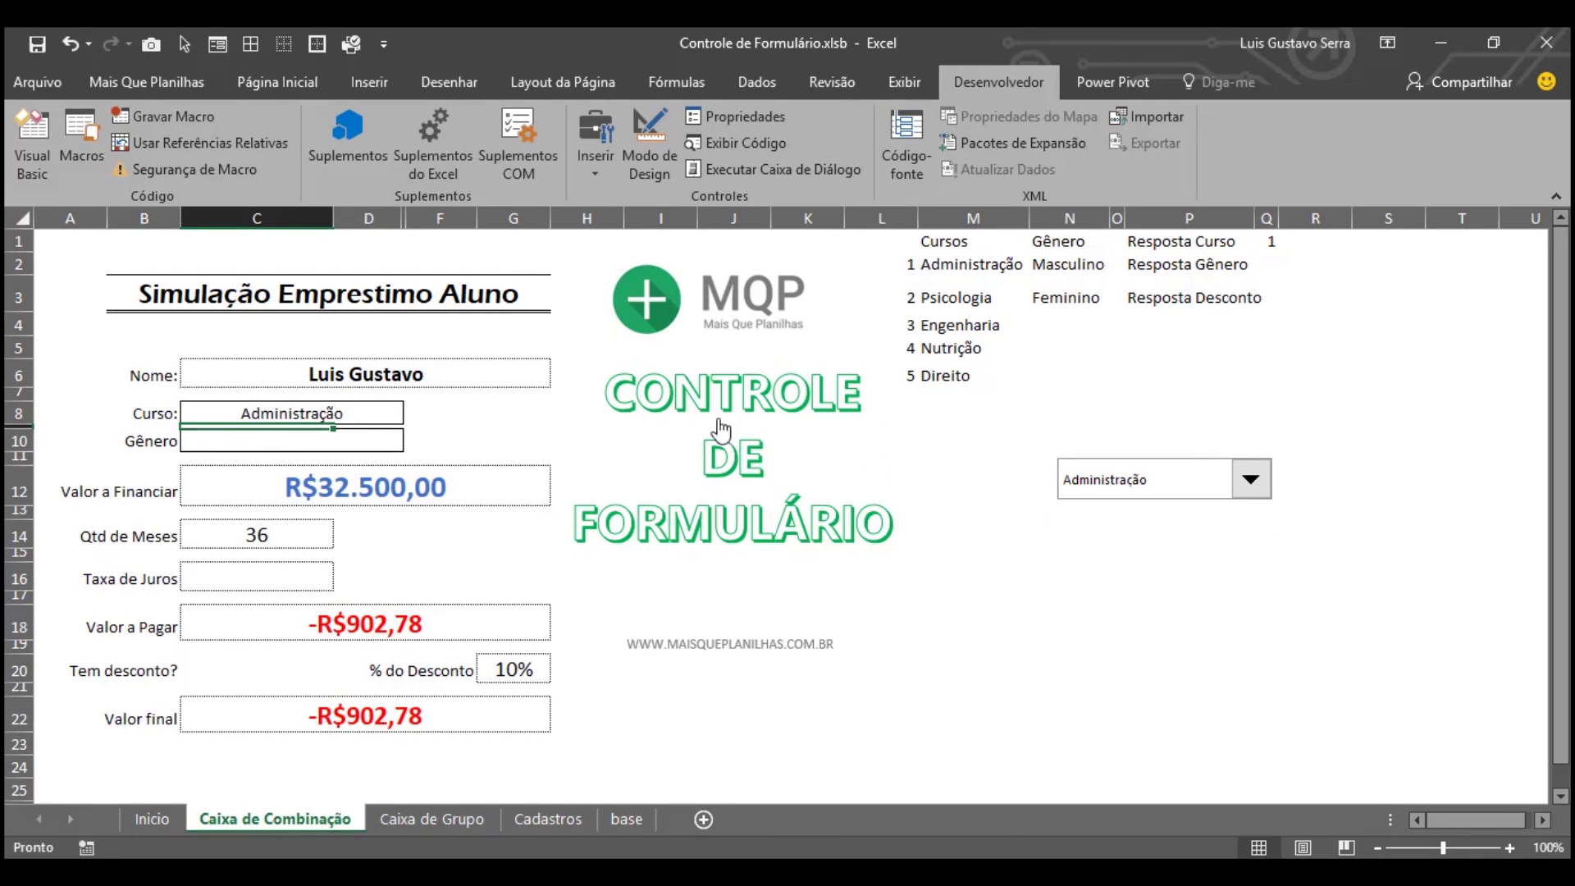
{"action": "right_click", "coordinate": [1136, 484]}
{"action": "key", "text": "Escape"}
{"action": "left_click", "coordinate": [1251, 522]}
{"action": "left_click", "coordinate": [1249, 482]}
{"action": "left_click", "coordinate": [1197, 523]}
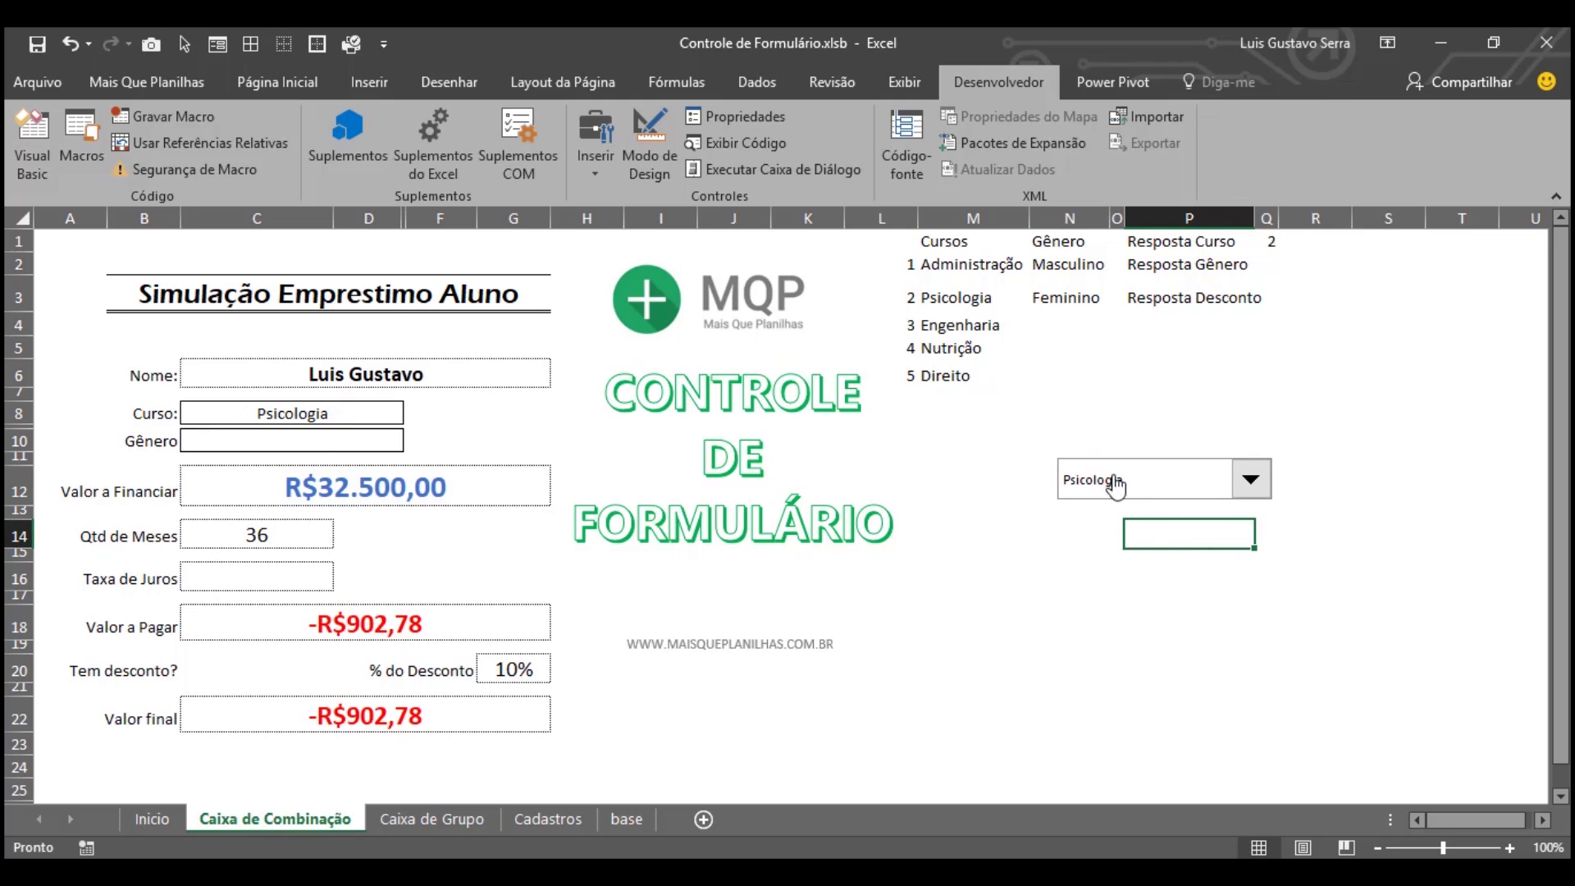
{"action": "left_click", "coordinate": [1270, 243]}
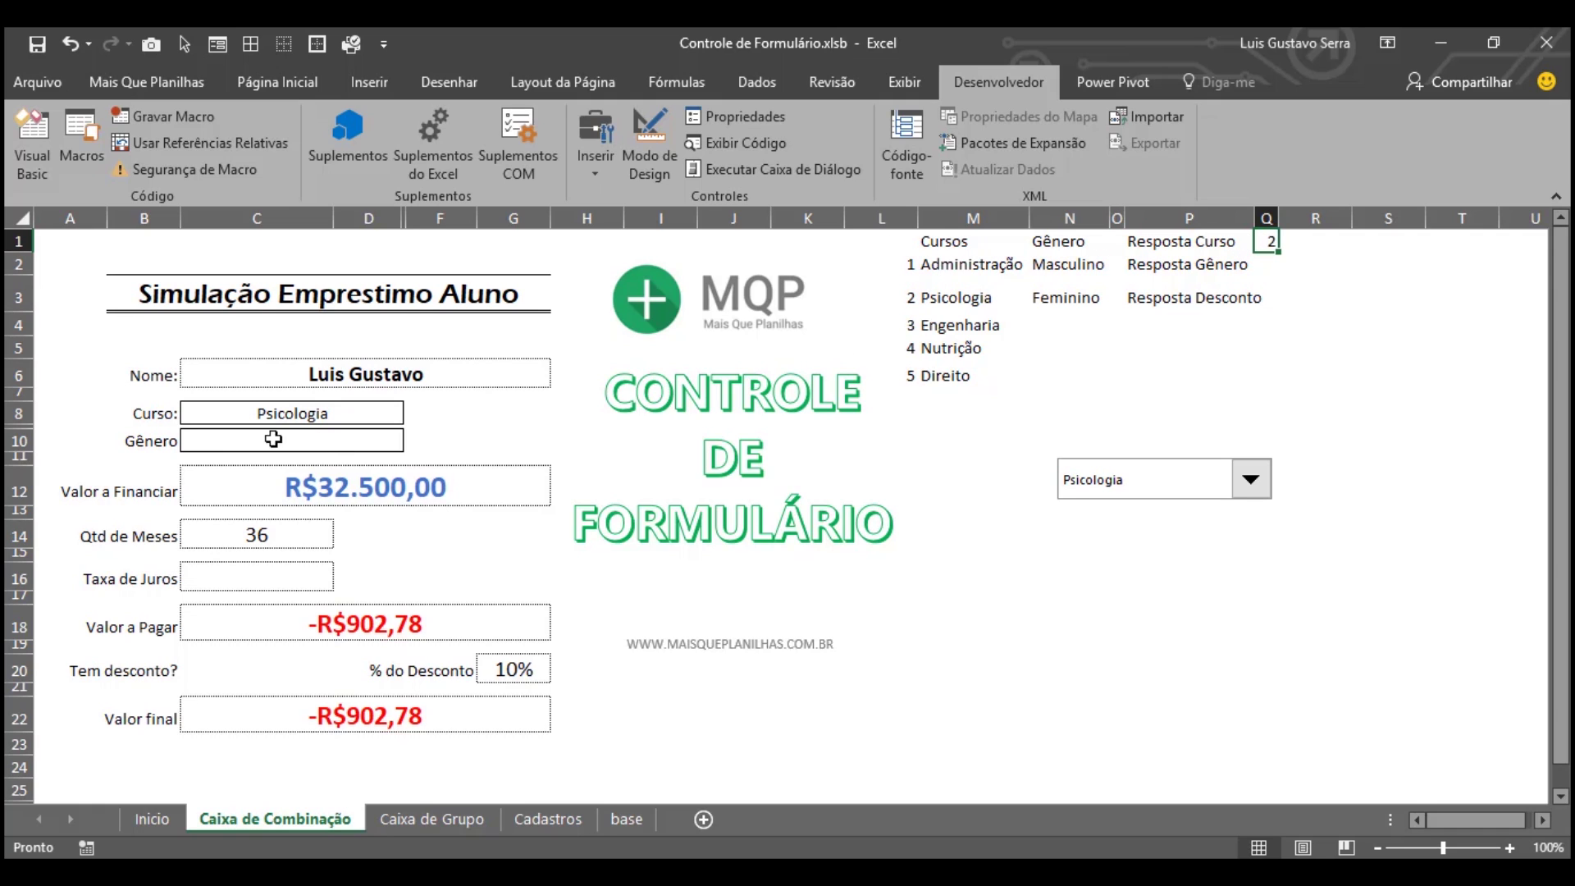
Step: Move the course combo box over the Curso field and resize it to cover that field's width and row height
{"action": "right_click", "coordinate": [1152, 507]}
{"action": "key", "text": "Escape"}
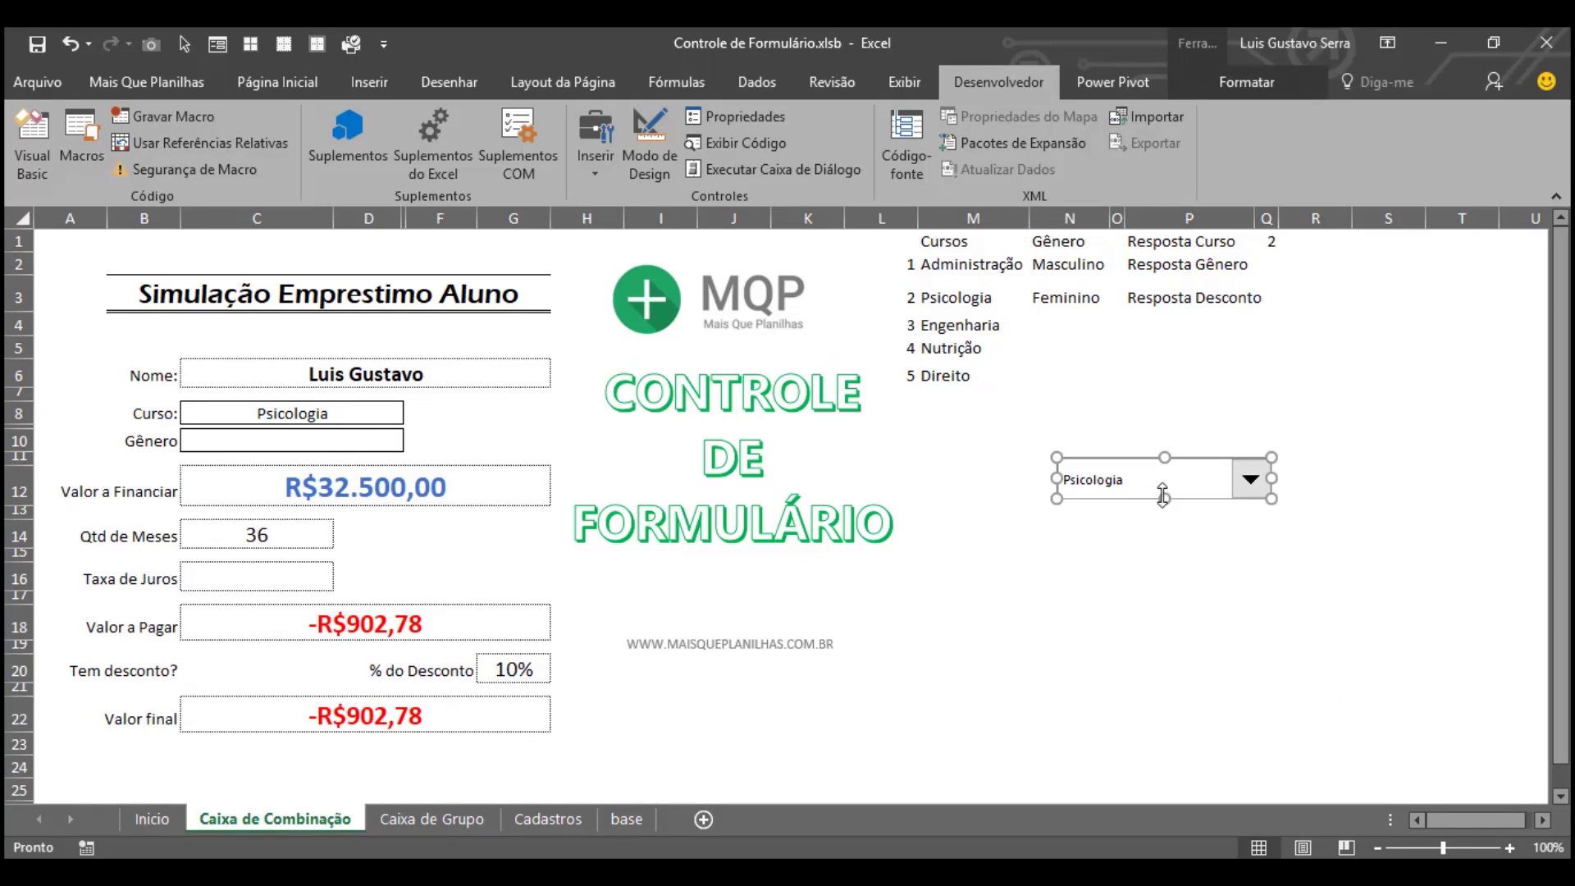
{"action": "left_click_drag", "start_coordinate": [1145, 502], "coordinate": [264, 442]}
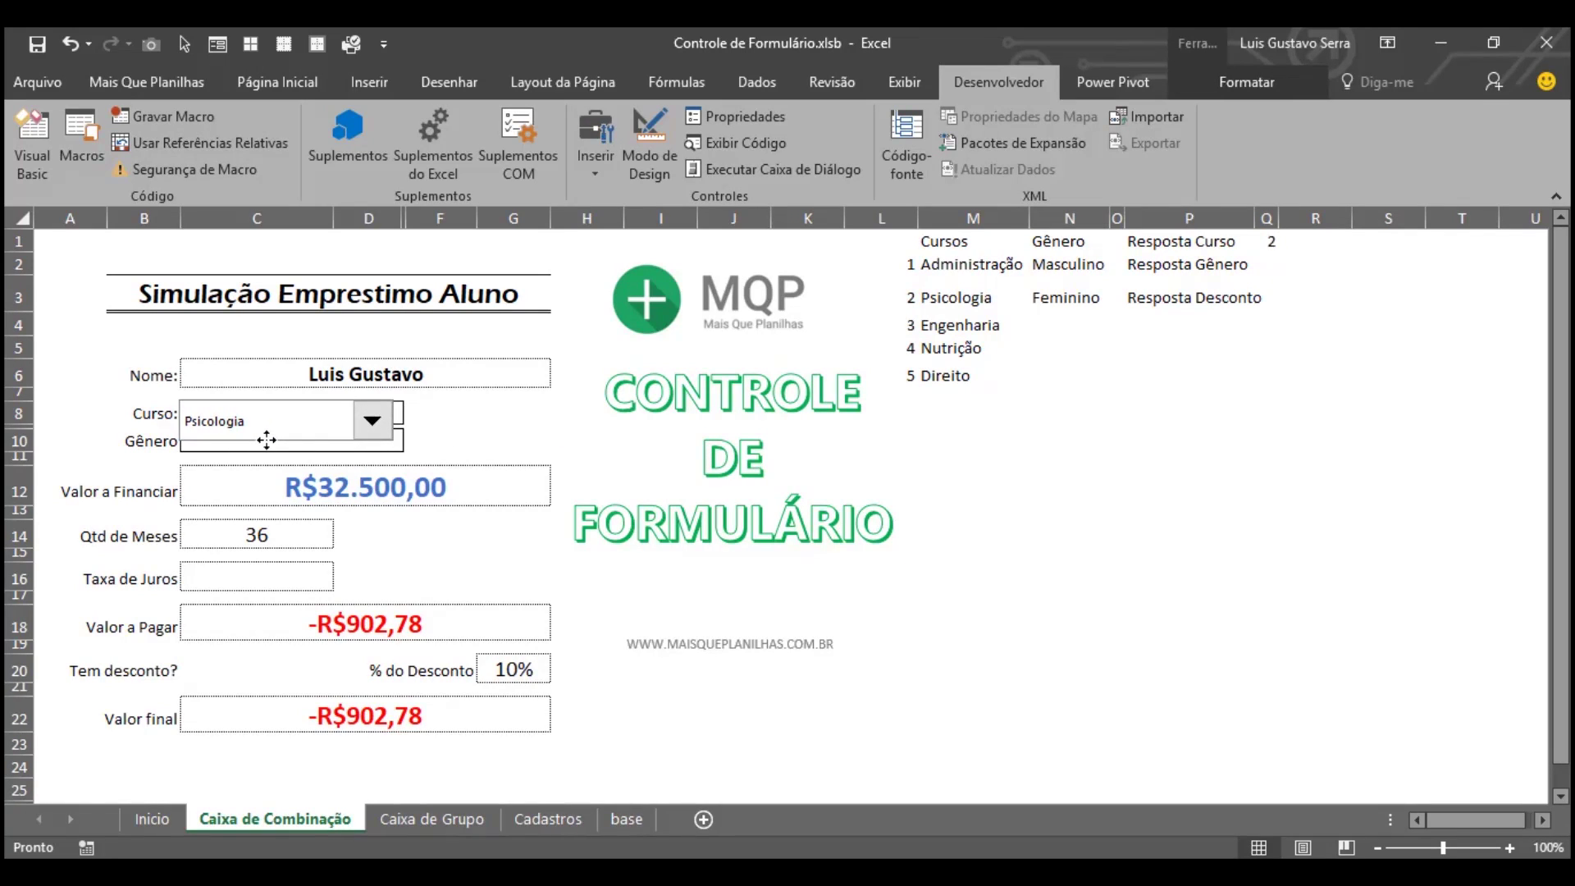
{"action": "left_click", "coordinate": [408, 419]}
{"action": "left_click_drag", "start_coordinate": [406, 417], "coordinate": [407, 417]}
{"action": "left_click_drag", "start_coordinate": [293, 441], "coordinate": [295, 426]}
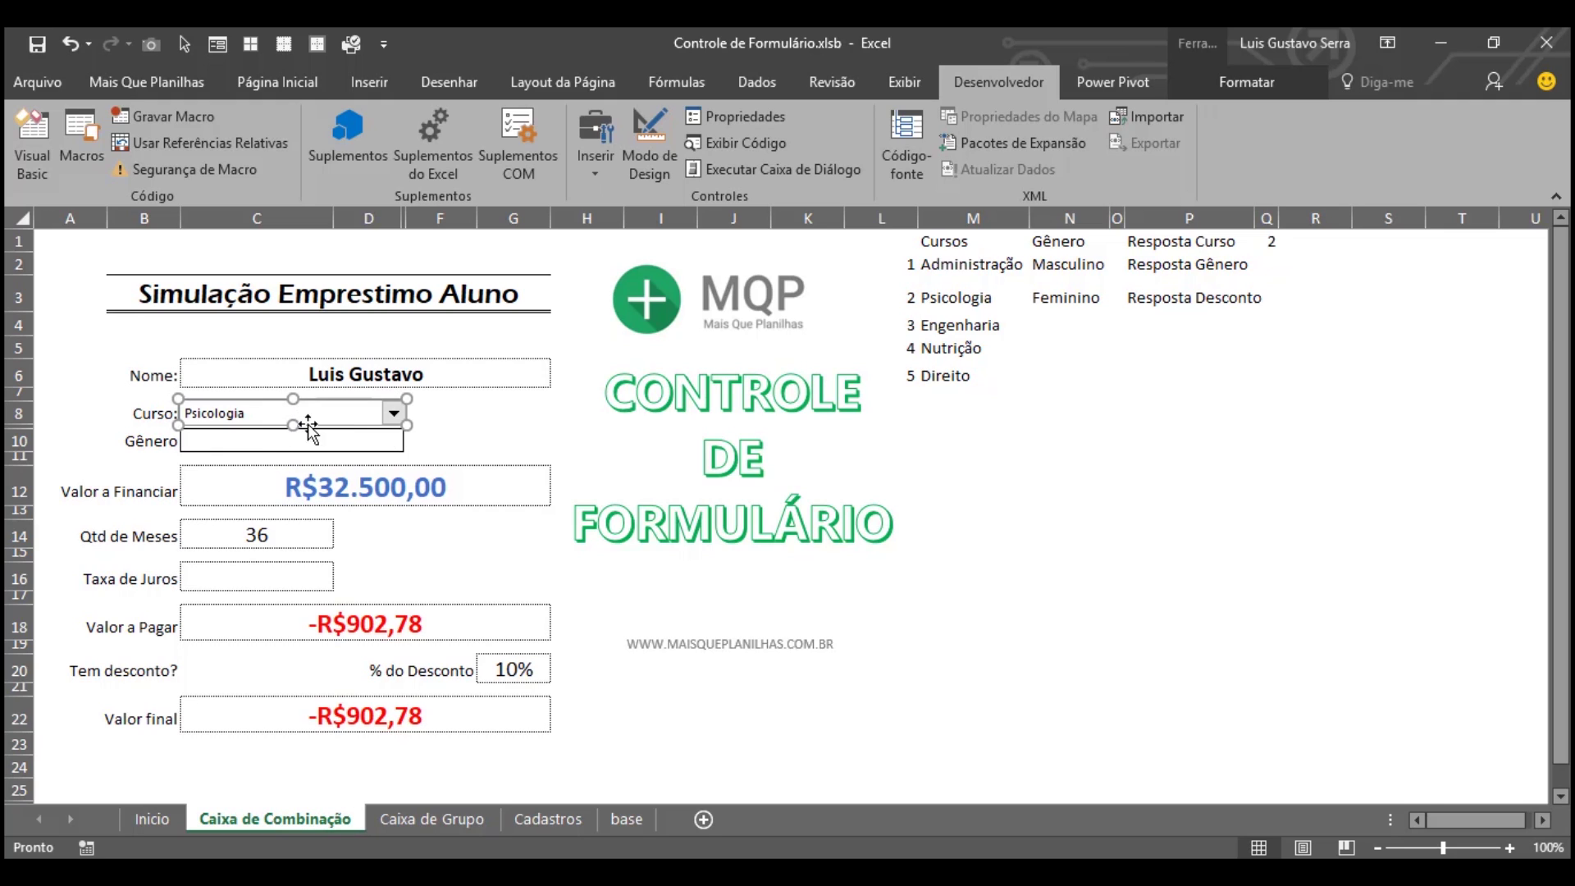
Step: Test the combo box on the Curso field by choosing Administração, Psicologia and finally Engenharia
{"action": "left_click", "coordinate": [427, 414]}
{"action": "left_click", "coordinate": [393, 414]}
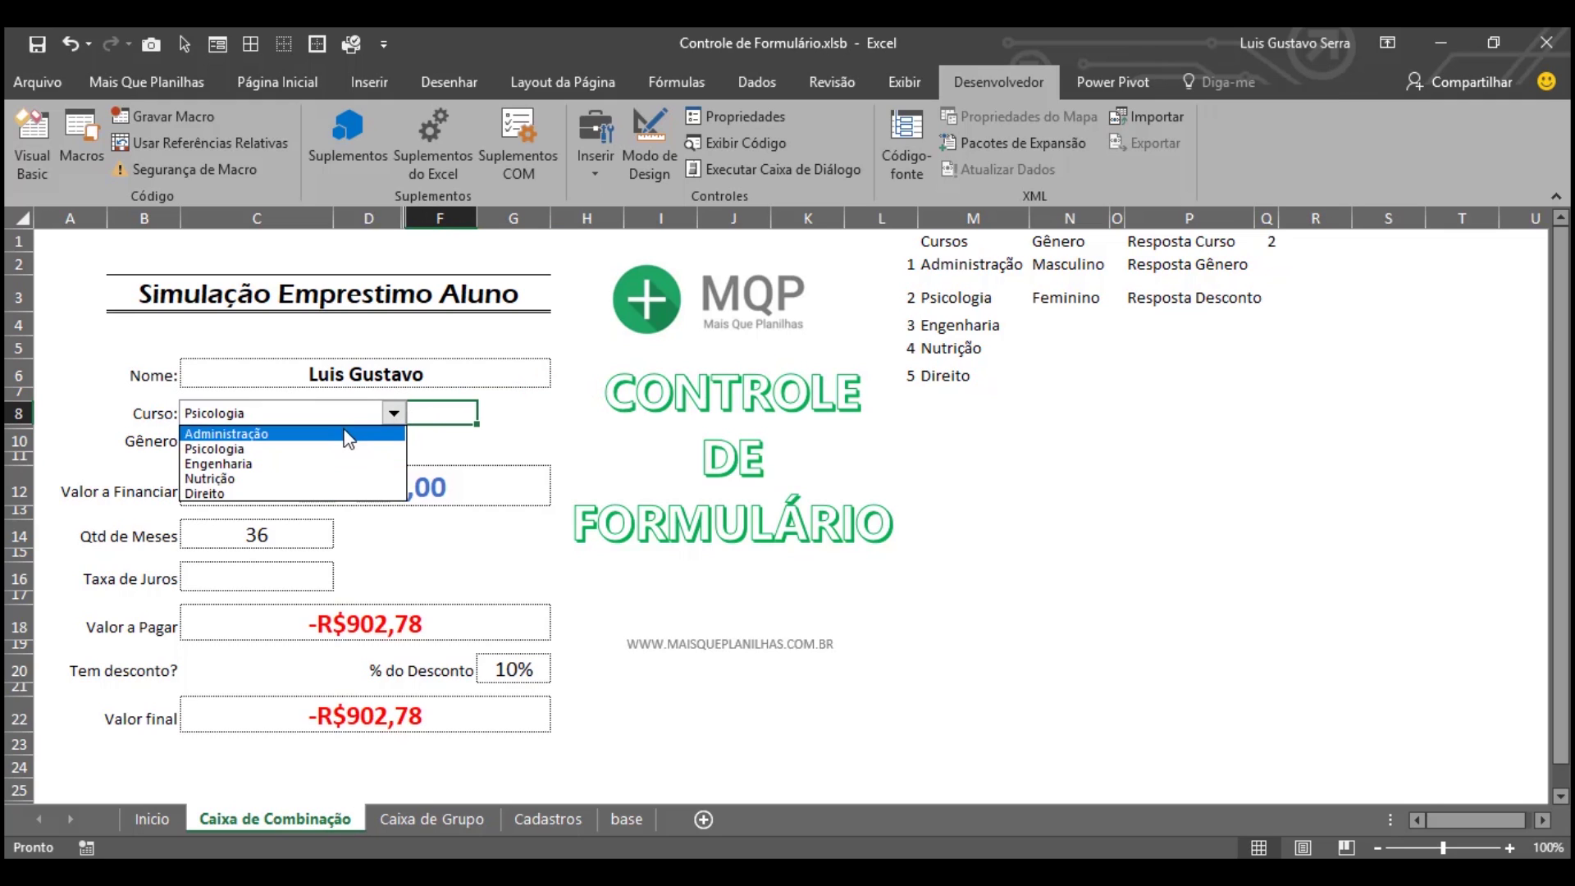
{"action": "left_click", "coordinate": [345, 438]}
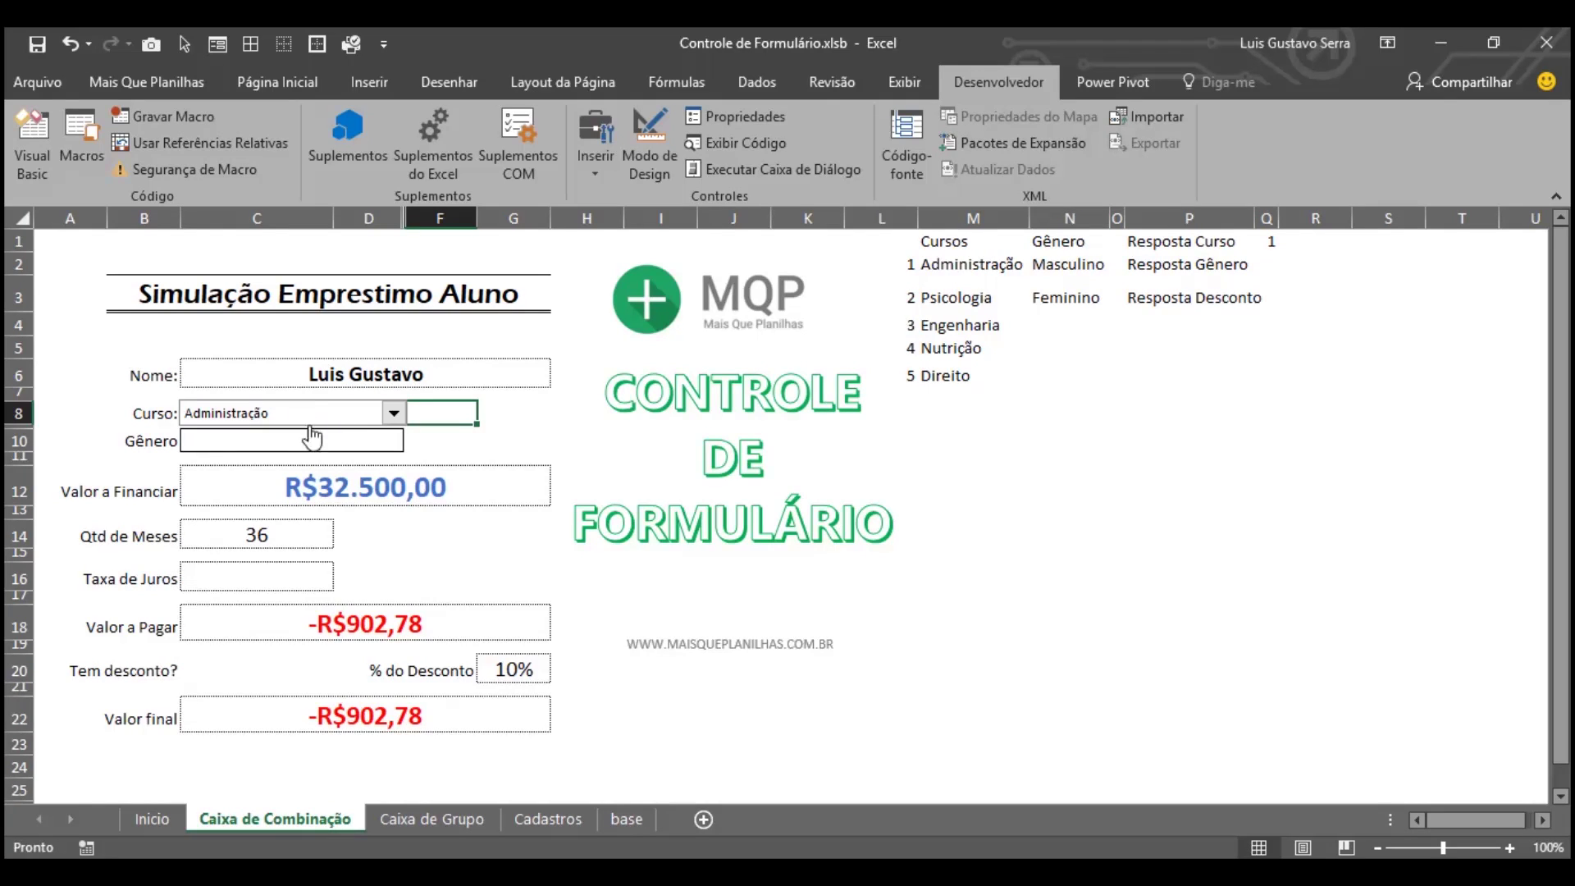
{"action": "left_click", "coordinate": [394, 413]}
{"action": "left_click", "coordinate": [355, 450]}
{"action": "left_click", "coordinate": [393, 414]}
{"action": "left_click", "coordinate": [368, 464]}
{"action": "left_click", "coordinate": [378, 442]}
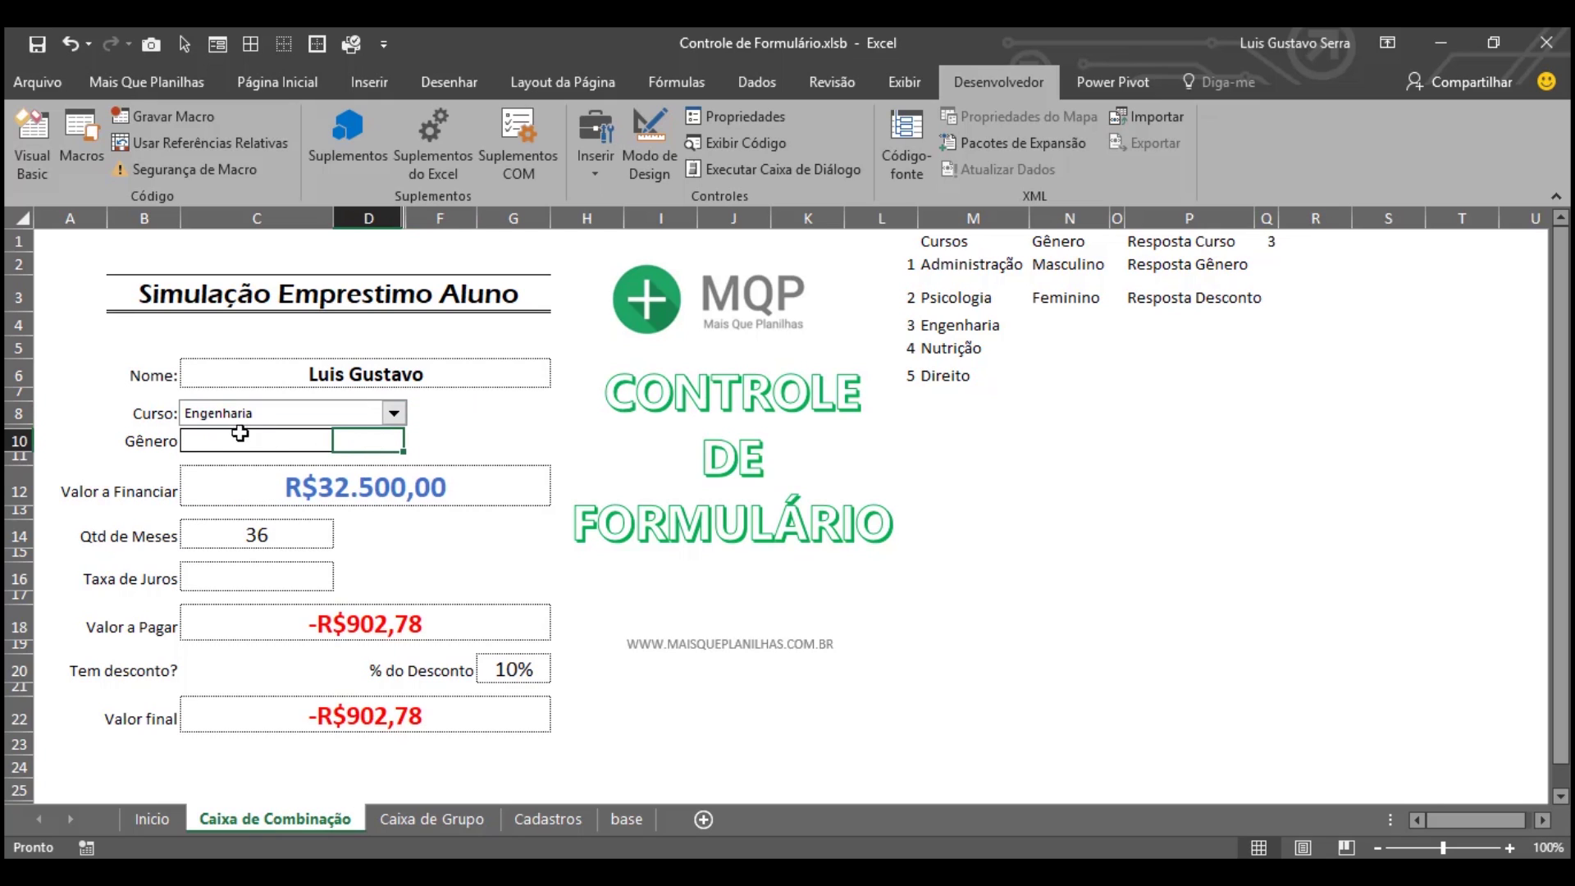
{"action": "left_click", "coordinate": [215, 437]}
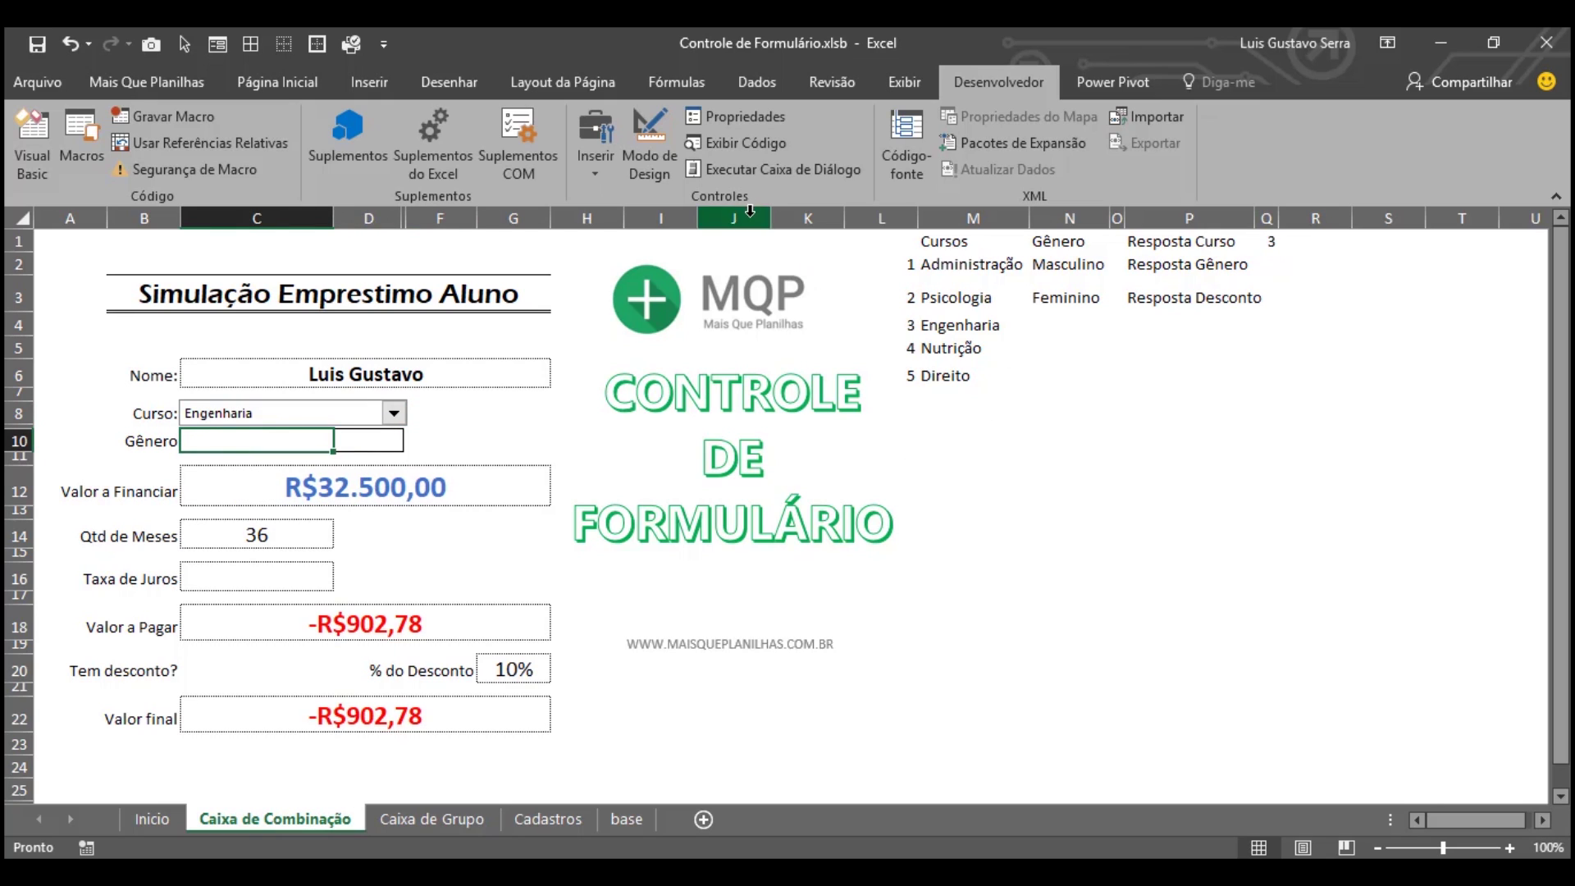
{"action": "left_click", "coordinate": [595, 156]}
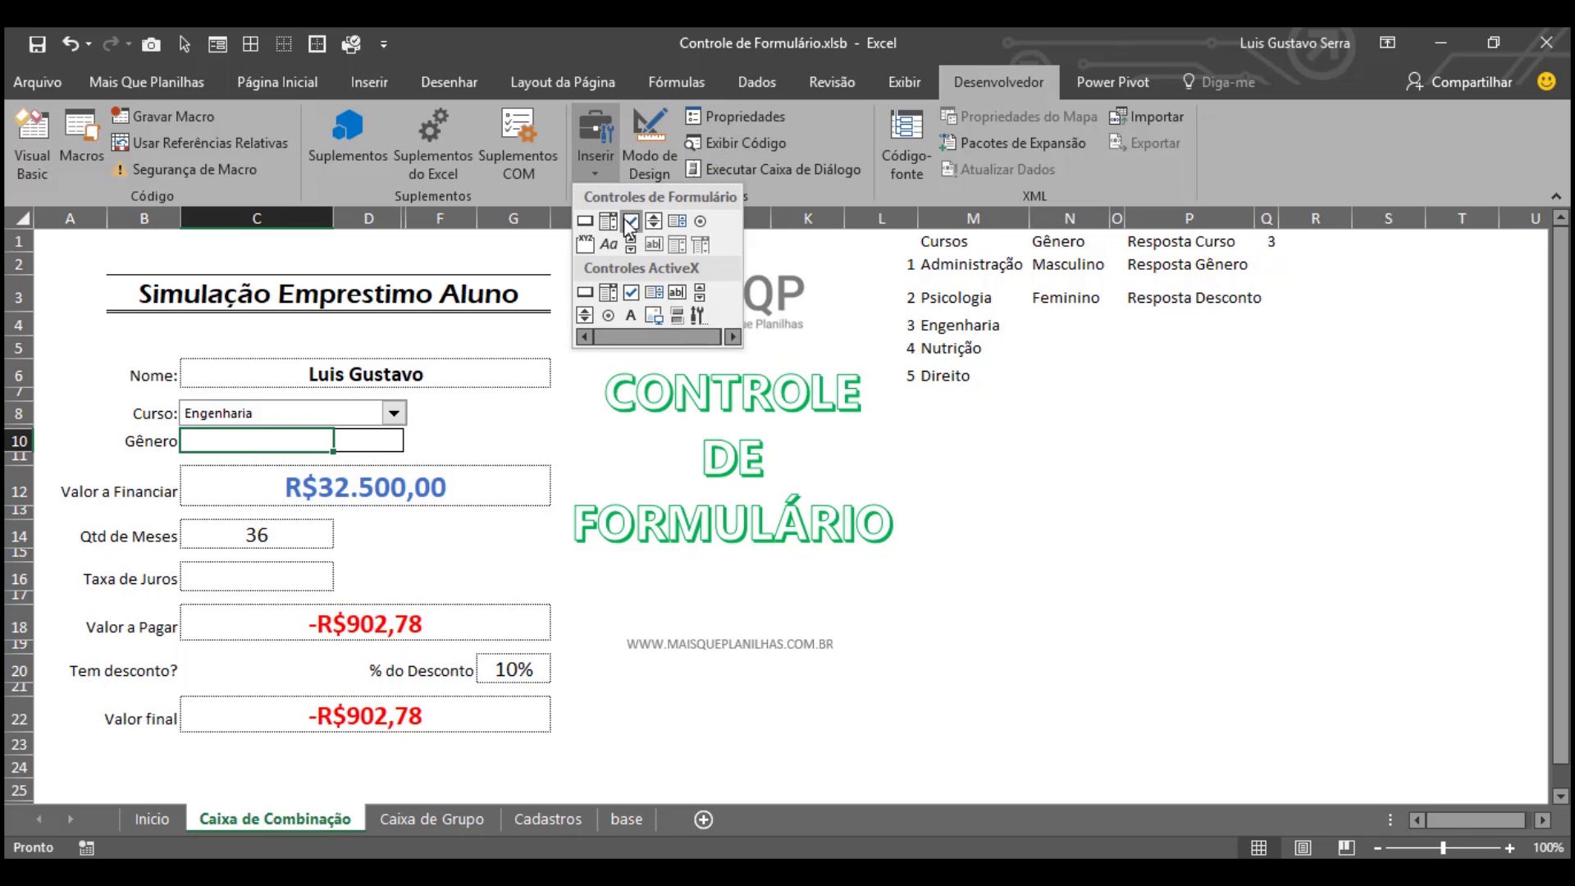
{"action": "left_click", "coordinate": [608, 236]}
{"action": "left_click_drag", "start_coordinate": [1017, 424], "coordinate": [1128, 535]}
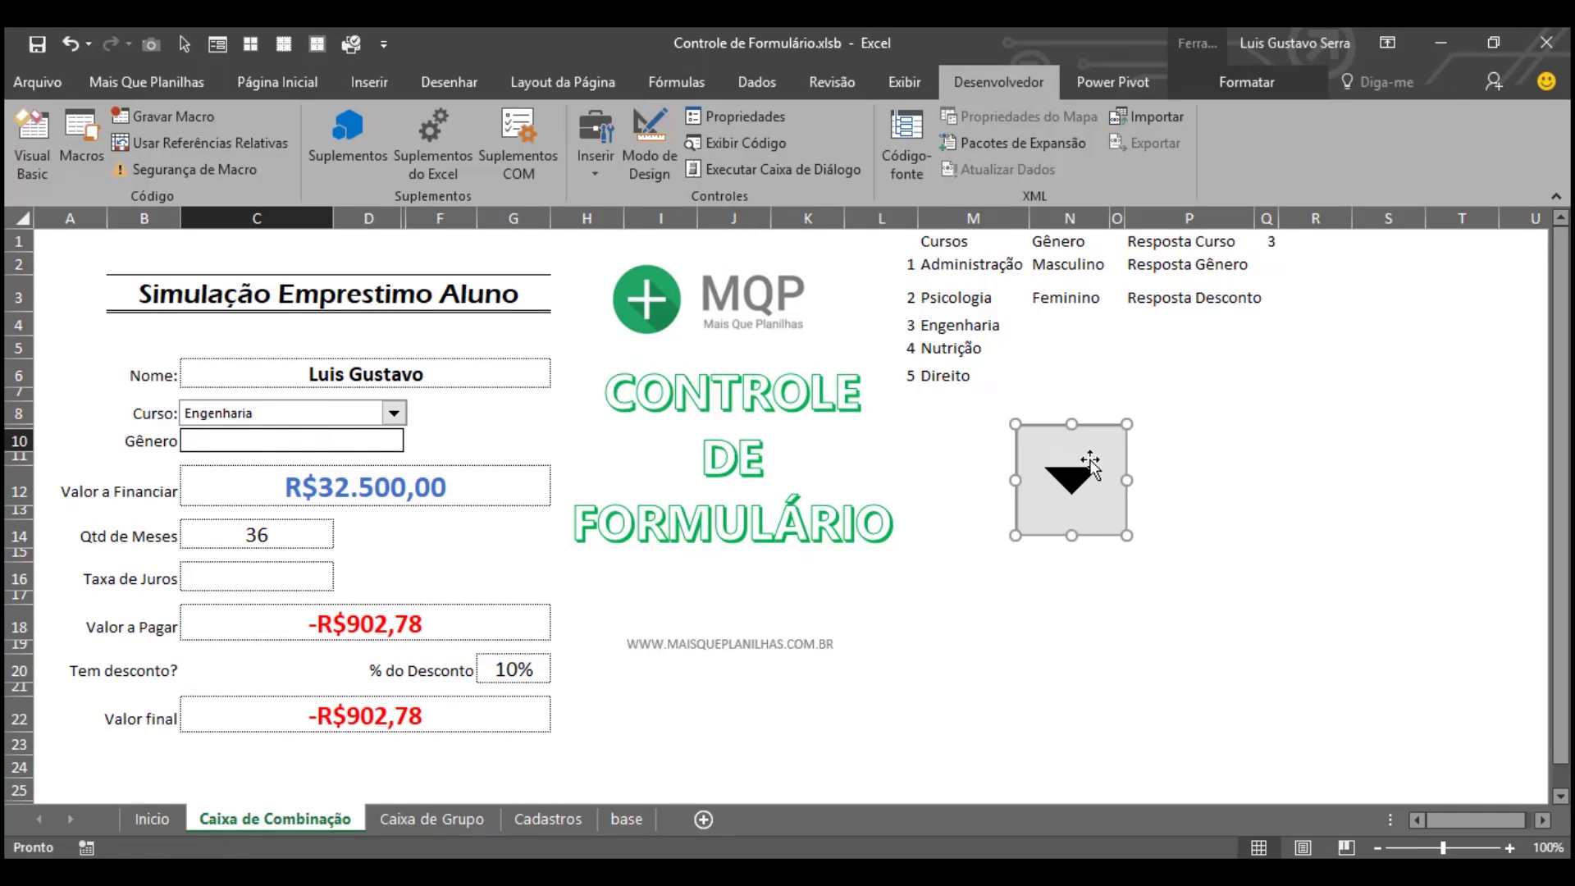
{"action": "key", "text": "Delete"}
Step: Draw a wide combo box form control in the empty area below the lists, spanning columns M to R
{"action": "left_click", "coordinate": [596, 156]}
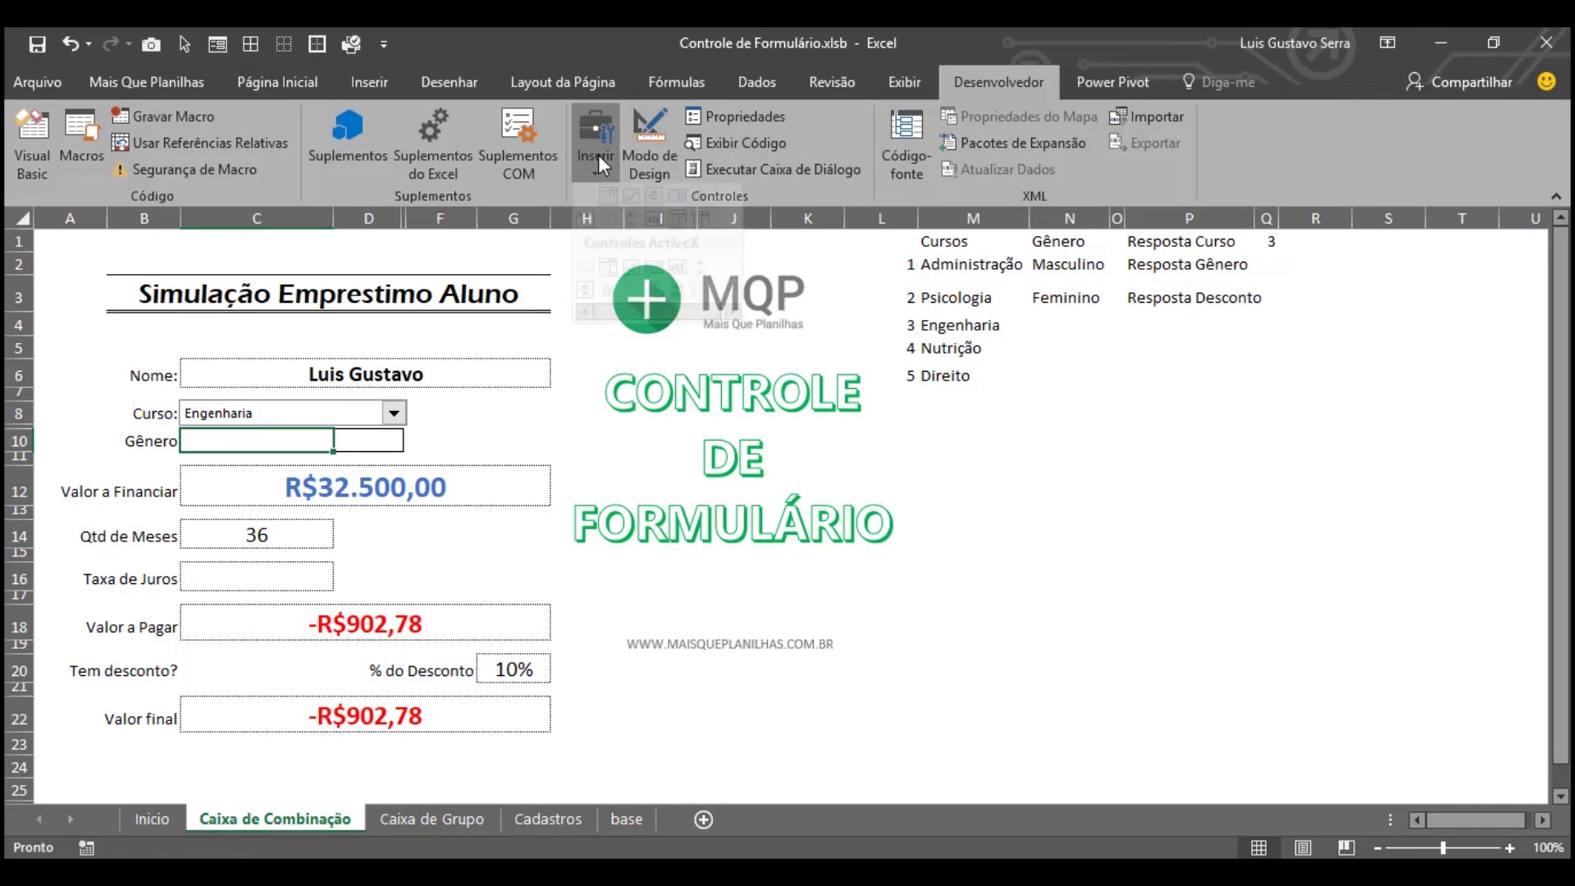
{"action": "left_click", "coordinate": [612, 221]}
{"action": "left_click_drag", "start_coordinate": [1017, 416], "coordinate": [1295, 468]}
Step: Format the new combo box with input range $N$2:$N$3 and cell link $Q$2
{"action": "right_click", "coordinate": [1219, 451]}
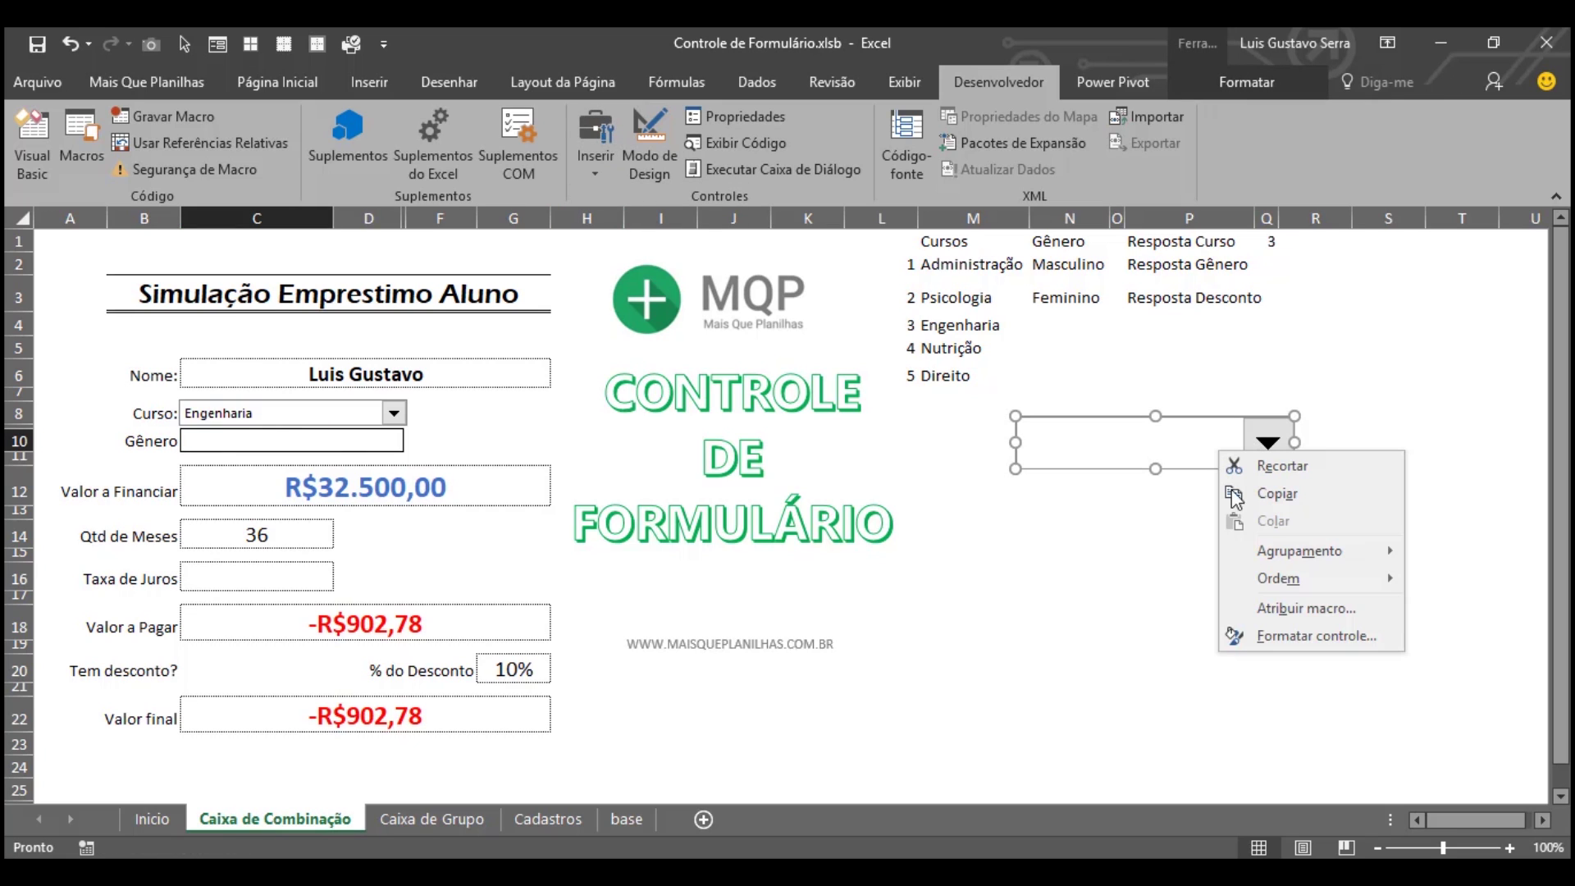
{"action": "left_click", "coordinate": [1277, 636]}
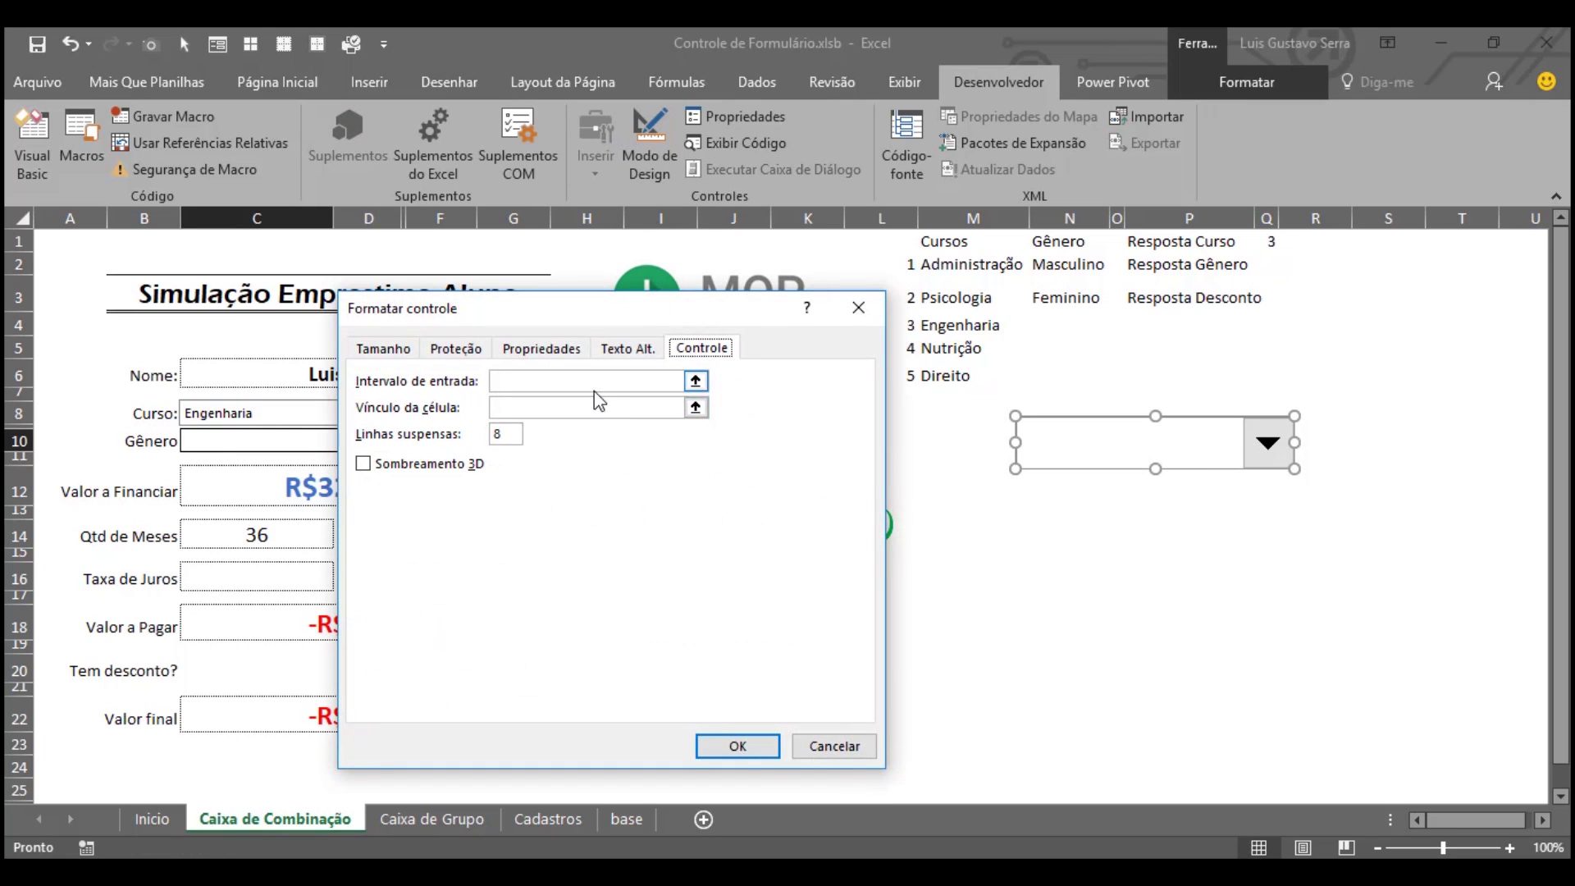
{"action": "left_click", "coordinate": [596, 382]}
{"action": "mouse_move", "coordinate": [1079, 269]}
{"action": "left_mouse_down"}
{"action": "mouse_move", "coordinate": [1086, 294]}
{"action": "mouse_move", "coordinate": [1072, 286]}
{"action": "left_mouse_up"}
{"action": "left_click", "coordinate": [632, 405]}
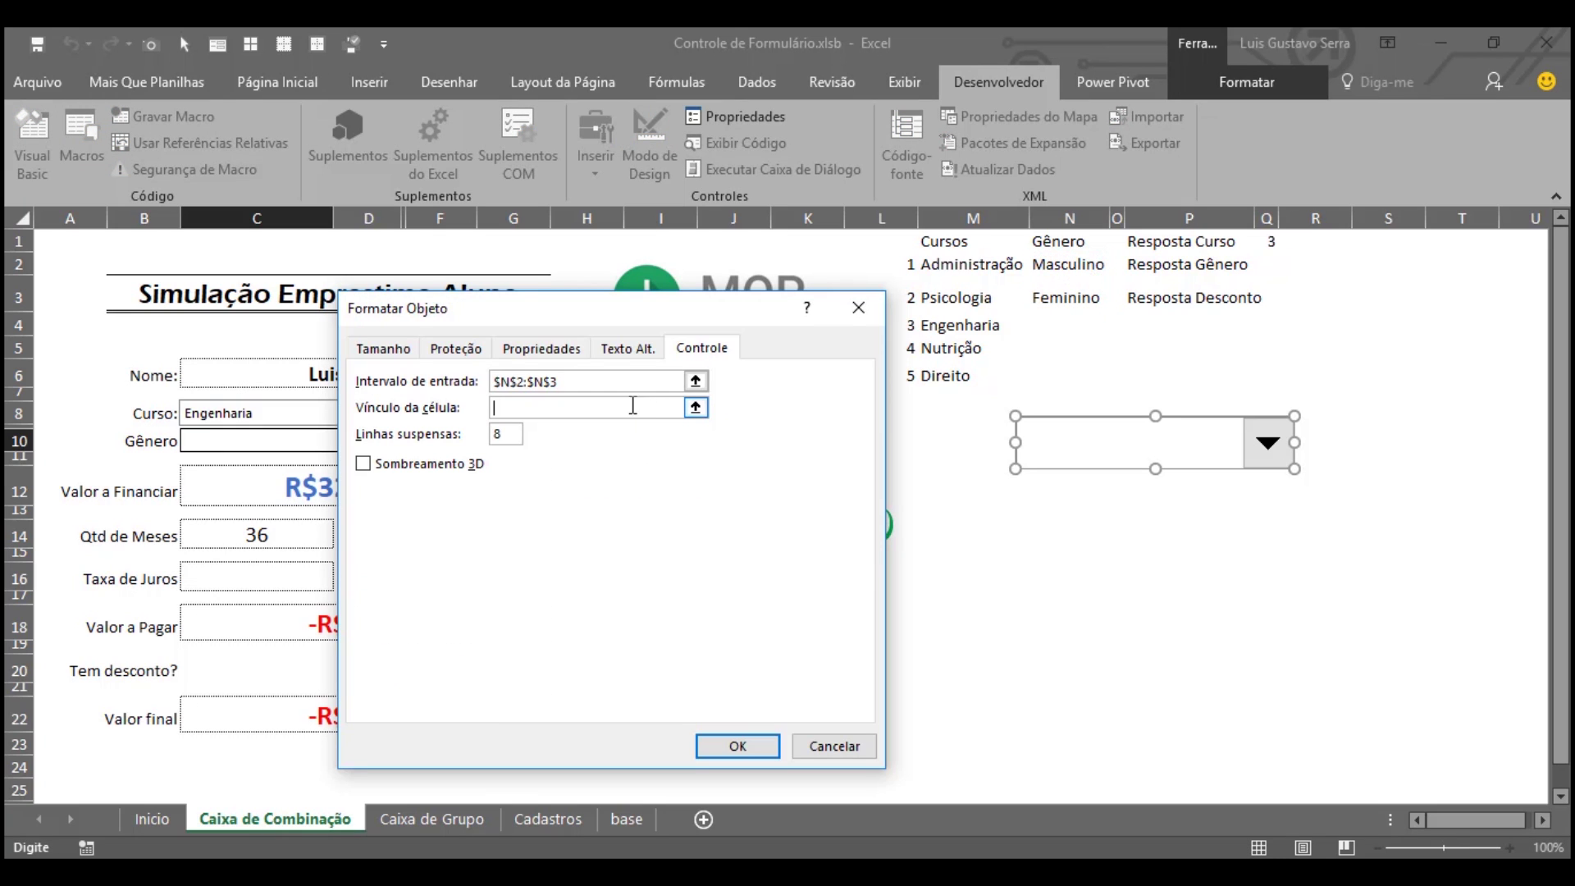
{"action": "left_click", "coordinate": [1273, 263]}
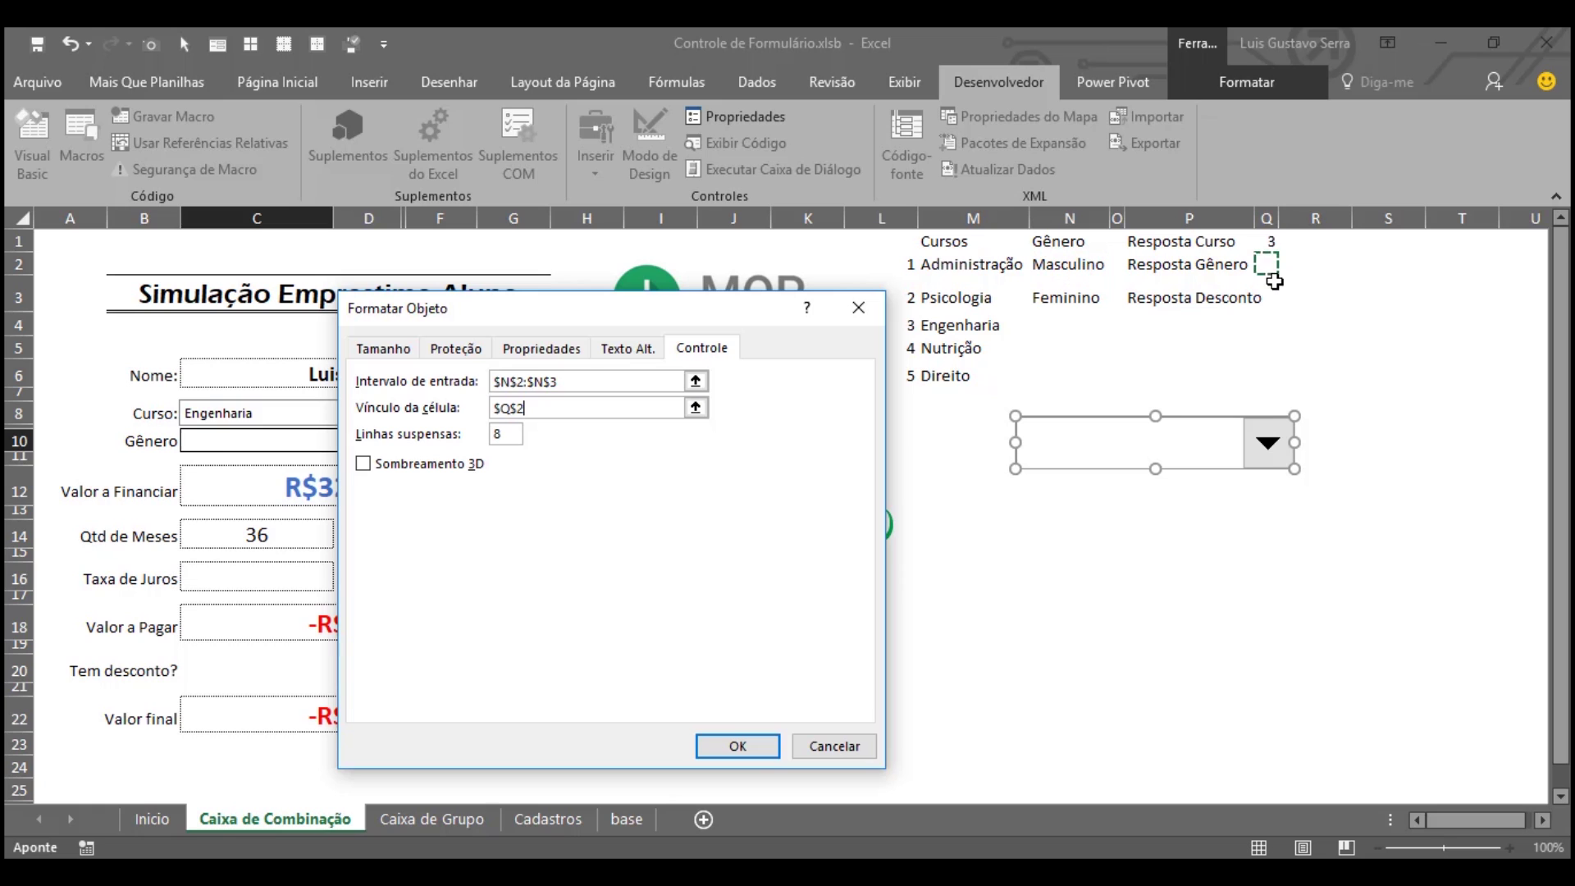
{"action": "left_click", "coordinate": [737, 746]}
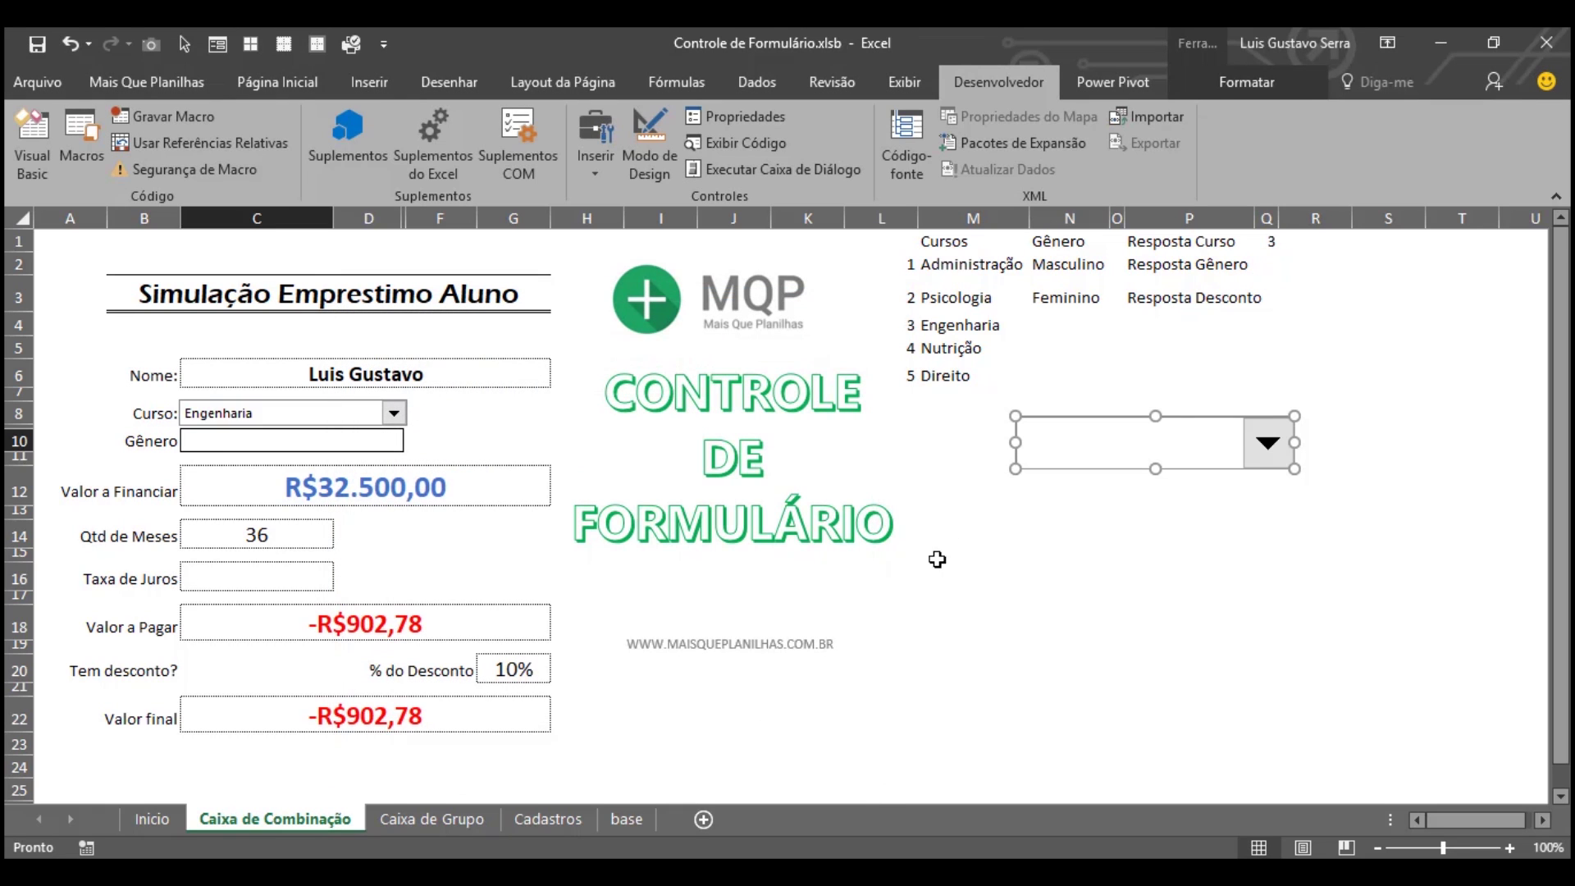
Step: Test the gender combo box by choosing Masculino and then Feminino
{"action": "left_click", "coordinate": [1069, 554]}
{"action": "left_click", "coordinate": [1263, 455]}
{"action": "left_click", "coordinate": [1259, 474]}
{"action": "left_click", "coordinate": [1264, 455]}
{"action": "left_click", "coordinate": [1189, 491]}
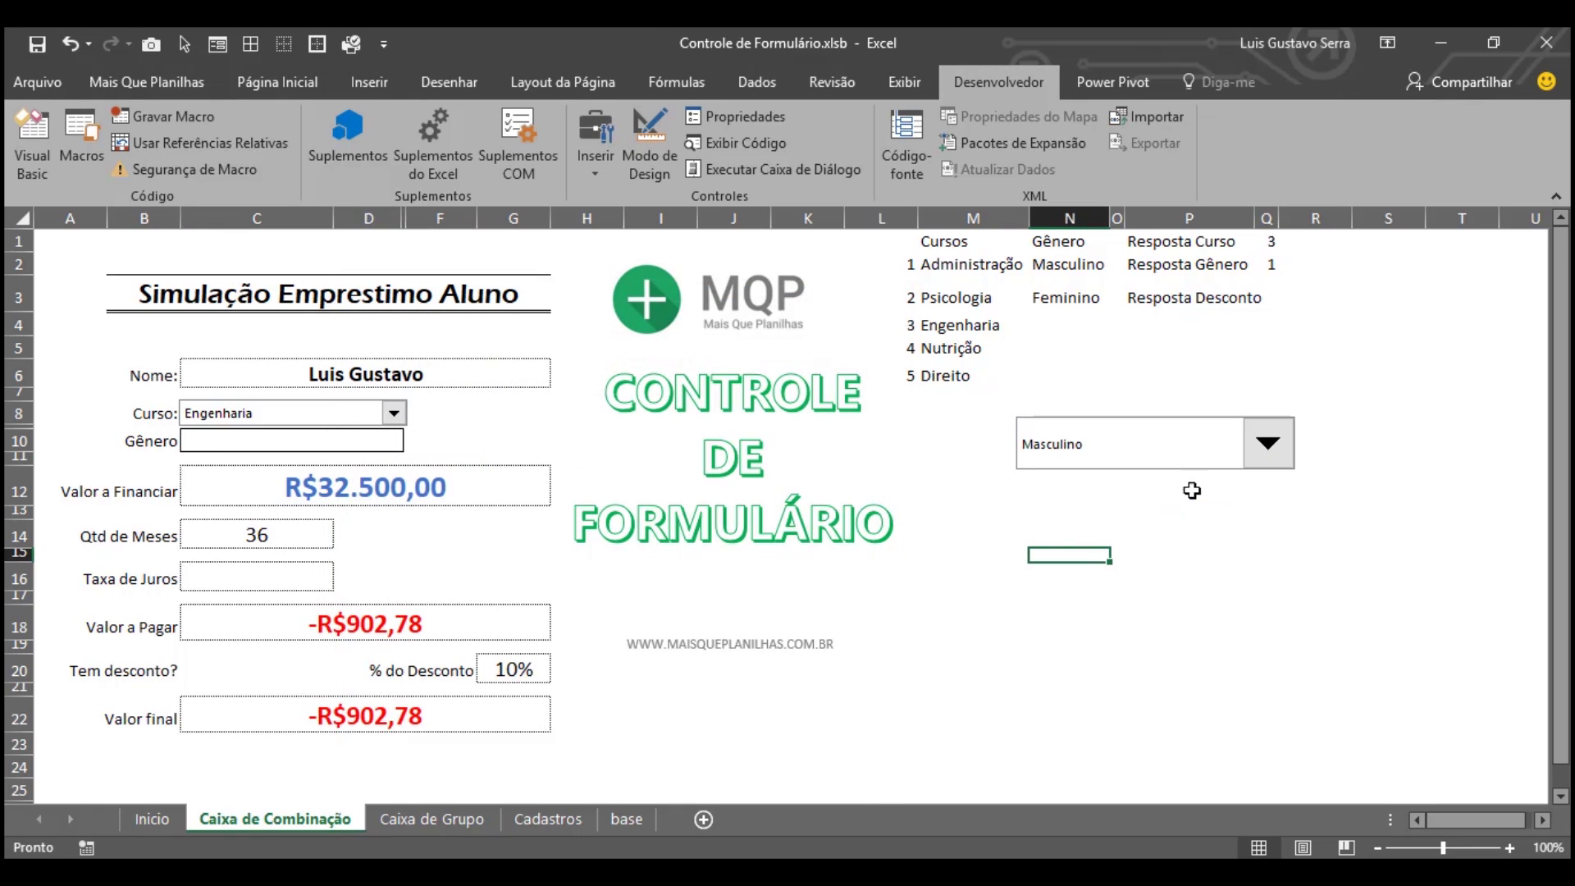
Step: Enter =PROCV(Q2;L2:N3;3;FALSO) in the Gênero field, cell C10, and test it by choosing Masculino in the gender combo box
{"action": "left_click", "coordinate": [308, 444]}
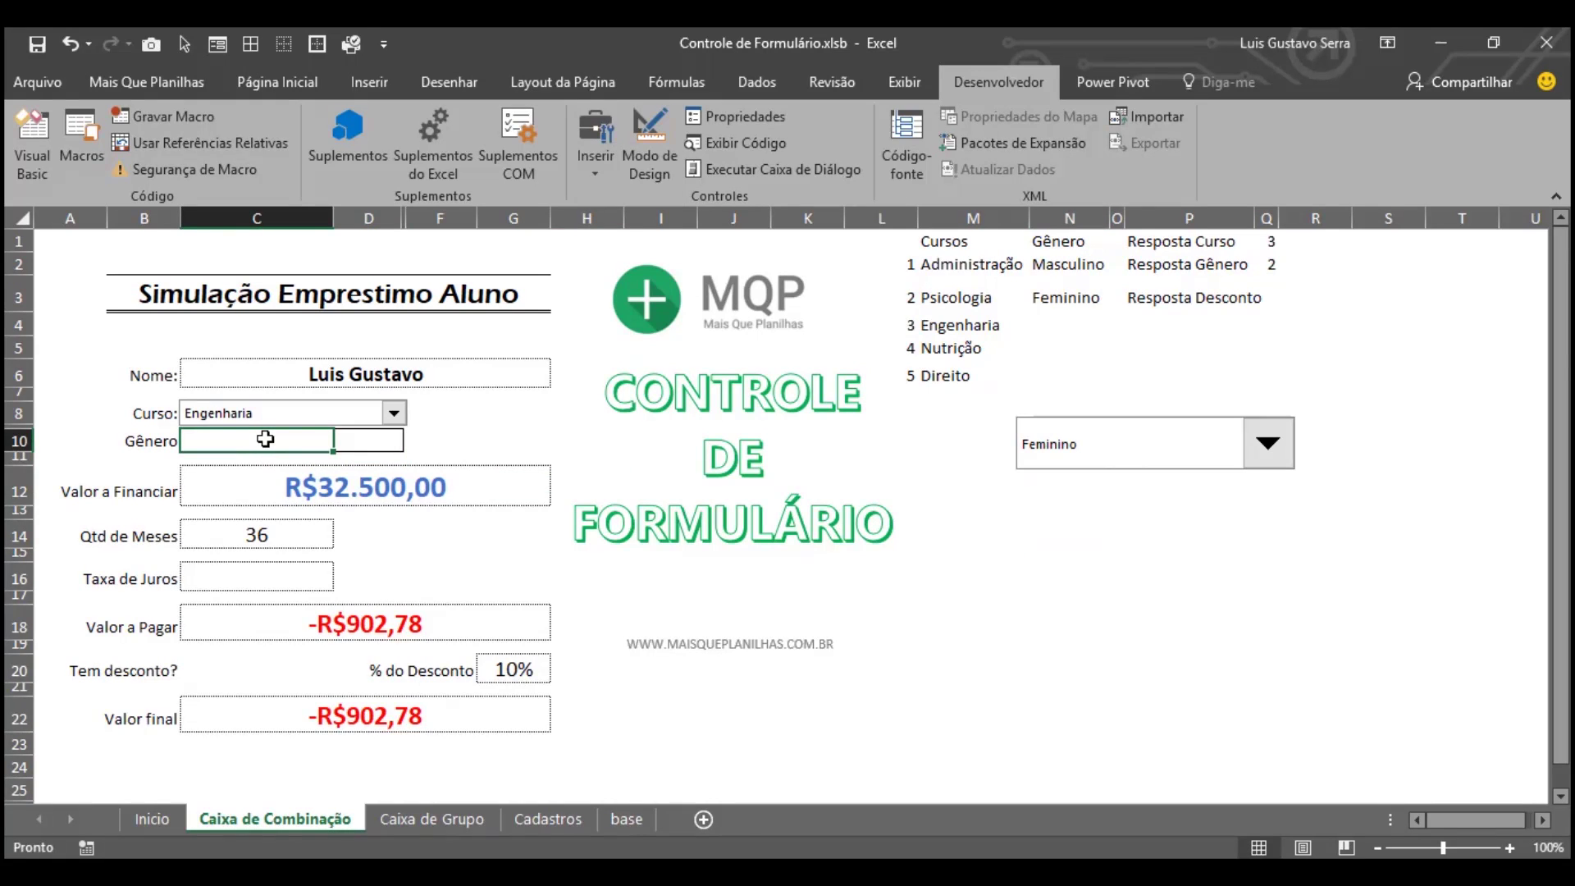
{"action": "type", "text": "=procv"}
{"action": "key", "text": "Tab"}
{"action": "left_click", "coordinate": [1270, 259]}
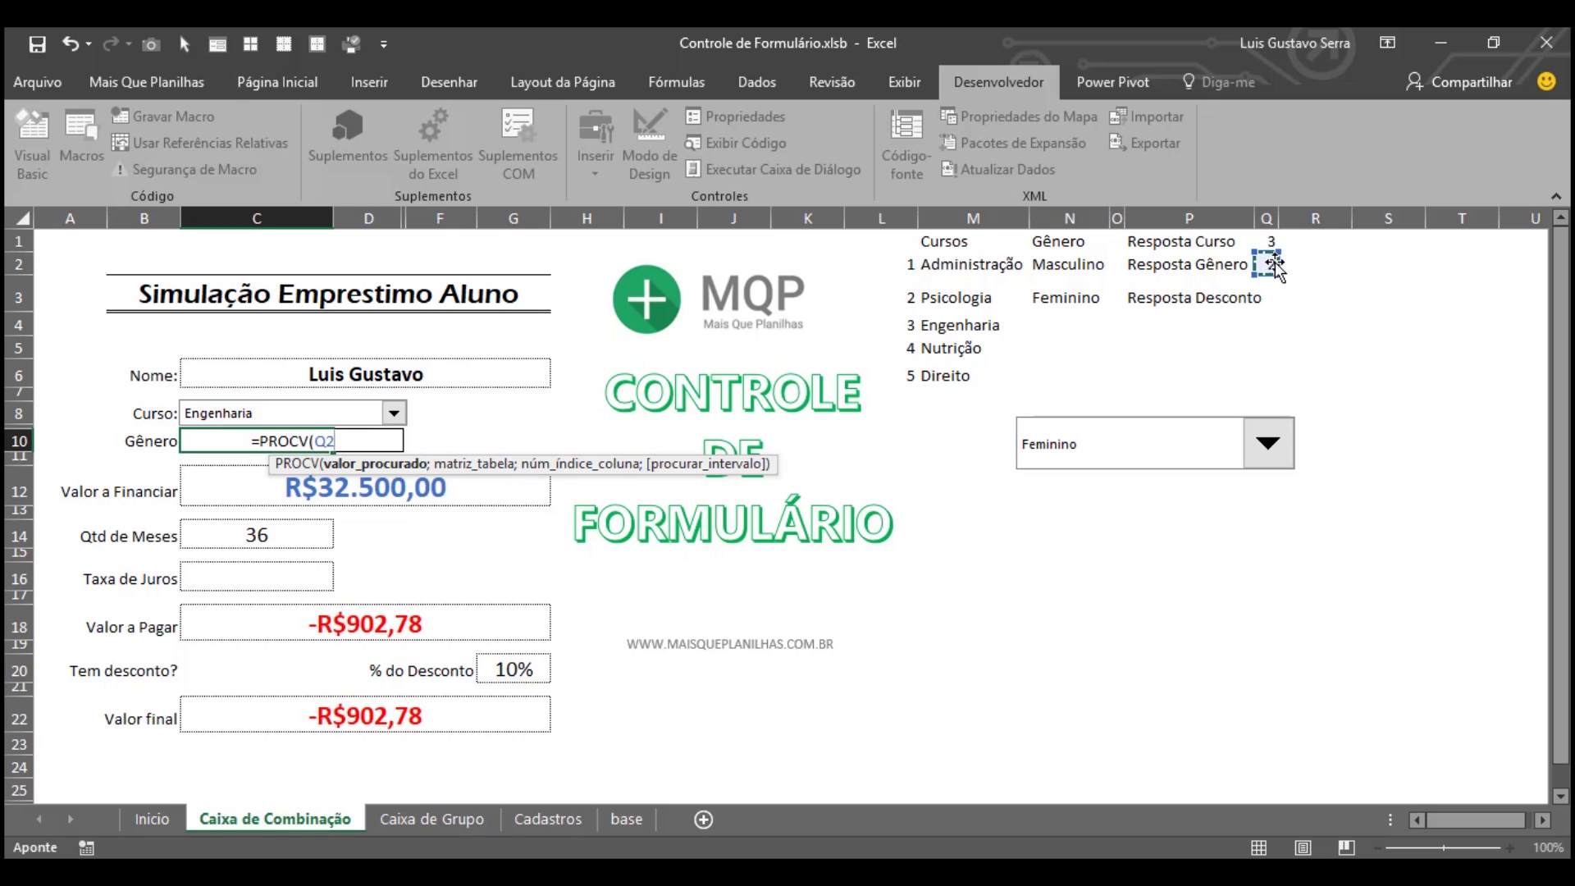
{"action": "type", "text": ";"}
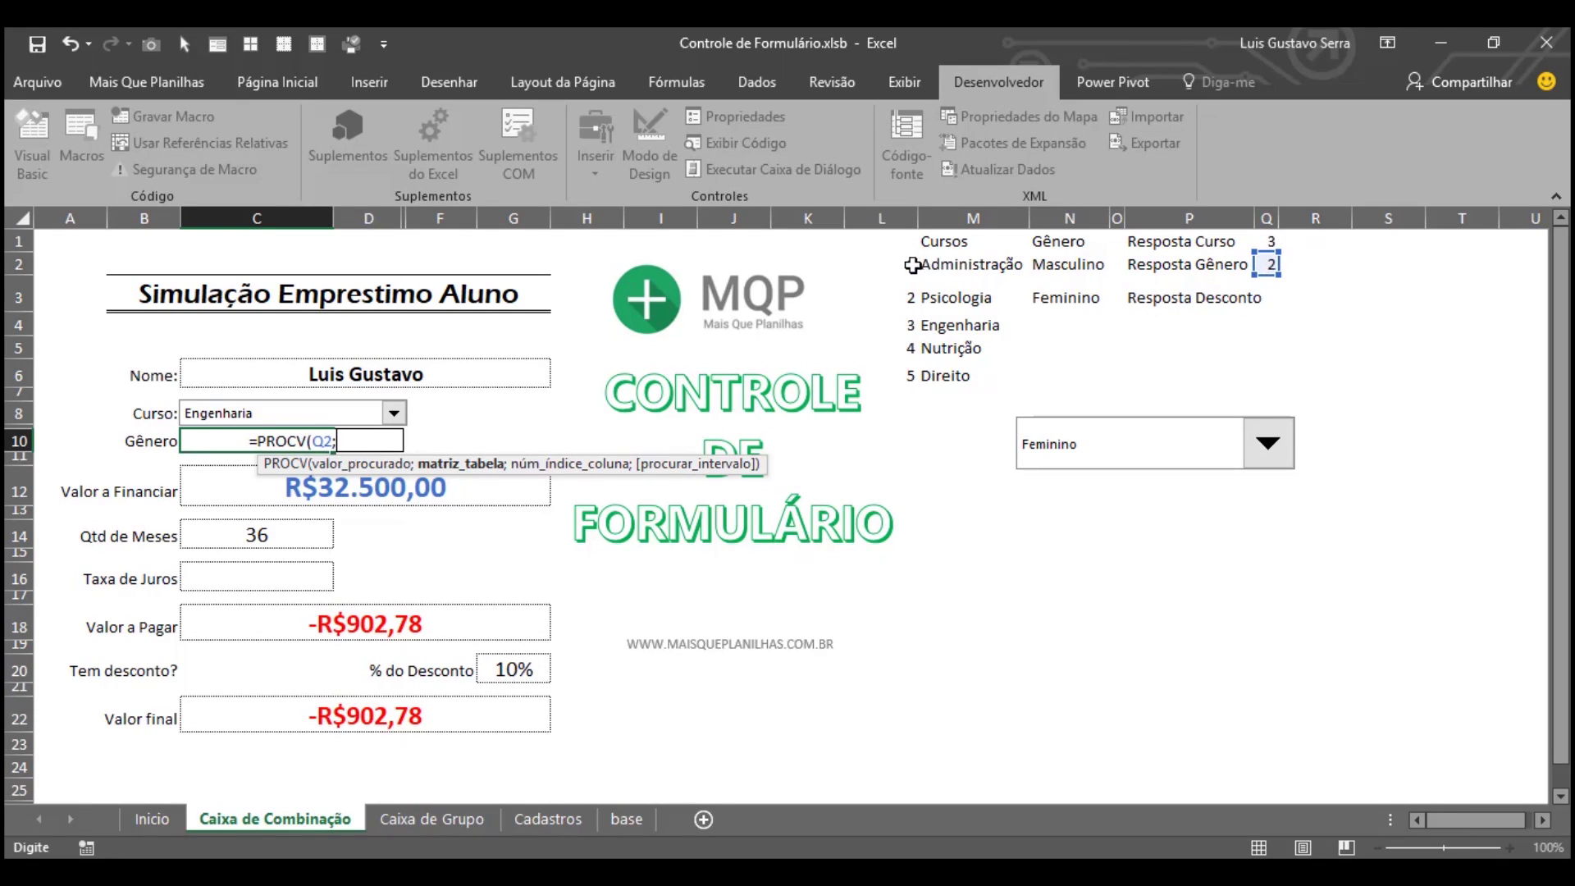
{"action": "left_click_drag", "start_coordinate": [908, 264], "coordinate": [1048, 303]}
{"action": "type", "text": ";"}
{"action": "type", "text": "3"}
{"action": "type", "text": ";0"}
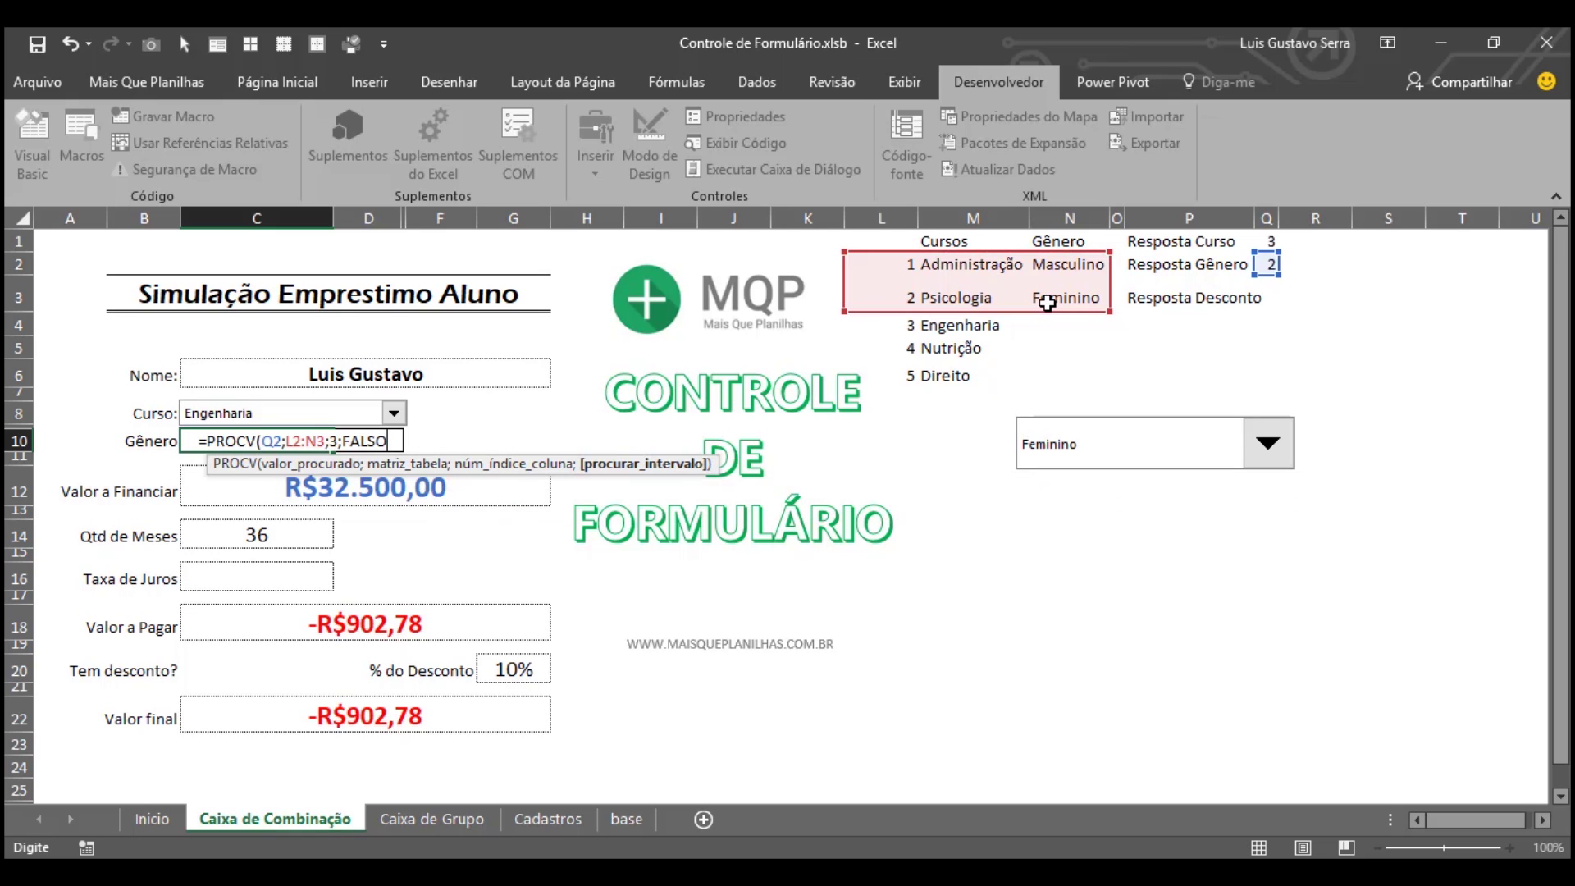
{"action": "key", "text": "Return"}
{"action": "left_click", "coordinate": [1268, 444]}
{"action": "left_click", "coordinate": [1244, 479]}
Step: Move the gender combo box over the Gênero field and resize it to match the field's width and height
{"action": "right_click", "coordinate": [1213, 462]}
{"action": "left_click", "coordinate": [1168, 461]}
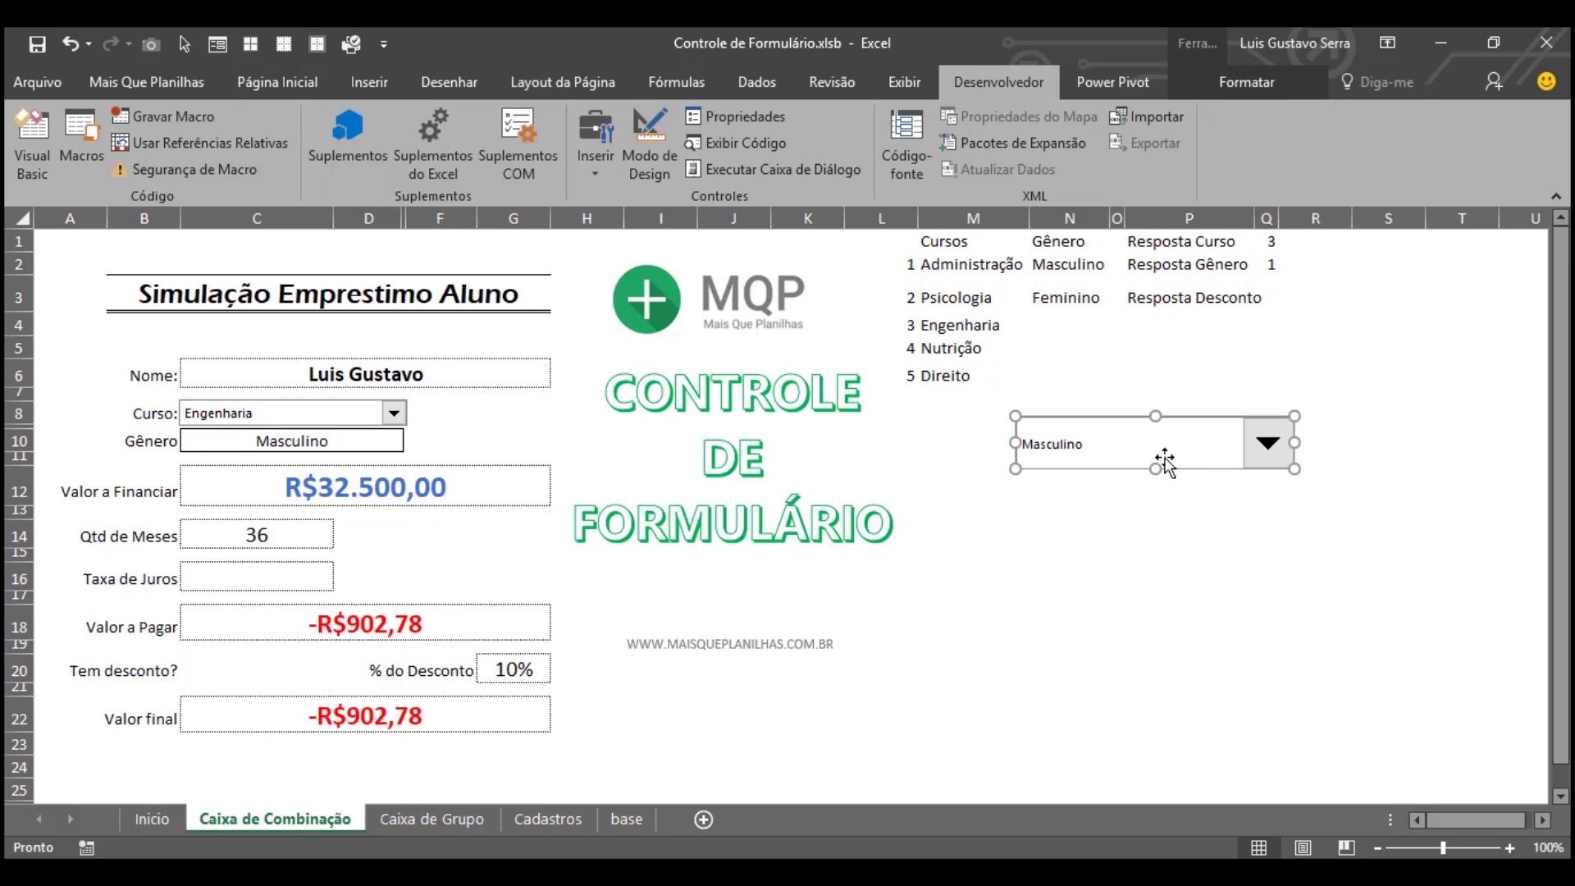
{"action": "left_click_drag", "start_coordinate": [1156, 470], "coordinate": [902, 471]}
{"action": "left_click_drag", "start_coordinate": [1077, 459], "coordinate": [241, 464]}
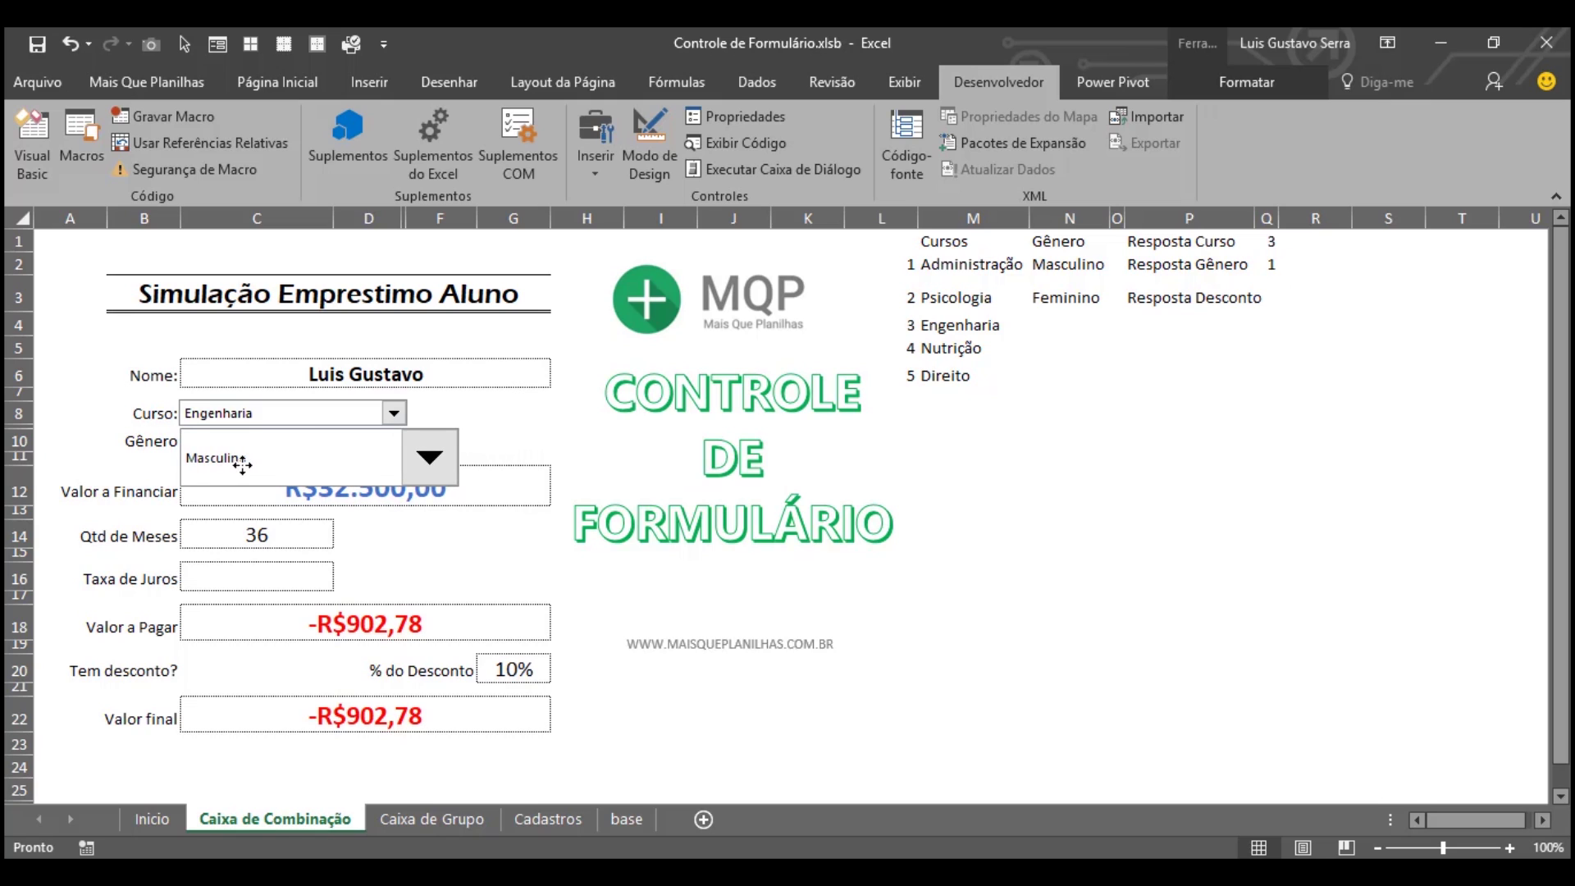
{"action": "left_click_drag", "start_coordinate": [459, 461], "coordinate": [403, 459]}
{"action": "left_click_drag", "start_coordinate": [292, 489], "coordinate": [292, 455]}
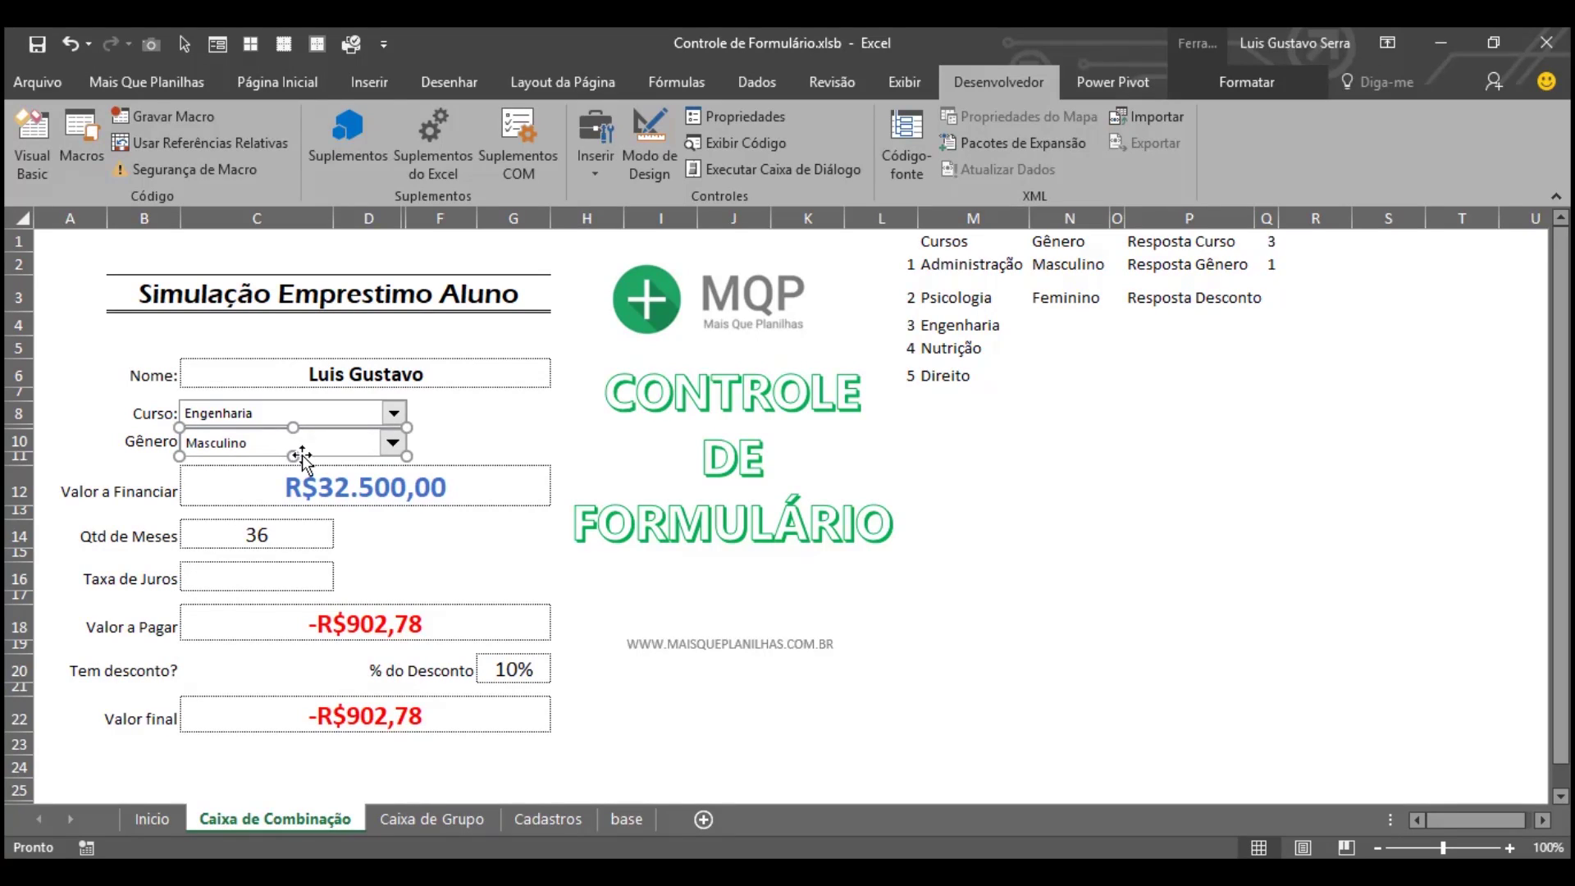
Step: Adjust the gender combo box's height to fit the Gênero field and test it by choosing Feminino and then Masculino
{"action": "left_click_drag", "start_coordinate": [293, 453], "coordinate": [295, 450]}
{"action": "left_click", "coordinate": [479, 443]}
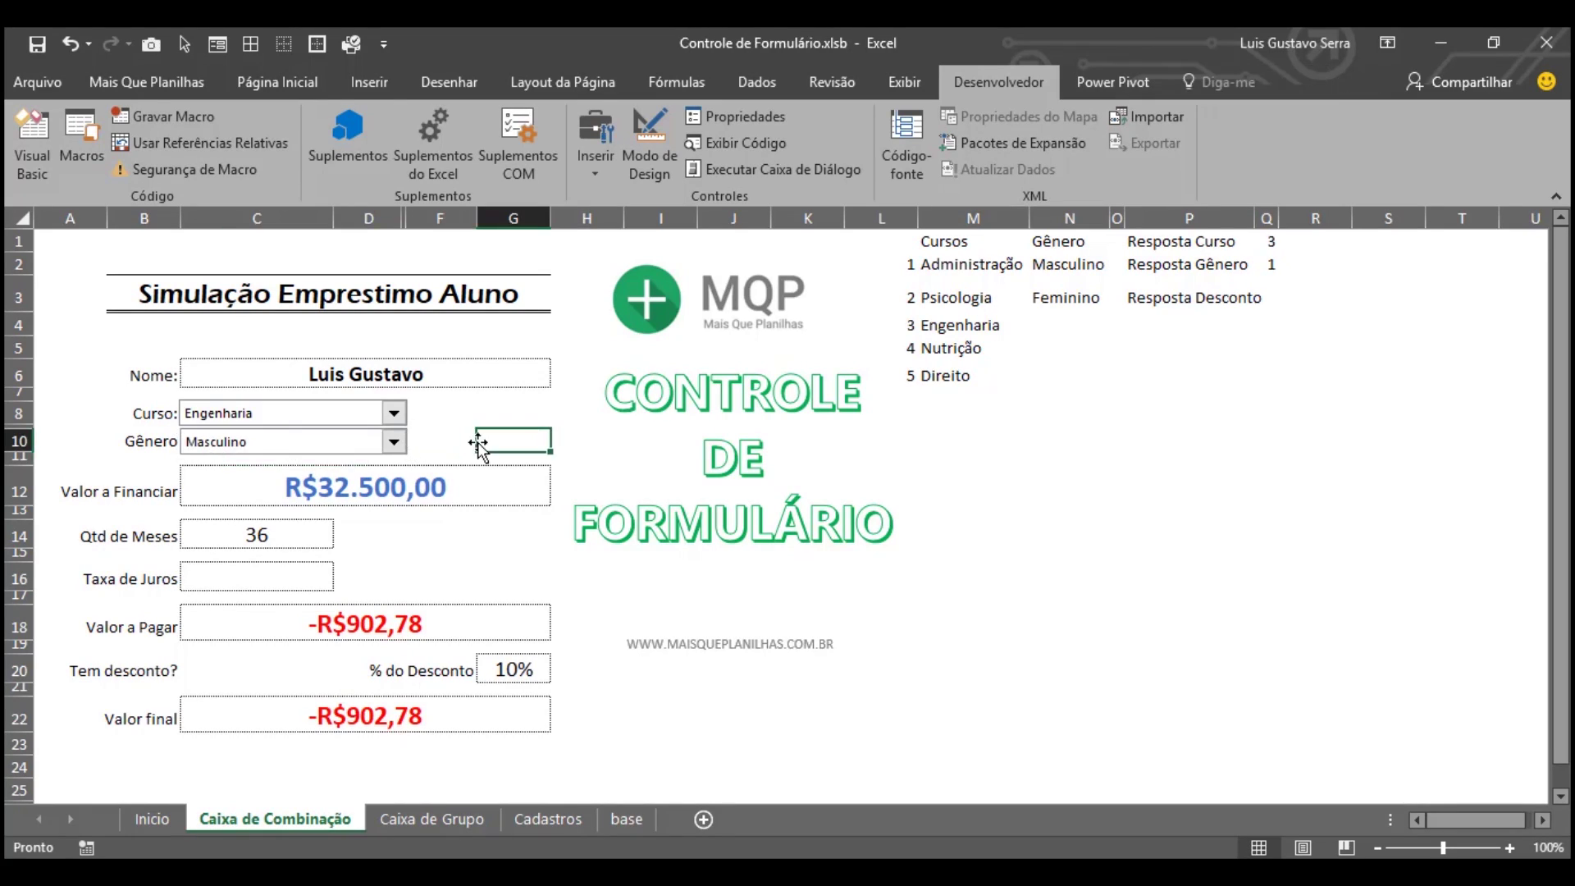
{"action": "left_click", "coordinate": [400, 443]}
{"action": "left_click", "coordinate": [345, 476]}
{"action": "left_click", "coordinate": [402, 447]}
{"action": "left_click", "coordinate": [380, 464]}
{"action": "left_click", "coordinate": [389, 448]}
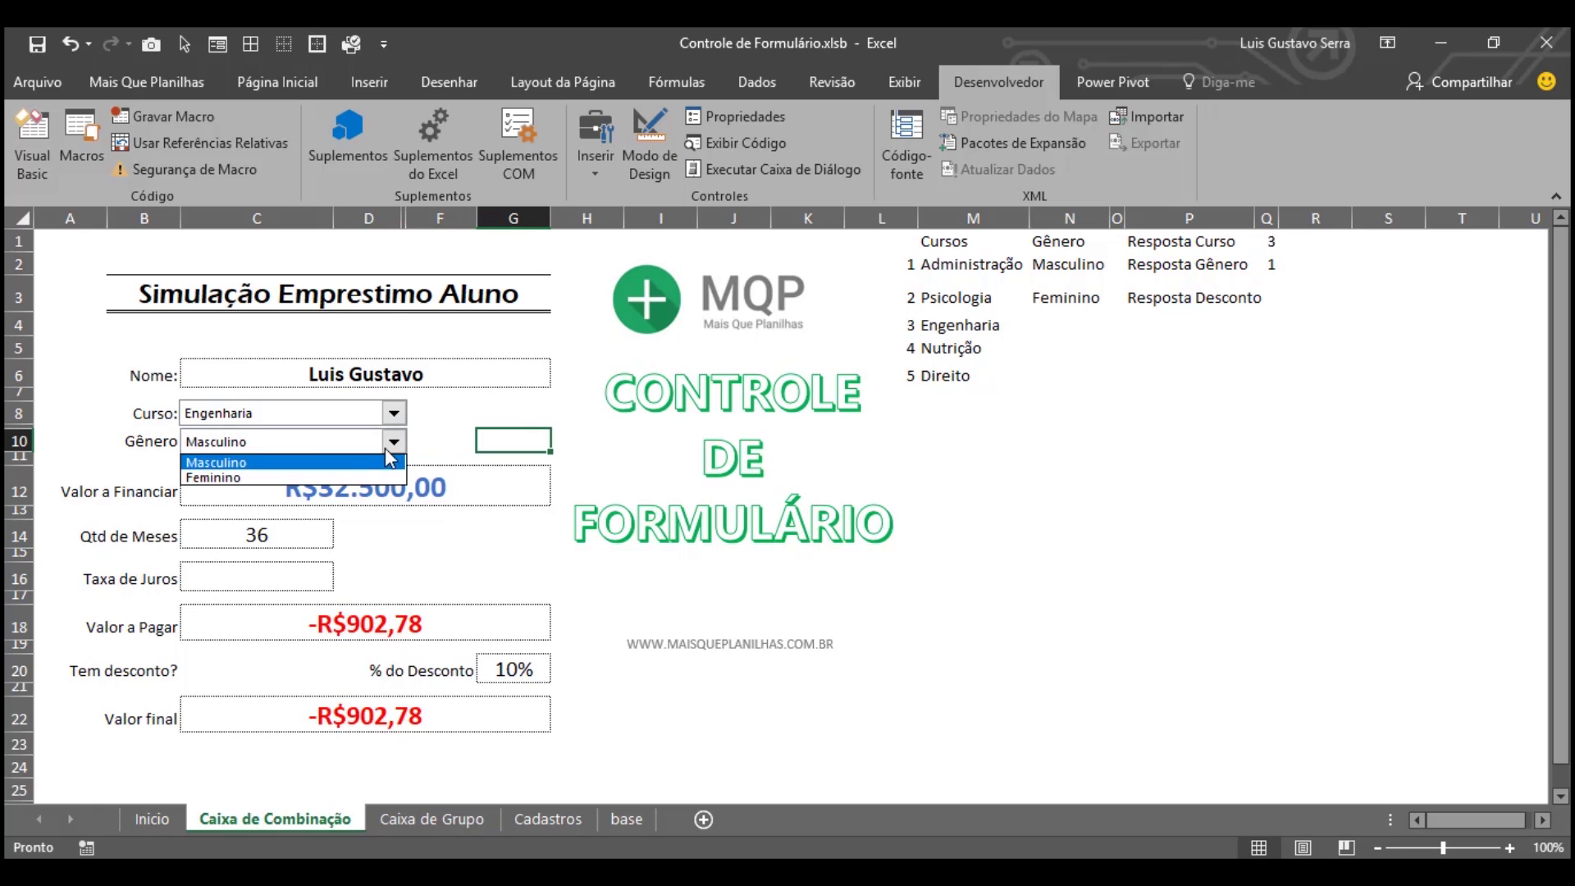
Step: Test the course combo box by switching to another course and choosing Engenharia again
{"action": "left_click", "coordinate": [385, 412]}
{"action": "left_click", "coordinate": [394, 413]}
{"action": "left_click", "coordinate": [367, 433]}
{"action": "left_click", "coordinate": [394, 413]}
{"action": "left_click", "coordinate": [365, 463]}
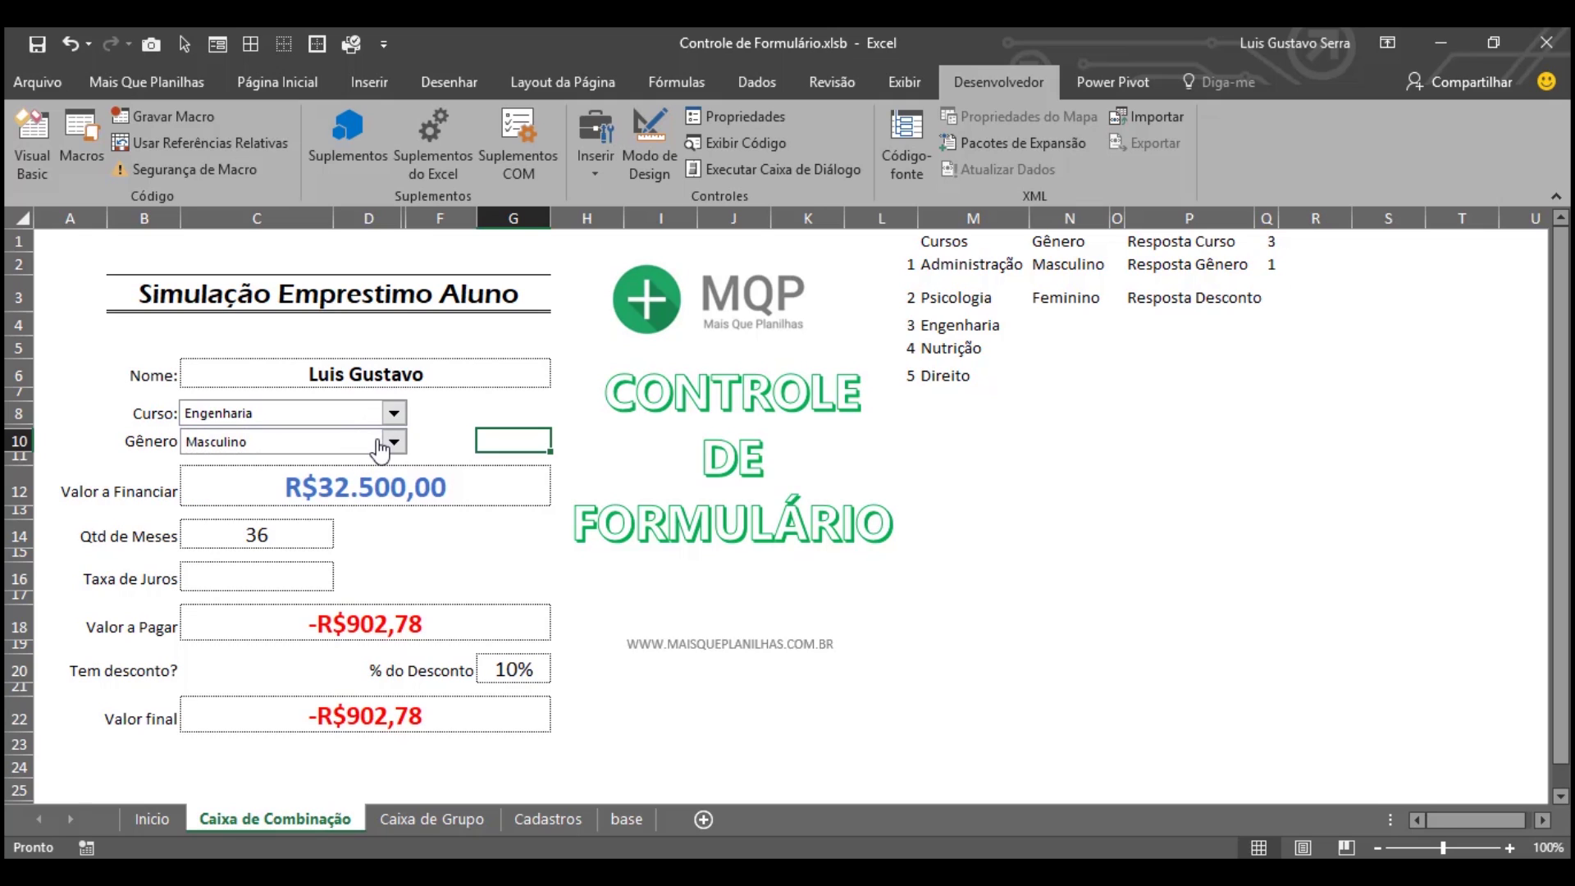
Step: Insert a form control scroll bar beside the Qtd de Meses field, fitted between the field and the form's outer edge
{"action": "left_click", "coordinate": [301, 536]}
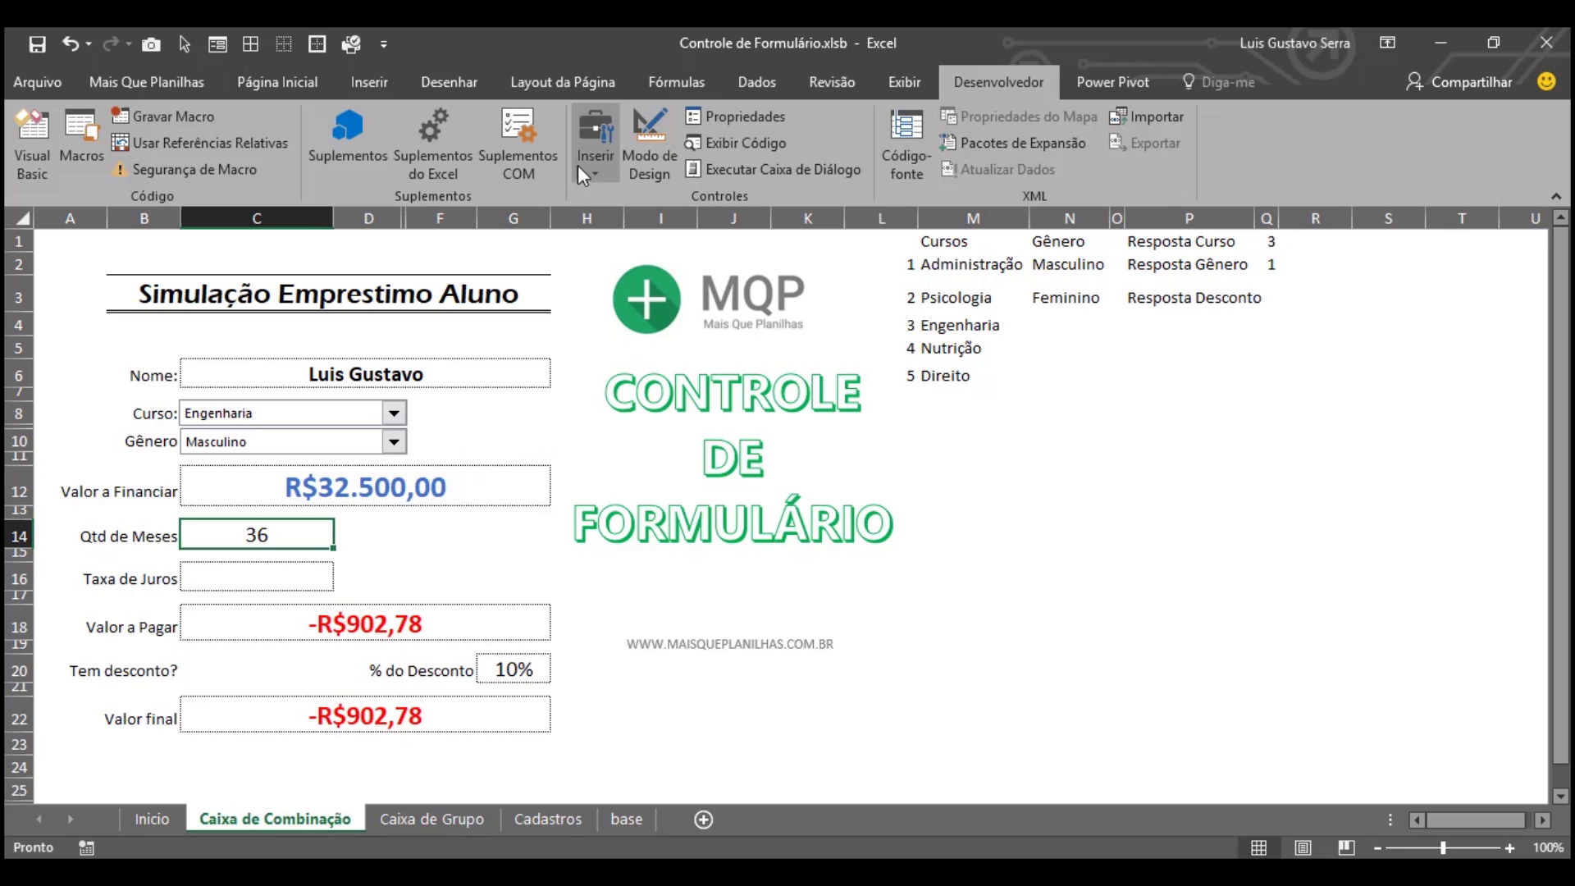
{"action": "left_click", "coordinate": [592, 160]}
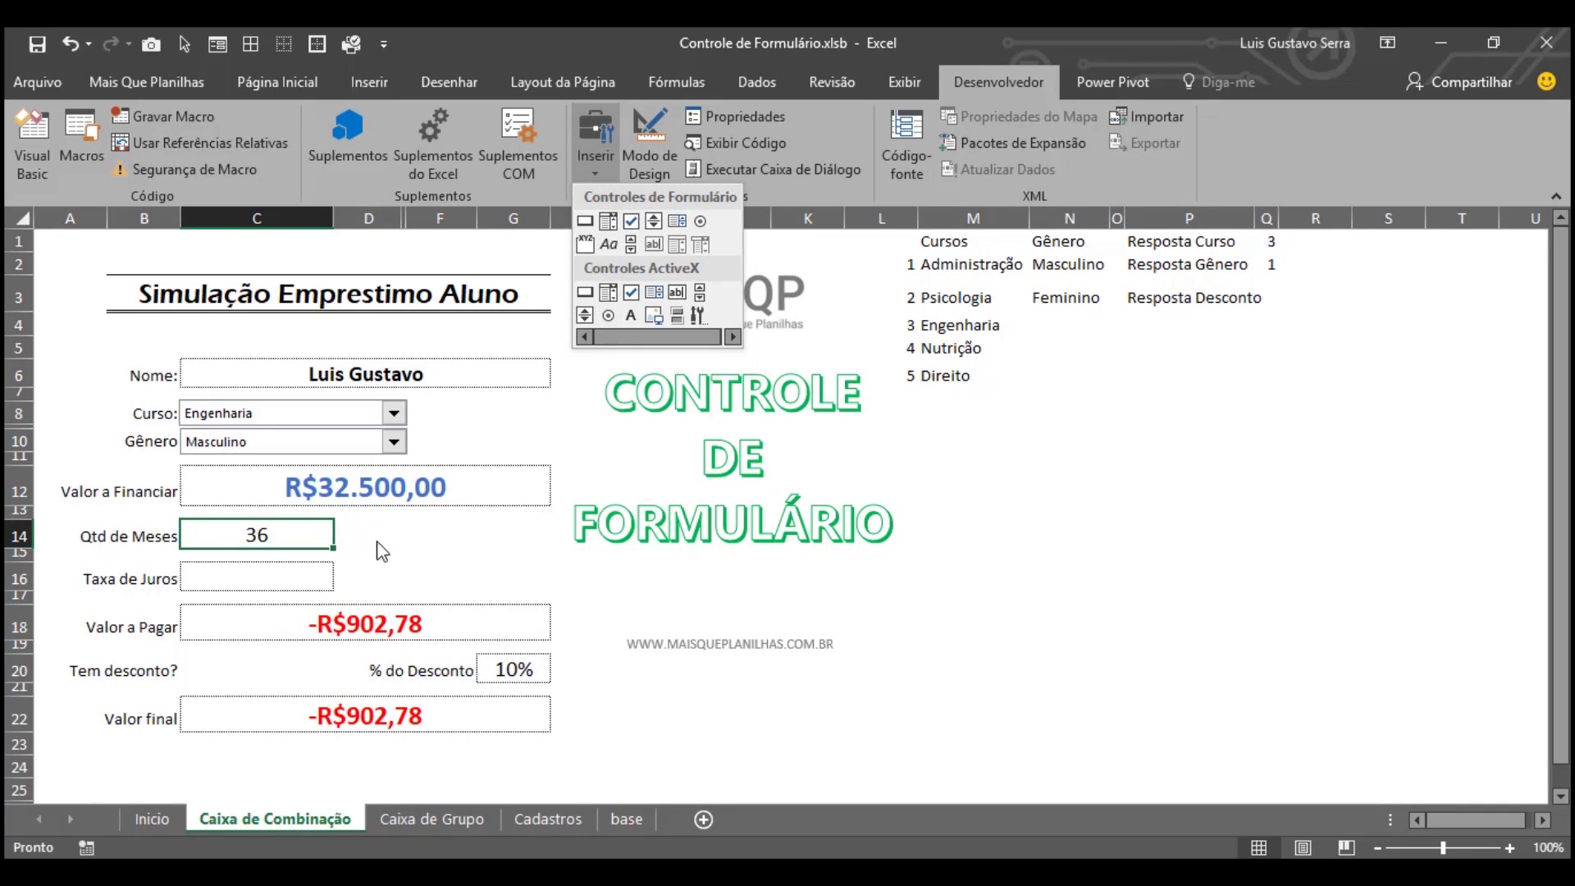
{"action": "left_click", "coordinate": [632, 241]}
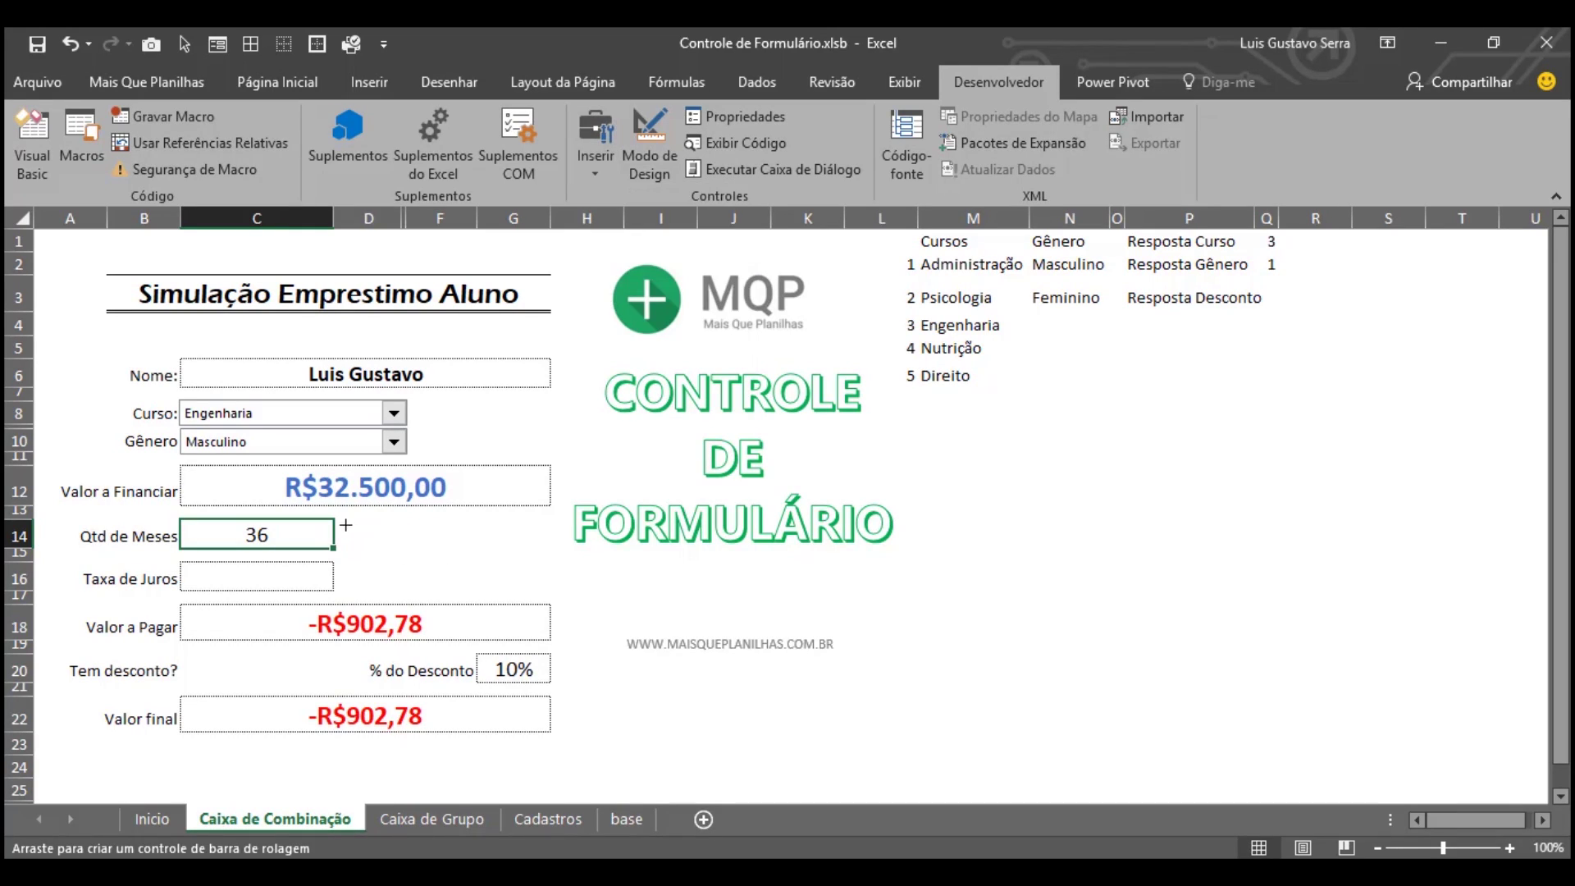
{"action": "left_click_drag", "start_coordinate": [340, 521], "coordinate": [382, 525]}
{"action": "left_click_drag", "start_coordinate": [529, 550], "coordinate": [544, 553]}
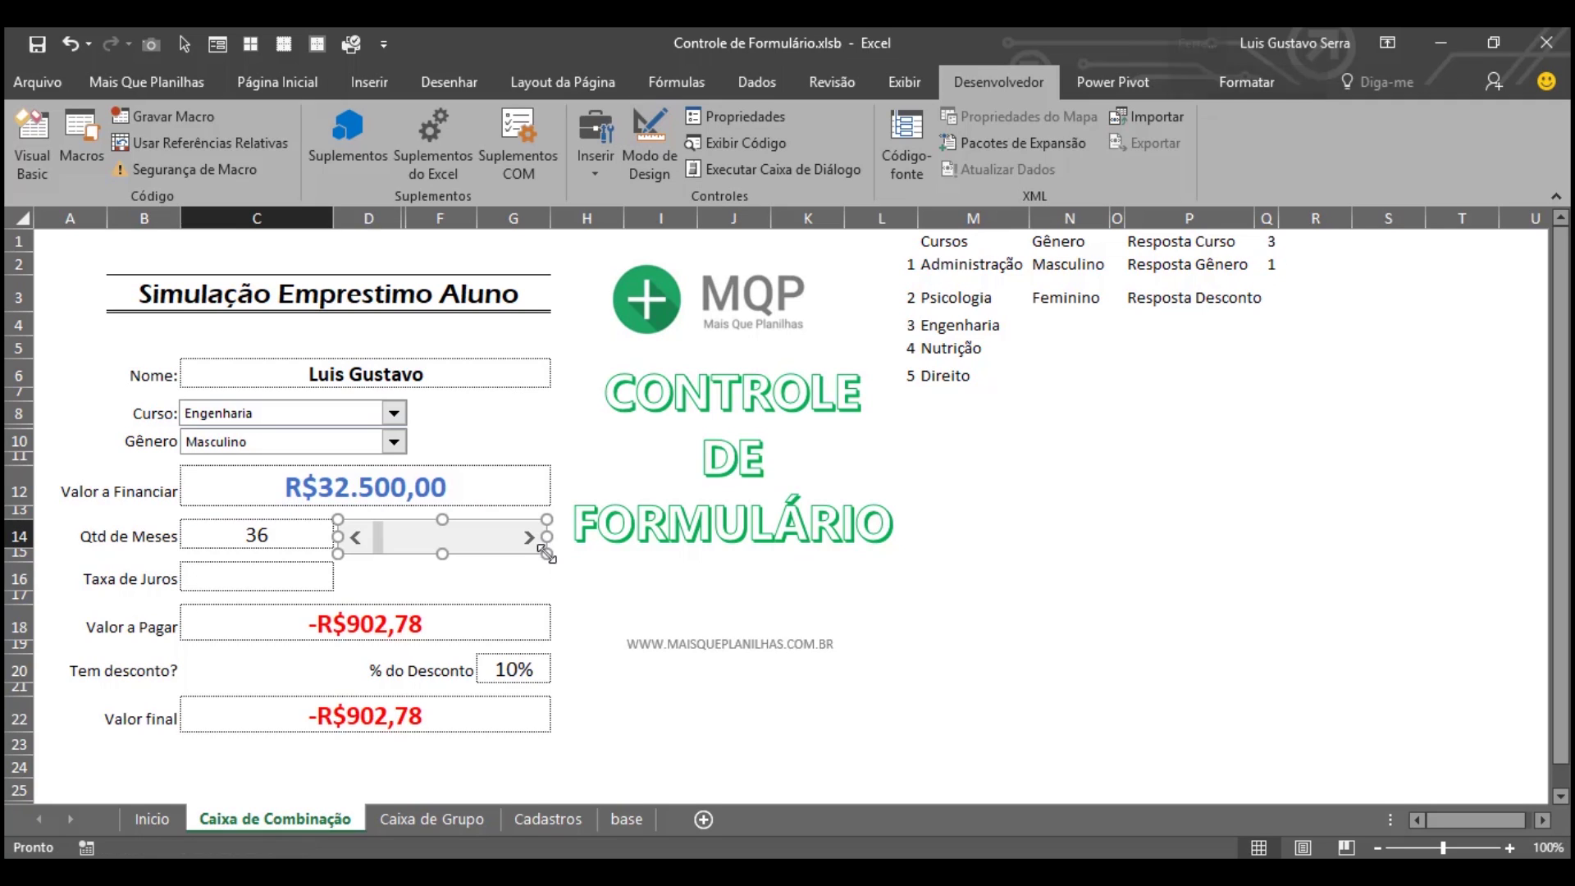
Step: Format the months scroll bar with a minimum value of 1, a new maximum value and cell link $C$14
{"action": "right_click", "coordinate": [455, 540]}
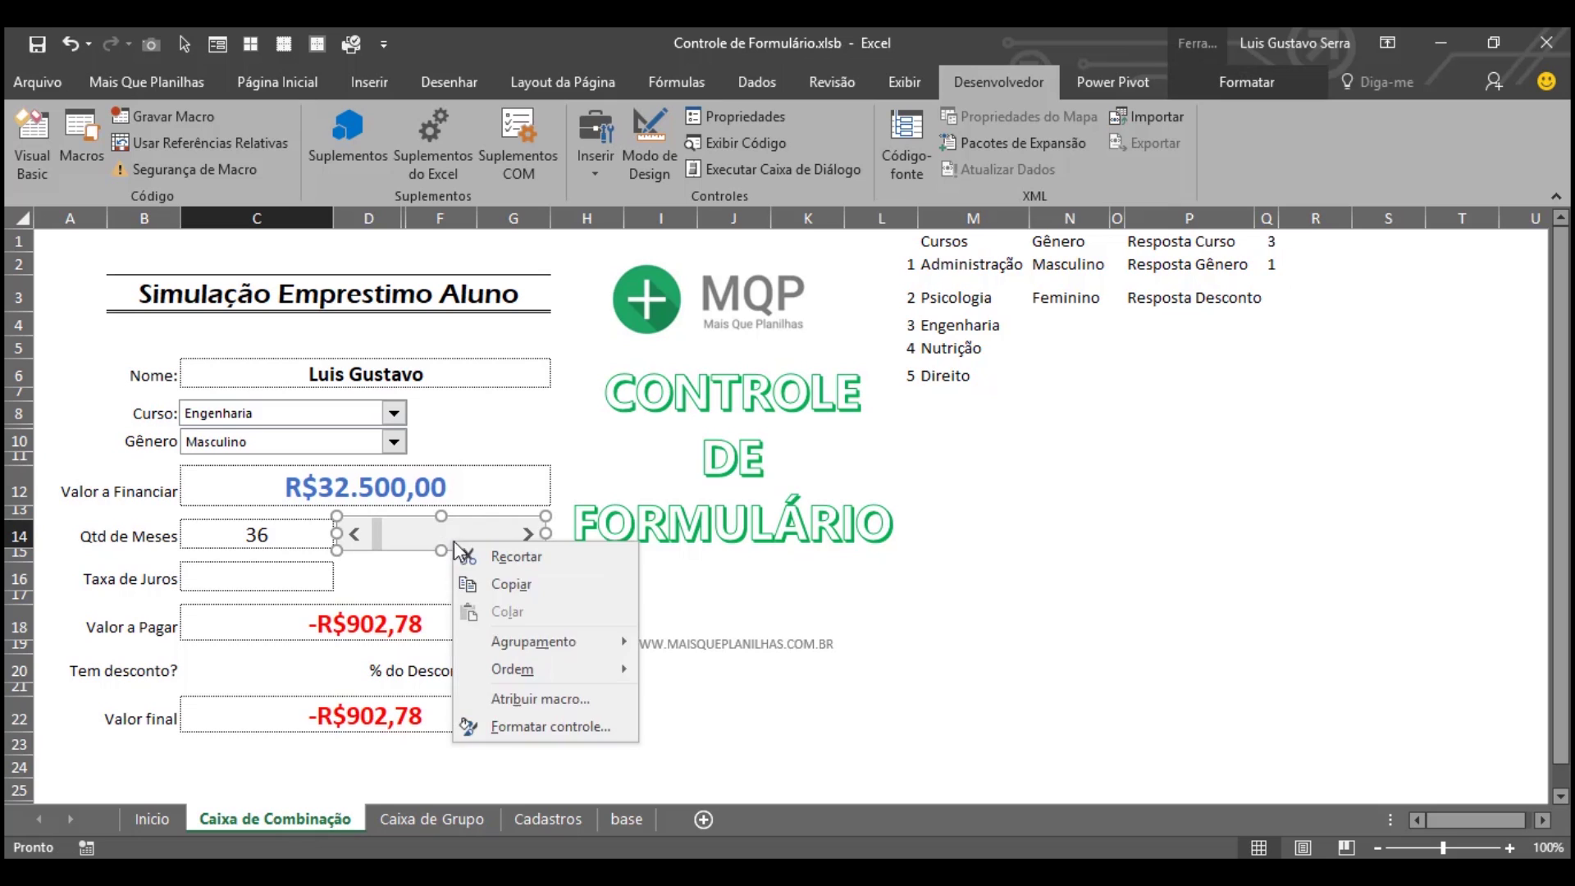
{"action": "left_click", "coordinate": [542, 726]}
{"action": "left_click_drag", "start_coordinate": [567, 307], "coordinate": [816, 280]}
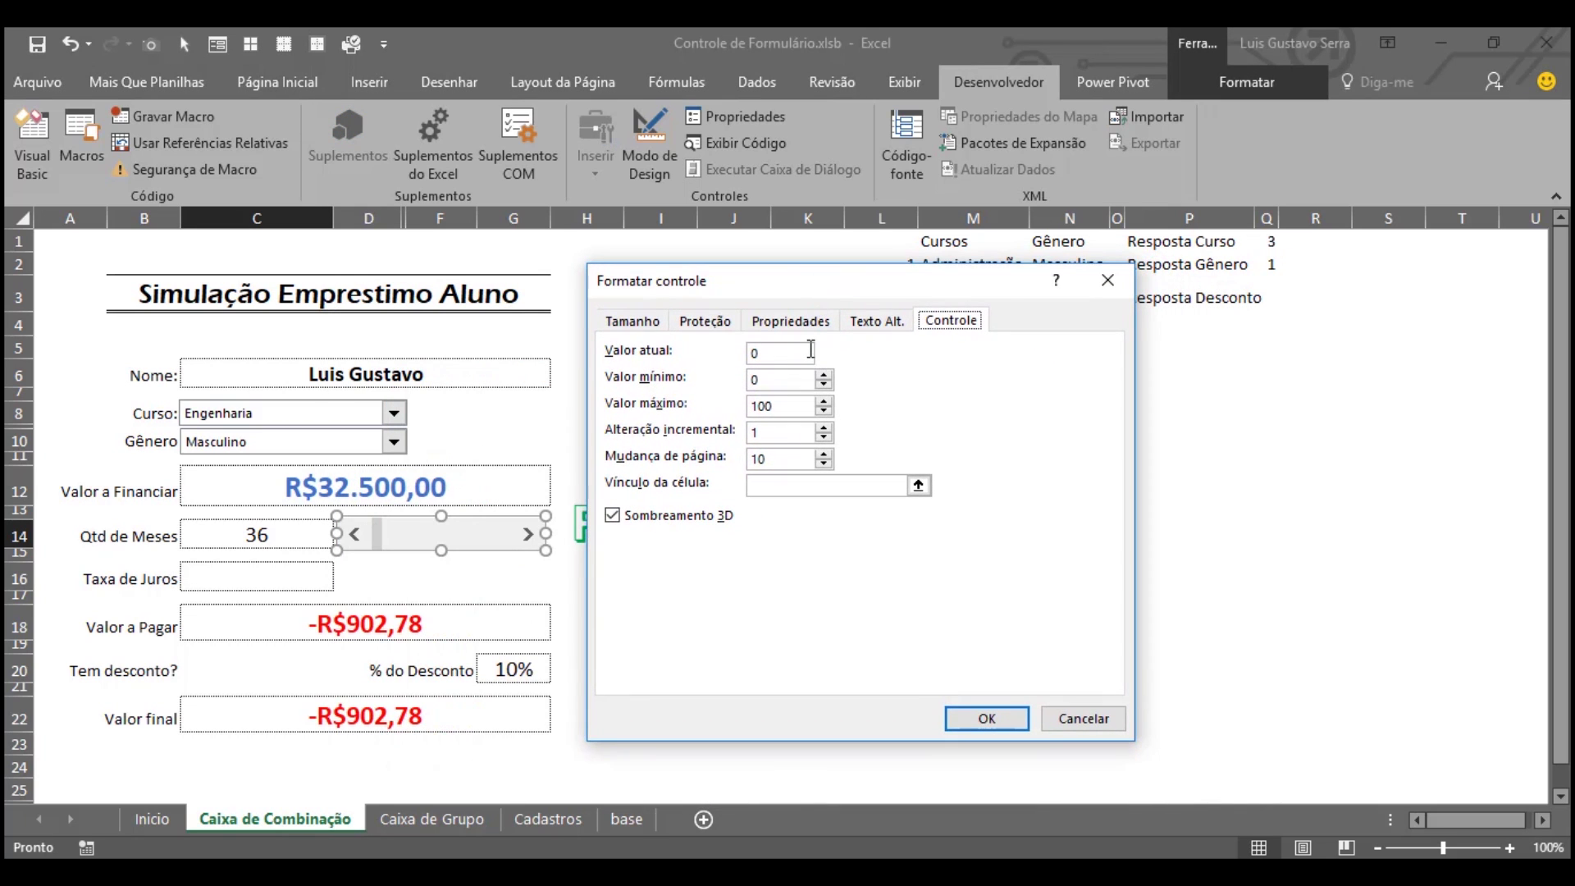
{"action": "left_click", "coordinate": [793, 487]}
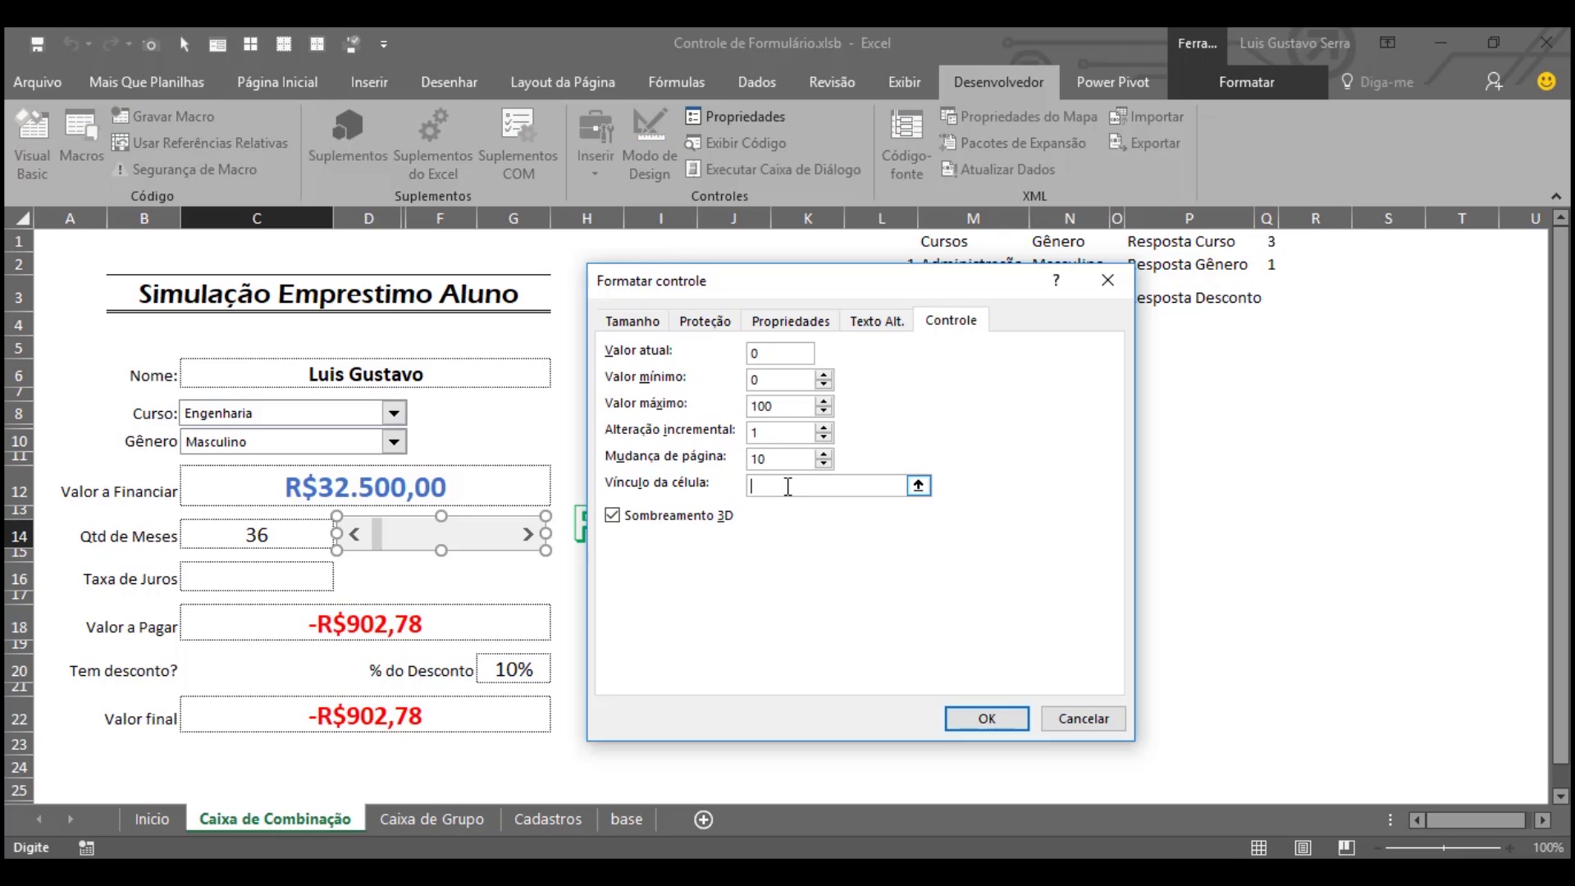
{"action": "left_click", "coordinate": [263, 532]}
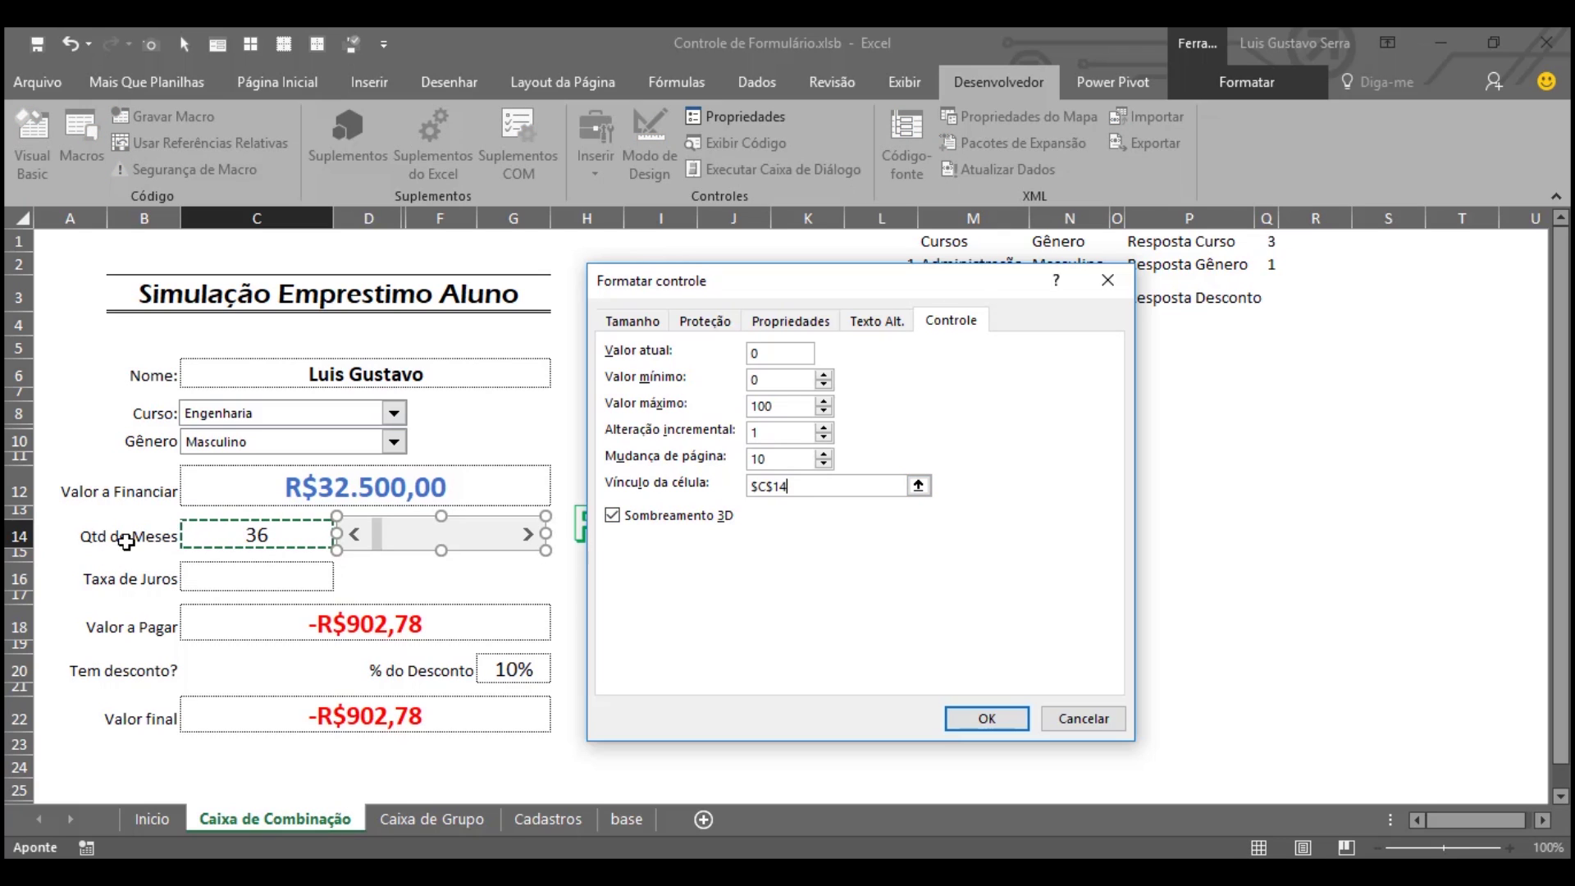
{"action": "left_click", "coordinate": [762, 383]}
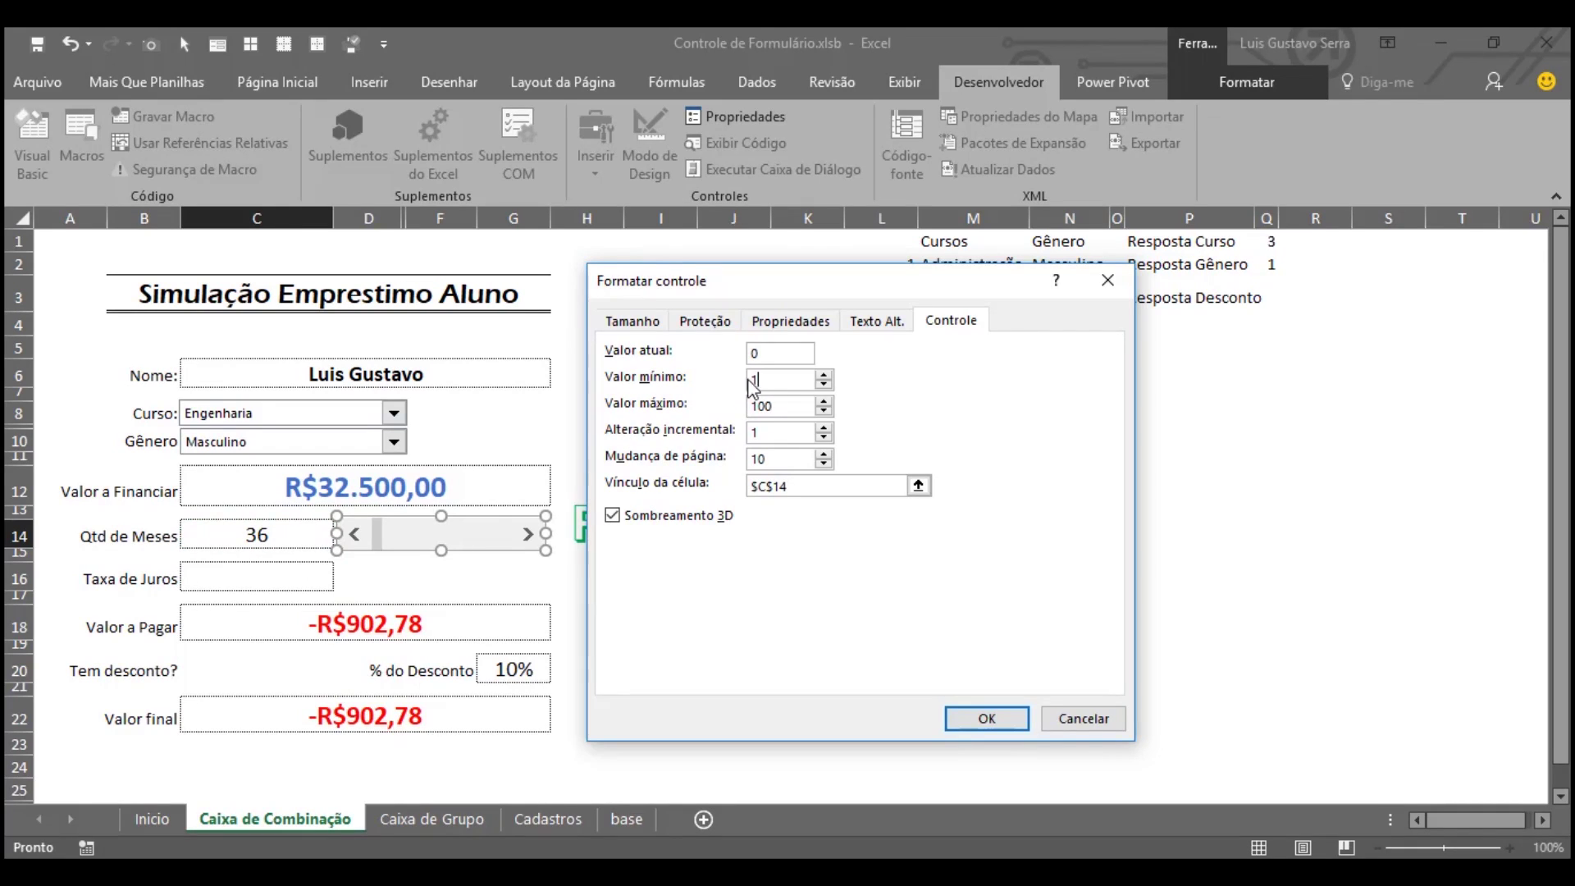
{"action": "left_click_drag", "start_coordinate": [794, 407], "coordinate": [748, 406]}
{"action": "left_click", "coordinate": [1006, 721]}
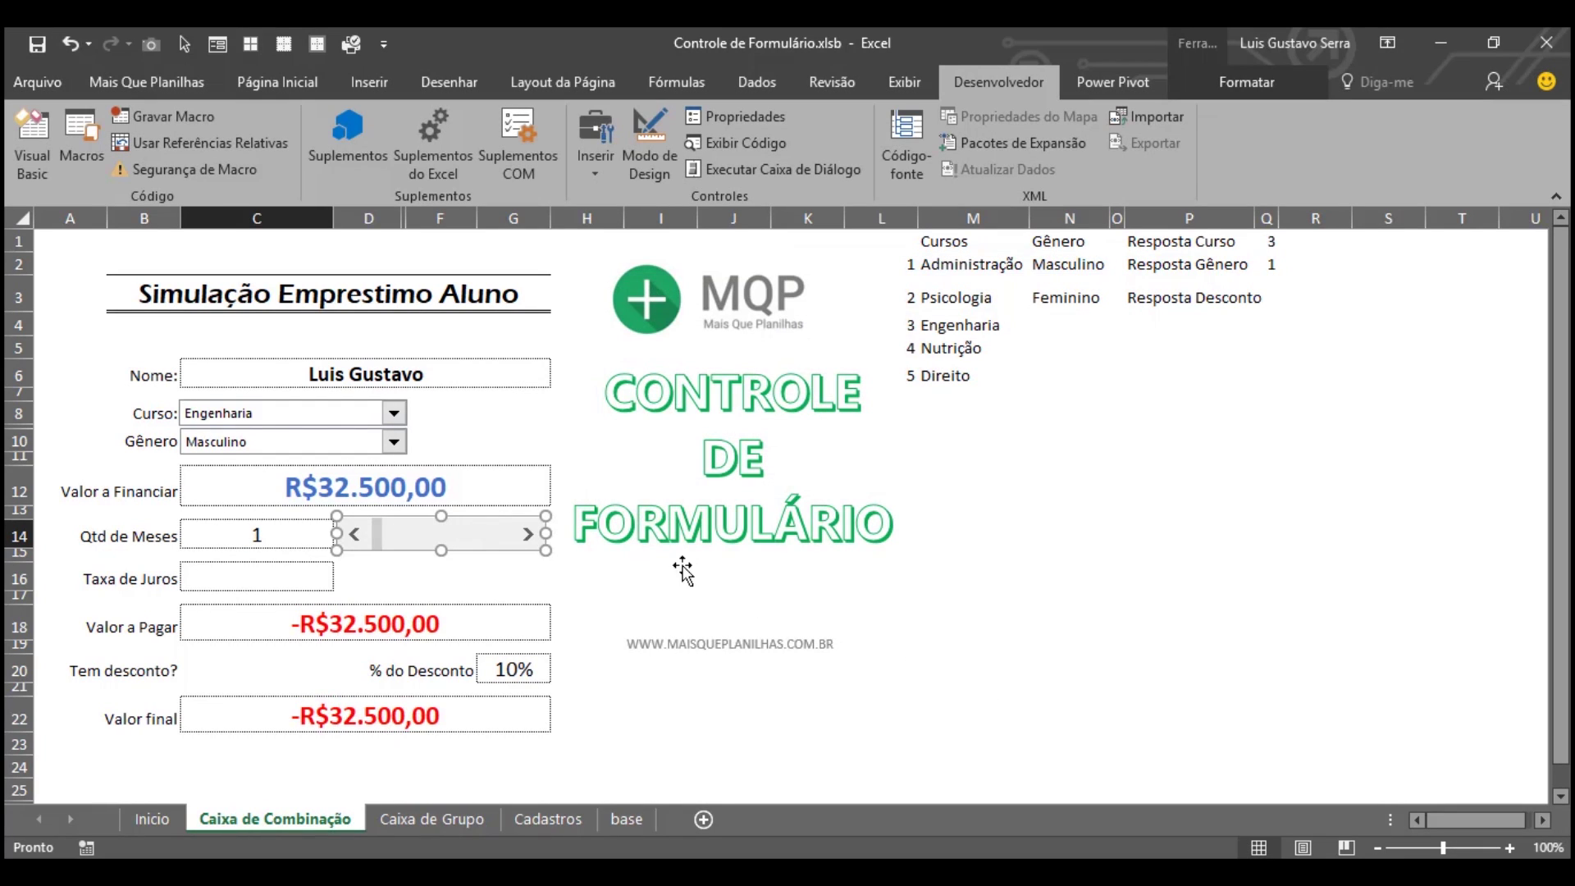
Step: Test the months scroll bar in single steps, page jumps and by sliding its thumb, ending at 40 months
{"action": "left_click", "coordinate": [432, 578]}
{"action": "left_click", "coordinate": [528, 535]}
{"action": "left_click", "coordinate": [529, 536]}
{"action": "left_click", "coordinate": [529, 535]}
{"action": "left_click", "coordinate": [529, 535]}
{"action": "left_click", "coordinate": [529, 535]}
{"action": "left_click", "coordinate": [529, 535]}
{"action": "left_click", "coordinate": [529, 535]}
{"action": "left_click", "coordinate": [529, 535]}
{"action": "left_click", "coordinate": [528, 534]}
{"action": "left_click", "coordinate": [529, 535]}
{"action": "left_click", "coordinate": [529, 535]}
{"action": "left_click", "coordinate": [457, 539]}
{"action": "left_click", "coordinate": [464, 542]}
{"action": "left_click", "coordinate": [463, 542]}
{"action": "left_click", "coordinate": [463, 540]}
{"action": "left_click", "coordinate": [472, 539]}
{"action": "left_click", "coordinate": [456, 538]}
{"action": "left_click", "coordinate": [443, 537]}
{"action": "left_click", "coordinate": [423, 537]}
{"action": "left_click", "coordinate": [419, 535]}
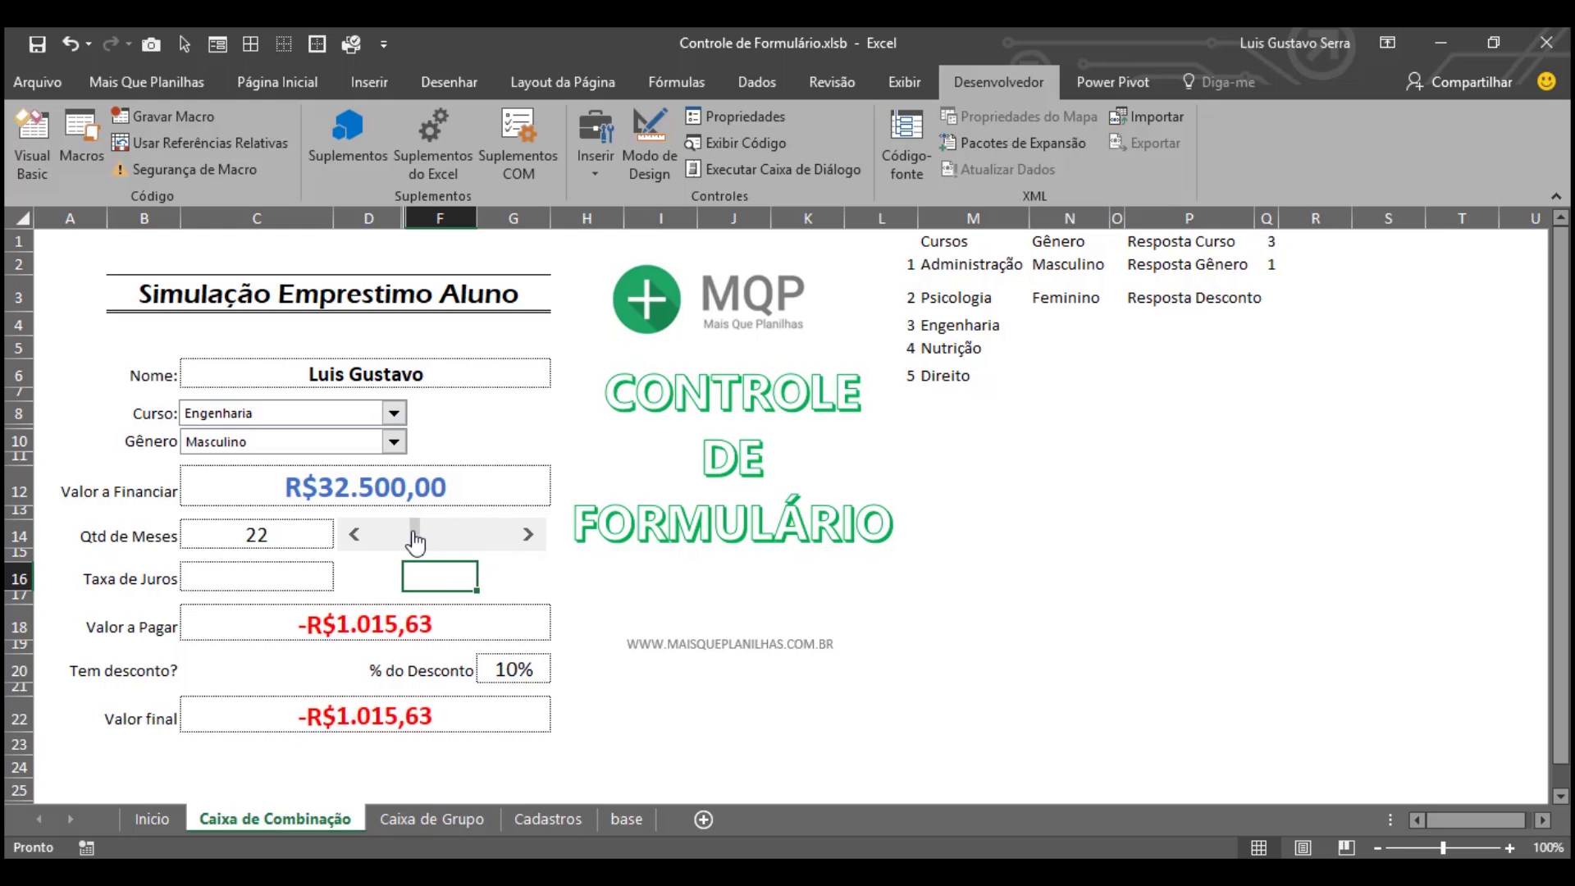
{"action": "mouse_move", "coordinate": [420, 535]}
{"action": "left_mouse_down"}
{"action": "mouse_move", "coordinate": [525, 544]}
{"action": "mouse_move", "coordinate": [374, 547]}
{"action": "mouse_move", "coordinate": [510, 543]}
{"action": "mouse_move", "coordinate": [421, 563]}
{"action": "mouse_move", "coordinate": [410, 548]}
{"action": "mouse_move", "coordinate": [451, 539]}
{"action": "left_mouse_up"}
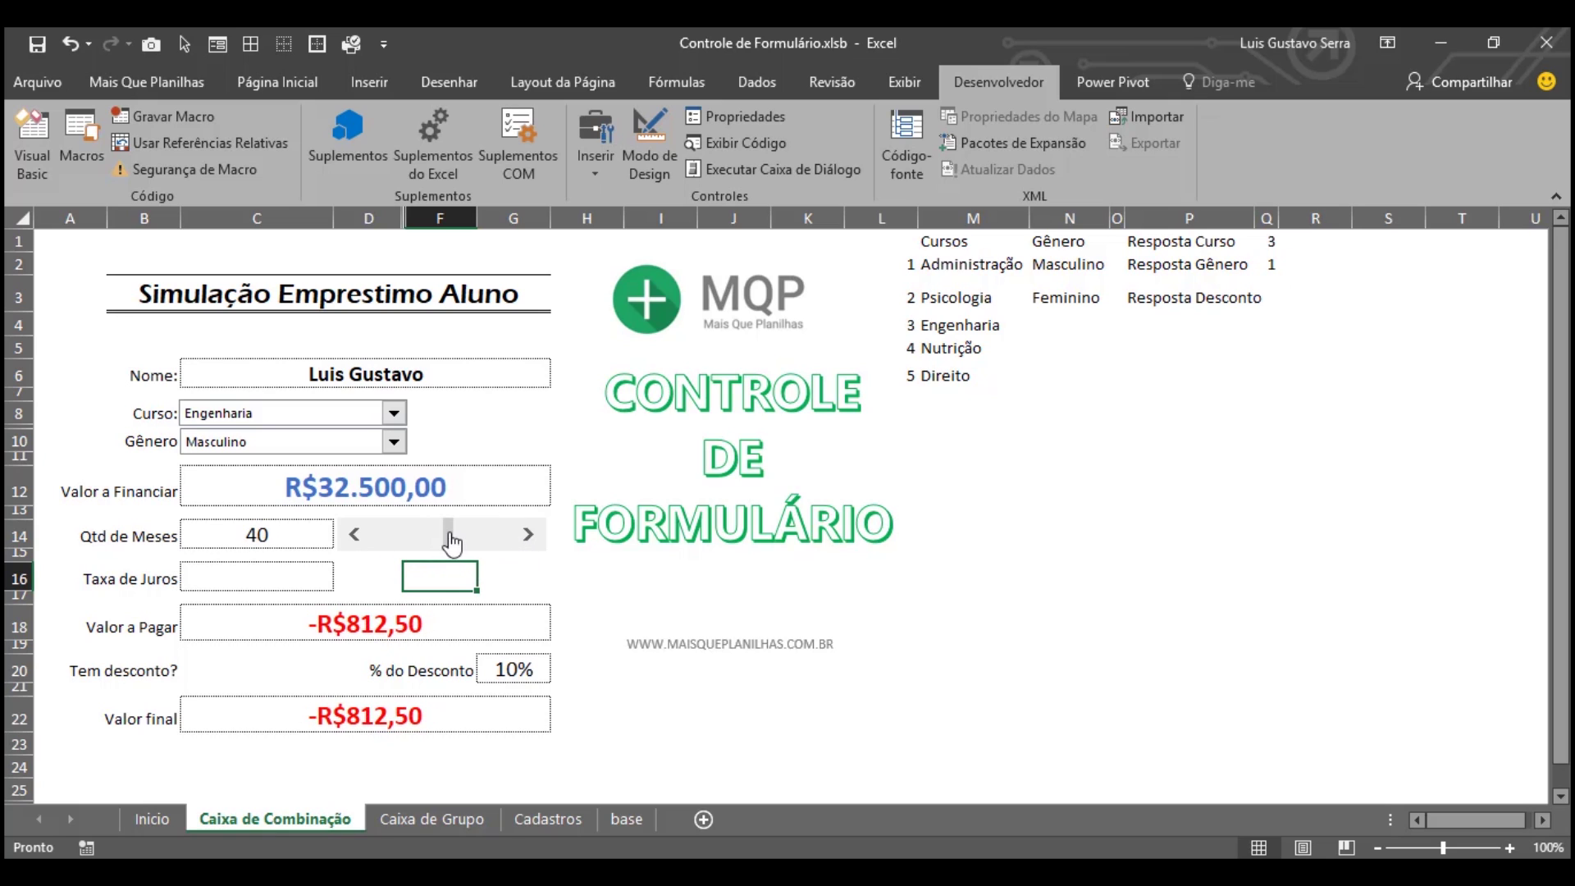
Step: Insert a second form control scroll bar in the Taxa de Juros row, leaving cell D16 free
{"action": "left_click", "coordinate": [361, 577]}
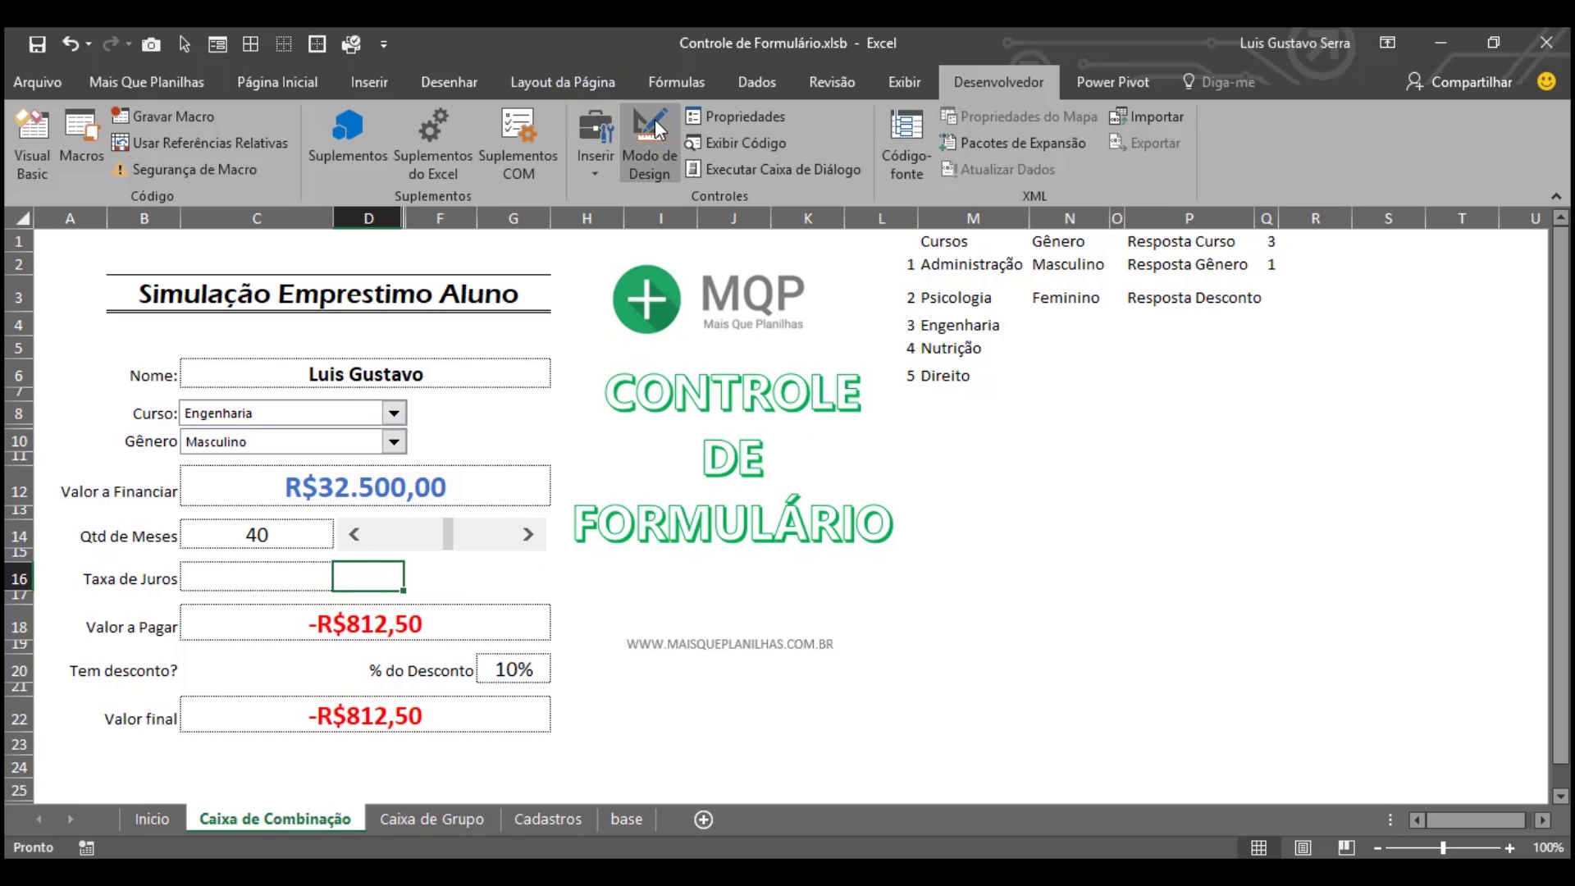
{"action": "left_click", "coordinate": [599, 164]}
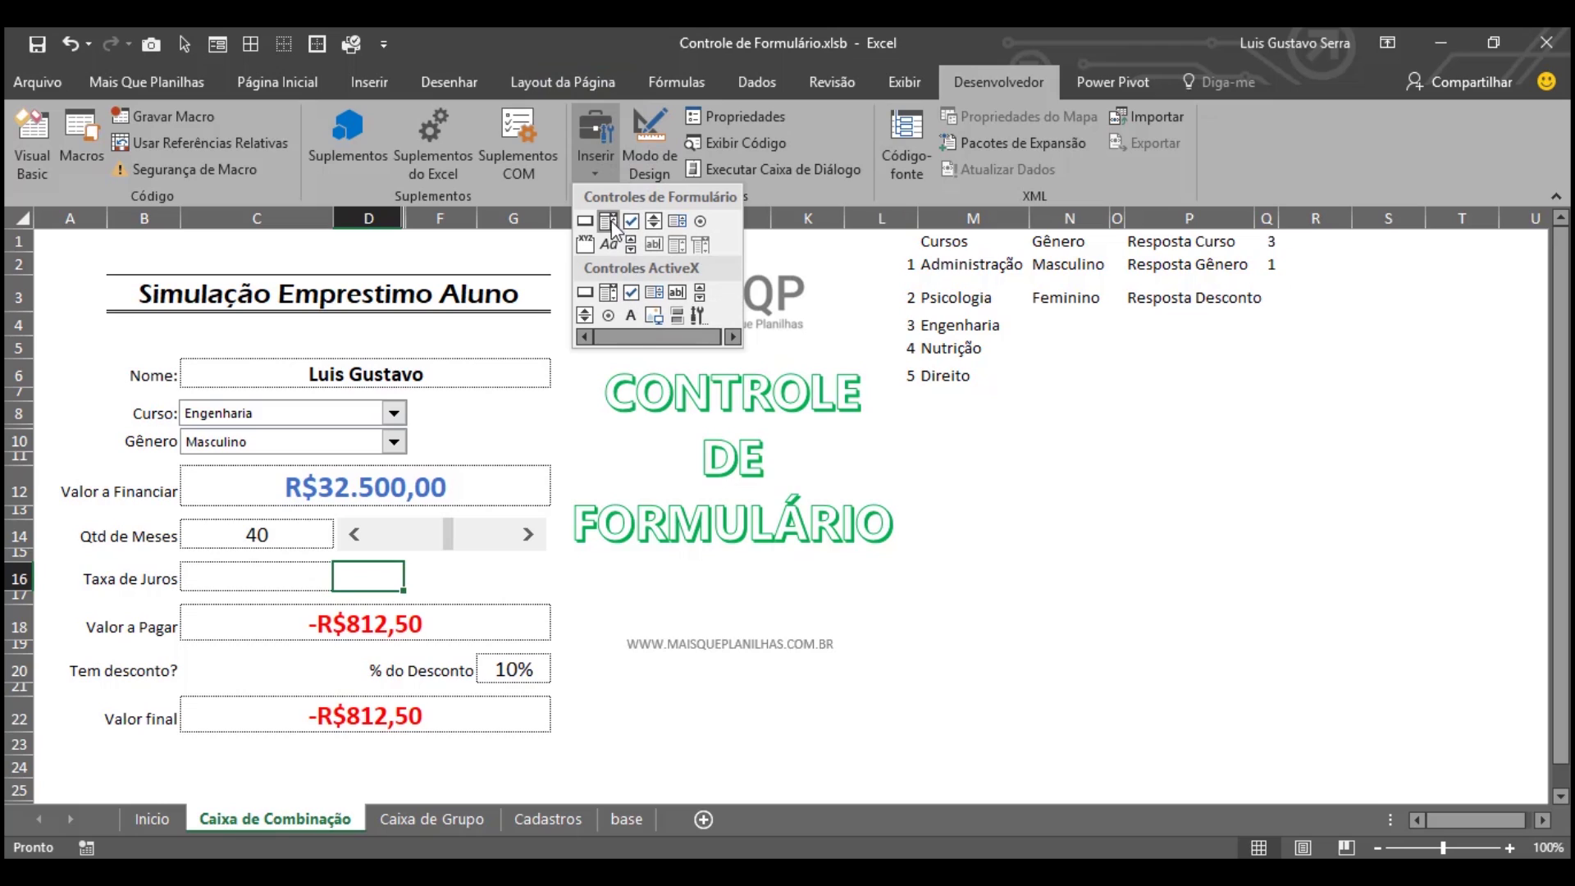
{"action": "left_click", "coordinate": [630, 244]}
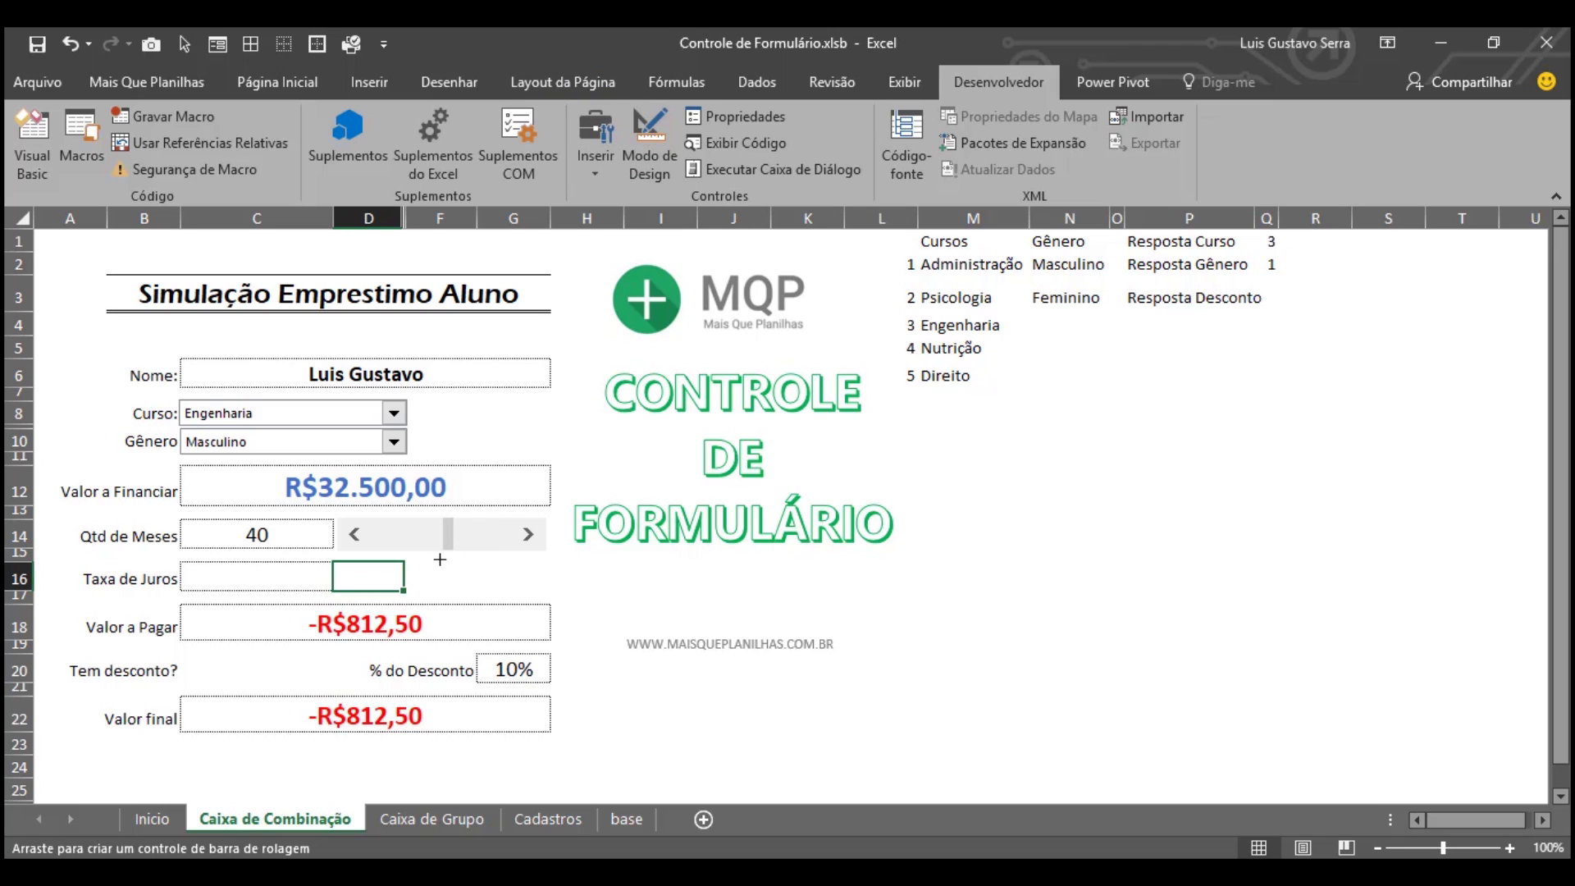
{"action": "mouse_move", "coordinate": [440, 560]}
{"action": "left_mouse_down"}
{"action": "mouse_move", "coordinate": [671, 596]}
{"action": "mouse_move", "coordinate": [627, 582]}
{"action": "left_mouse_up"}
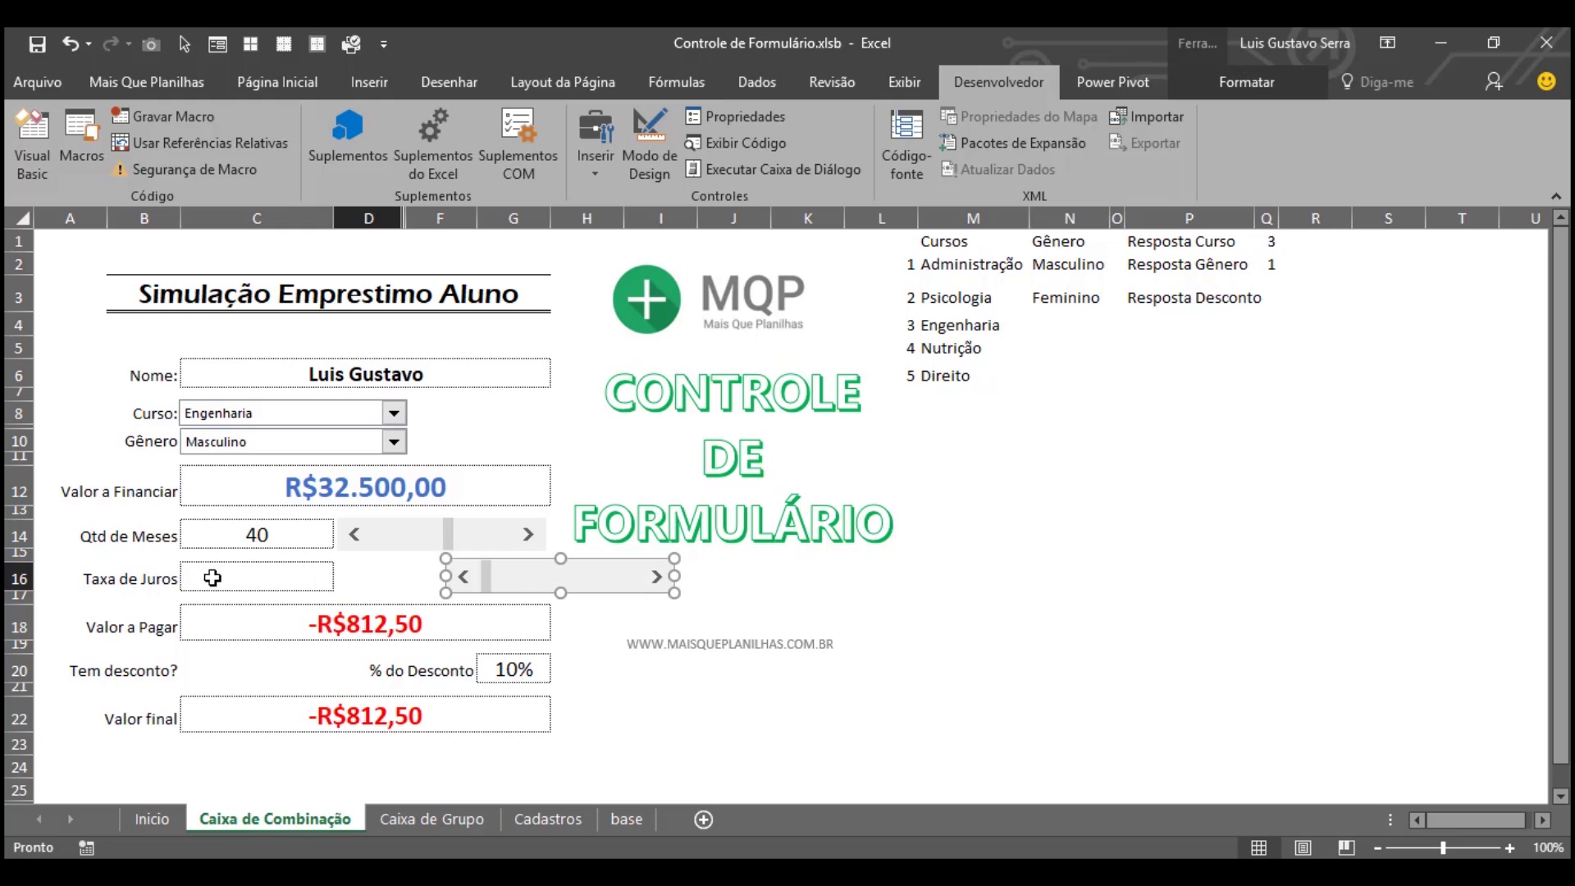
Step: Format the new scroll bar with current value 1, minimum 1, maximum 1000 and cell link $D$16
{"action": "right_click", "coordinate": [586, 586]}
{"action": "left_click", "coordinate": [673, 756]}
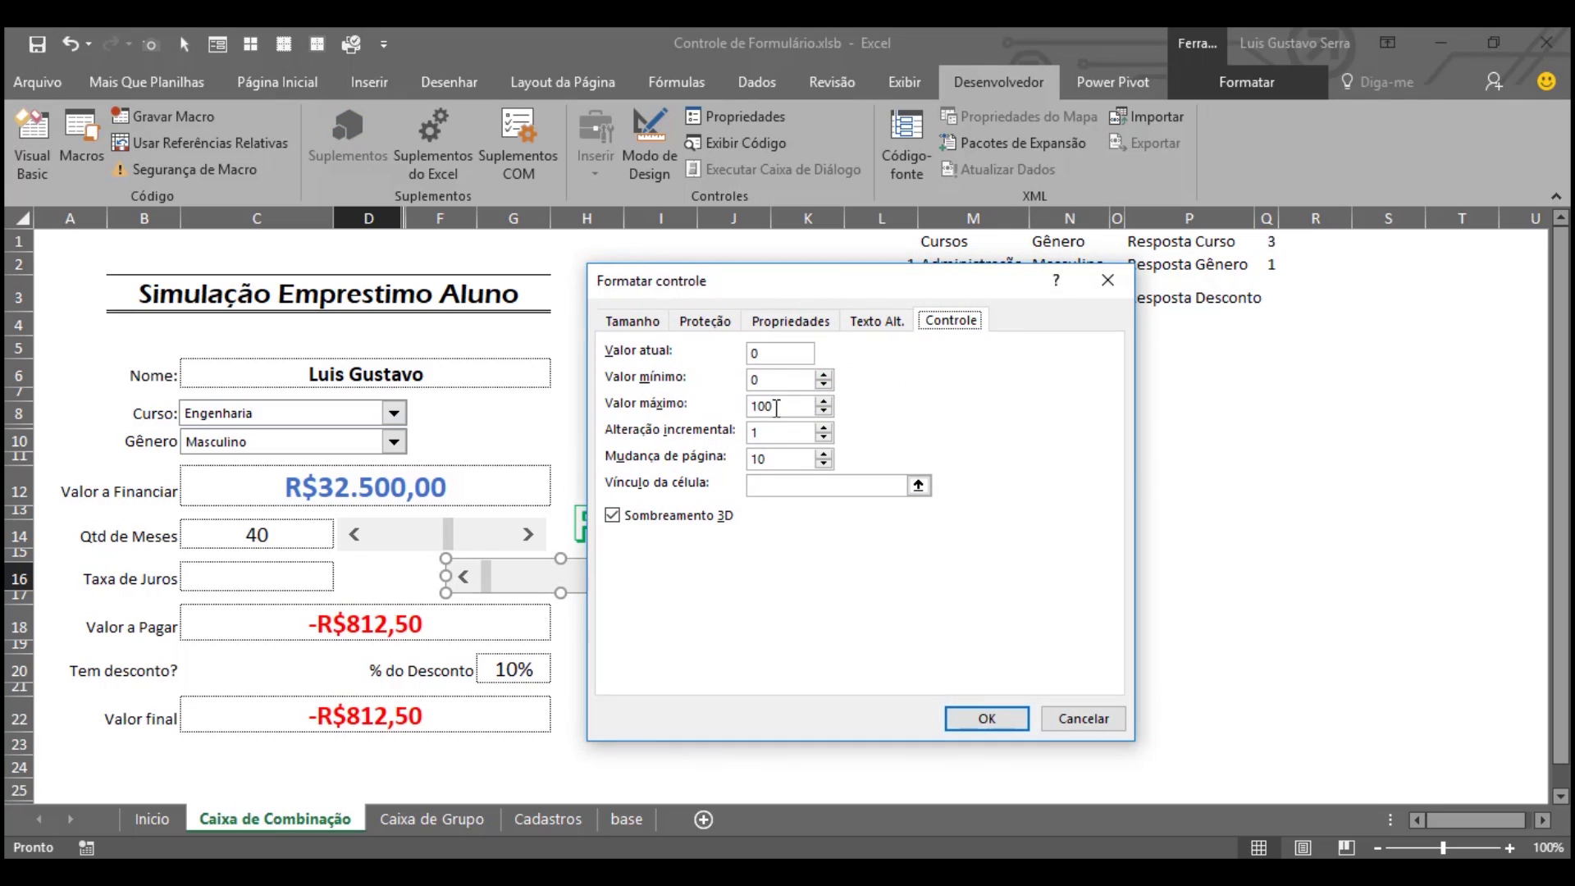
{"action": "double_click", "coordinate": [785, 380]}
{"action": "double_click", "coordinate": [782, 431]}
{"action": "left_click", "coordinate": [804, 485]}
{"action": "left_click", "coordinate": [386, 576]}
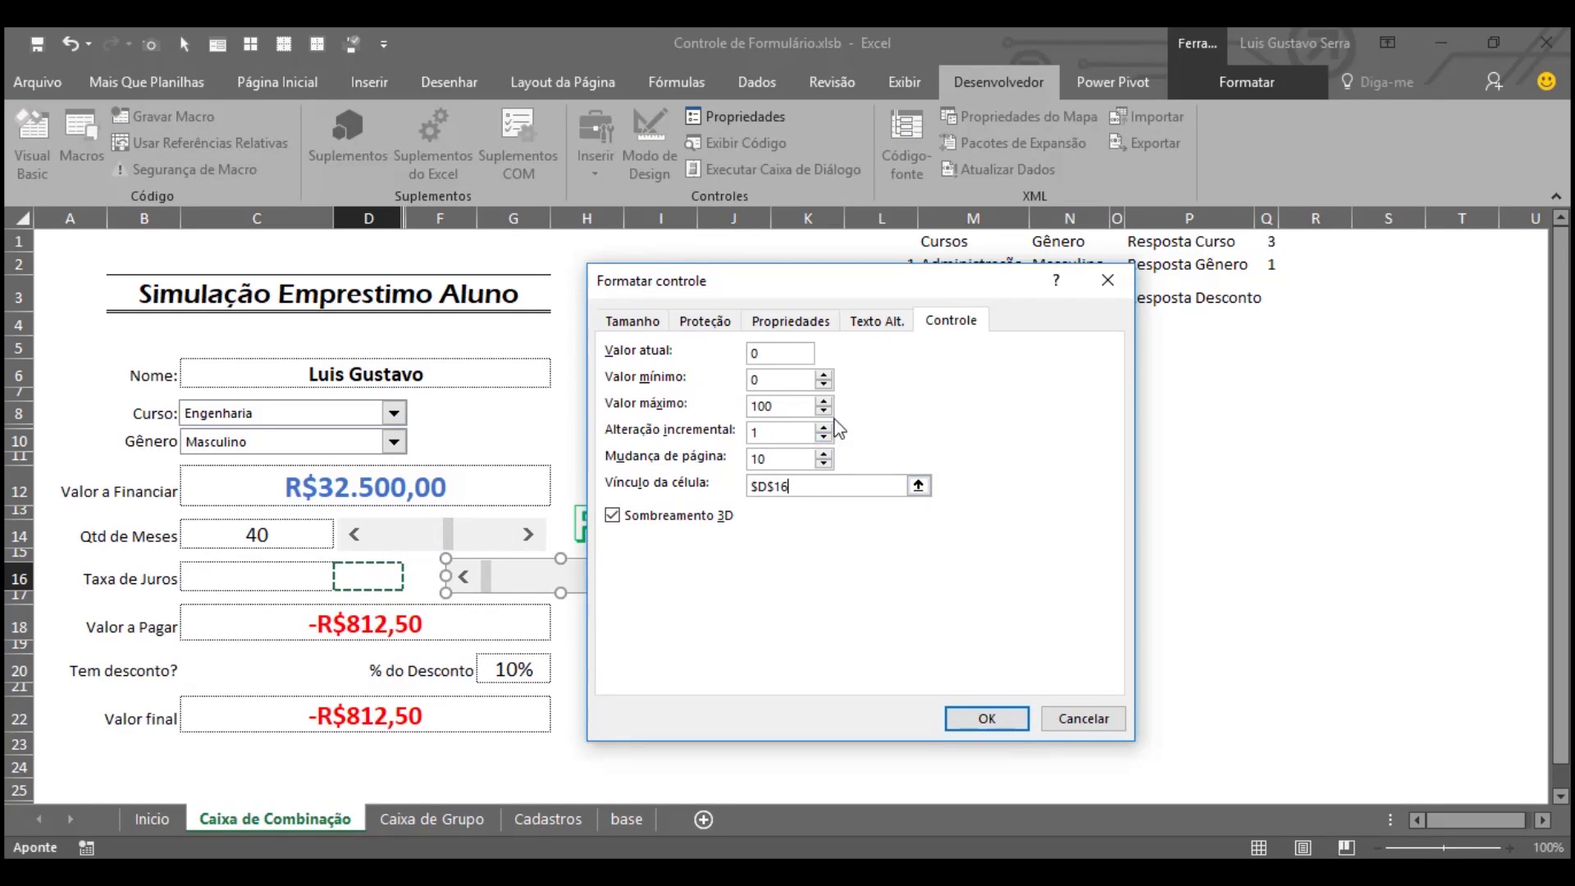
{"action": "left_click", "coordinate": [789, 405]}
{"action": "left_click", "coordinate": [824, 402]}
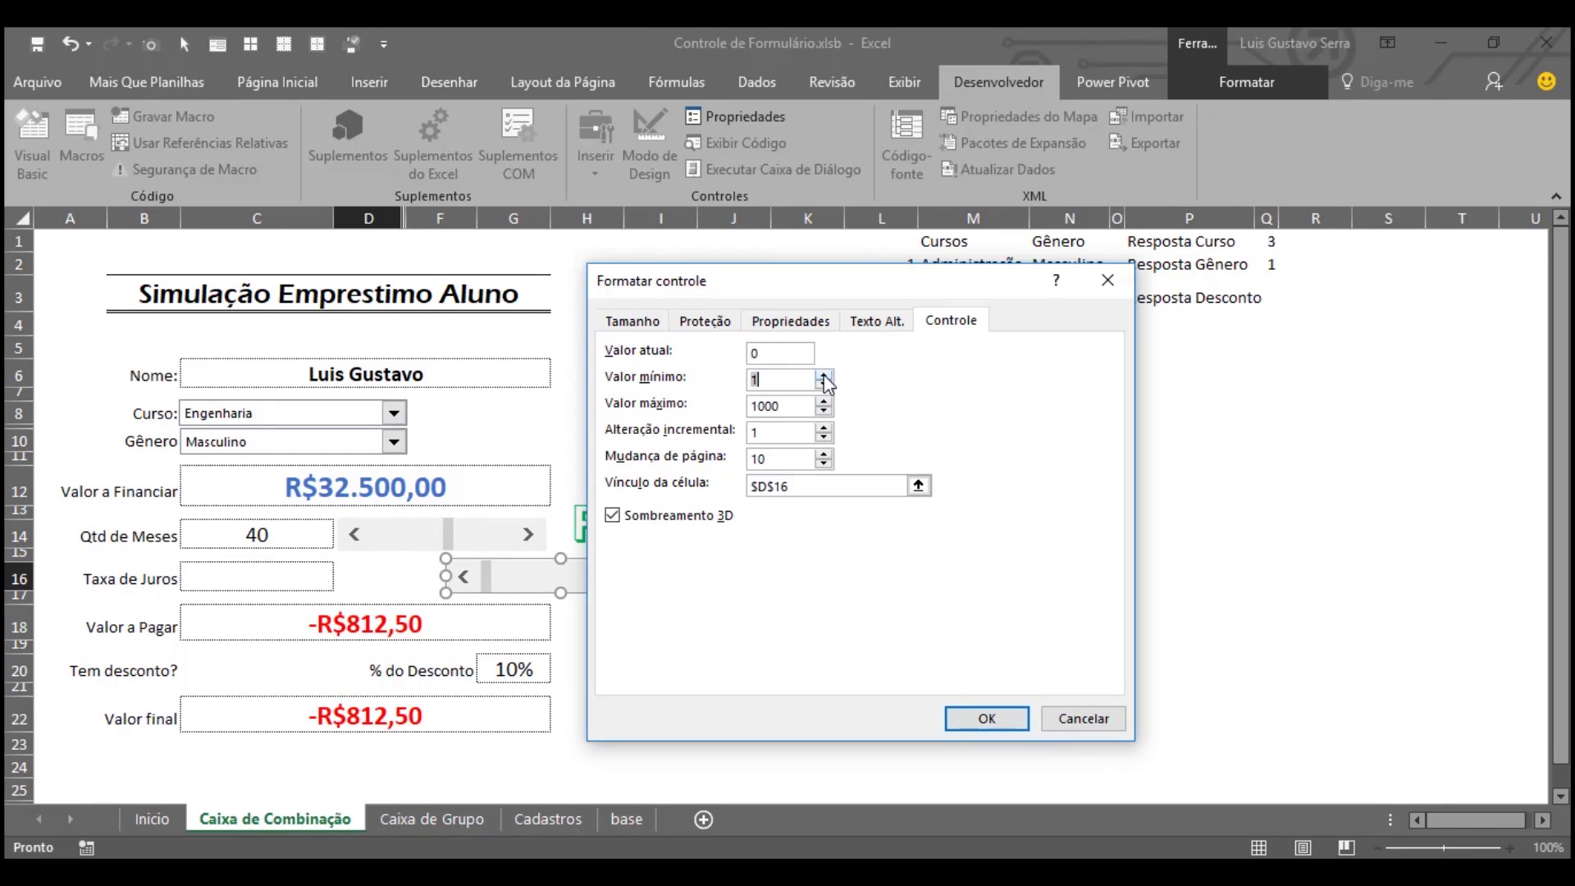
{"action": "left_click", "coordinate": [795, 354]}
{"action": "left_click", "coordinate": [902, 486]}
{"action": "left_click", "coordinate": [353, 574]}
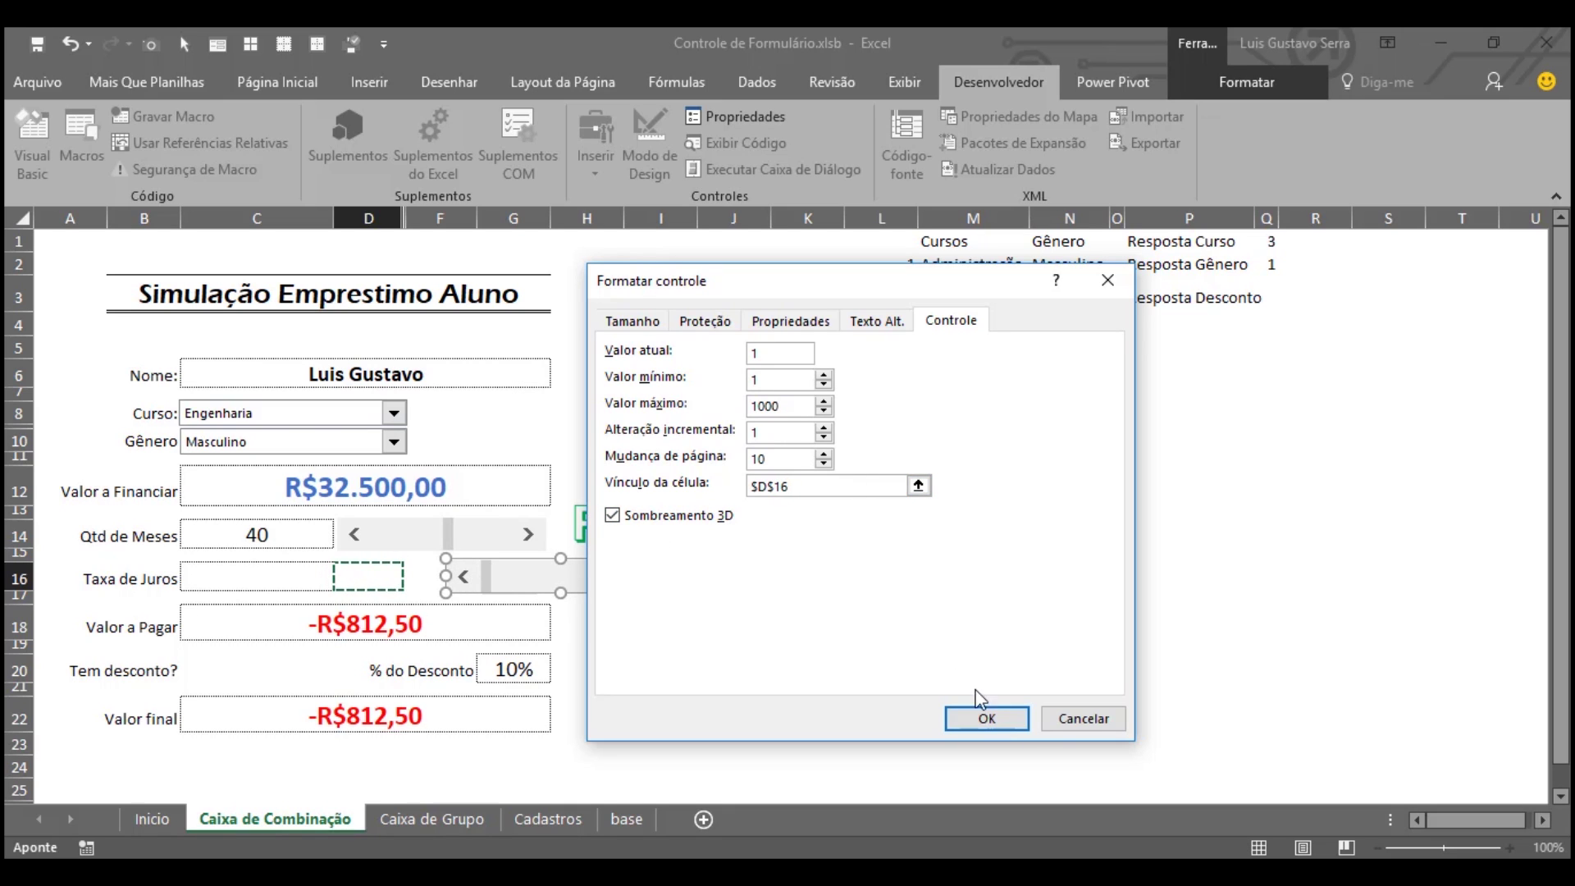
{"action": "left_click", "coordinate": [978, 712]}
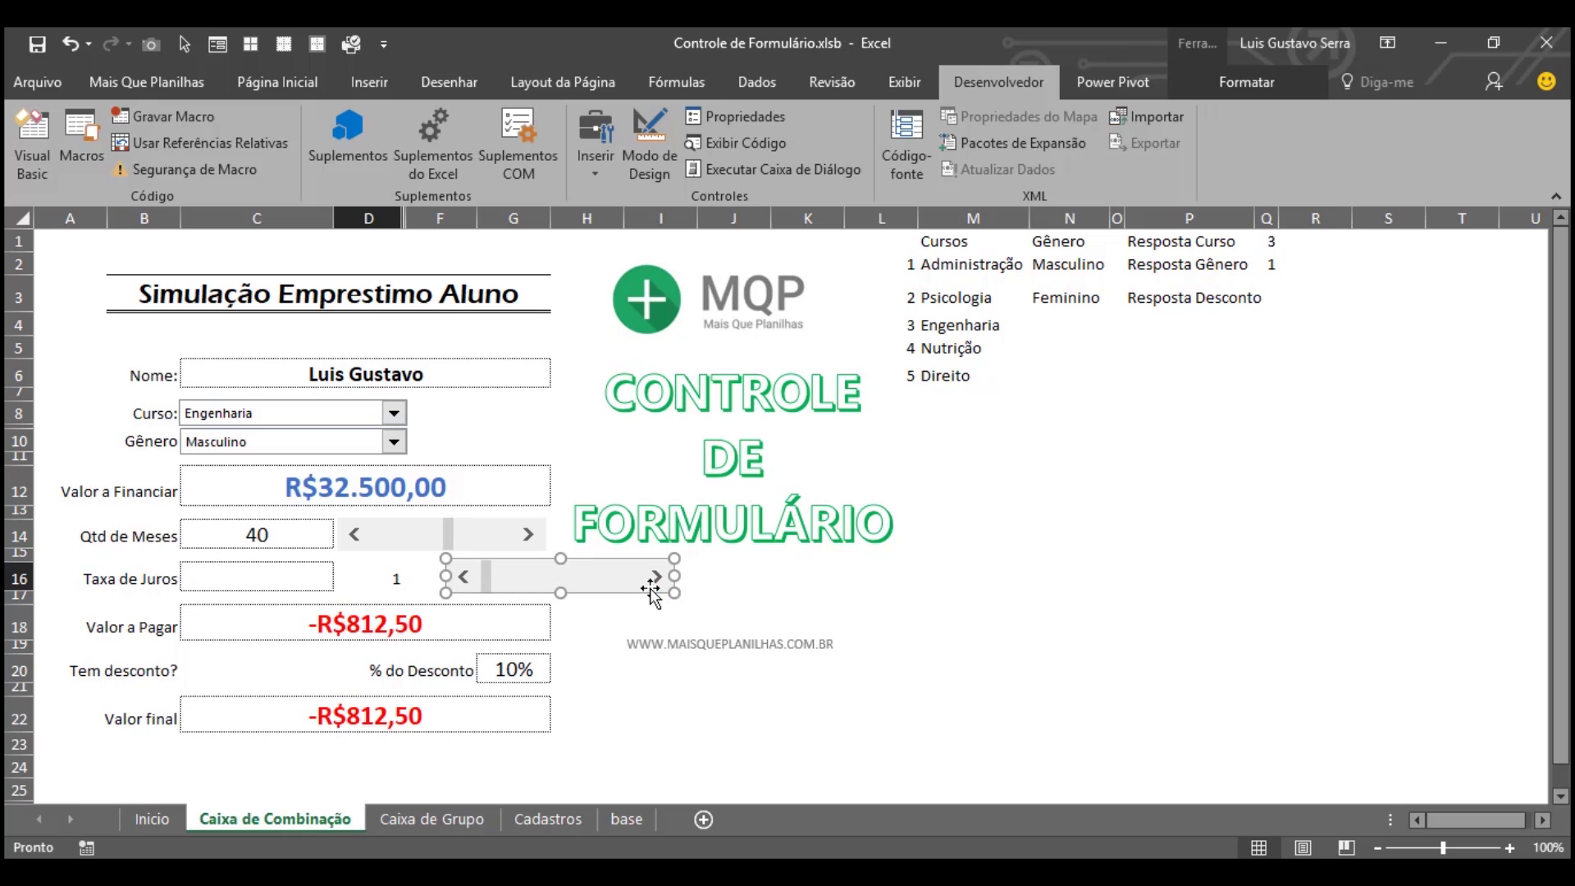
Step: Test the Taxa de Juros scroll bar in single steps and page jumps, raising cell D16 to 44
{"action": "left_click", "coordinate": [1221, 671]}
{"action": "left_click", "coordinate": [660, 583]}
{"action": "left_click", "coordinate": [660, 581]}
{"action": "left_click", "coordinate": [660, 581]}
{"action": "left_click", "coordinate": [576, 578]}
{"action": "left_click", "coordinate": [575, 578]}
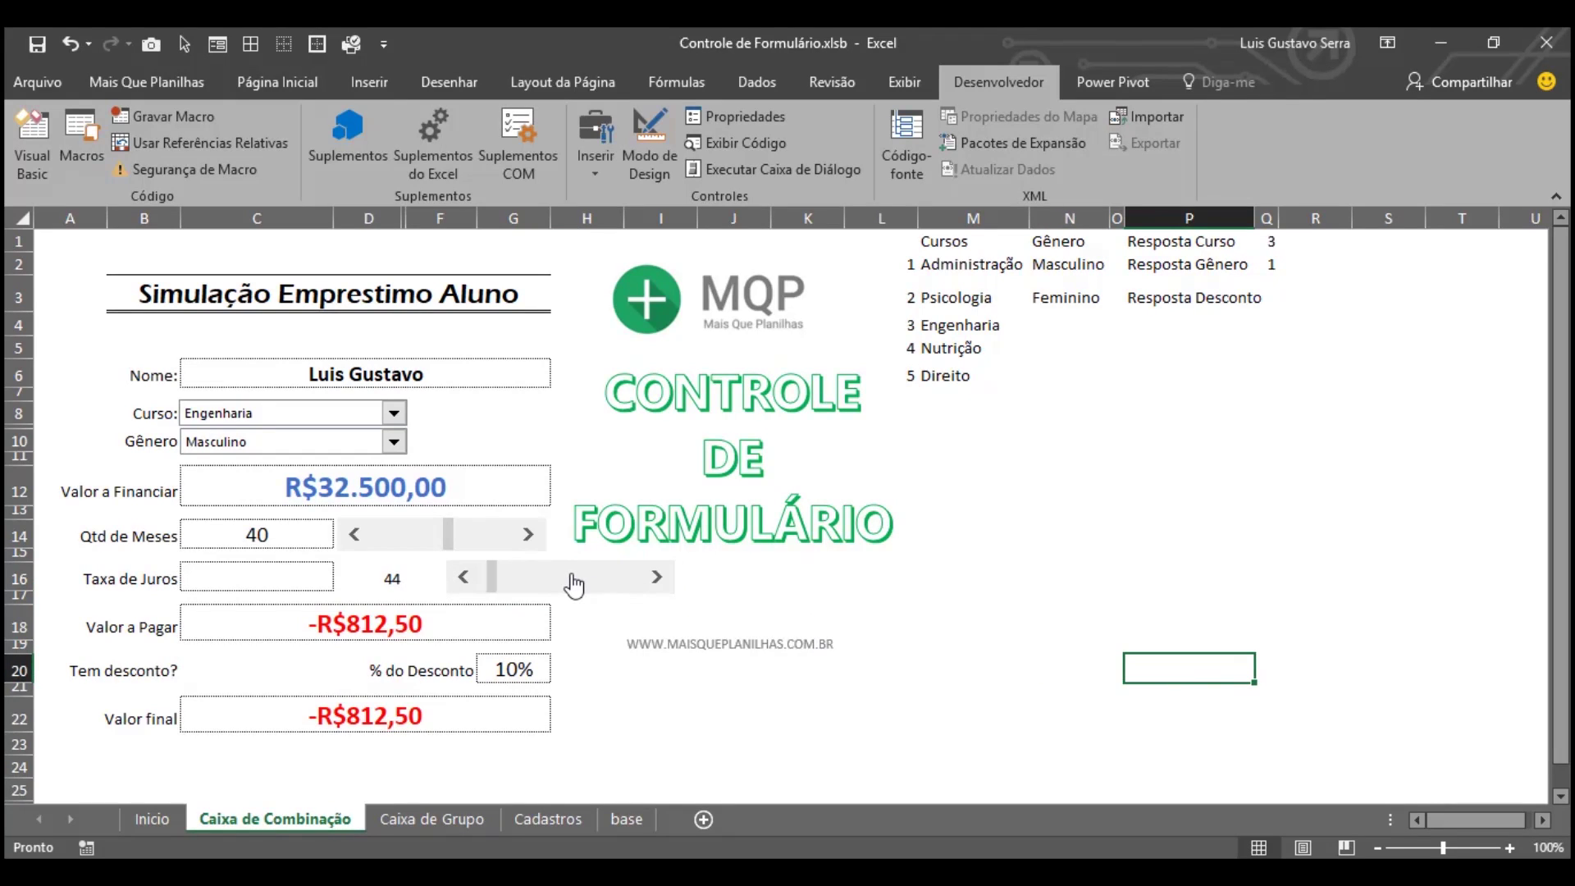
Step: Enter the formula =D16/1000 in the Taxa de Juros field, cell C16
{"action": "left_click", "coordinate": [246, 577]}
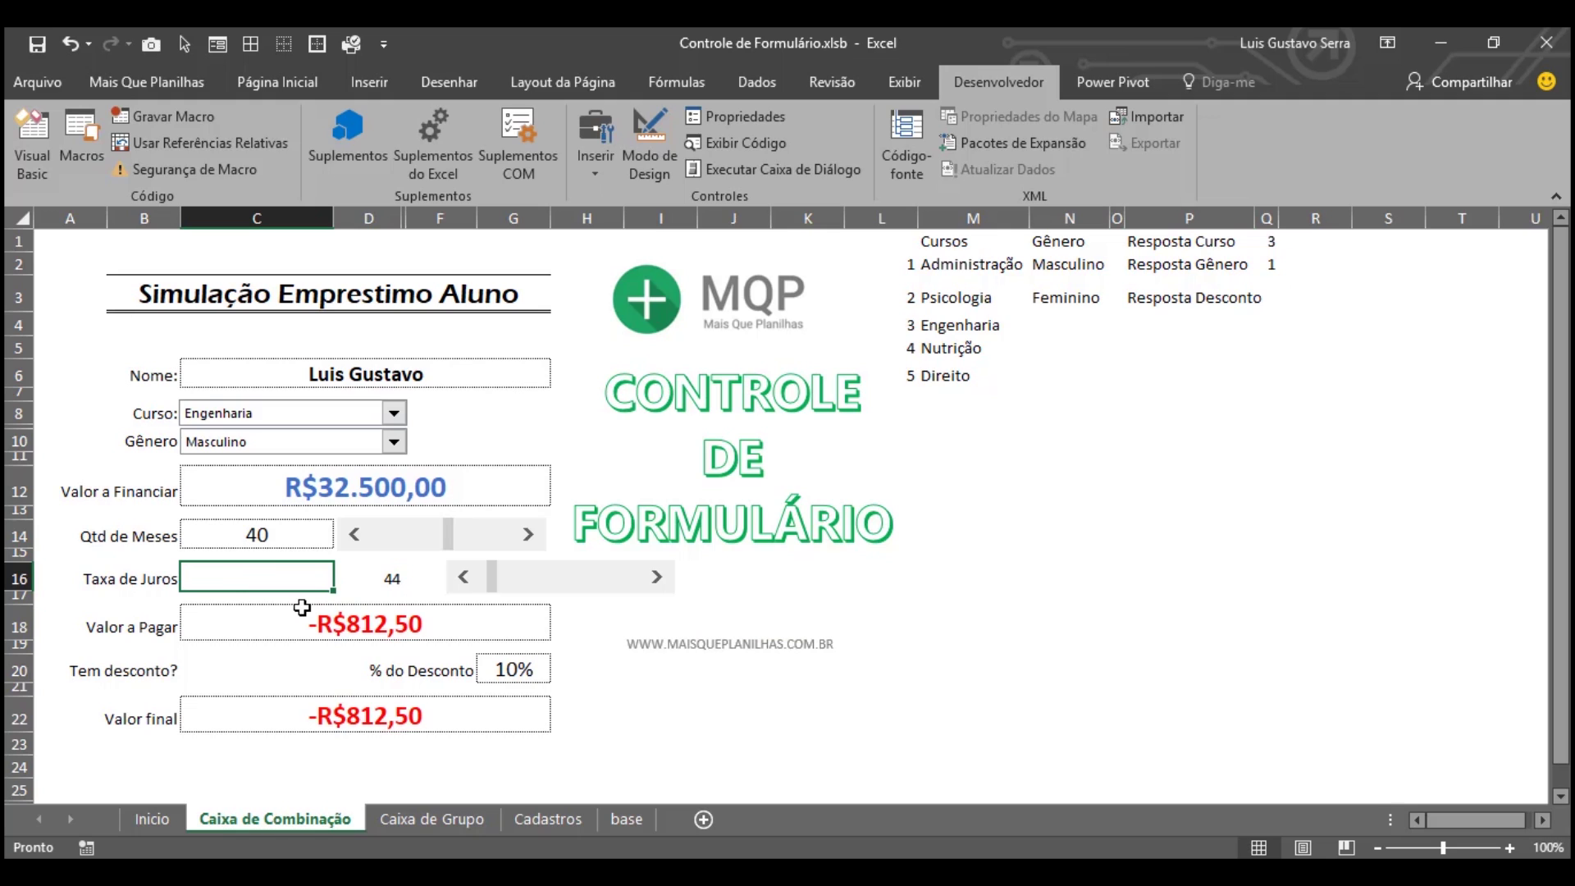
{"action": "type", "text": "="}
{"action": "key", "text": "Right"}
{"action": "type", "text": "/"}
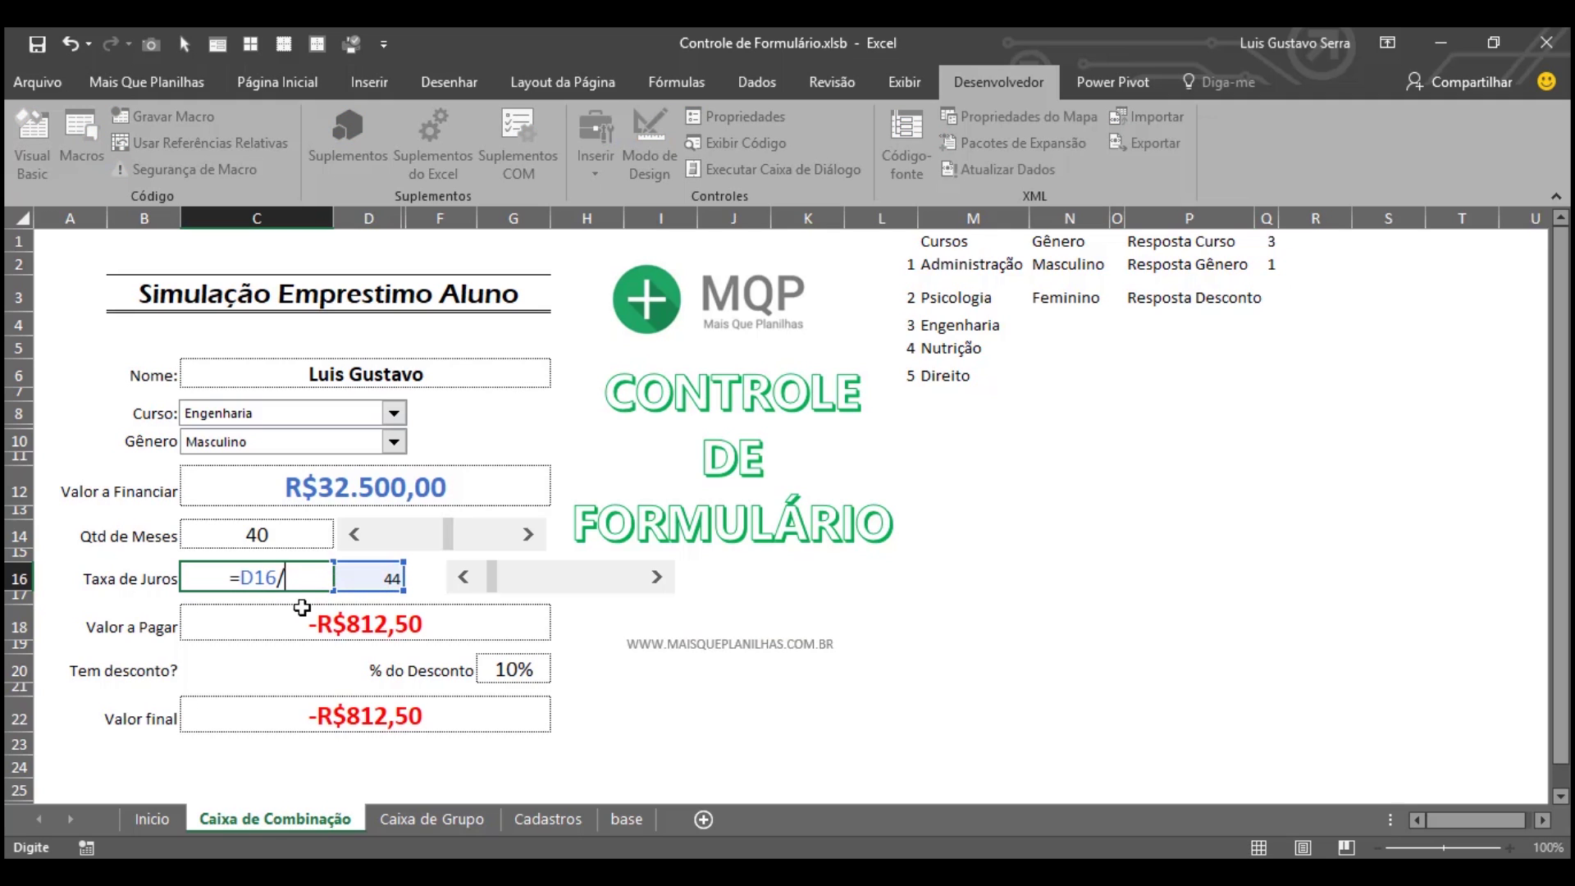
{"action": "type", "text": "1000"}
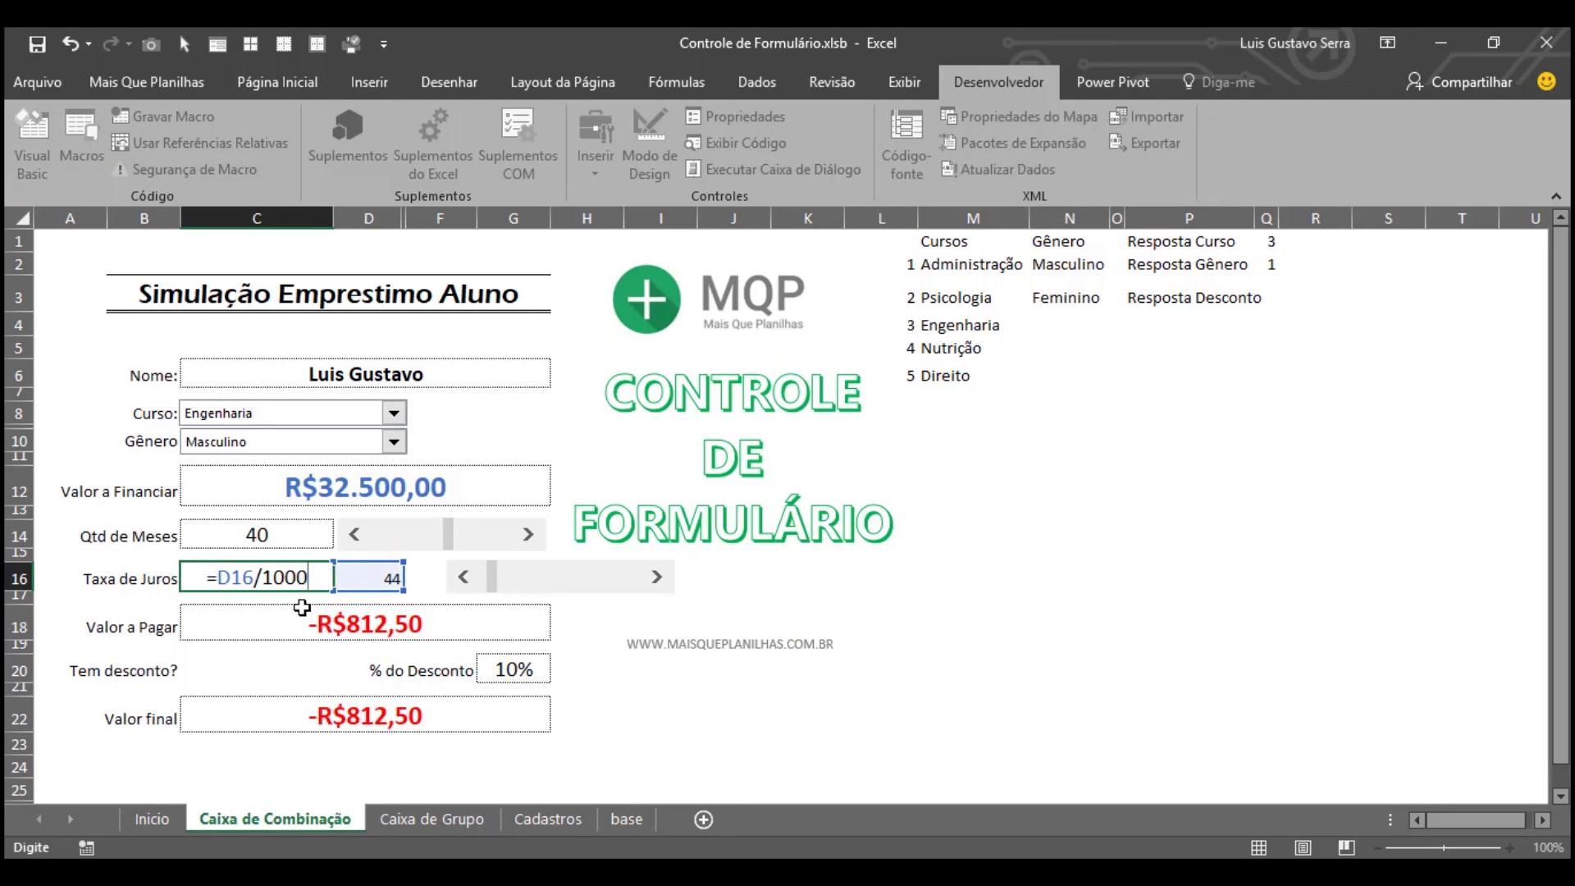
{"action": "key", "text": "Return"}
Step: Test the rate formula by lowering Taxa de Juros to 3,90% with its scroll bar
{"action": "left_click", "coordinate": [464, 577]}
{"action": "left_click", "coordinate": [464, 577]}
{"action": "left_click", "coordinate": [465, 577]}
{"action": "left_click", "coordinate": [465, 578]}
{"action": "left_click", "coordinate": [464, 578]}
Step: Move the interest rate scroll bar over cell D16 beside its field and shorten it to match the months scroll bar
{"action": "right_click", "coordinate": [518, 589]}
{"action": "key", "text": "Escape"}
{"action": "left_click_drag", "start_coordinate": [519, 589], "coordinate": [406, 587]}
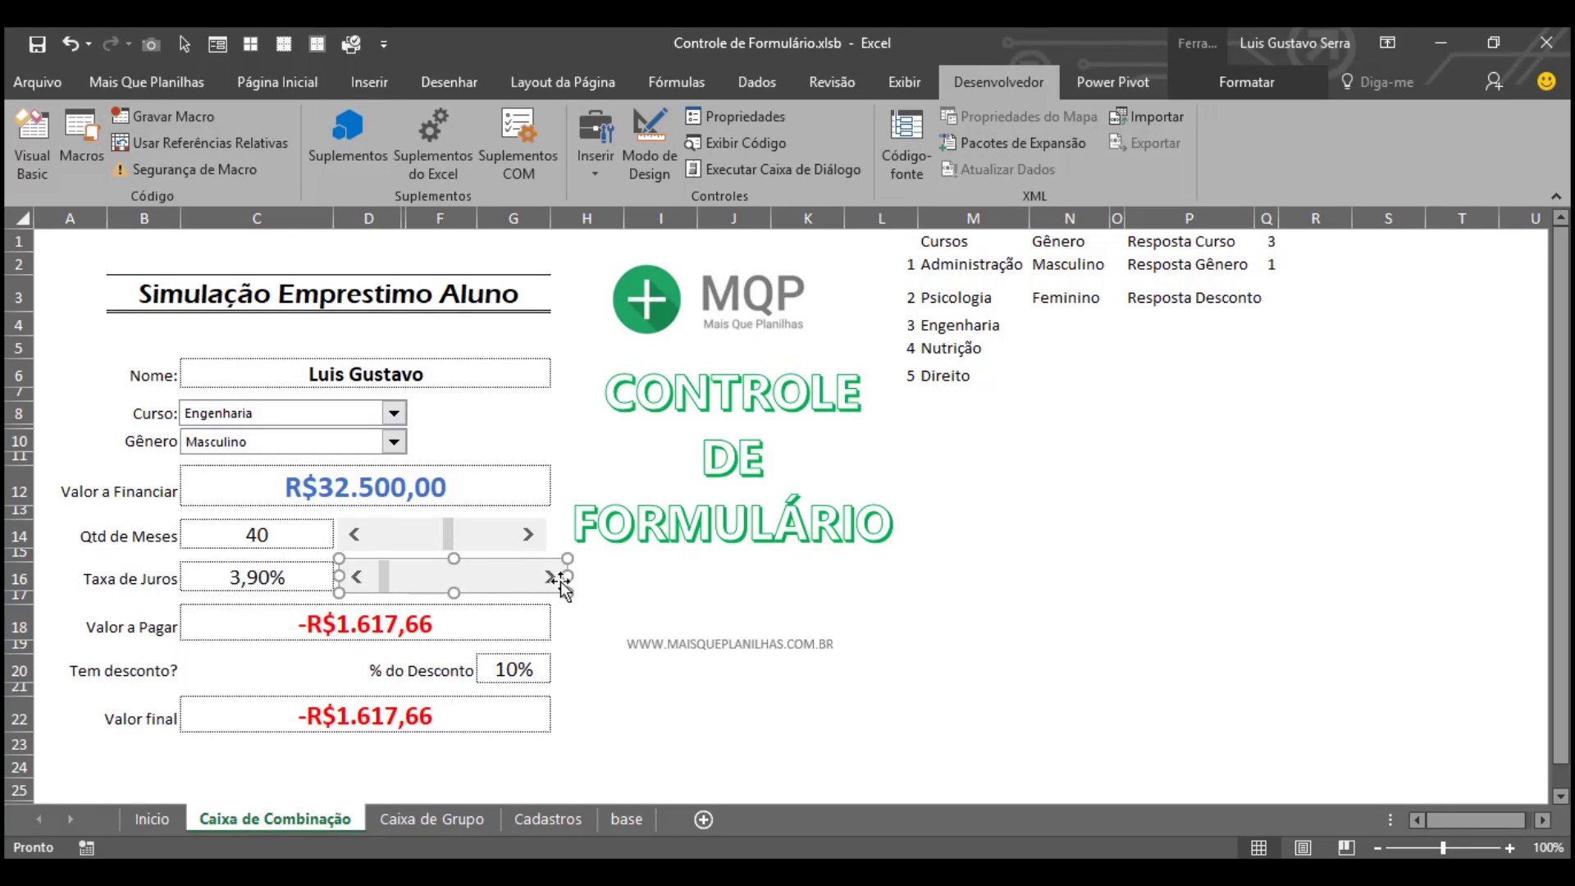
{"action": "key", "text": "Delete"}
{"action": "key", "text": "ctrl+z"}
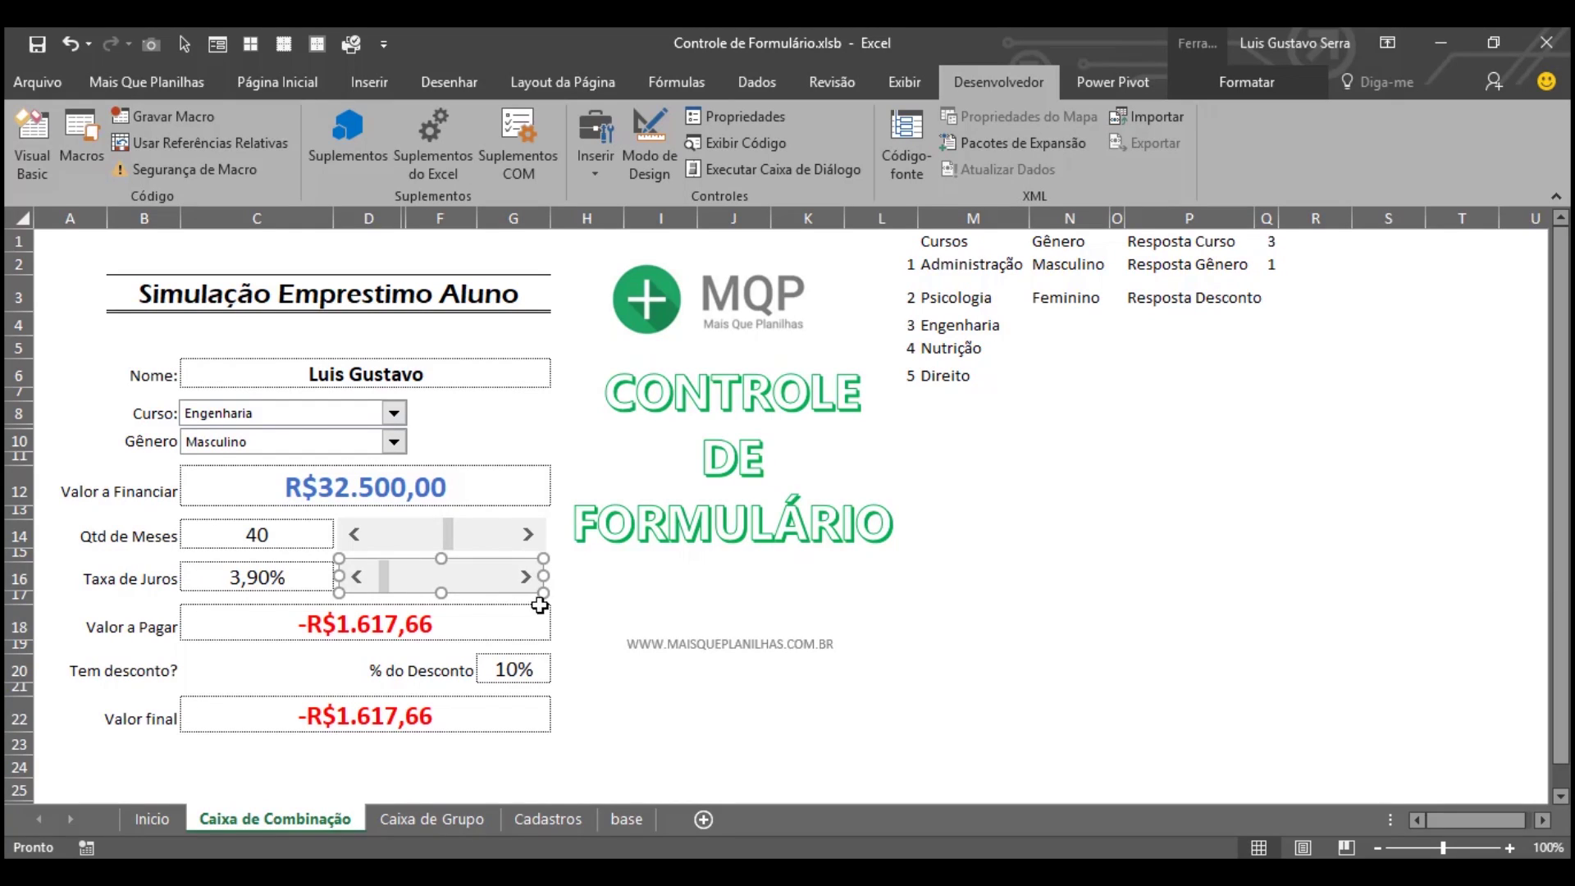
Step: Test the repositioned interest rate scroll bar by raising the rate to 4,30% and lowering it again
{"action": "left_click", "coordinate": [527, 634]}
{"action": "left_click", "coordinate": [525, 576]}
{"action": "left_click", "coordinate": [525, 576]}
{"action": "left_click", "coordinate": [525, 577]}
{"action": "left_click", "coordinate": [525, 576]}
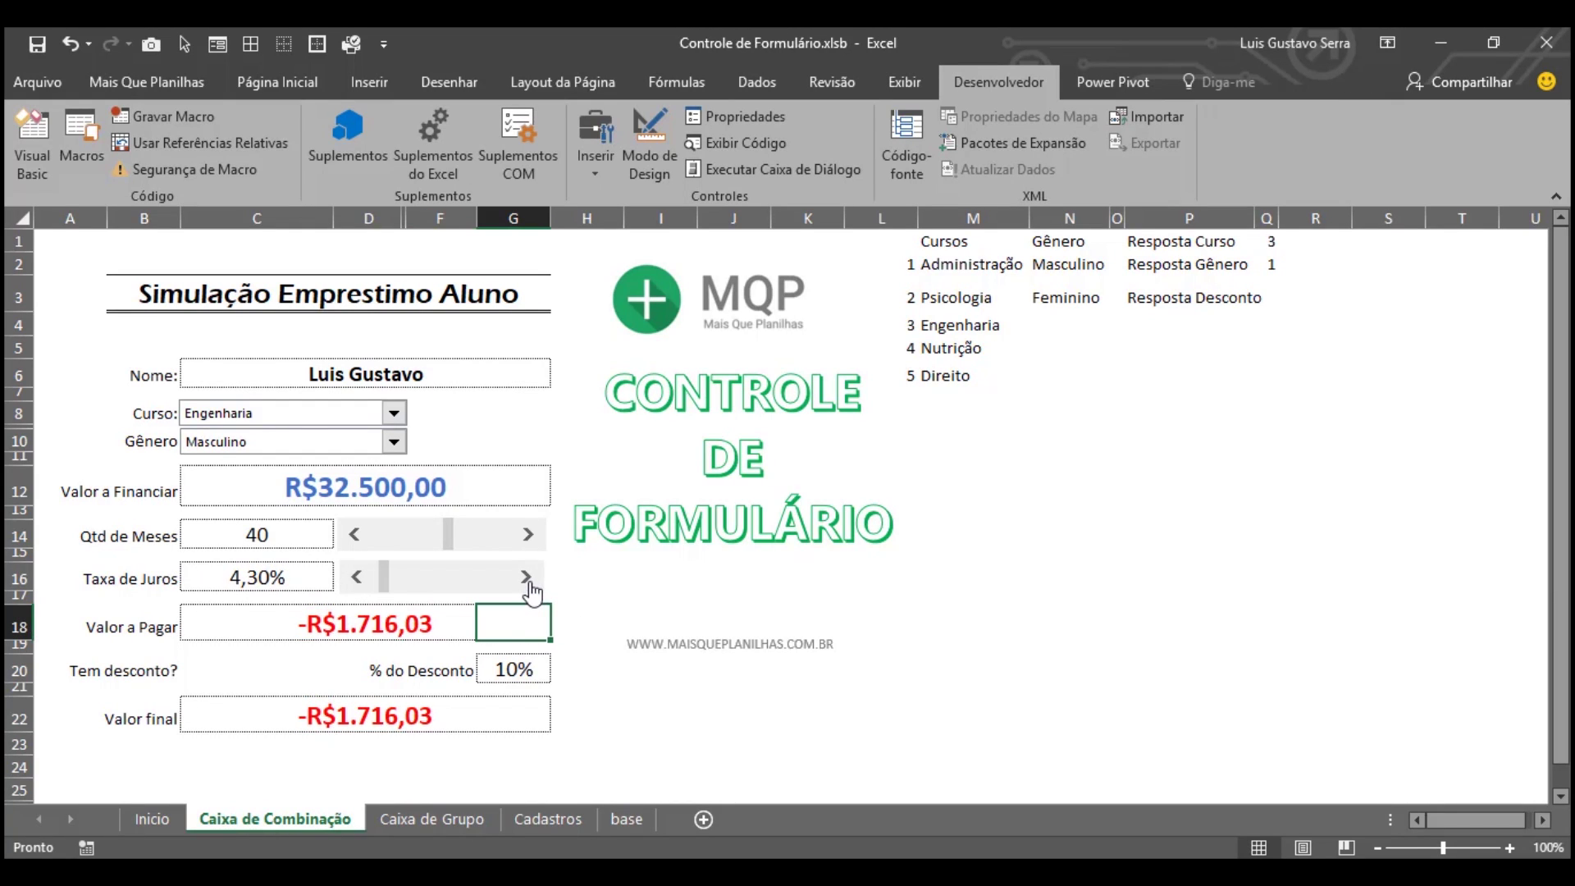
{"action": "left_click", "coordinate": [357, 576]}
{"action": "left_click", "coordinate": [357, 577]}
{"action": "left_click", "coordinate": [357, 577]}
{"action": "left_click", "coordinate": [357, 577]}
Step: Set Qtd de Meses to 36 with its scroll bar
{"action": "left_click", "coordinate": [355, 534]}
{"action": "left_click", "coordinate": [355, 535]}
{"action": "left_click", "coordinate": [354, 535]}
{"action": "left_click", "coordinate": [355, 535]}
Step: Set Taxa de Juros to 1,90% with its scroll bar, and select the Valor a Financiar field
{"action": "left_click", "coordinate": [357, 576]}
{"action": "left_click", "coordinate": [357, 577]}
{"action": "left_click", "coordinate": [357, 577]}
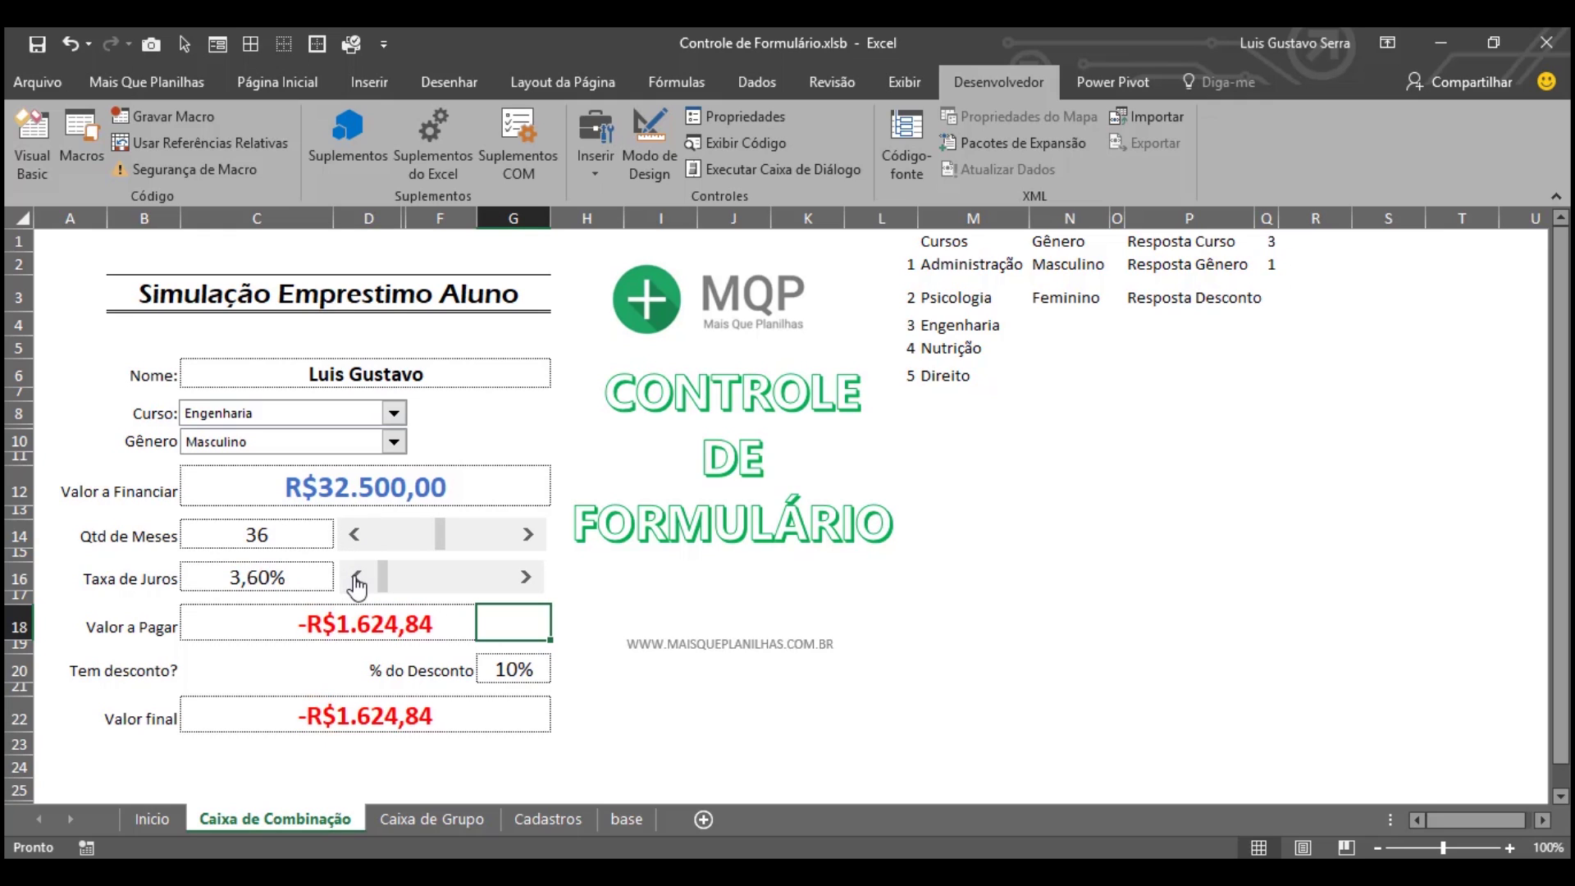
{"action": "left_click", "coordinate": [368, 579]}
{"action": "left_click", "coordinate": [367, 579]}
{"action": "left_click", "coordinate": [360, 579]}
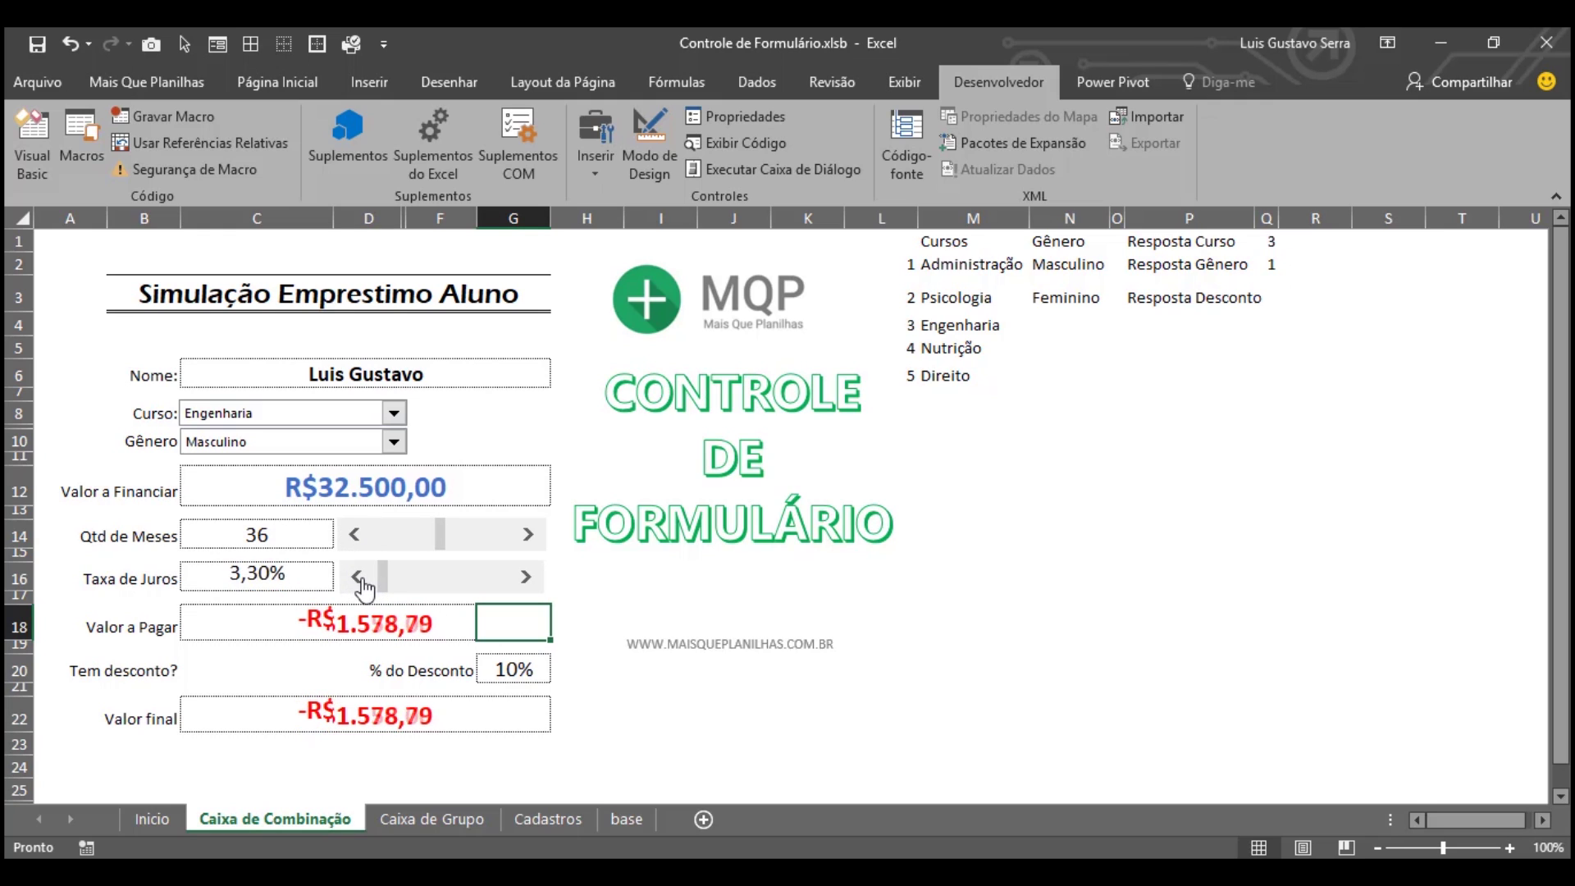
{"action": "left_click", "coordinate": [358, 578]}
{"action": "left_click", "coordinate": [525, 577]}
{"action": "left_click", "coordinate": [526, 578]}
{"action": "left_click", "coordinate": [526, 578]}
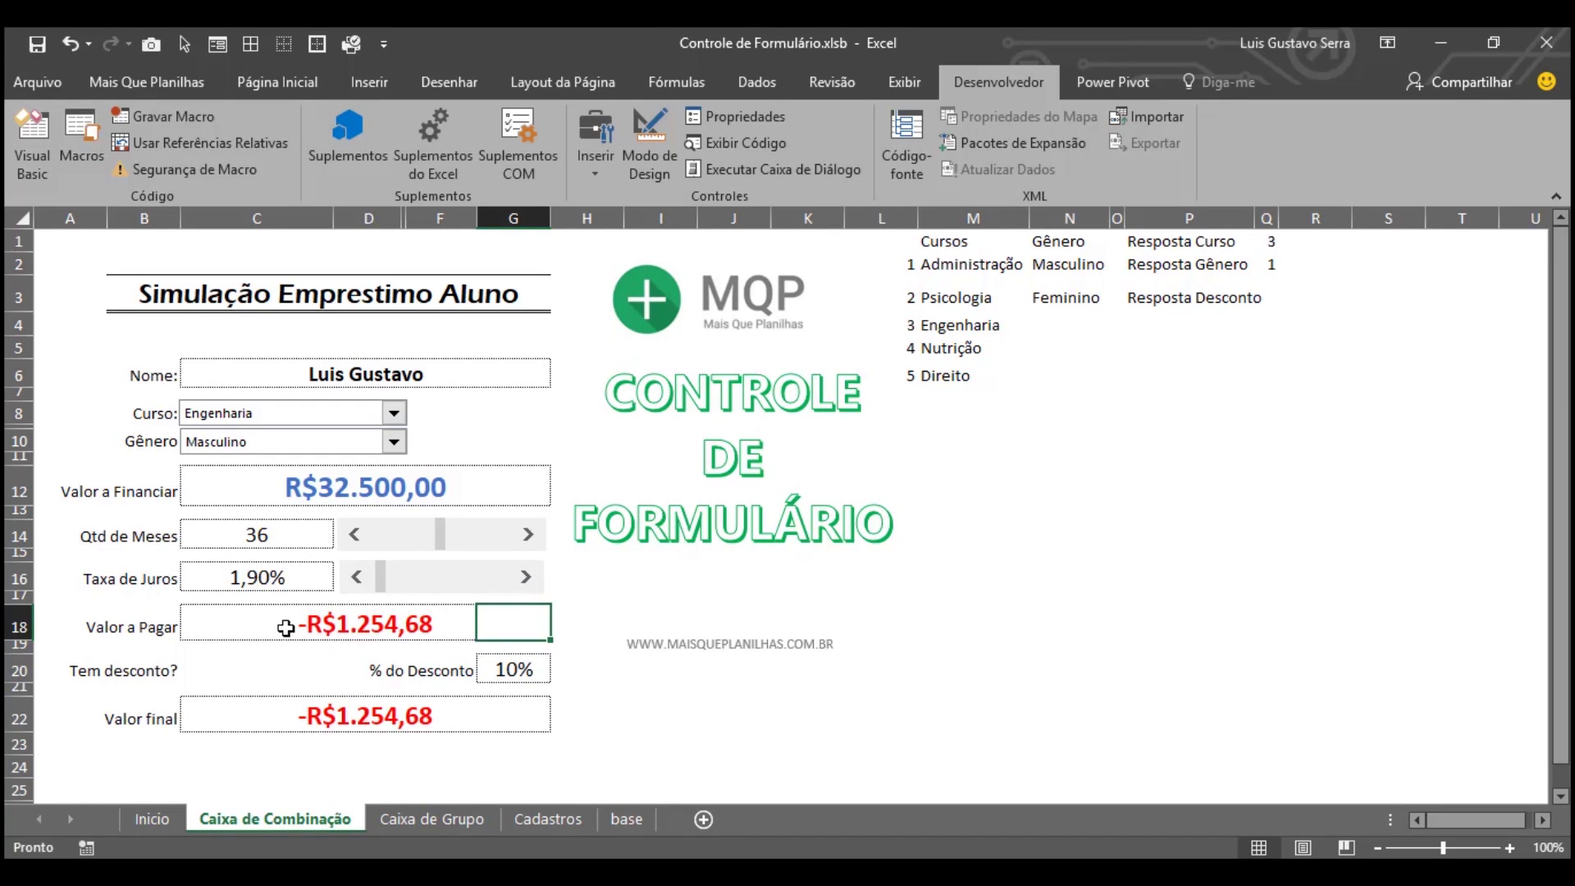
{"action": "left_click", "coordinate": [322, 489]}
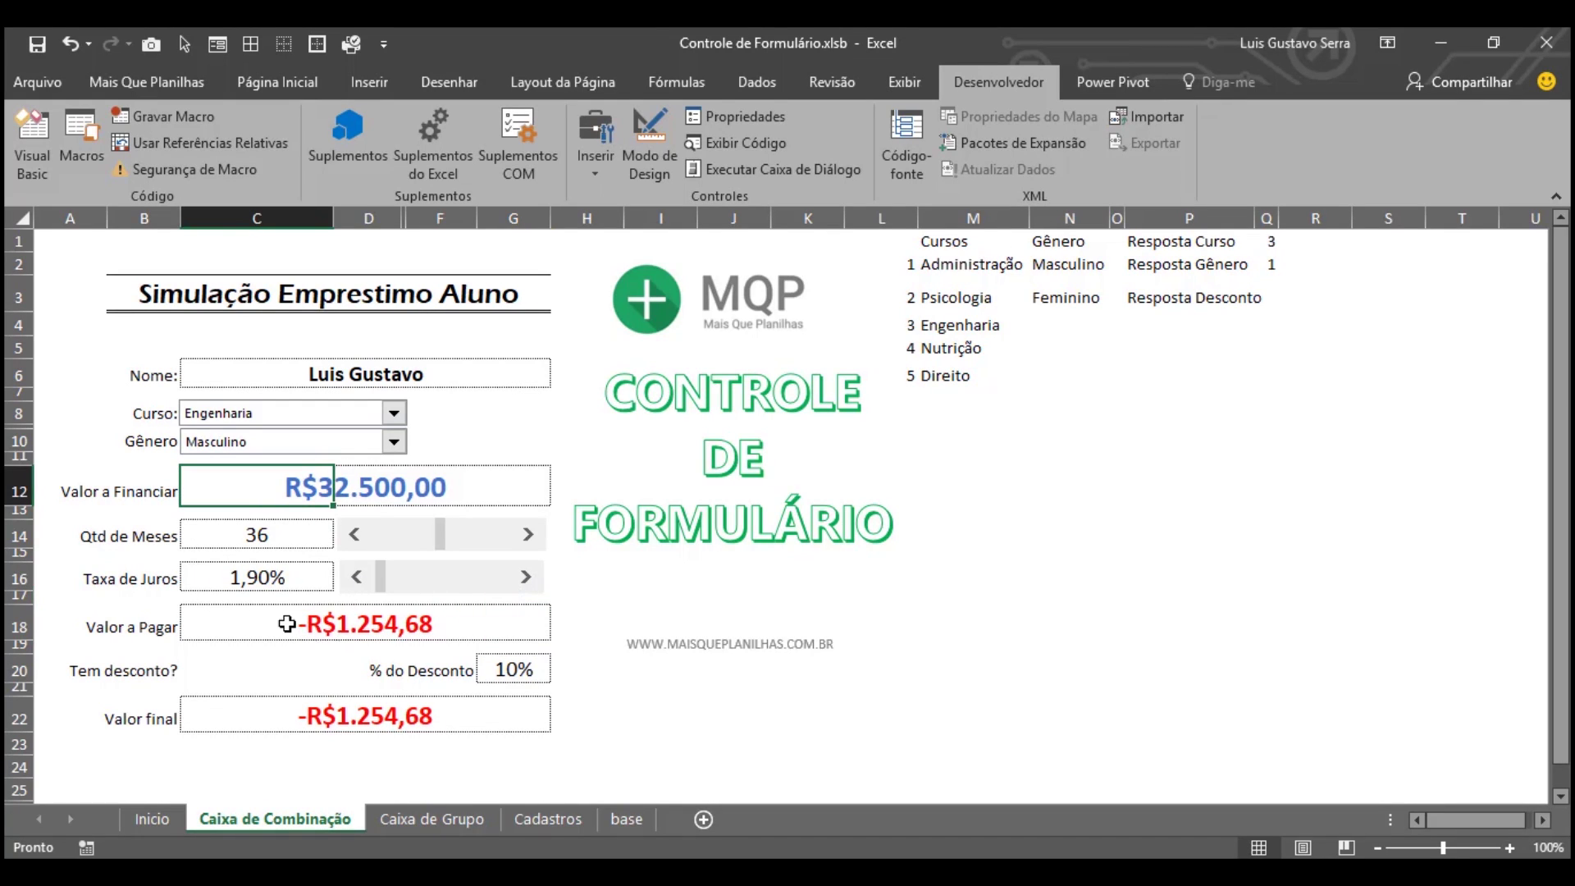
Step: Examine the PGTO formula in the Valor a Pagar field and leave it as it is
{"action": "left_click", "coordinate": [256, 632]}
{"action": "double_click", "coordinate": [249, 628]}
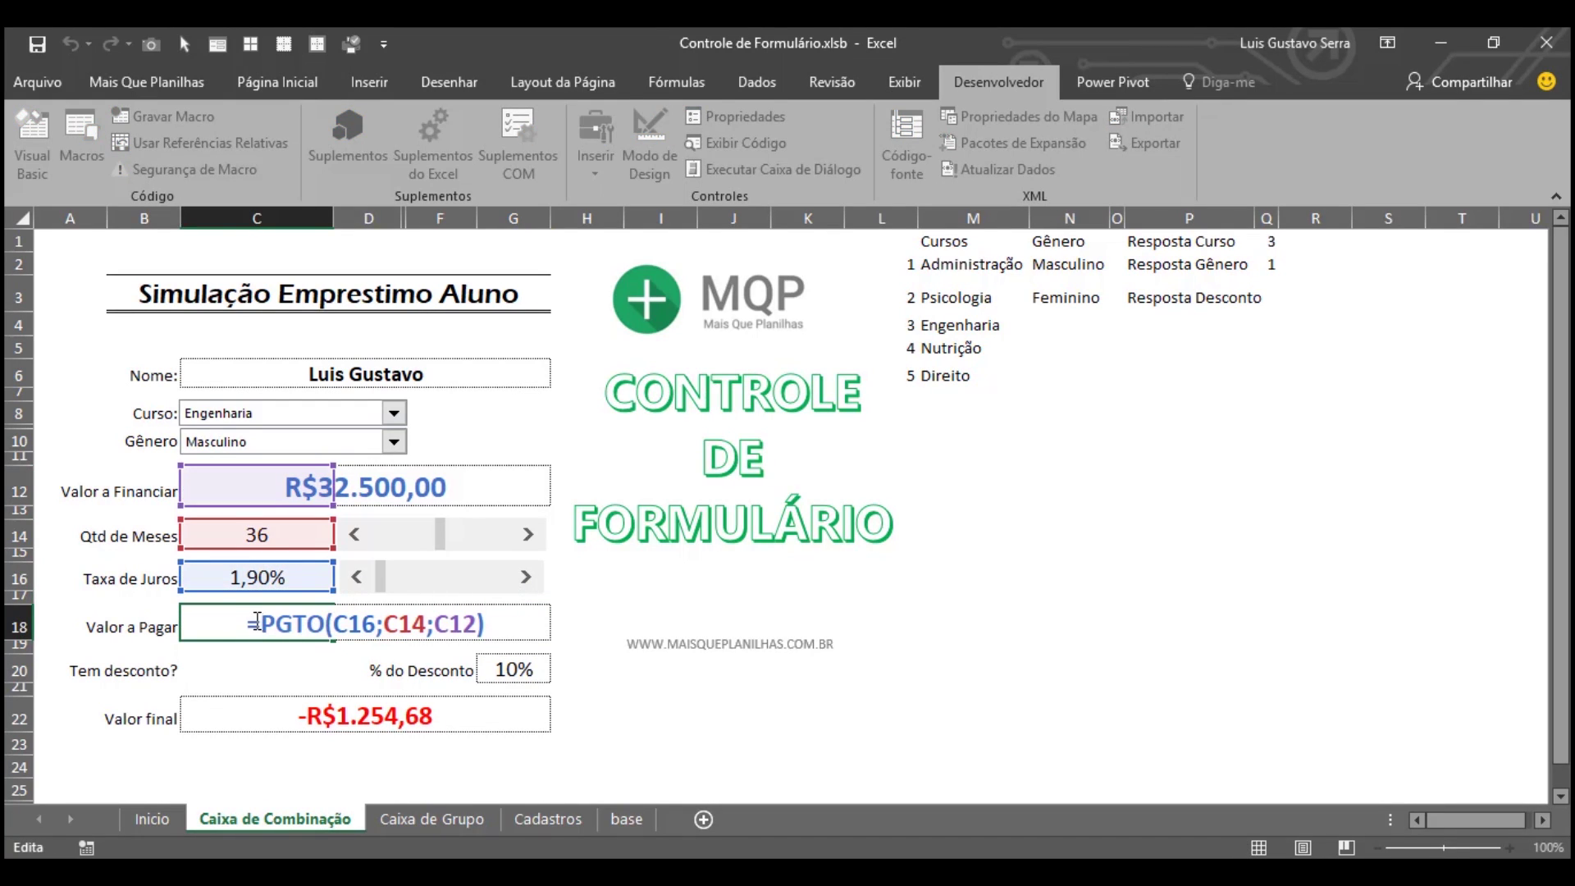
{"action": "left_click_drag", "start_coordinate": [261, 622], "coordinate": [503, 632]}
{"action": "left_click", "coordinate": [500, 624]}
{"action": "key", "text": "ctrl+Return"}
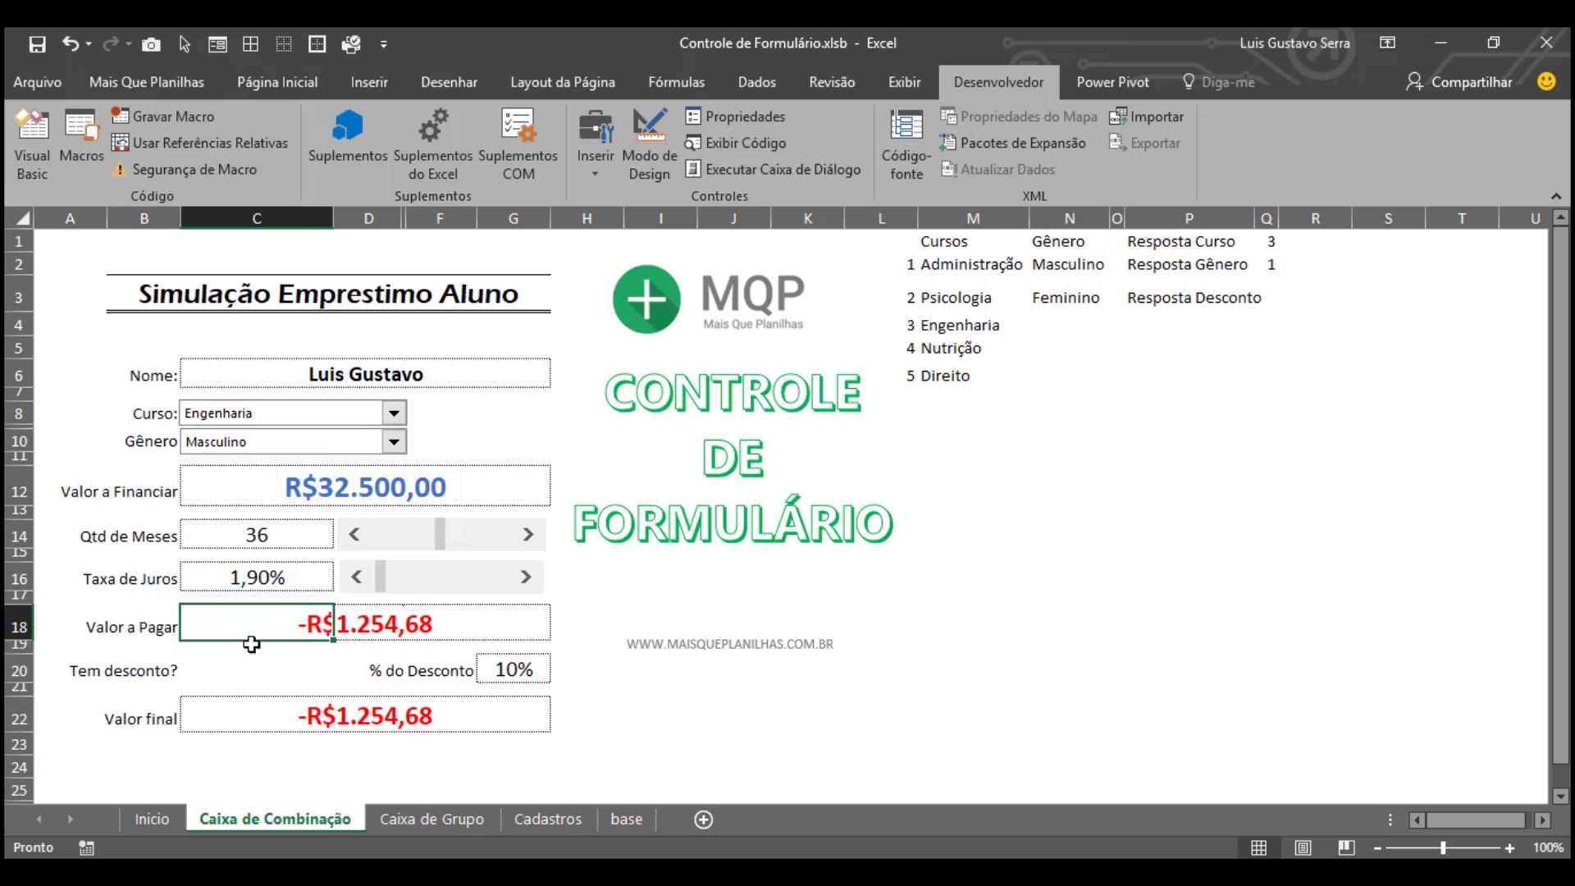
Step: Insert an option button form control beside Tem desconto? in cell C20
{"action": "left_click", "coordinate": [486, 666]}
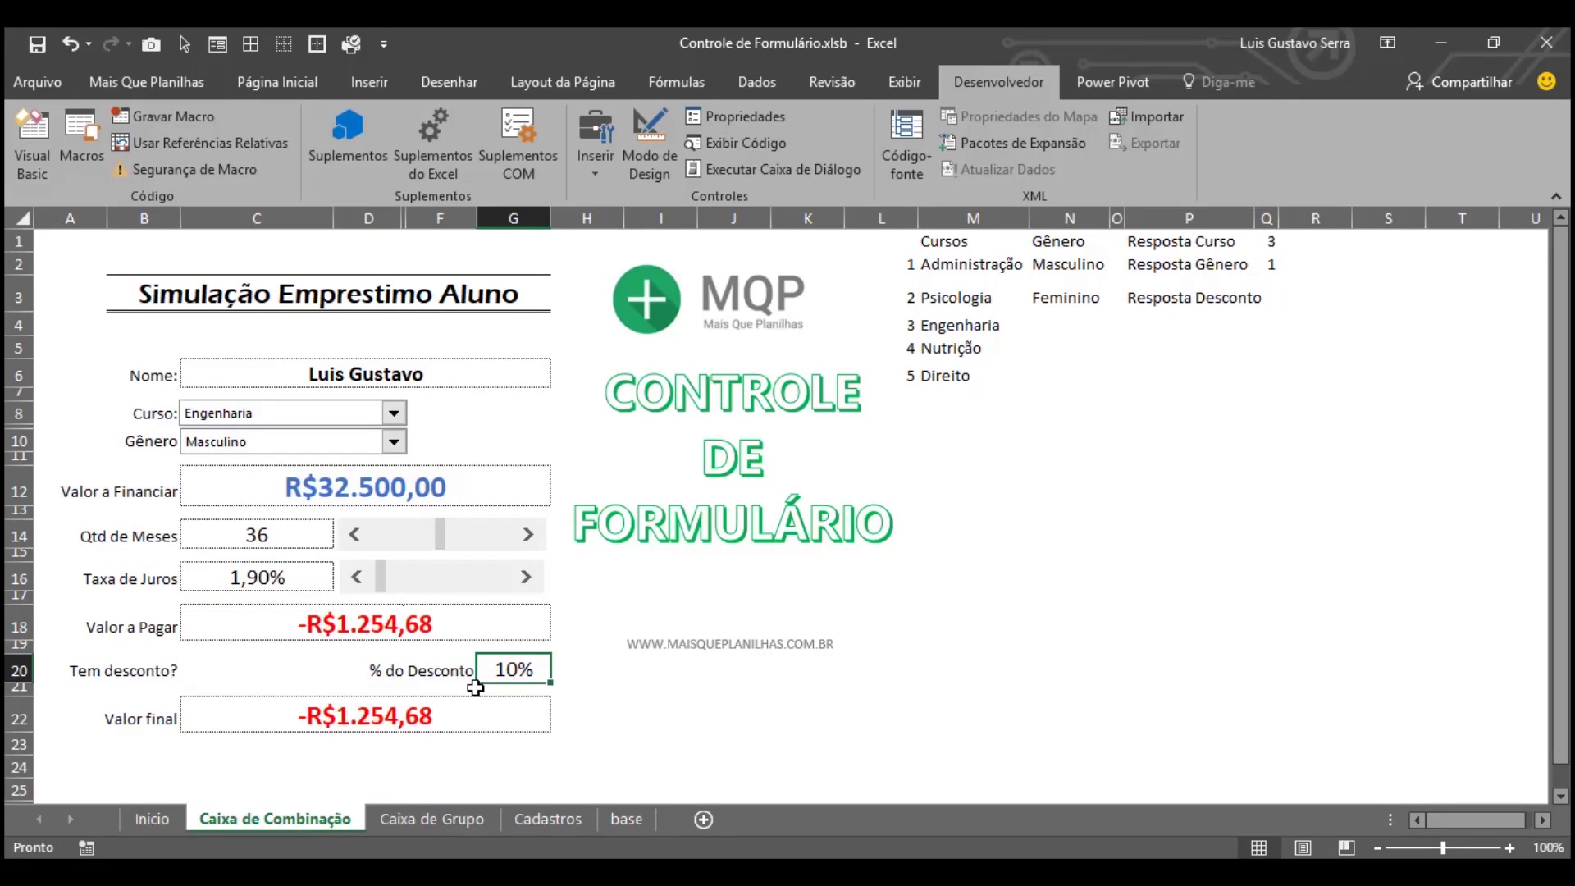
{"action": "left_click", "coordinate": [611, 161]}
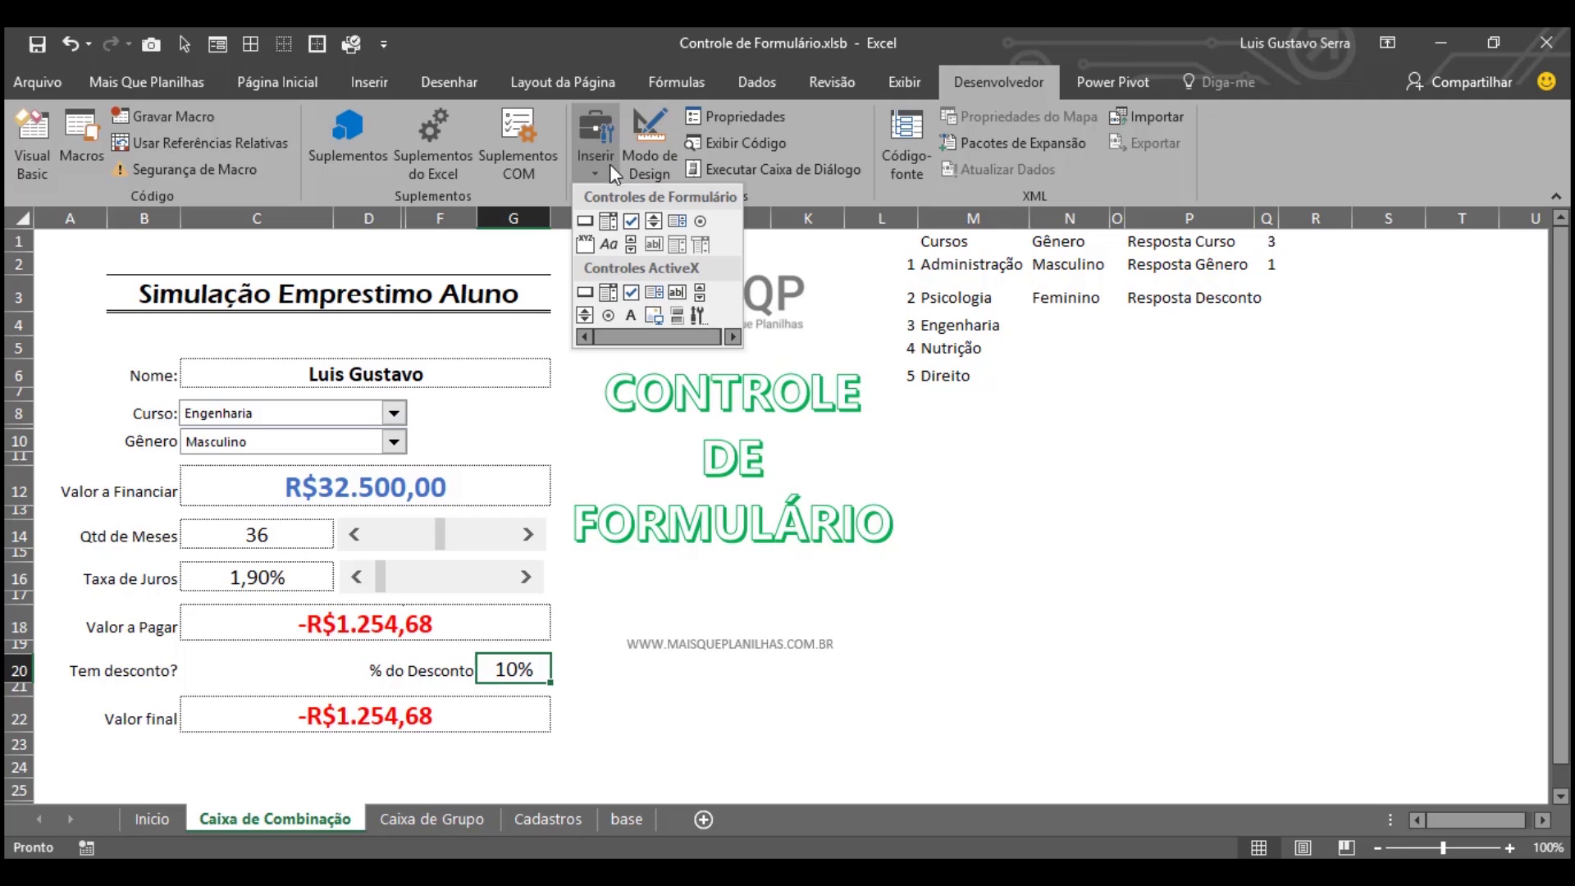
{"action": "left_click", "coordinate": [701, 222]}
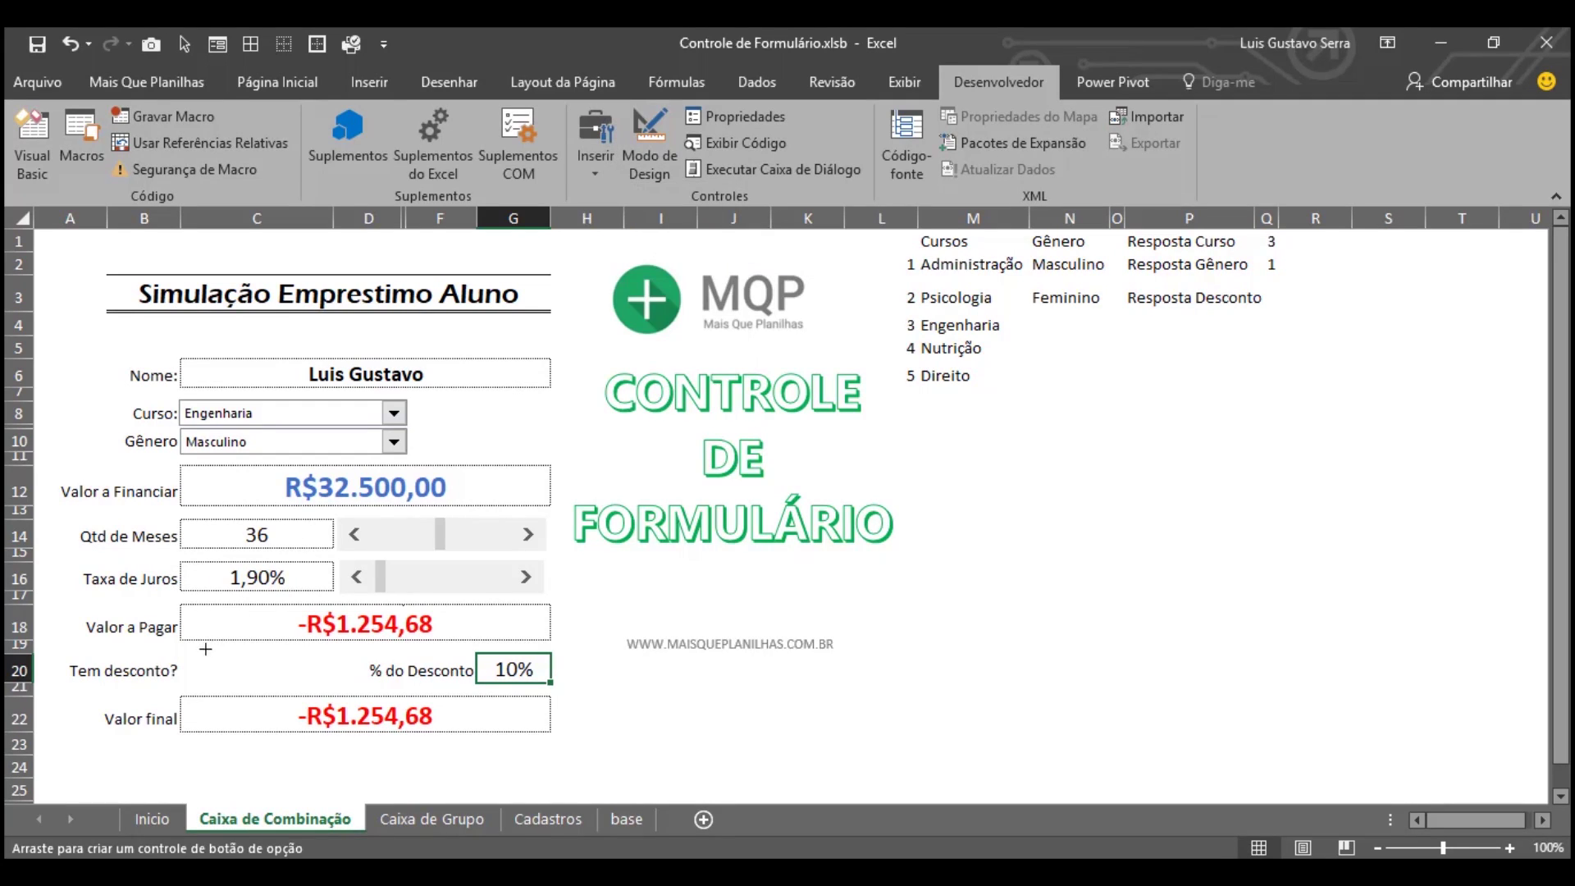
{"action": "left_click", "coordinate": [194, 661]}
{"action": "left_click", "coordinate": [218, 674]}
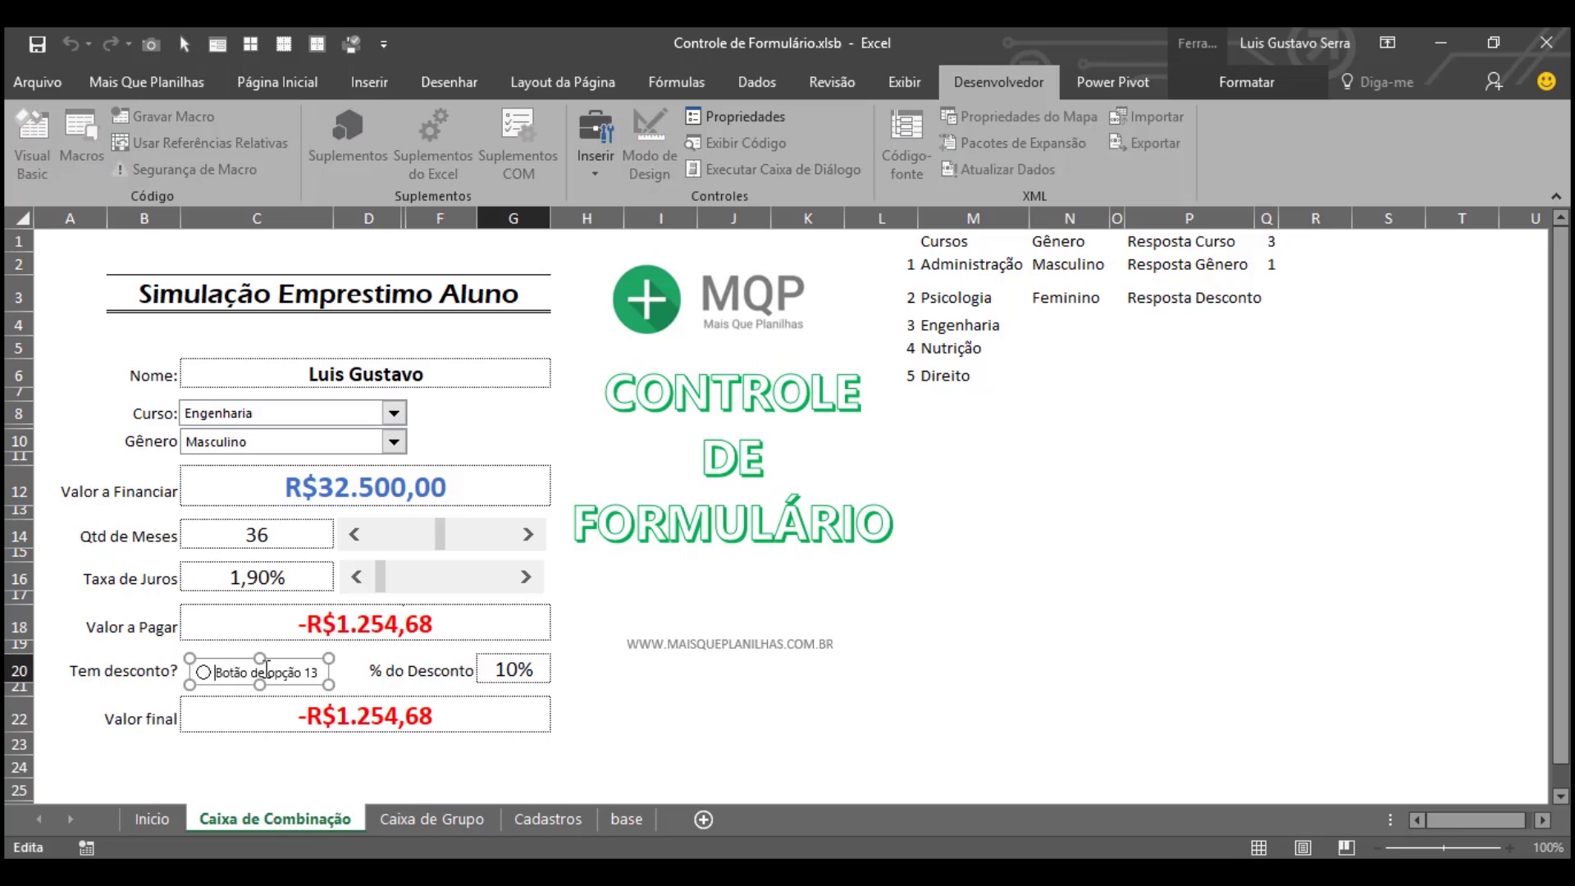
Step: Label the new option button Sim and narrow its frame to fit the text
{"action": "left_click_drag", "start_coordinate": [237, 668], "coordinate": [323, 672]}
{"action": "type", "text": "Bo"}
{"action": "key", "text": "BackSpace"}
{"action": "key", "text": "BackSpace"}
{"action": "type", "text": "Sim"}
{"action": "left_click", "coordinate": [304, 691]}
{"action": "left_click_drag", "start_coordinate": [304, 691], "coordinate": [261, 688]}
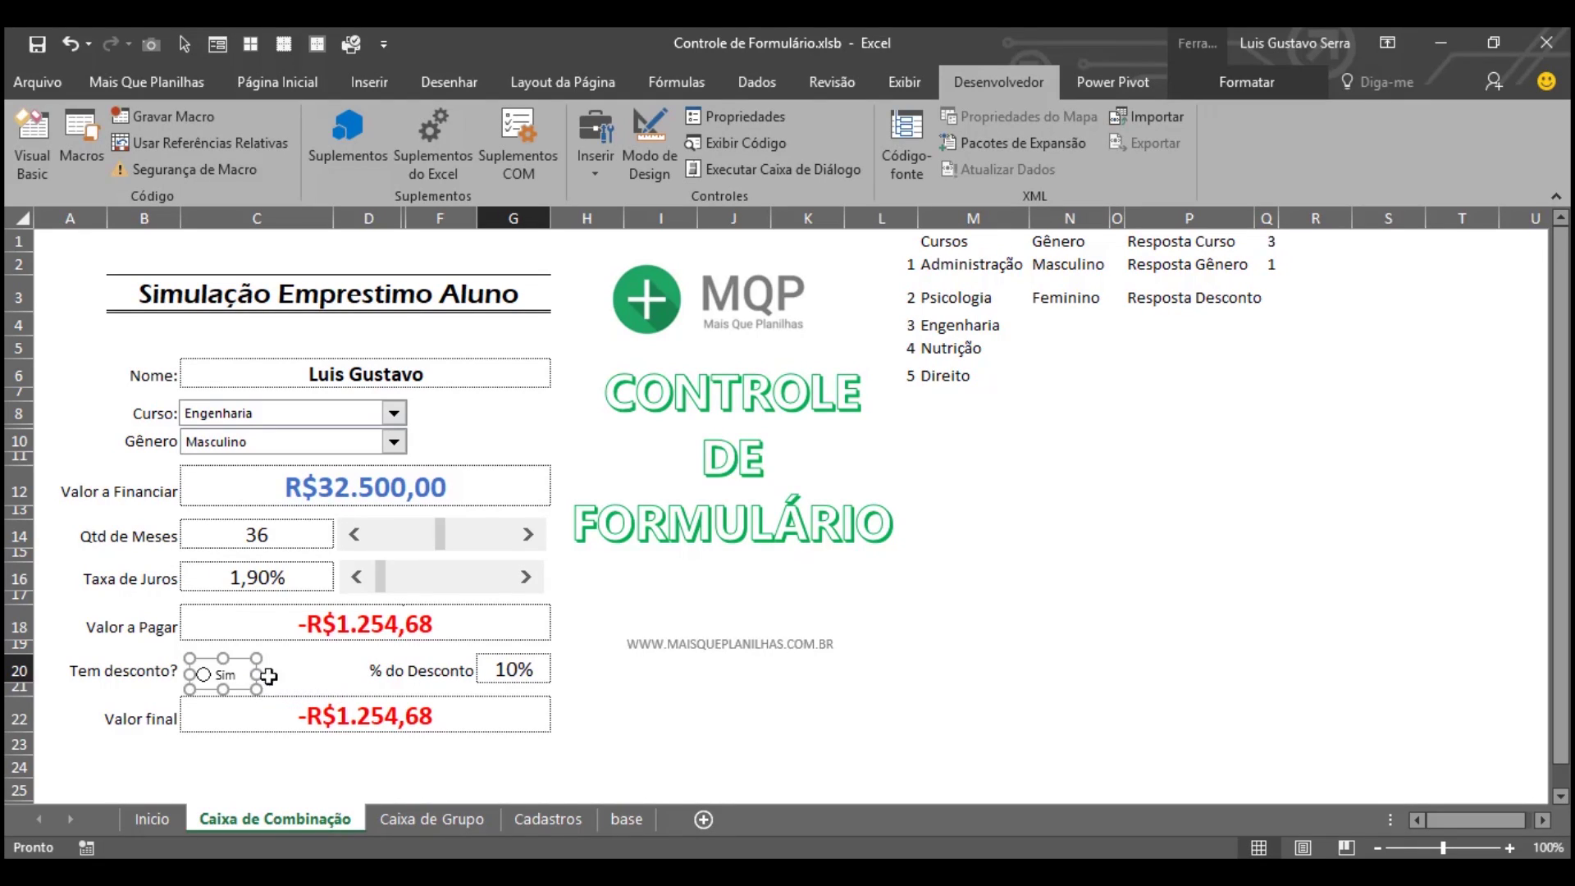
{"action": "left_click", "coordinate": [289, 677]}
Step: Add a second option button labelled Não beside Sim, with its frame reduced to fit before % do Desconto
{"action": "left_click", "coordinate": [614, 155]}
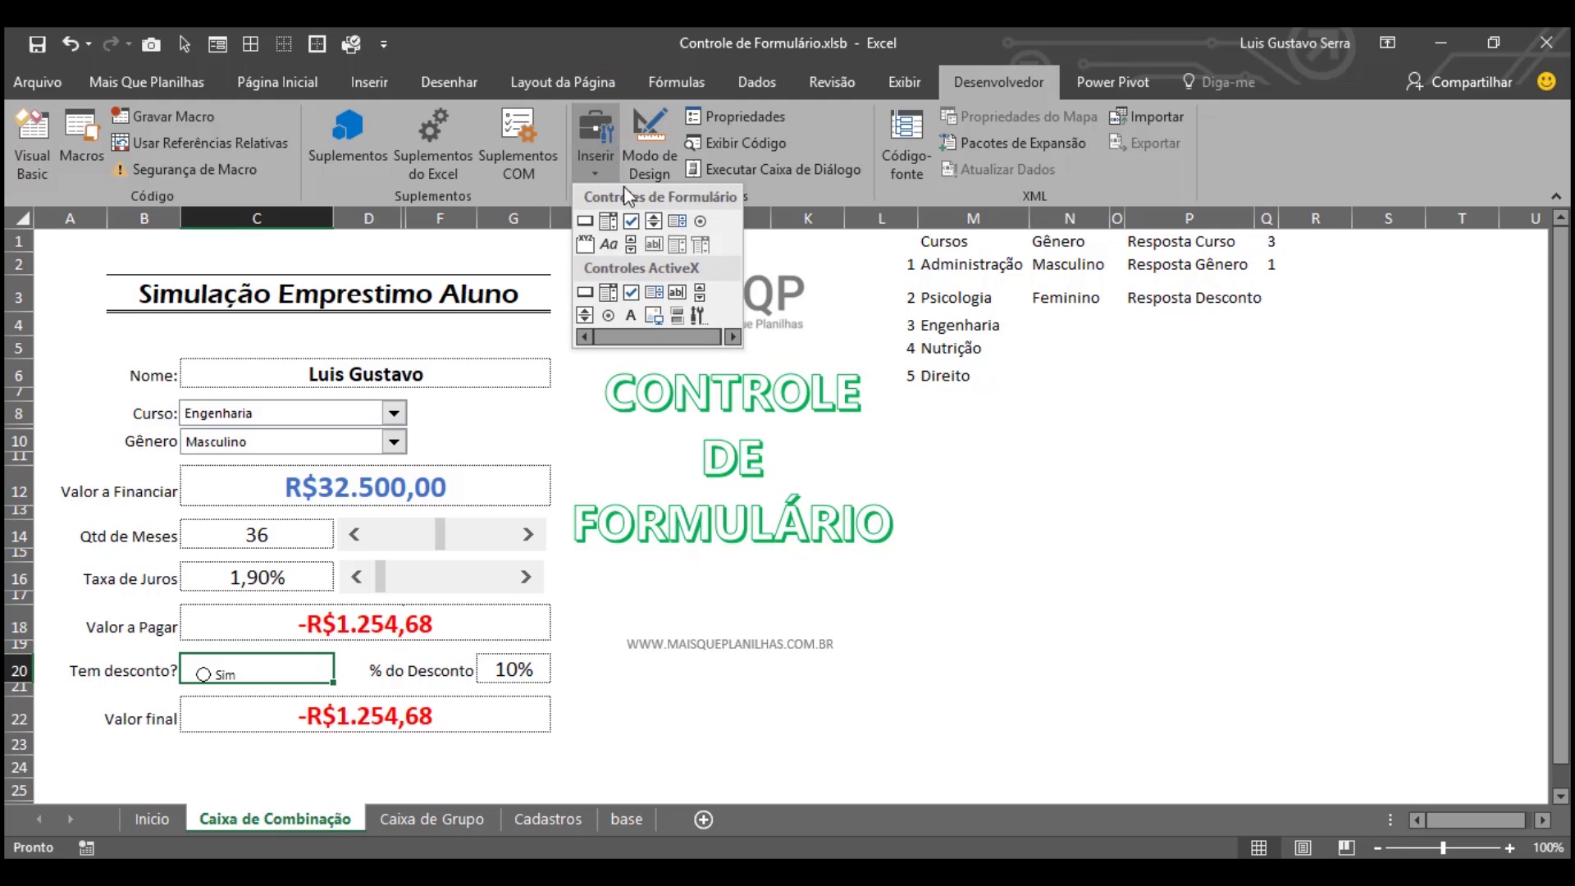
{"action": "left_click", "coordinate": [707, 220]}
{"action": "left_click", "coordinate": [288, 670]}
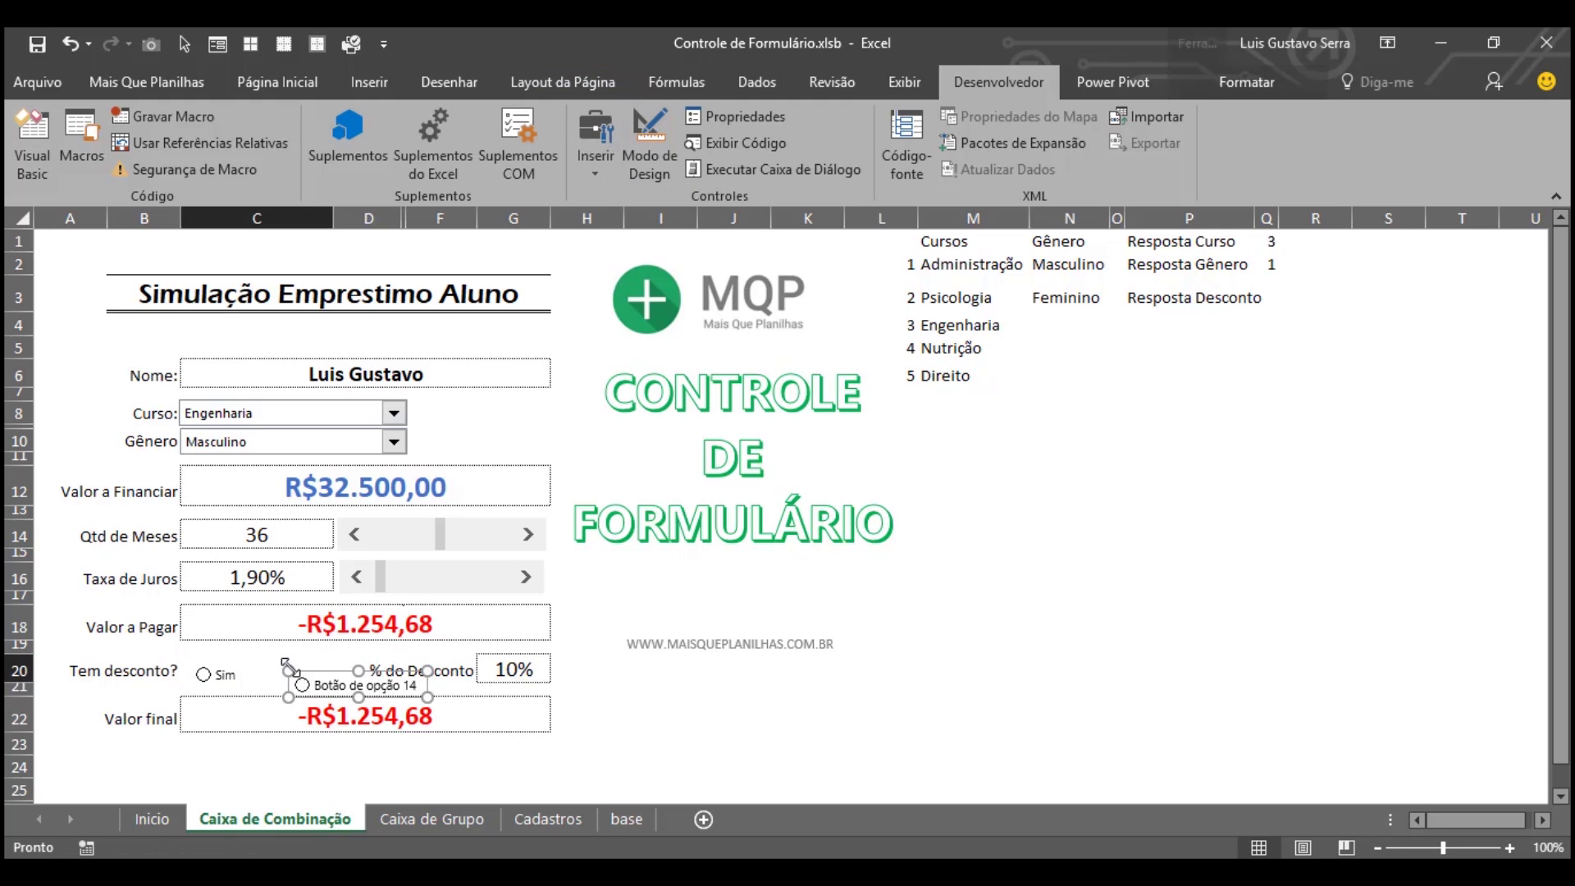
{"action": "left_click", "coordinate": [316, 688]}
{"action": "key", "text": "shift+End"}
{"action": "type", "text": "N"}
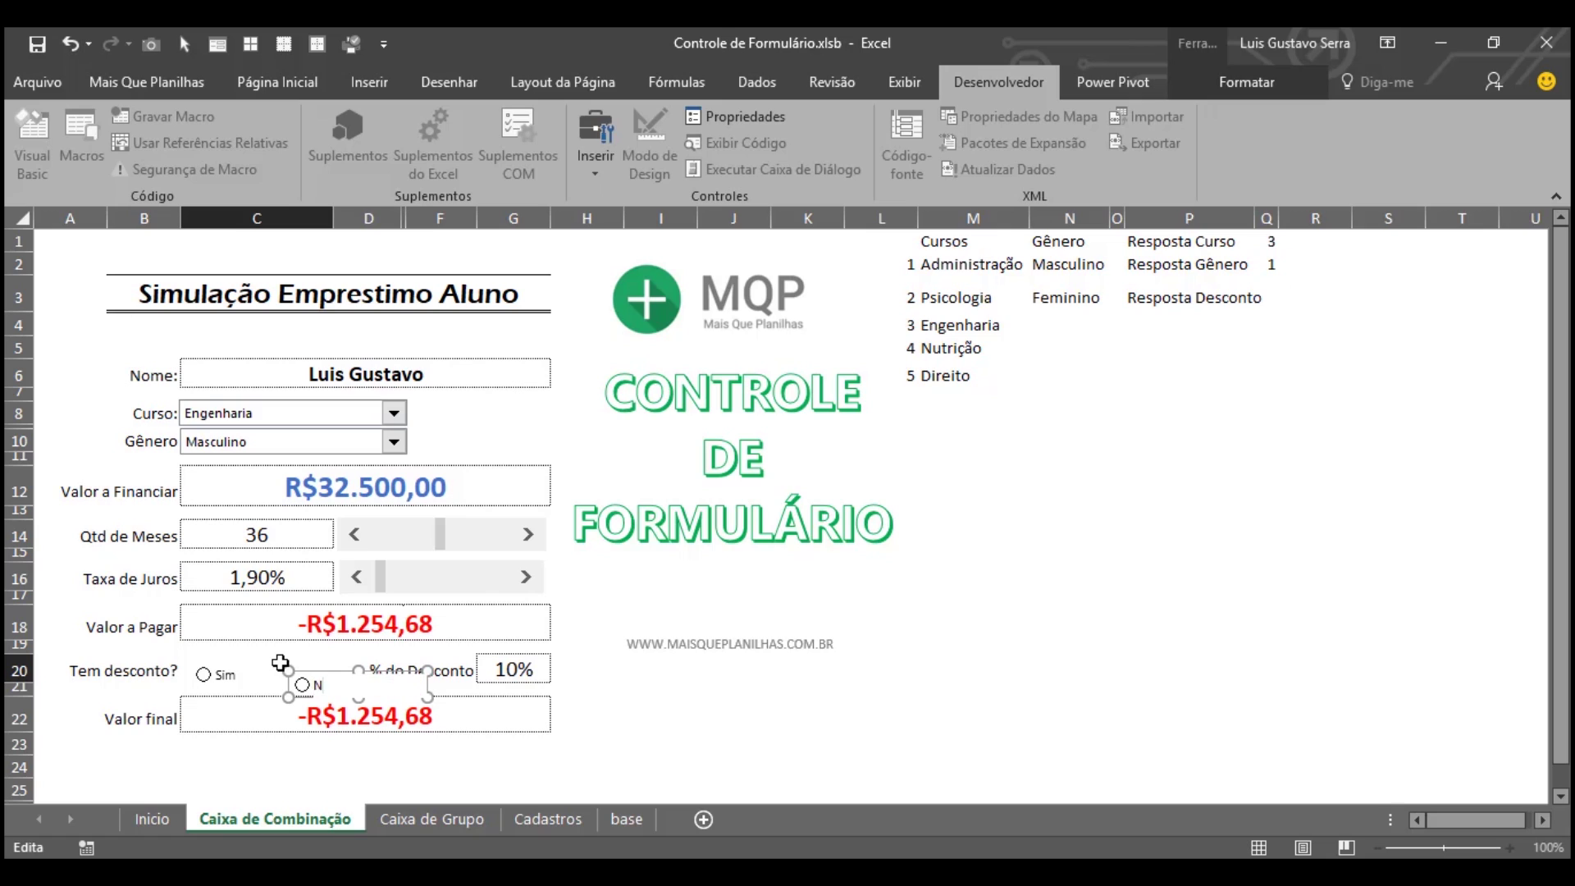
{"action": "left_click_drag", "start_coordinate": [427, 698], "coordinate": [323, 692]}
{"action": "left_click", "coordinate": [440, 677]}
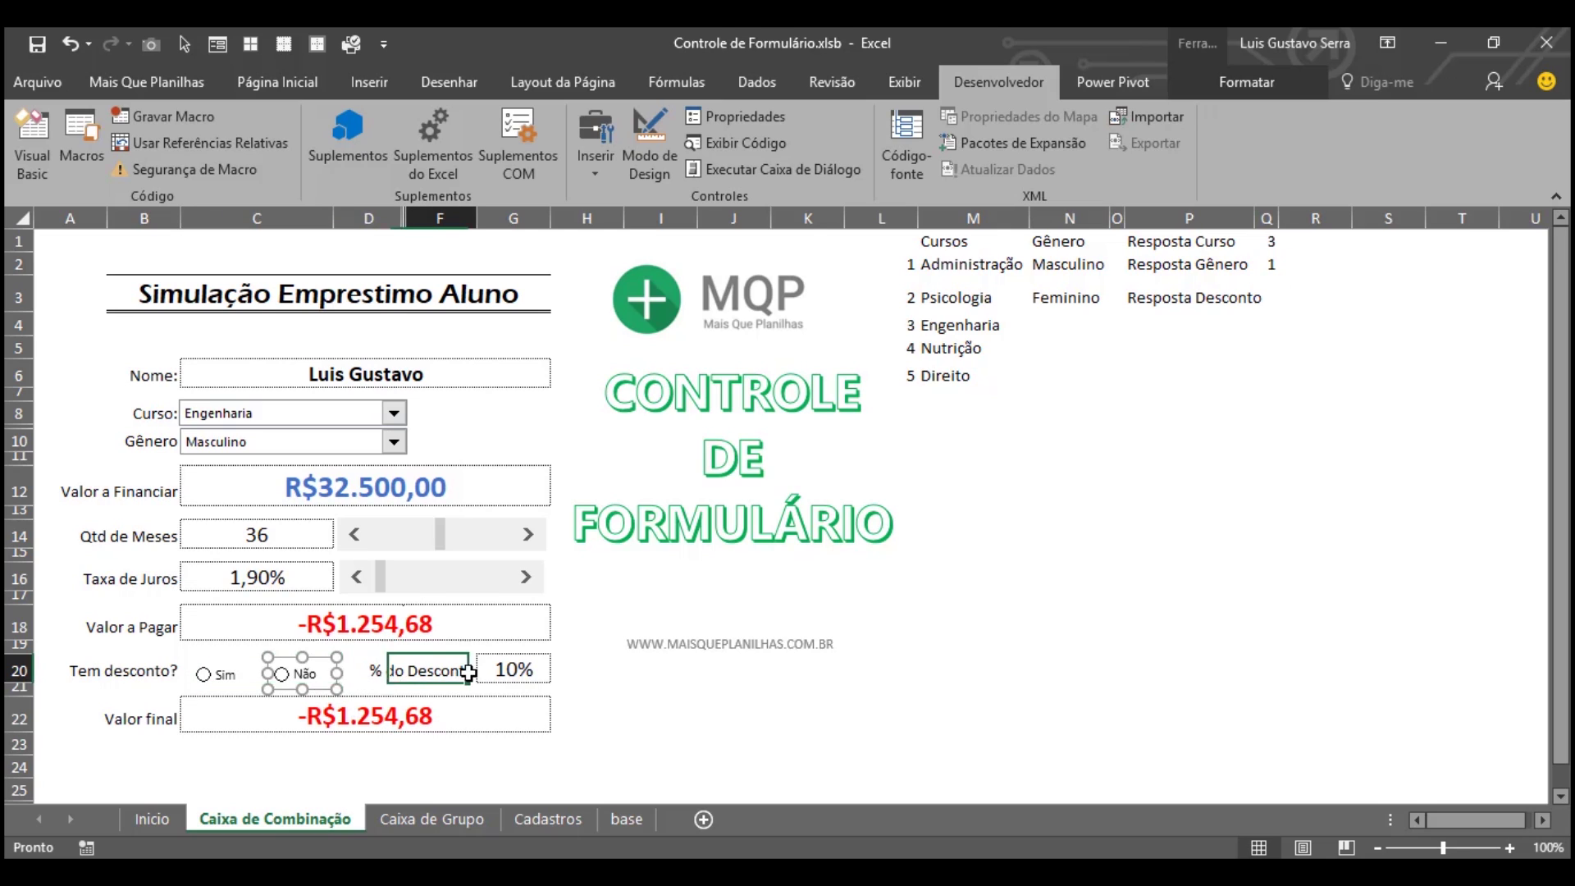
Step: Try both option buttons, and link the Não button to cell Q3 beside Resposta Desconto
{"action": "left_click", "coordinate": [283, 681]}
{"action": "left_click", "coordinate": [204, 672]}
{"action": "right_click", "coordinate": [279, 676]}
{"action": "left_click", "coordinate": [324, 657]}
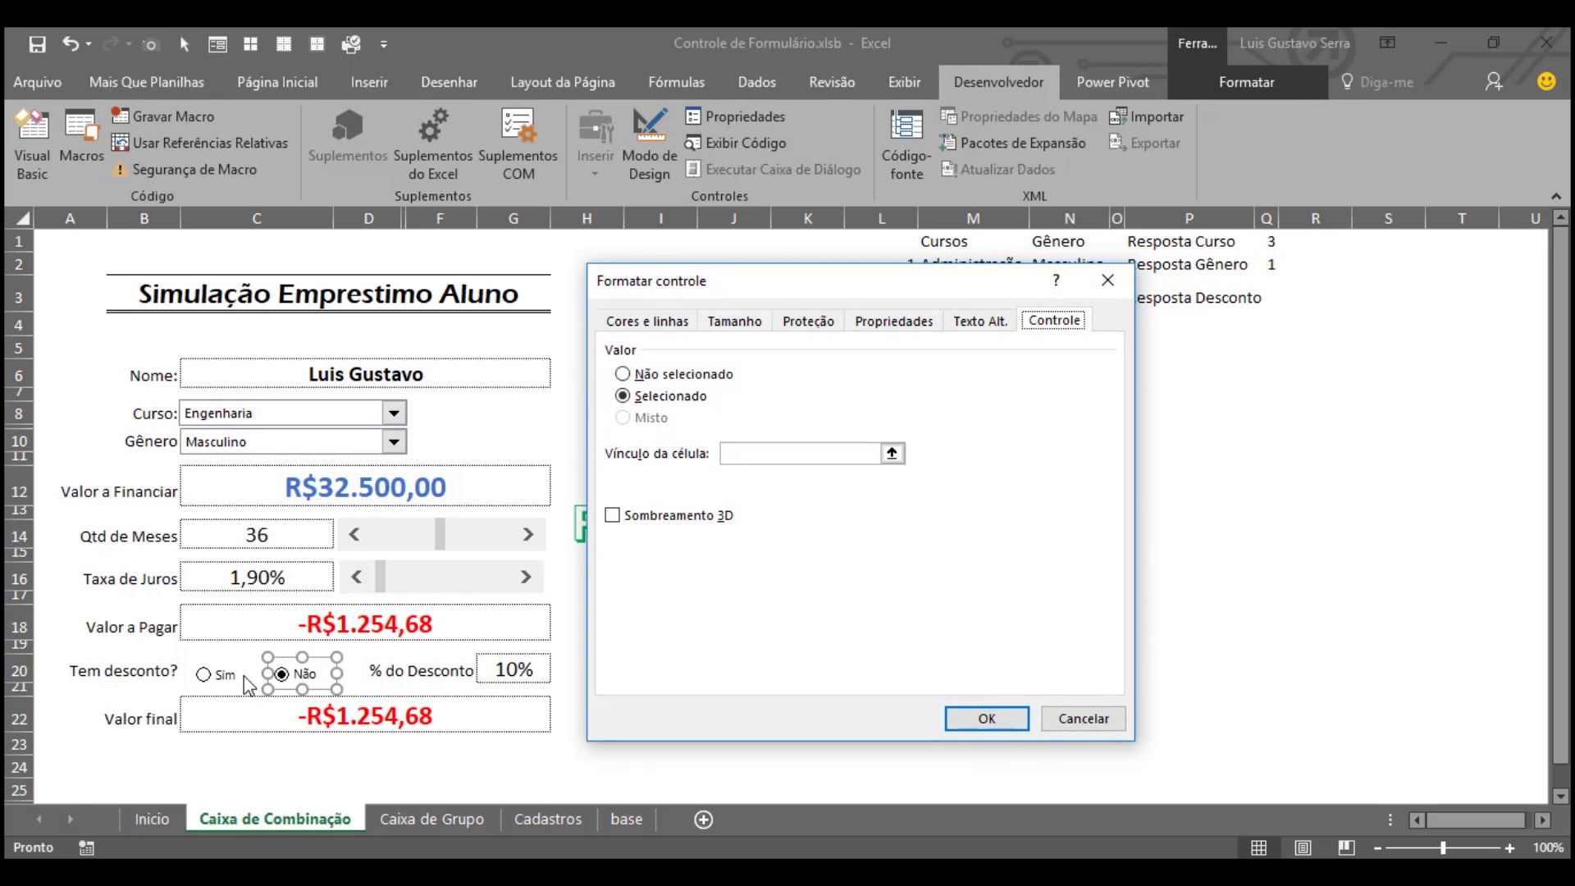
{"action": "left_click", "coordinate": [734, 453]}
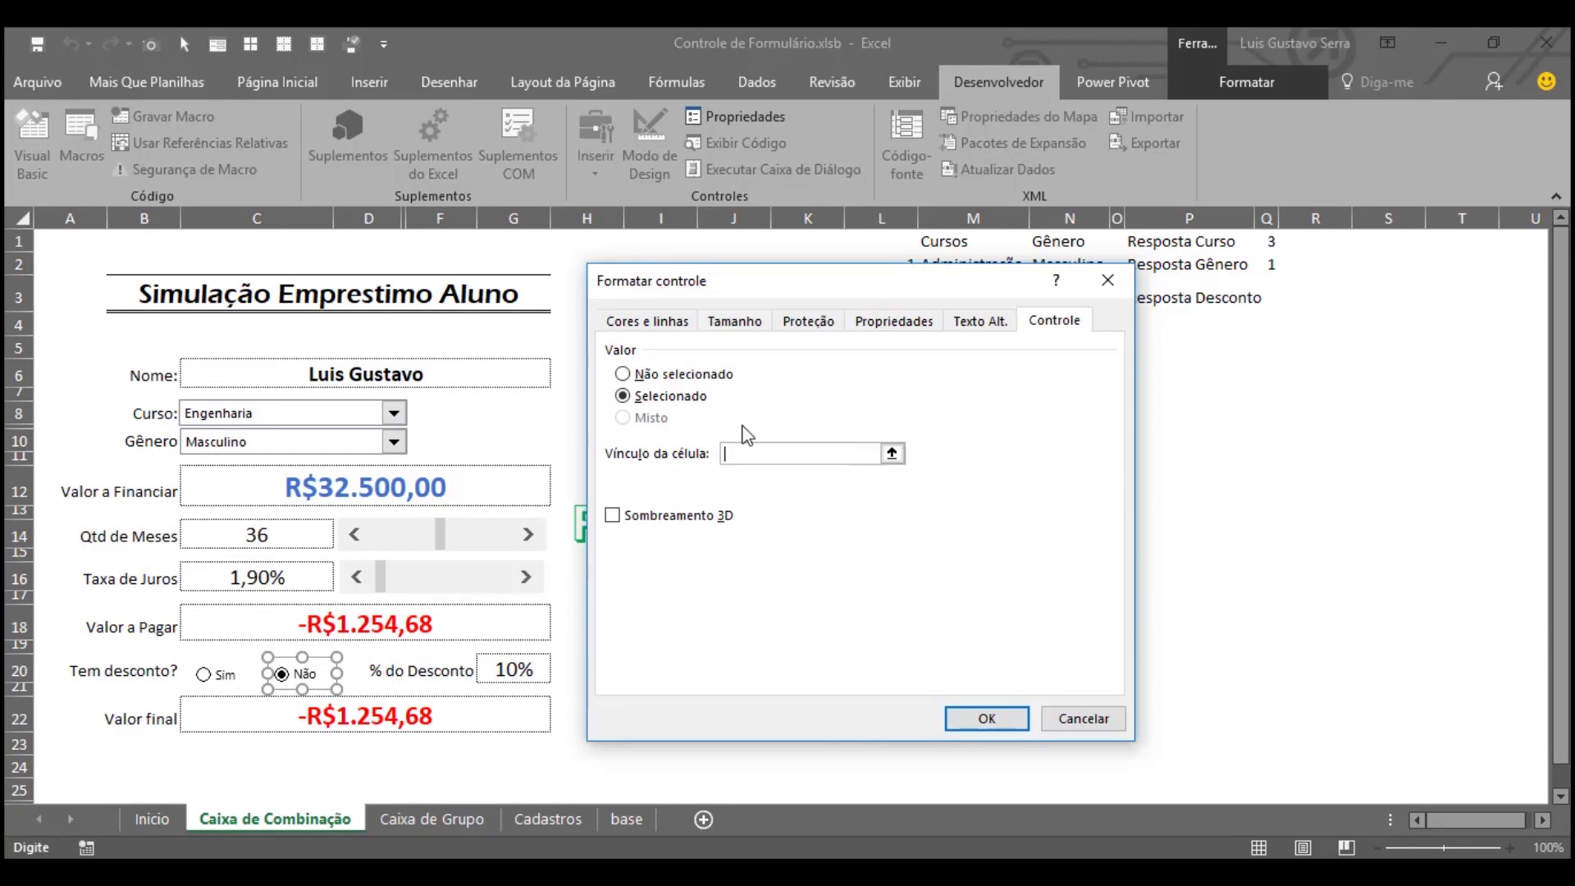
{"action": "left_click_drag", "start_coordinate": [810, 281], "coordinate": [763, 282]}
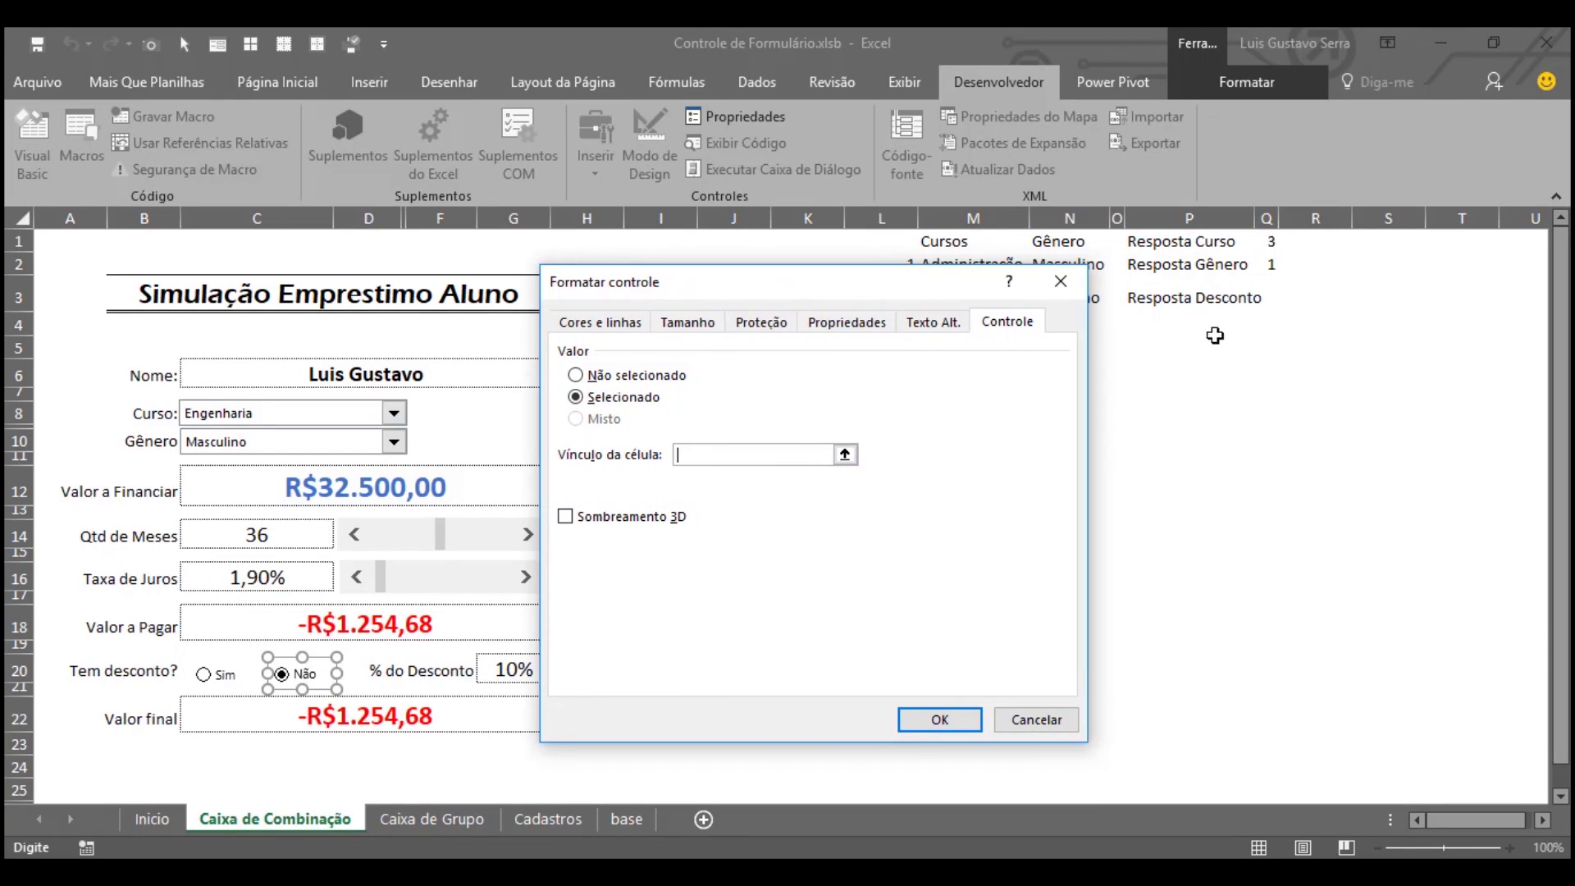
{"action": "left_click", "coordinate": [1270, 292]}
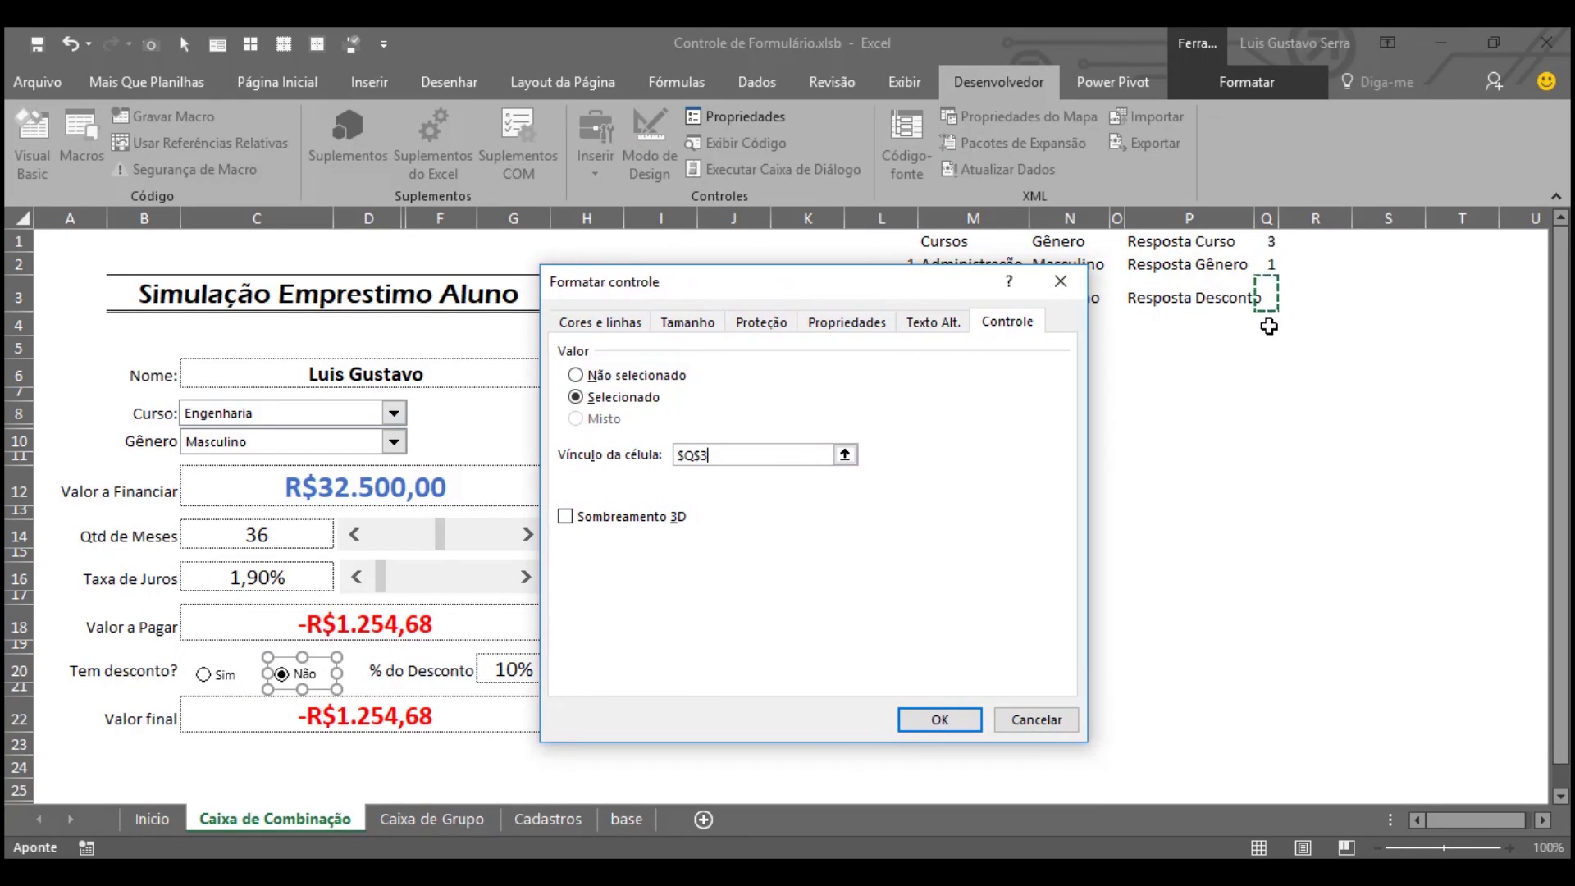
{"action": "left_click", "coordinate": [939, 720]}
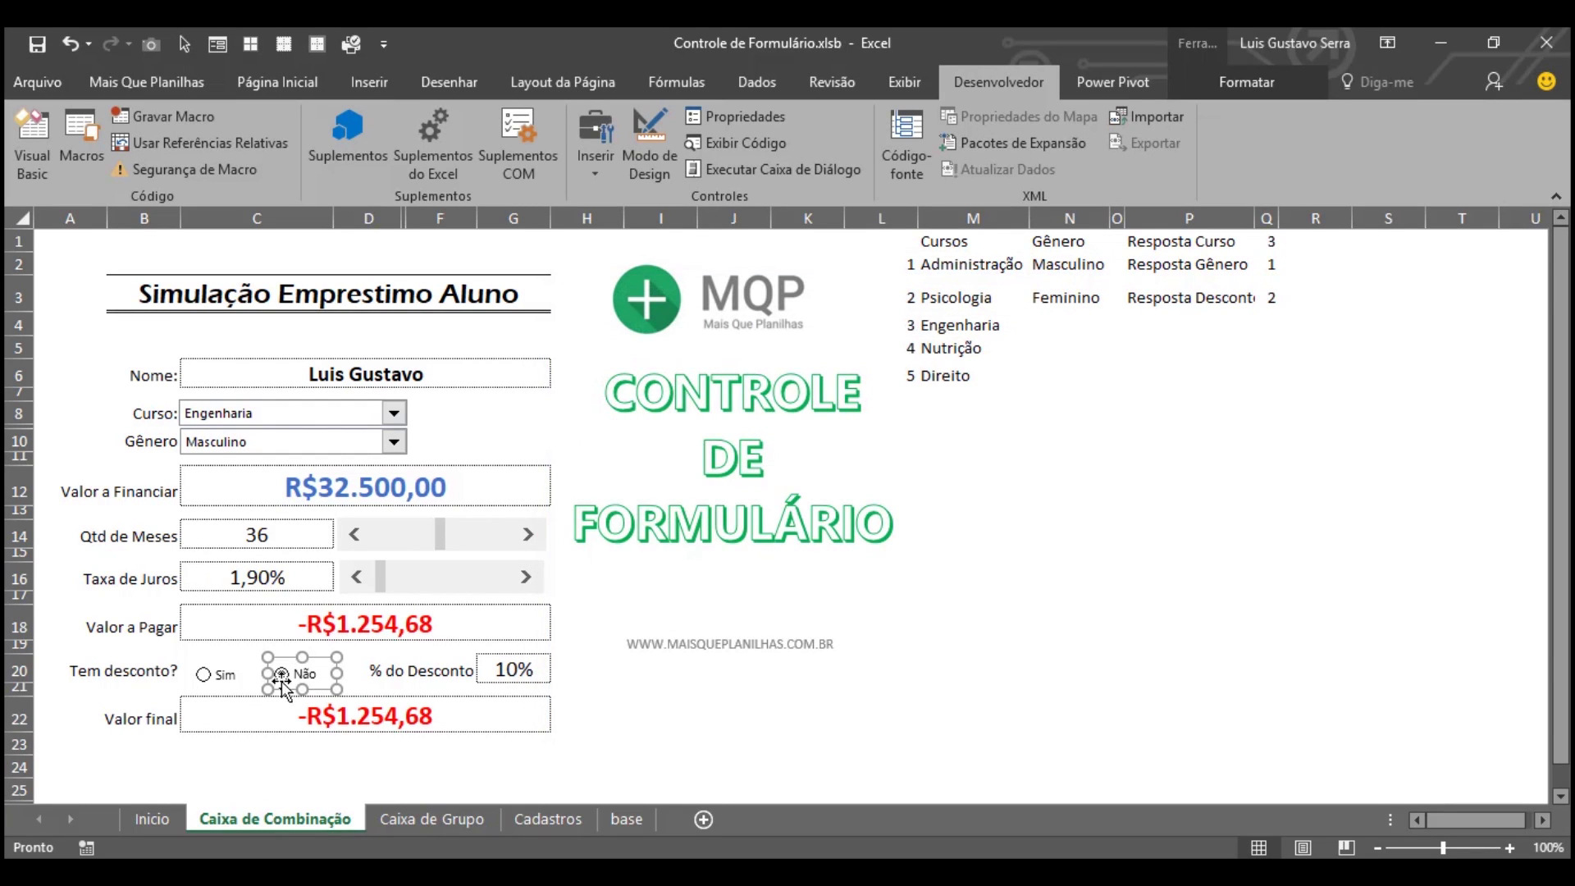
Step: Test the linked option buttons by choosing Sim and switching back to Não
{"action": "left_click", "coordinate": [222, 678]}
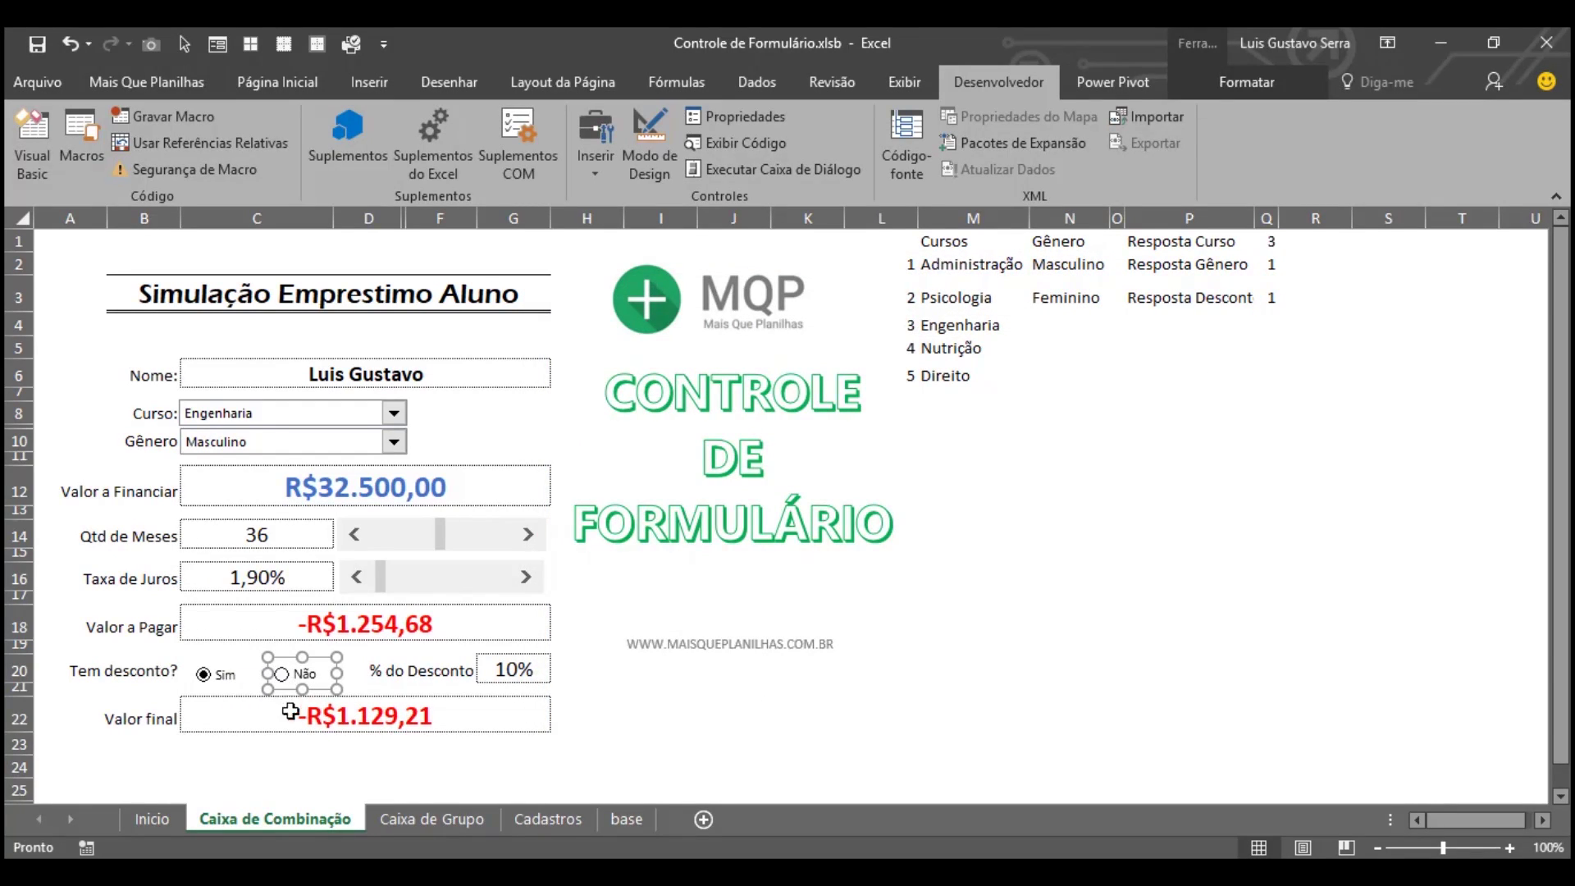
{"action": "left_click", "coordinate": [291, 710]}
{"action": "left_click", "coordinate": [282, 675]}
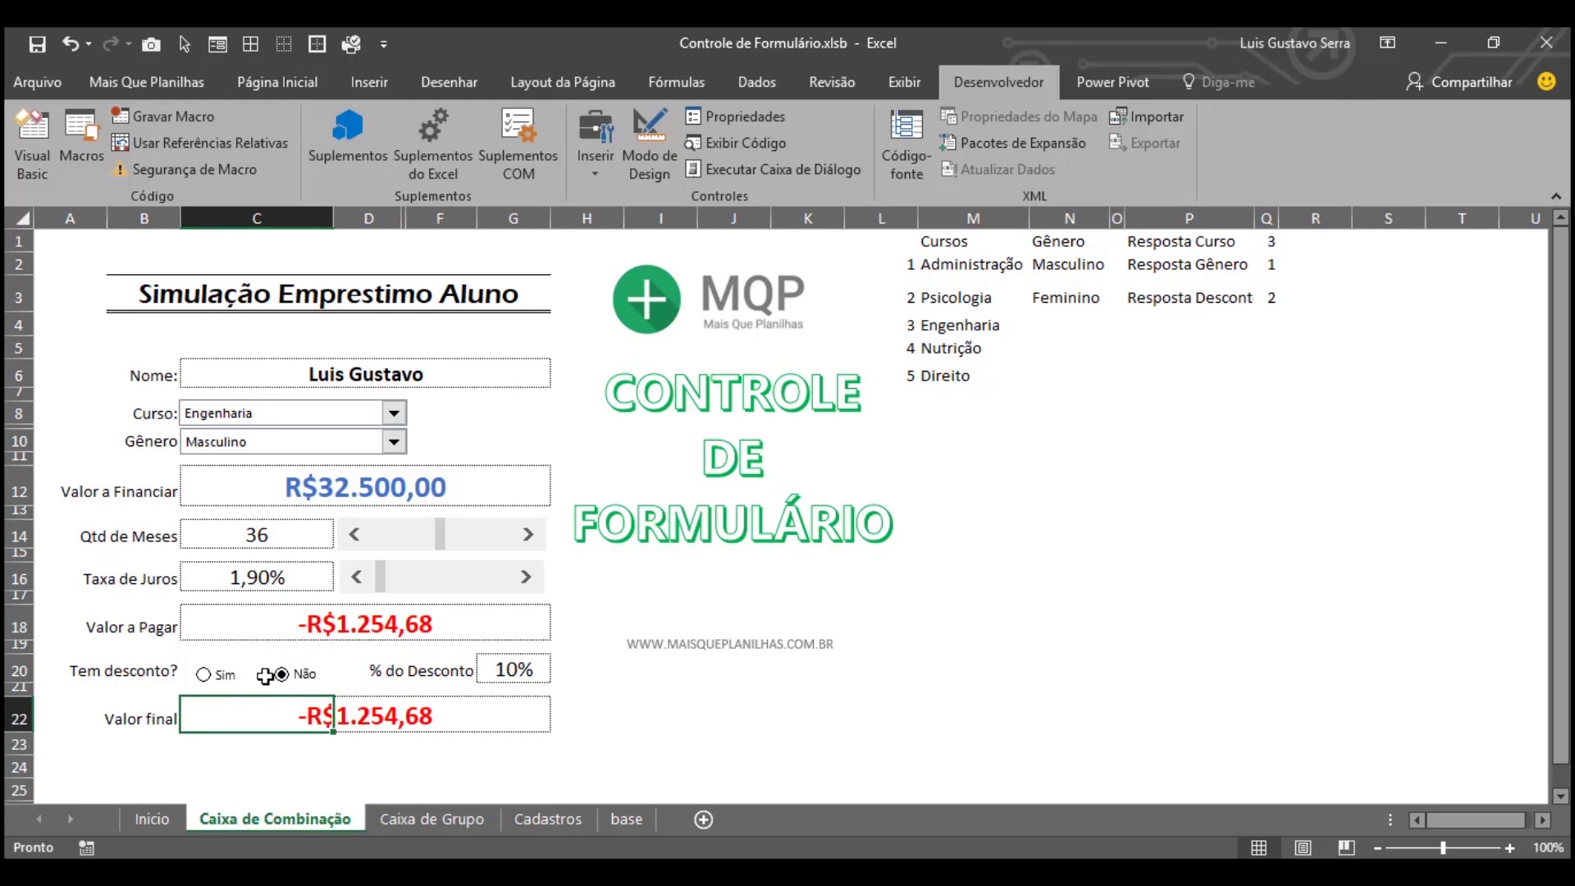
Step: Examine the SE formula in Valor final with Não selected and again with Sim selected
{"action": "double_click", "coordinate": [210, 714]}
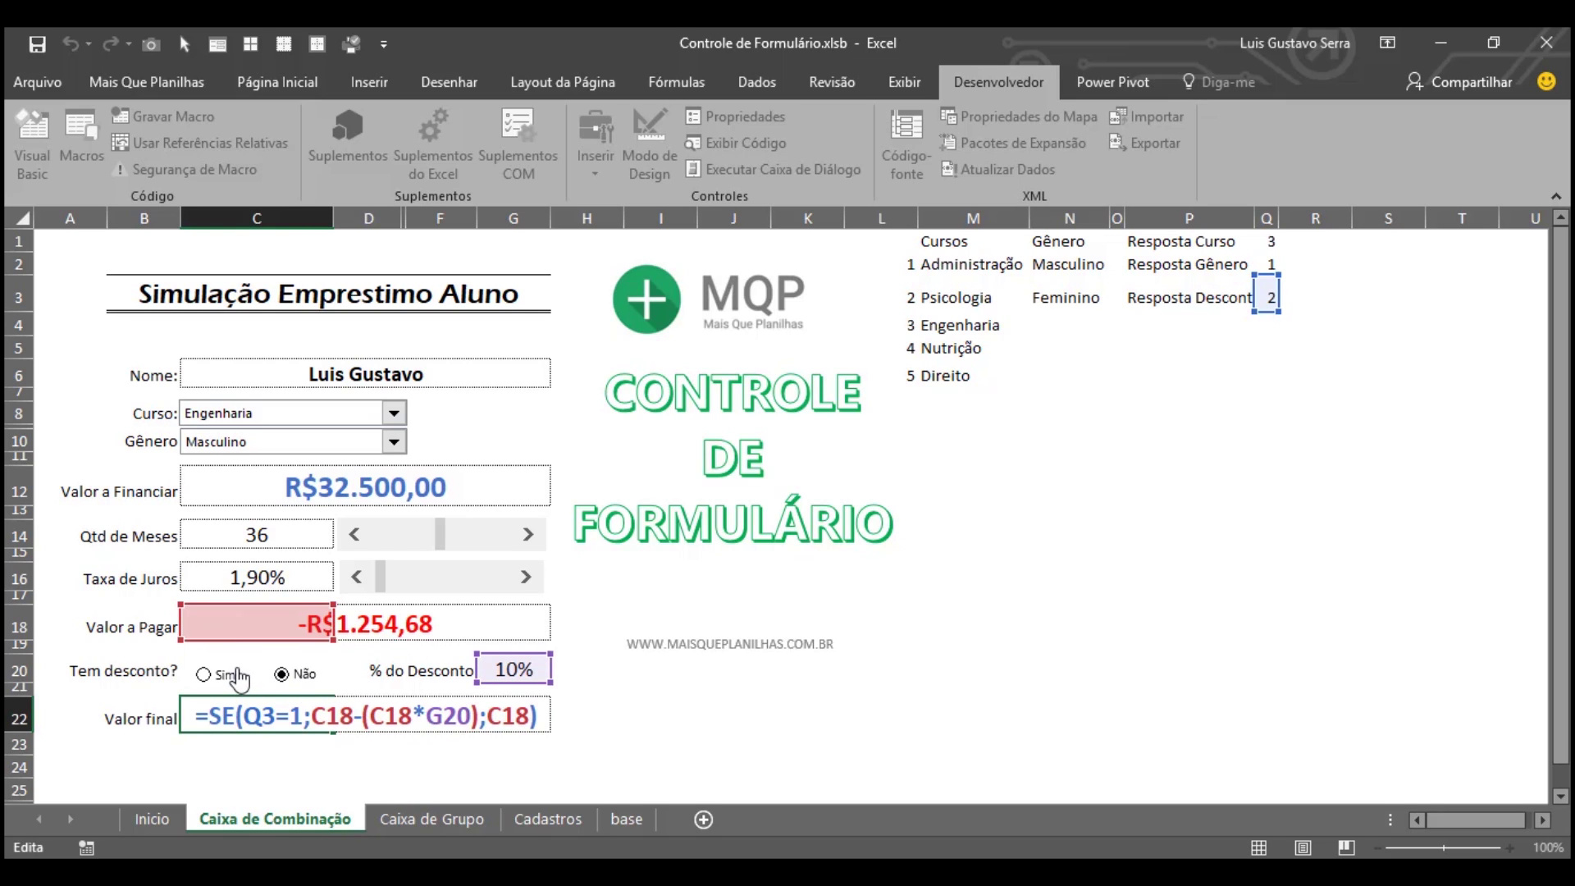
{"action": "left_click", "coordinate": [222, 684]}
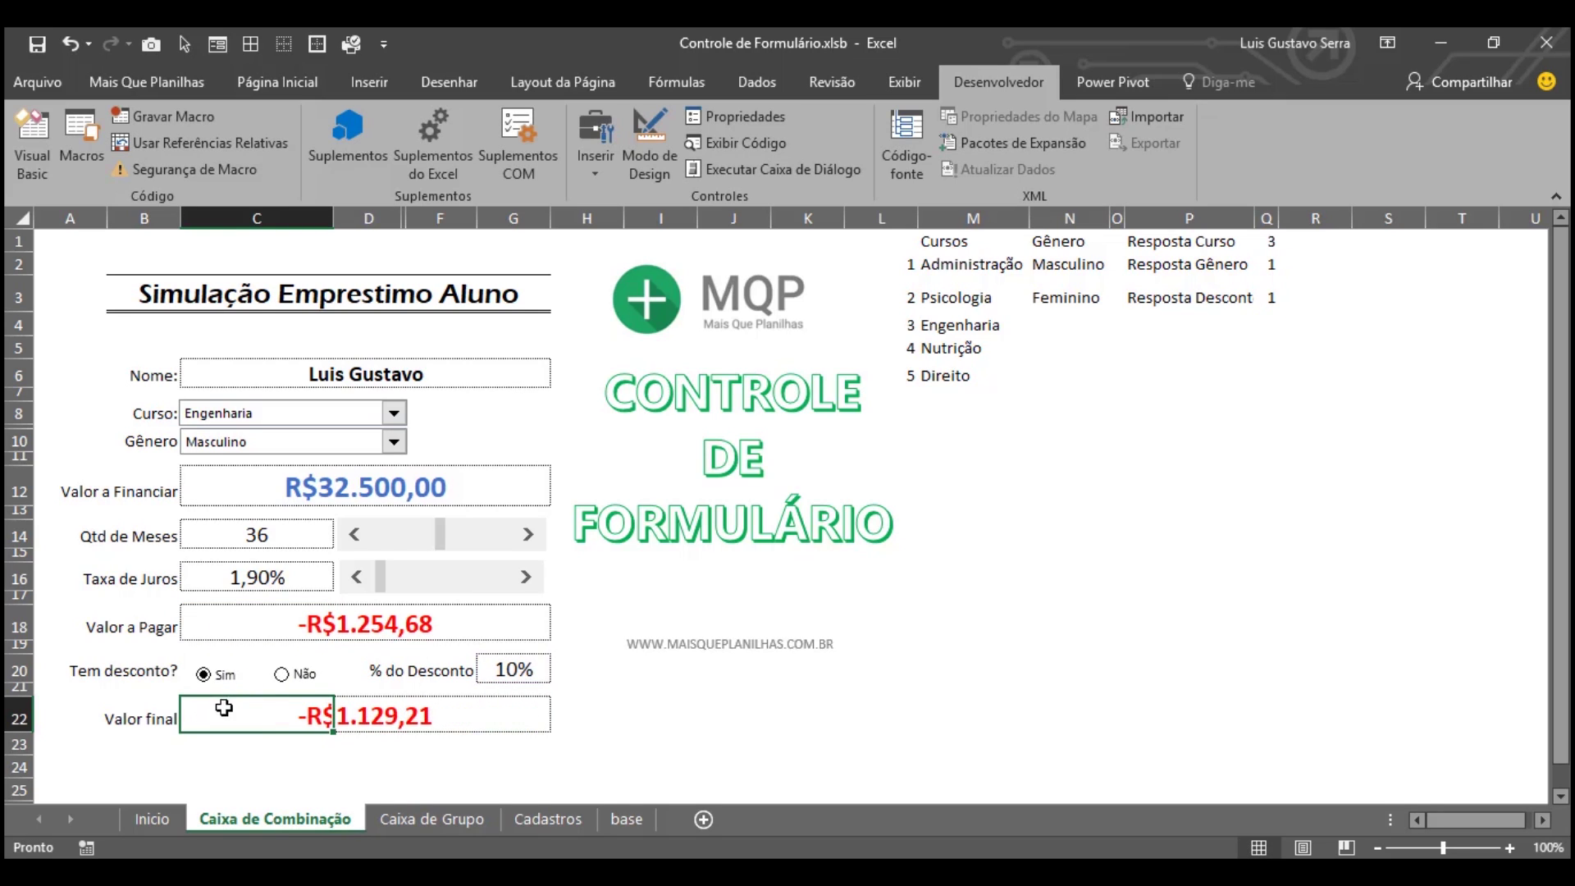
{"action": "double_click", "coordinate": [224, 707]}
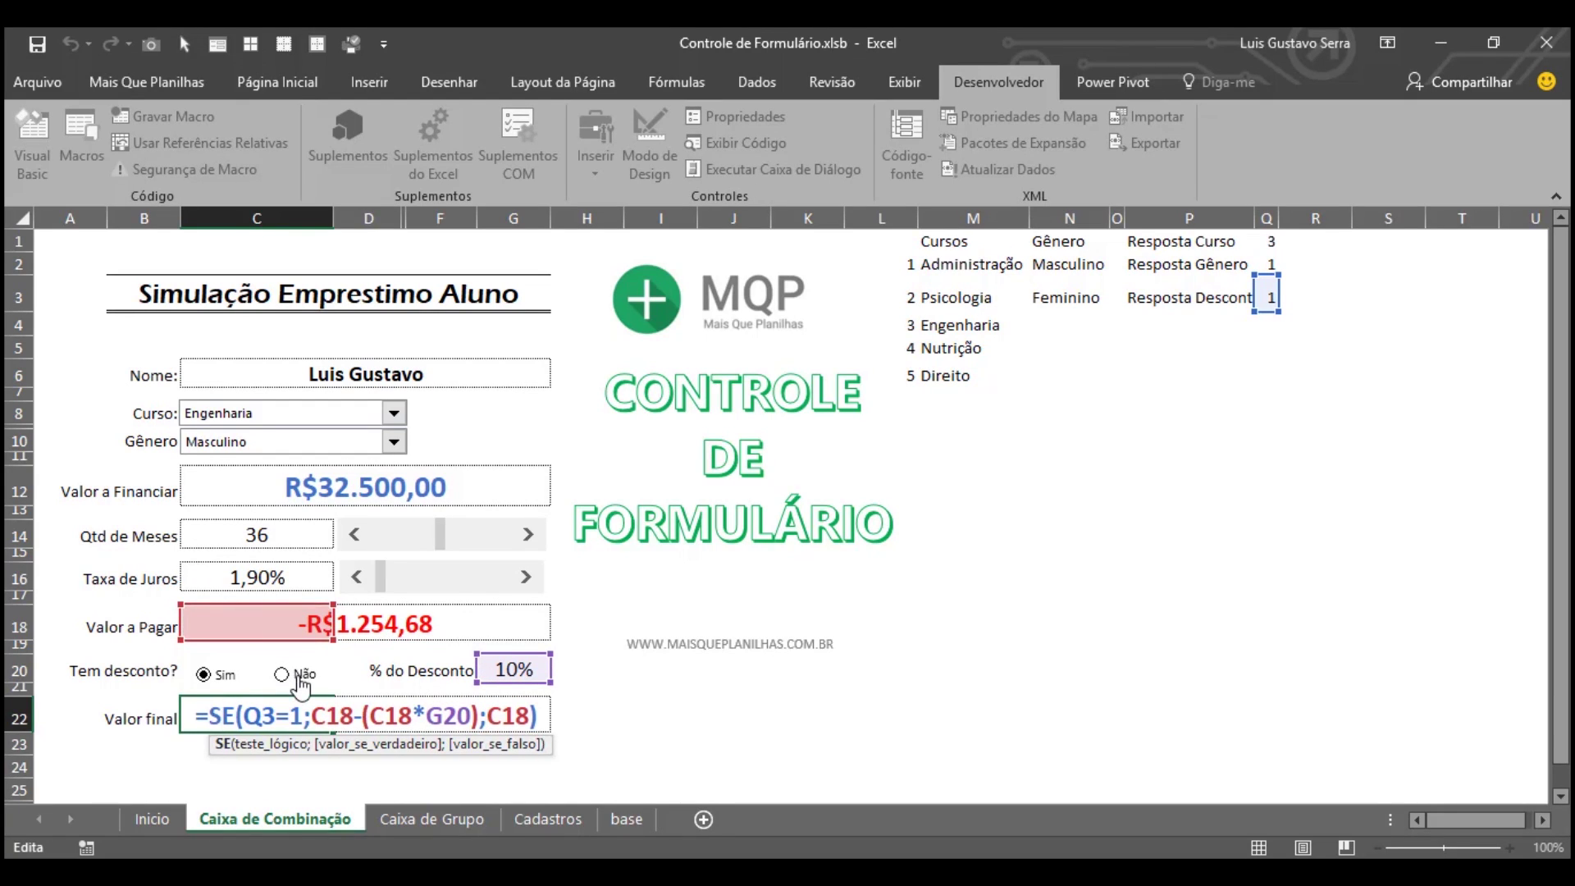
{"action": "left_click", "coordinate": [297, 679]}
{"action": "left_click", "coordinate": [213, 680]}
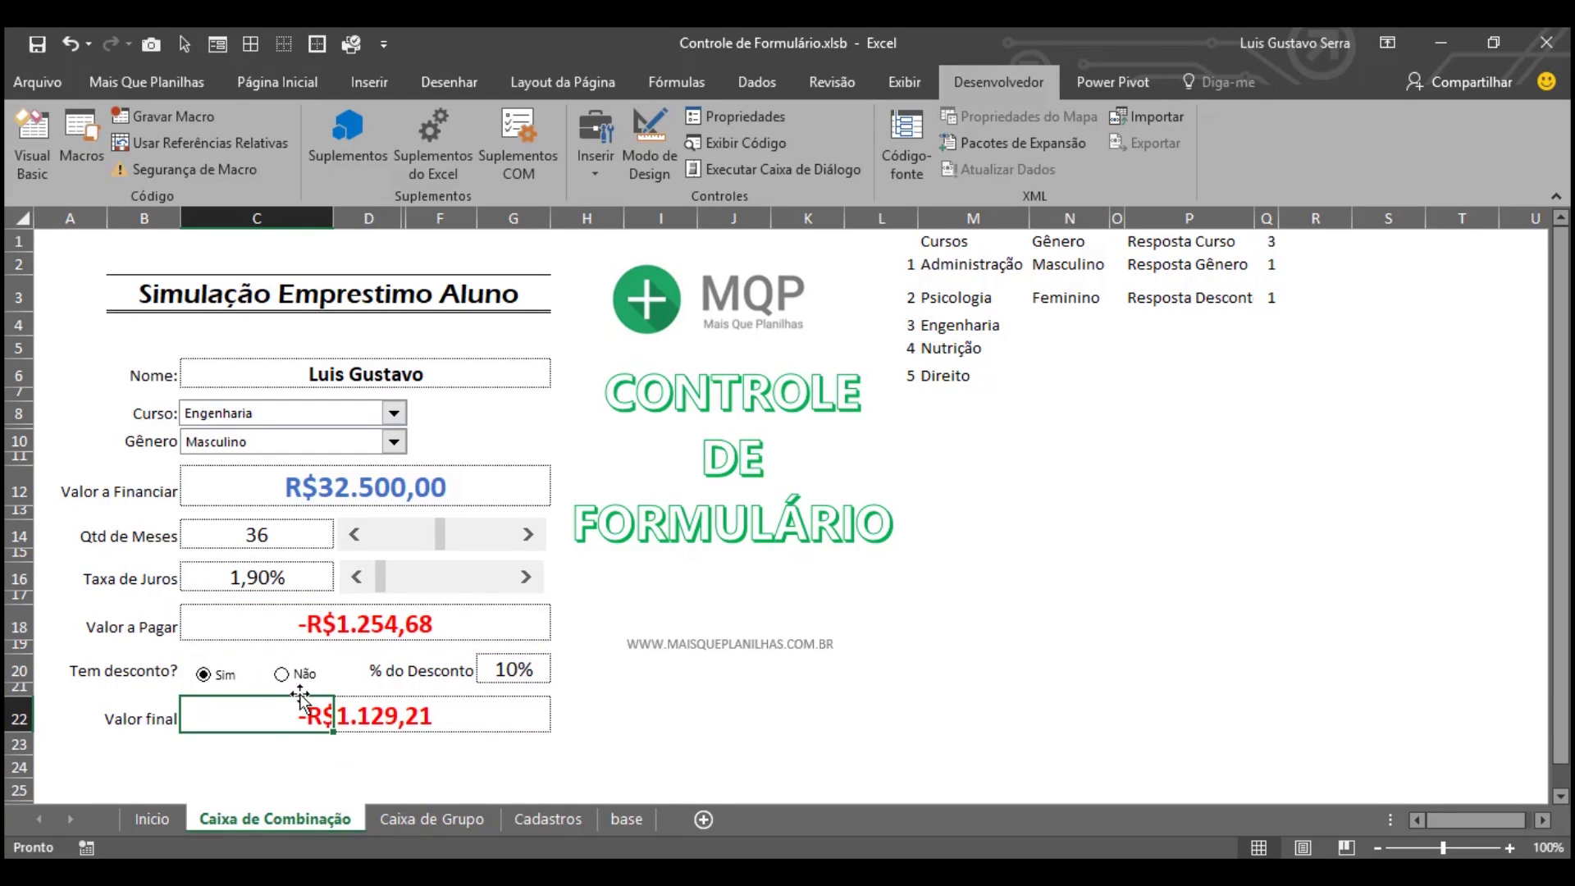
Step: Switch the discount to Não and back to Sim, and set % do Desconto to 30%
{"action": "left_click", "coordinate": [150, 653]}
{"action": "left_click", "coordinate": [282, 674]}
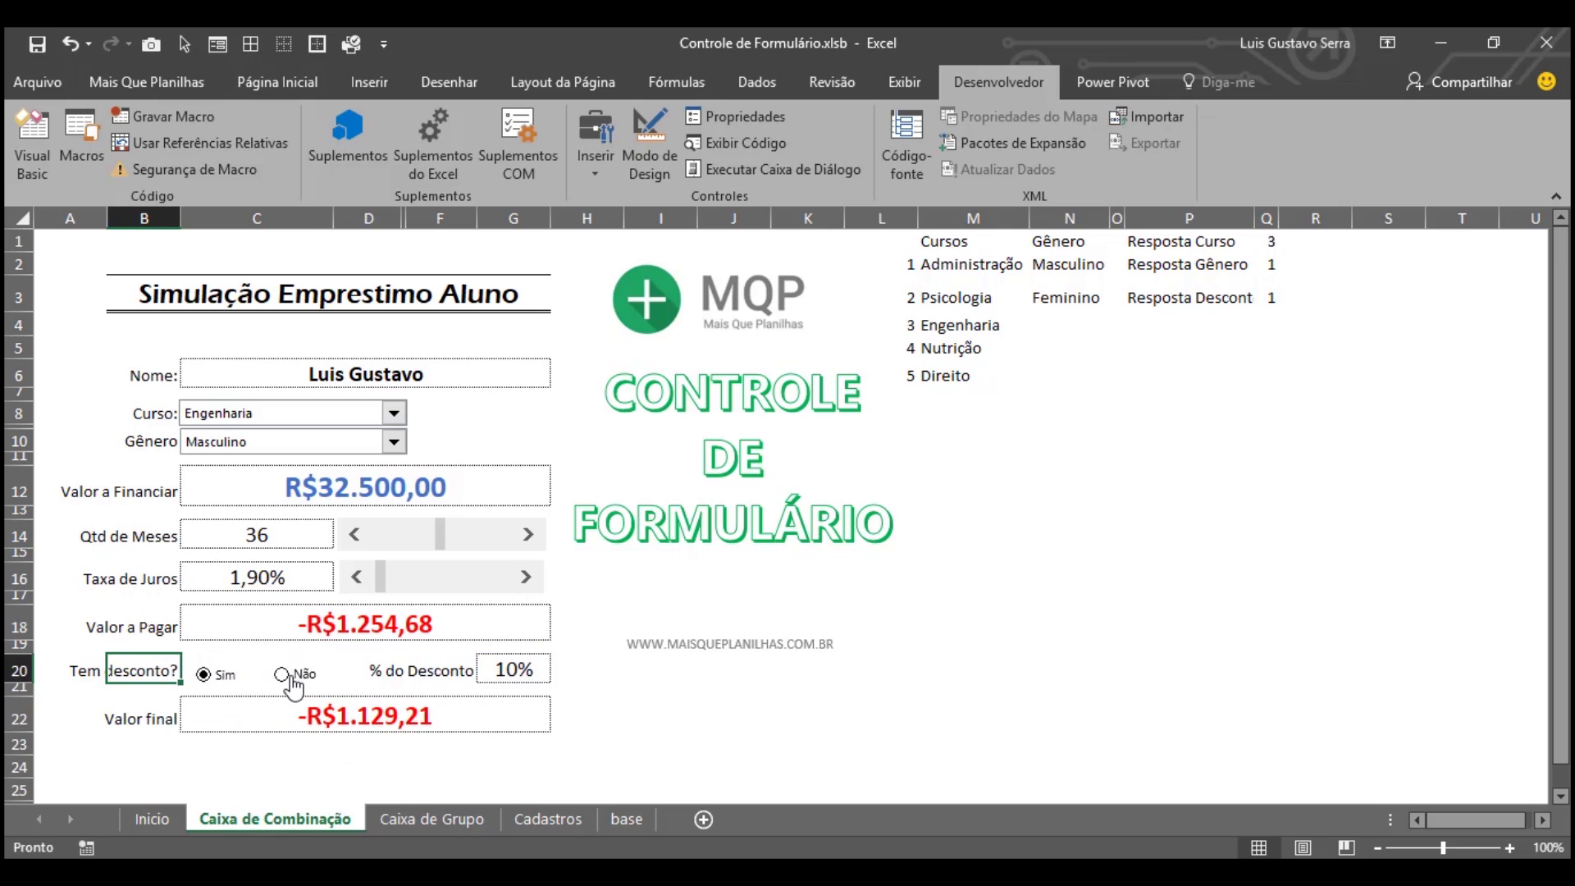
{"action": "left_click", "coordinate": [207, 675]}
{"action": "left_click", "coordinate": [492, 670]}
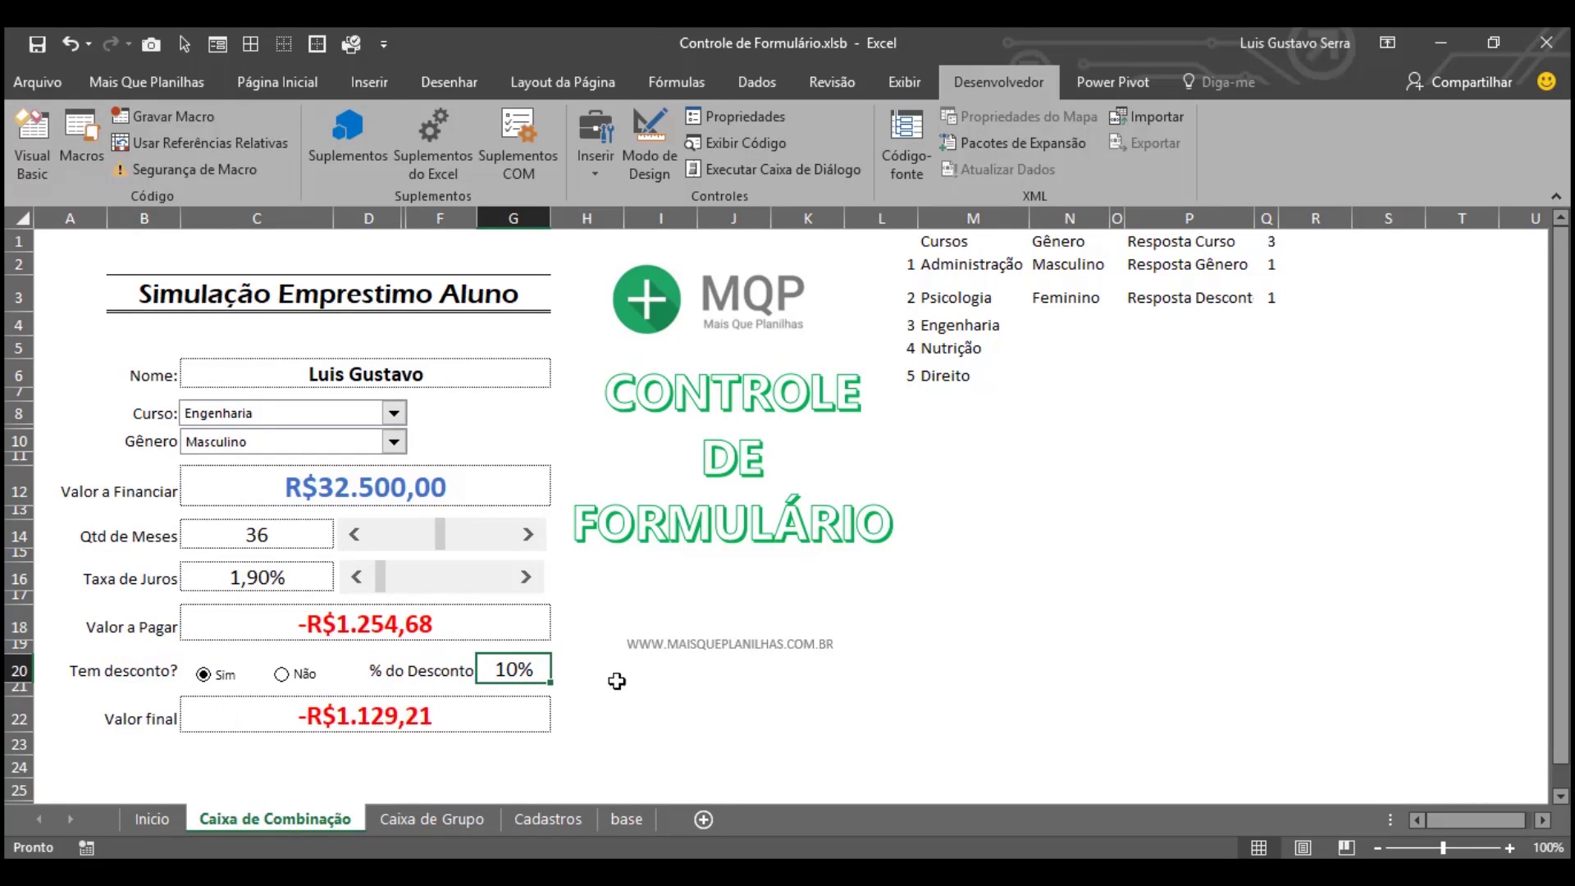
{"action": "type", "text": "30"}
{"action": "key", "text": "Return"}
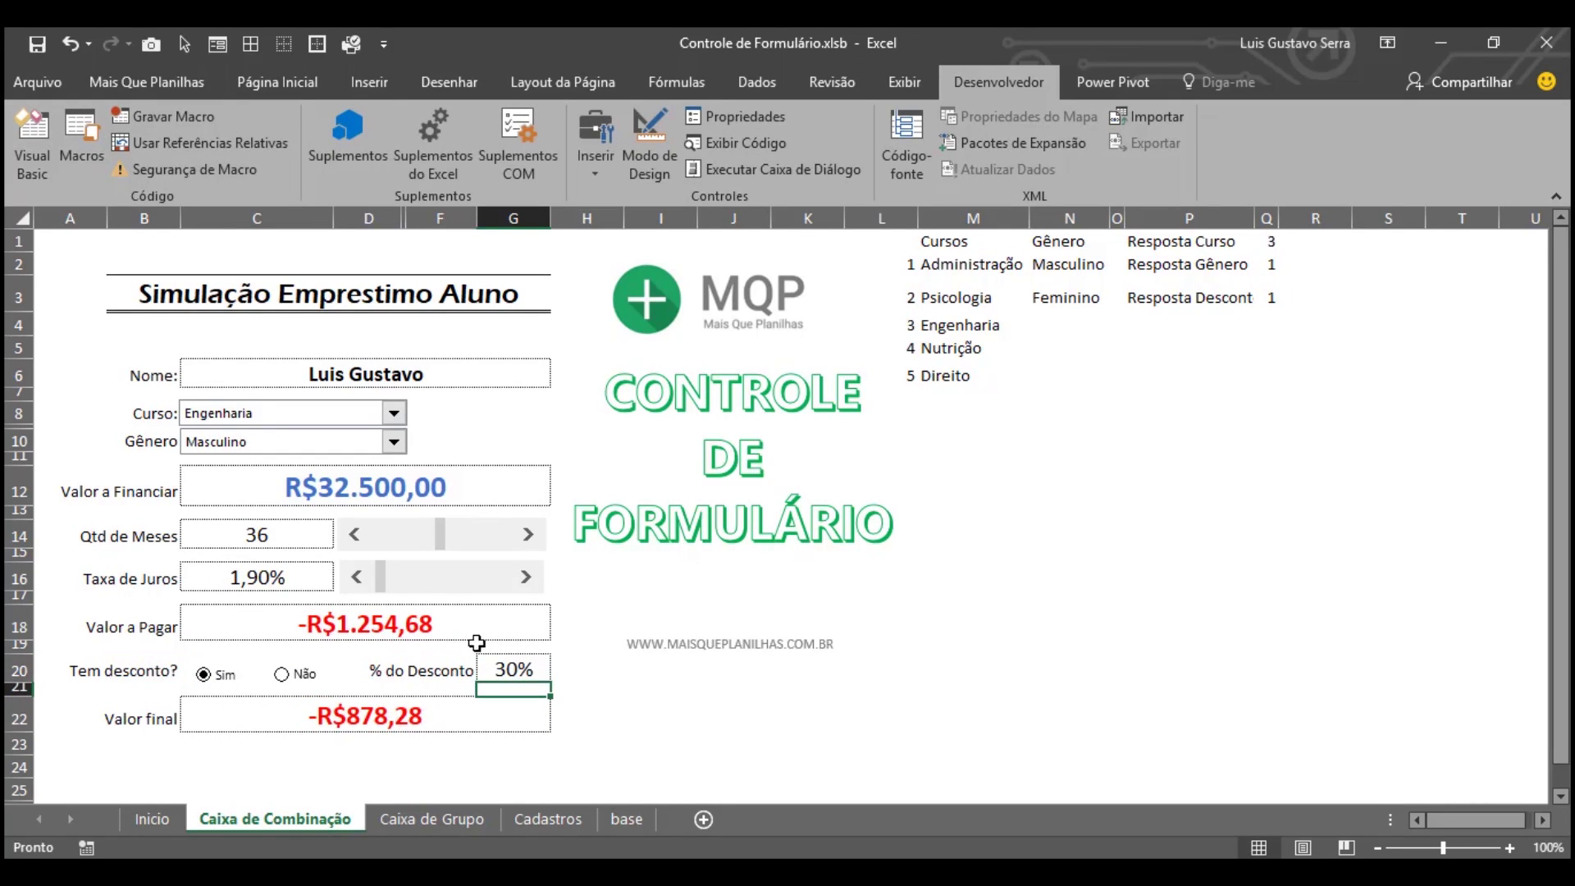
Step: Test the 30% discount by alternating between Sim and Não, with a brief visit to the Caixa de Grupo sheet
{"action": "left_click", "coordinate": [490, 673]}
{"action": "left_click", "coordinate": [281, 679]}
{"action": "left_click", "coordinate": [225, 683]}
{"action": "left_click", "coordinate": [282, 677]}
{"action": "left_click", "coordinate": [435, 819]}
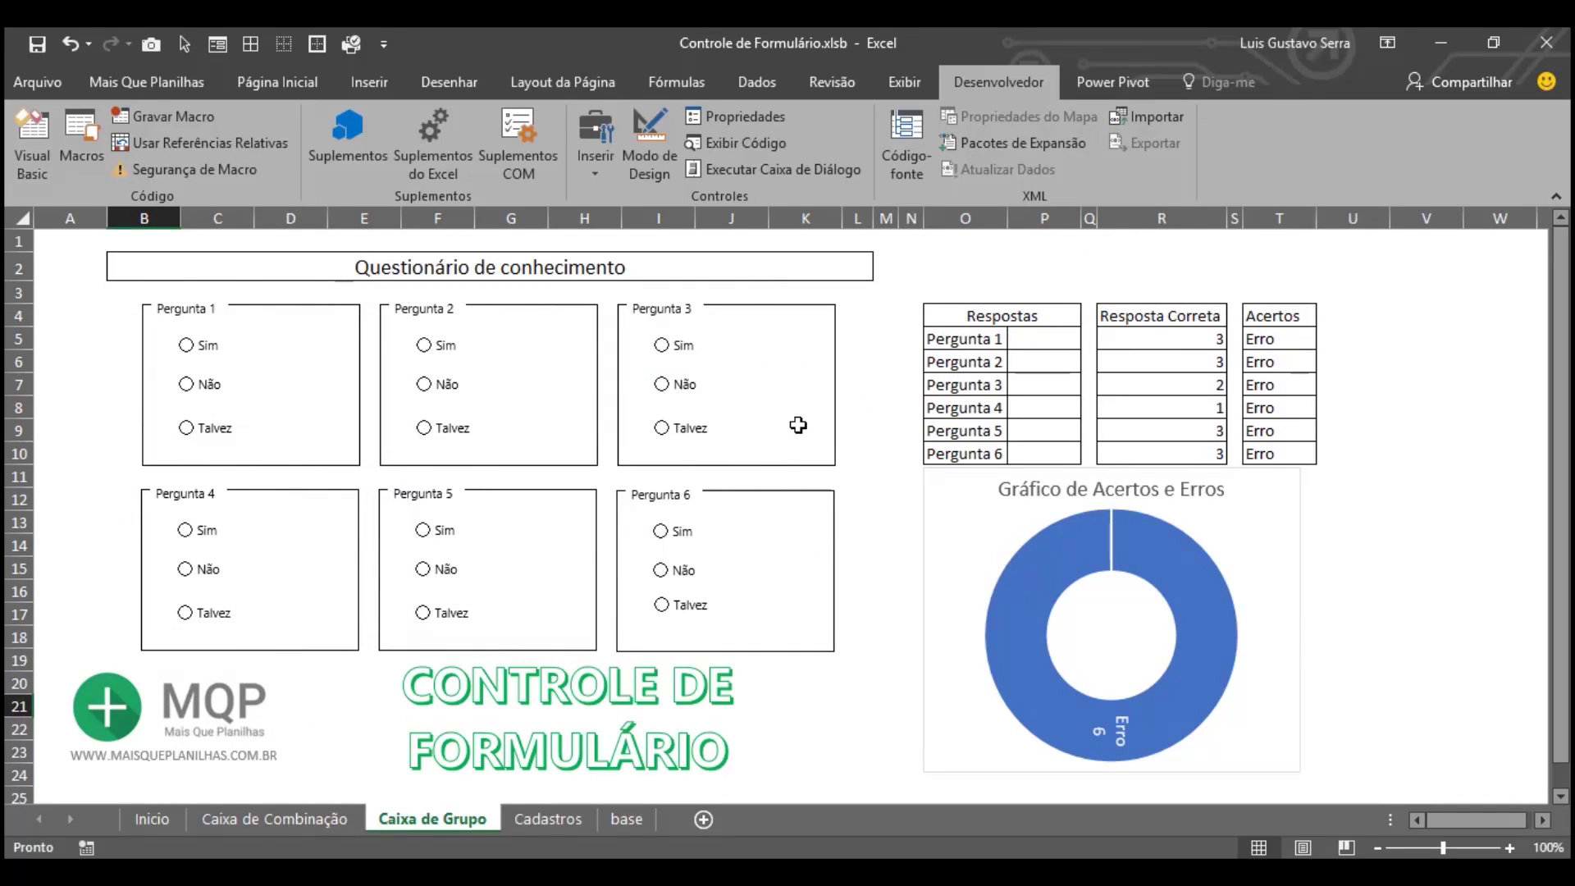
{"action": "left_click", "coordinate": [307, 817]}
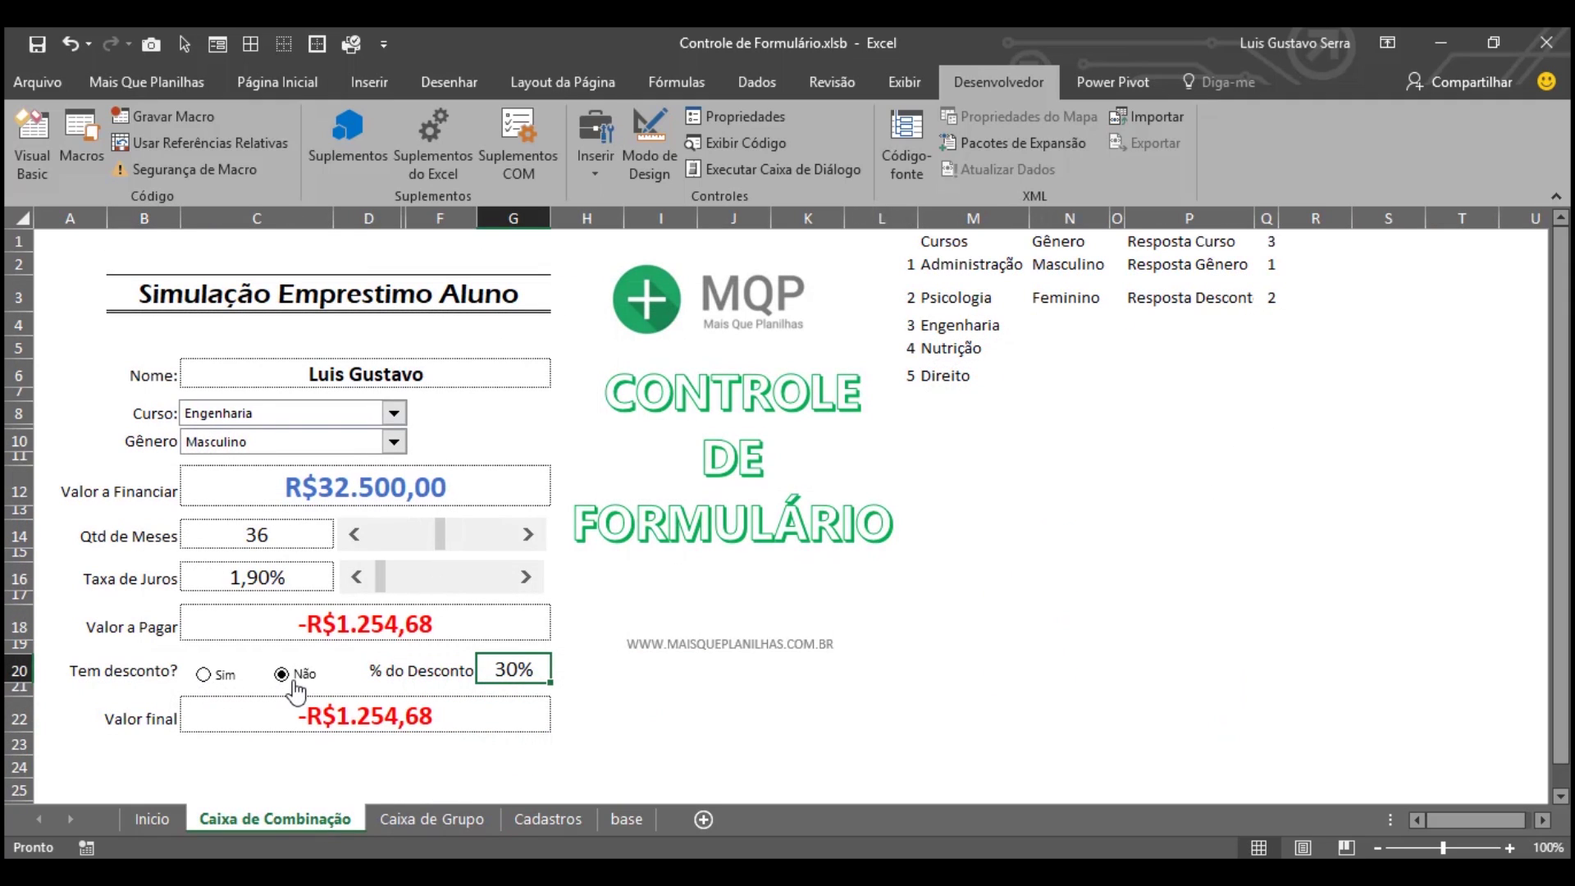
{"action": "left_click", "coordinate": [220, 681]}
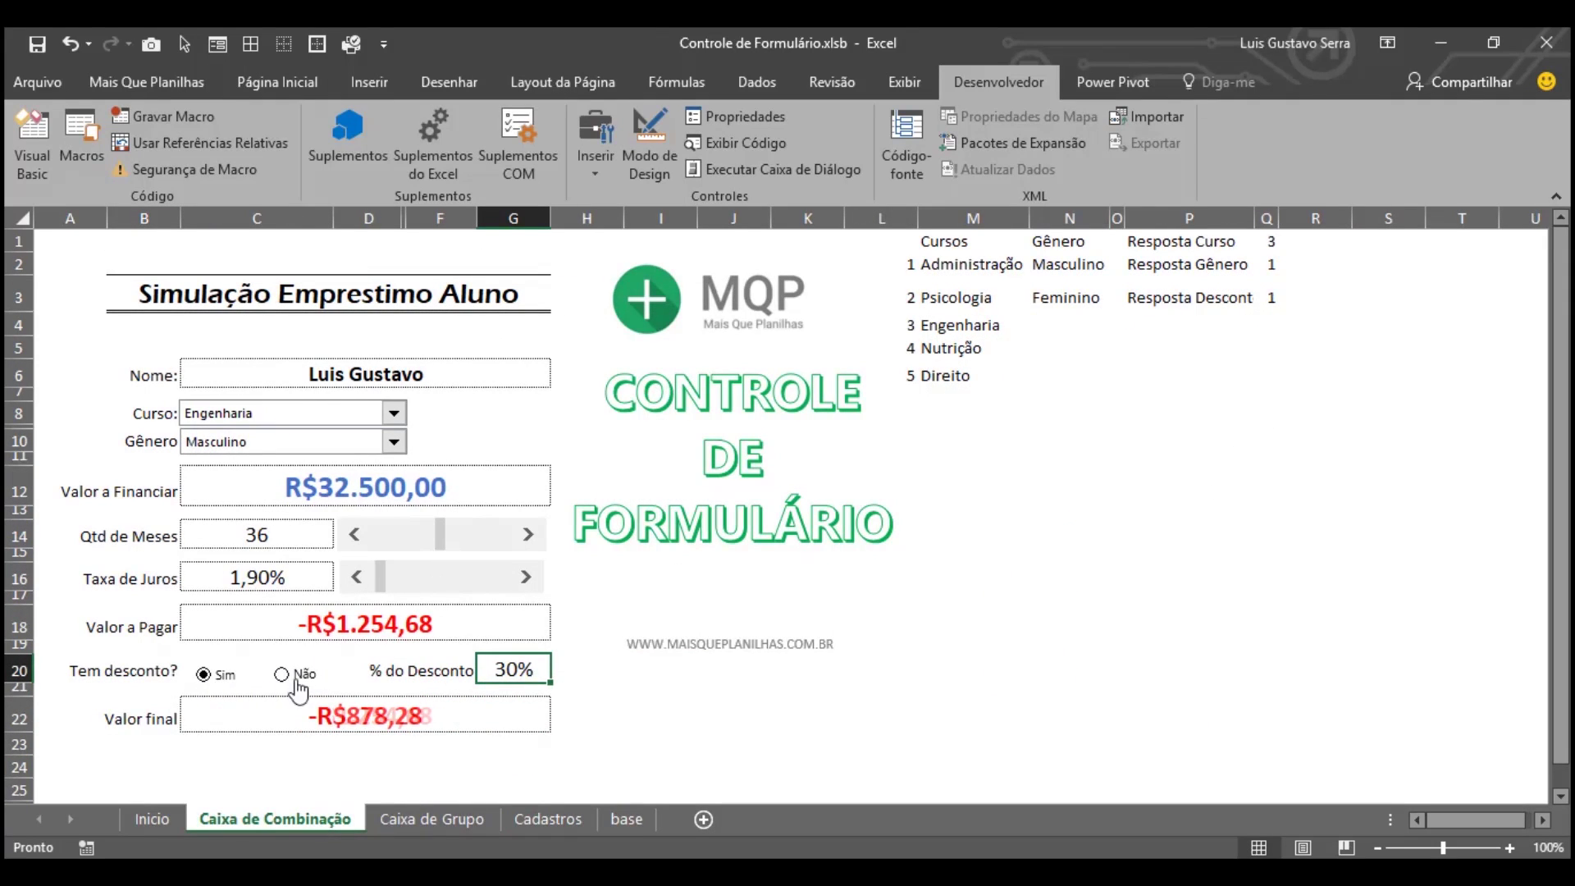
{"action": "left_click", "coordinate": [306, 677]}
Step: Open the Caixa de Grupo sheet and go through the Sim, Não and Talvez options of Pergunta 1 to 3
{"action": "left_click", "coordinate": [416, 818]}
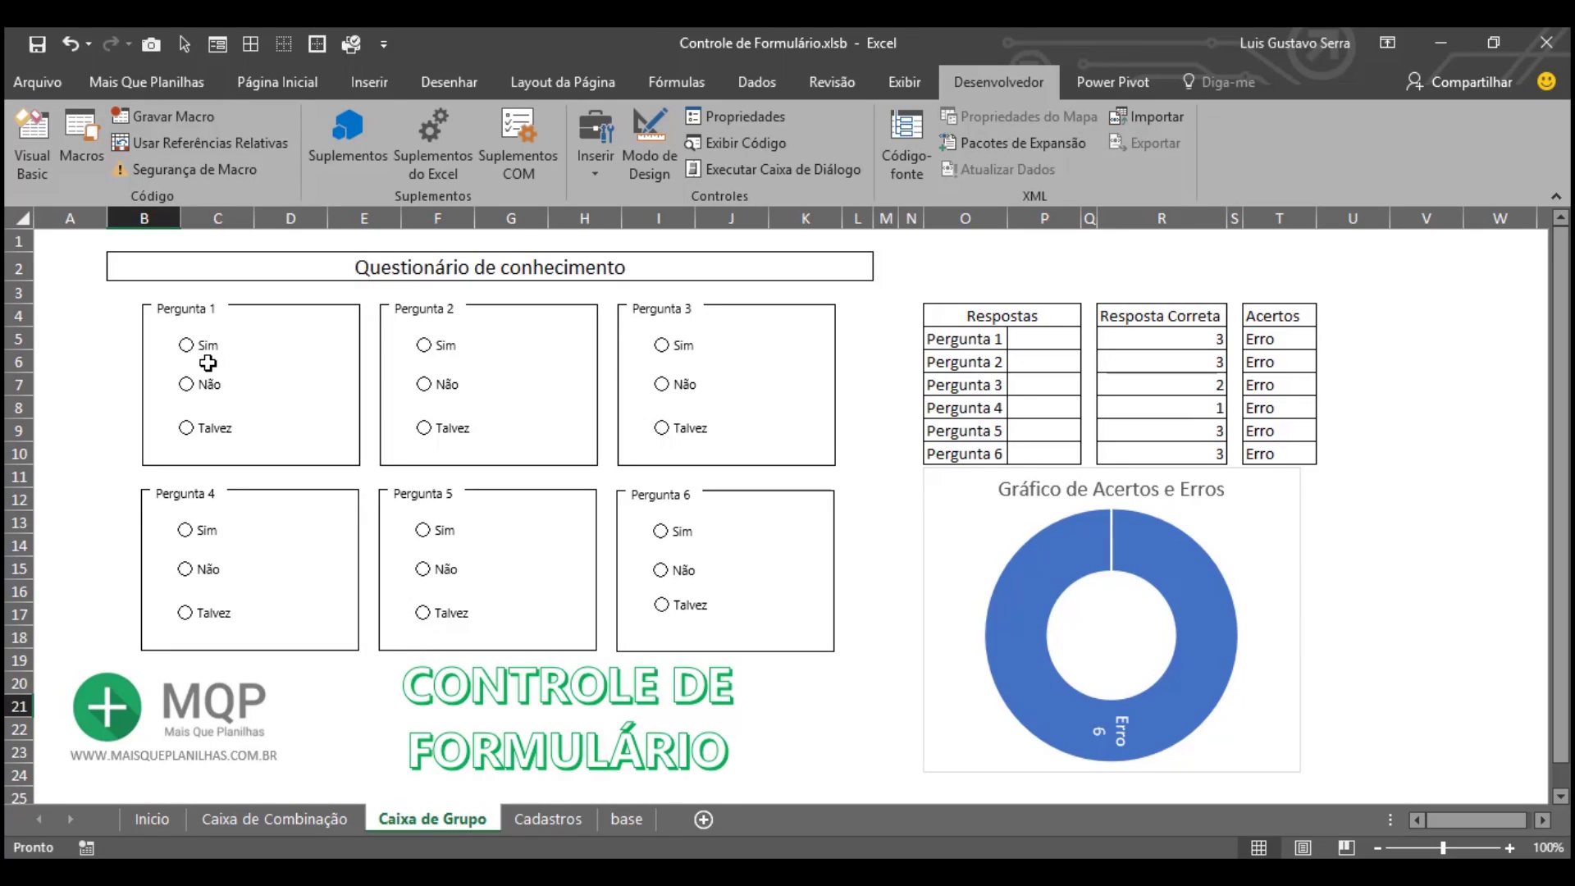
{"action": "left_click", "coordinate": [208, 389]}
{"action": "left_click", "coordinate": [213, 433]}
{"action": "left_click", "coordinate": [195, 383]}
{"action": "left_click", "coordinate": [197, 347]}
{"action": "left_click", "coordinate": [462, 351]}
{"action": "left_click", "coordinate": [450, 393]}
{"action": "left_click", "coordinate": [448, 434]}
{"action": "left_click", "coordinate": [677, 437]}
{"action": "left_click", "coordinate": [681, 385]}
Step: Add a new worksheet after Caixa de Grupo and hide its gridlines
{"action": "left_click", "coordinate": [703, 816]}
{"action": "left_click", "coordinate": [502, 515]}
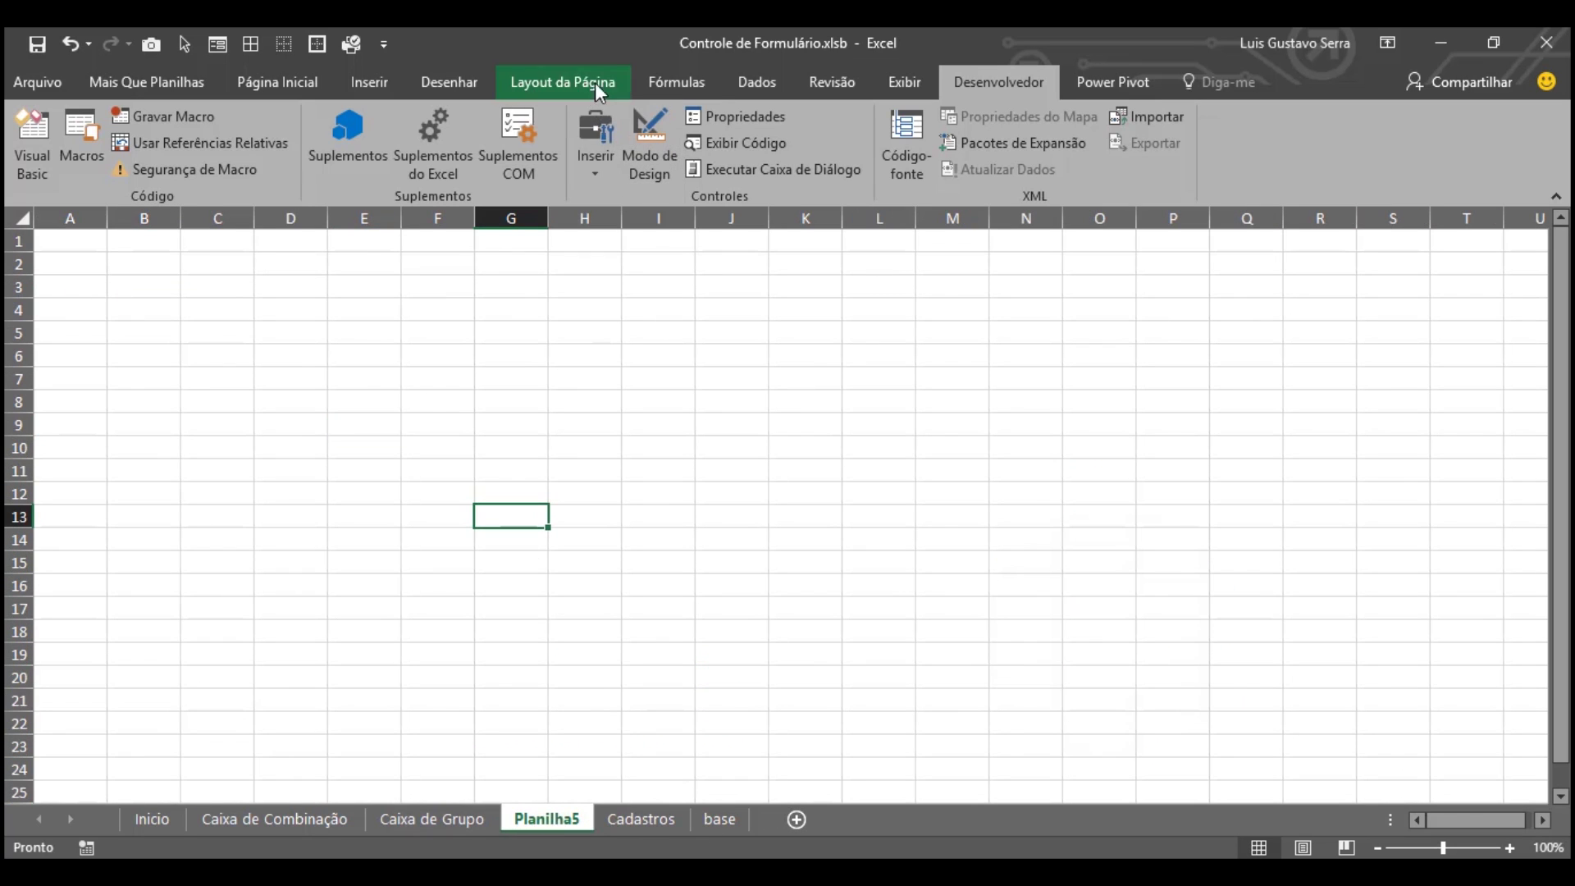
{"action": "left_click", "coordinate": [825, 82]}
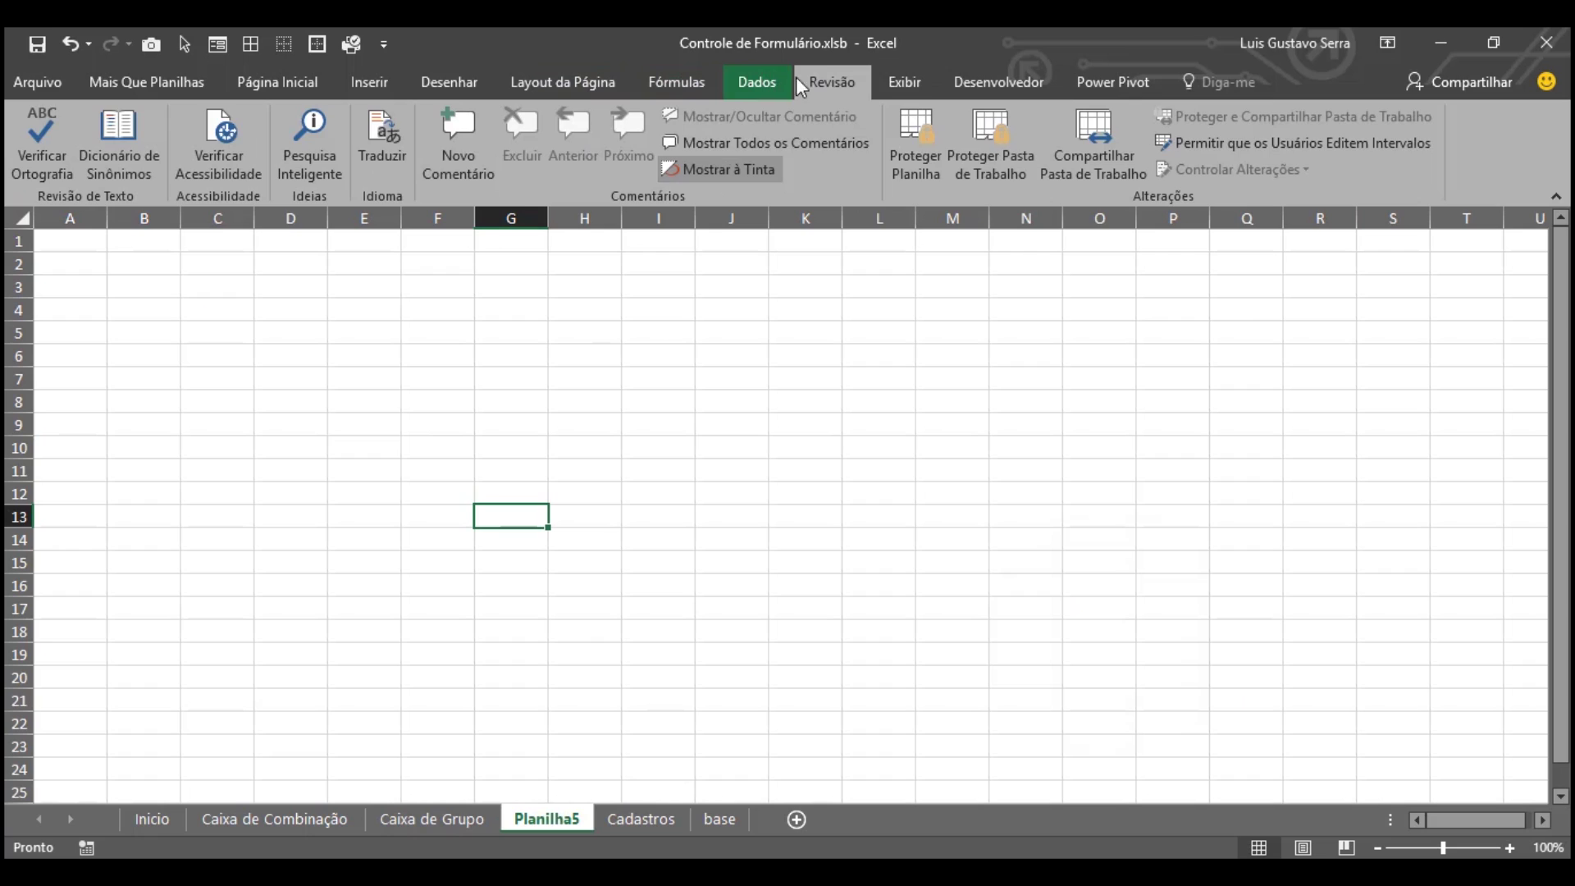
{"action": "left_click", "coordinate": [889, 79]}
{"action": "left_click", "coordinate": [422, 163]}
{"action": "left_click", "coordinate": [605, 328]}
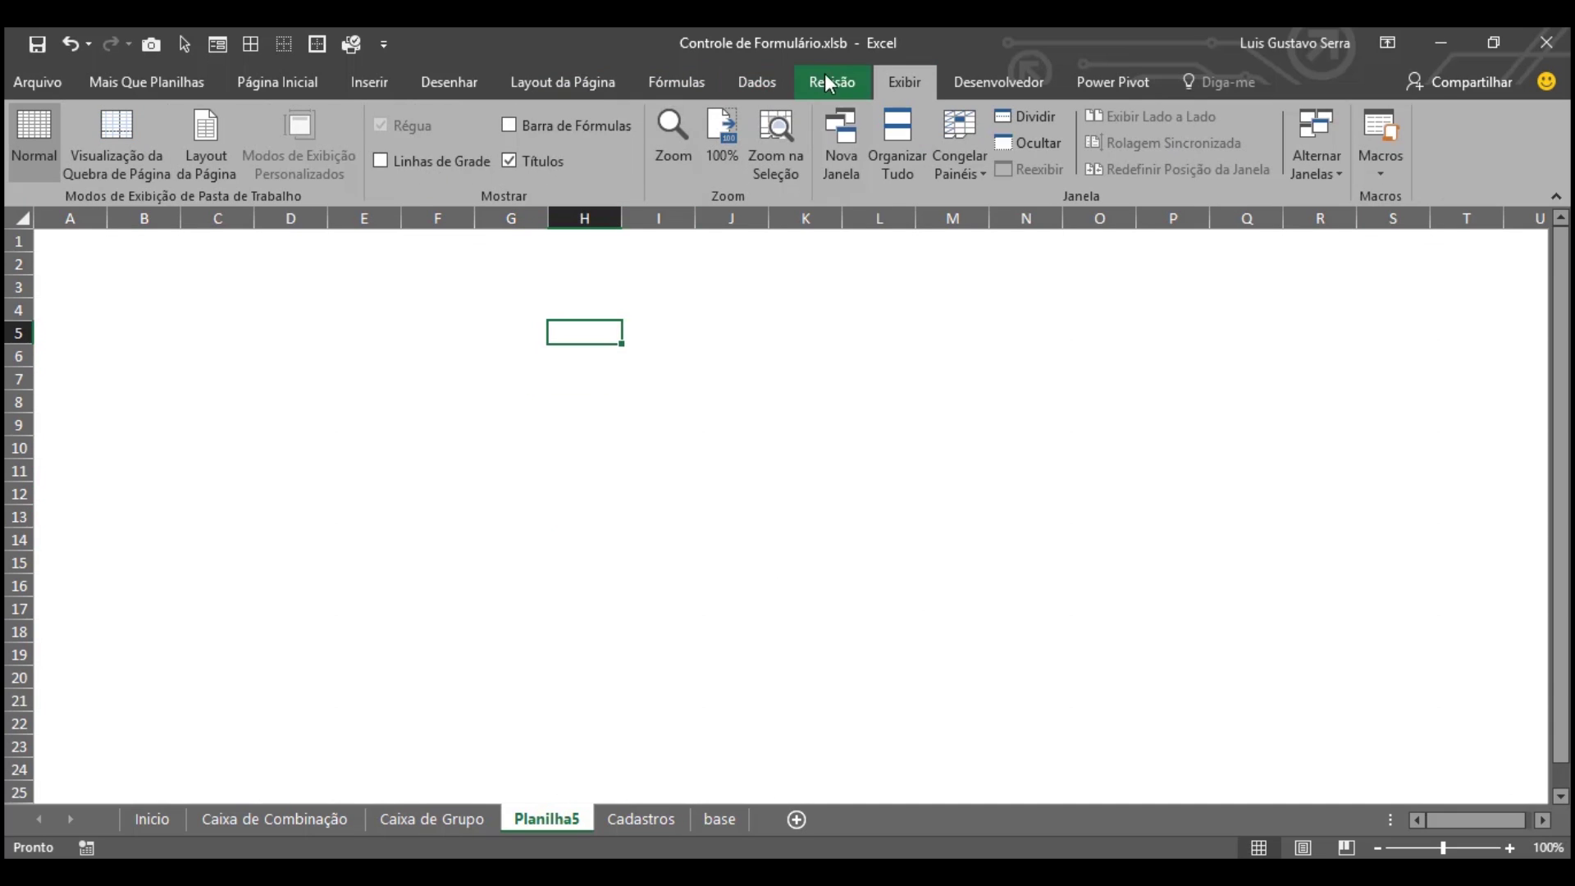
Step: Insert an option button form control around cell H9 of the new sheet
{"action": "left_click", "coordinate": [984, 84]}
{"action": "left_click", "coordinate": [604, 174]}
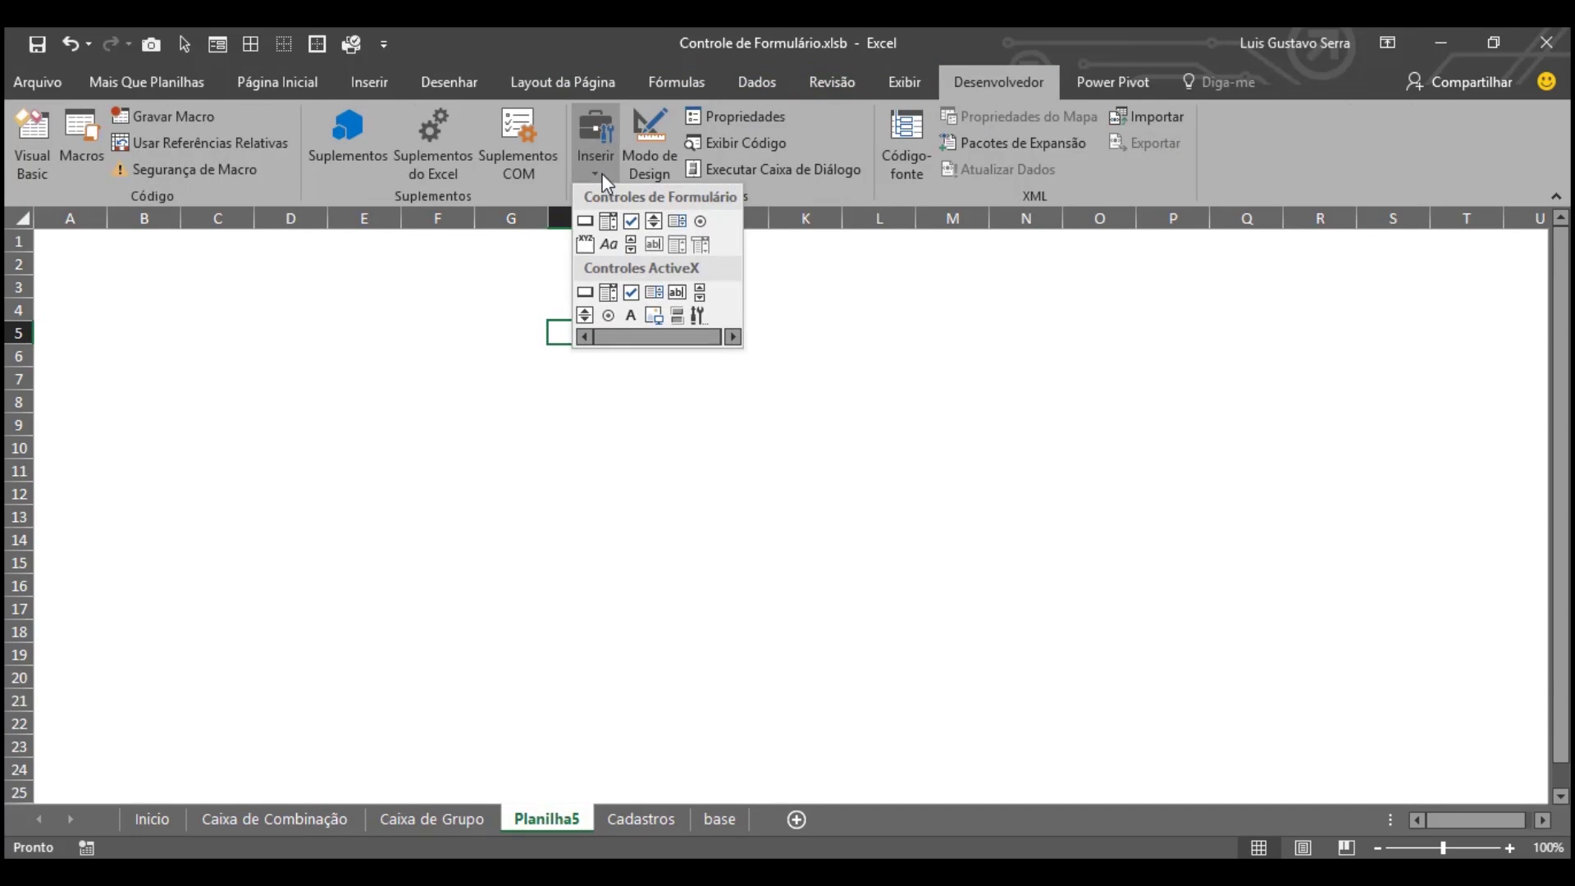
{"action": "left_click", "coordinate": [700, 221]}
{"action": "left_click", "coordinate": [539, 414]}
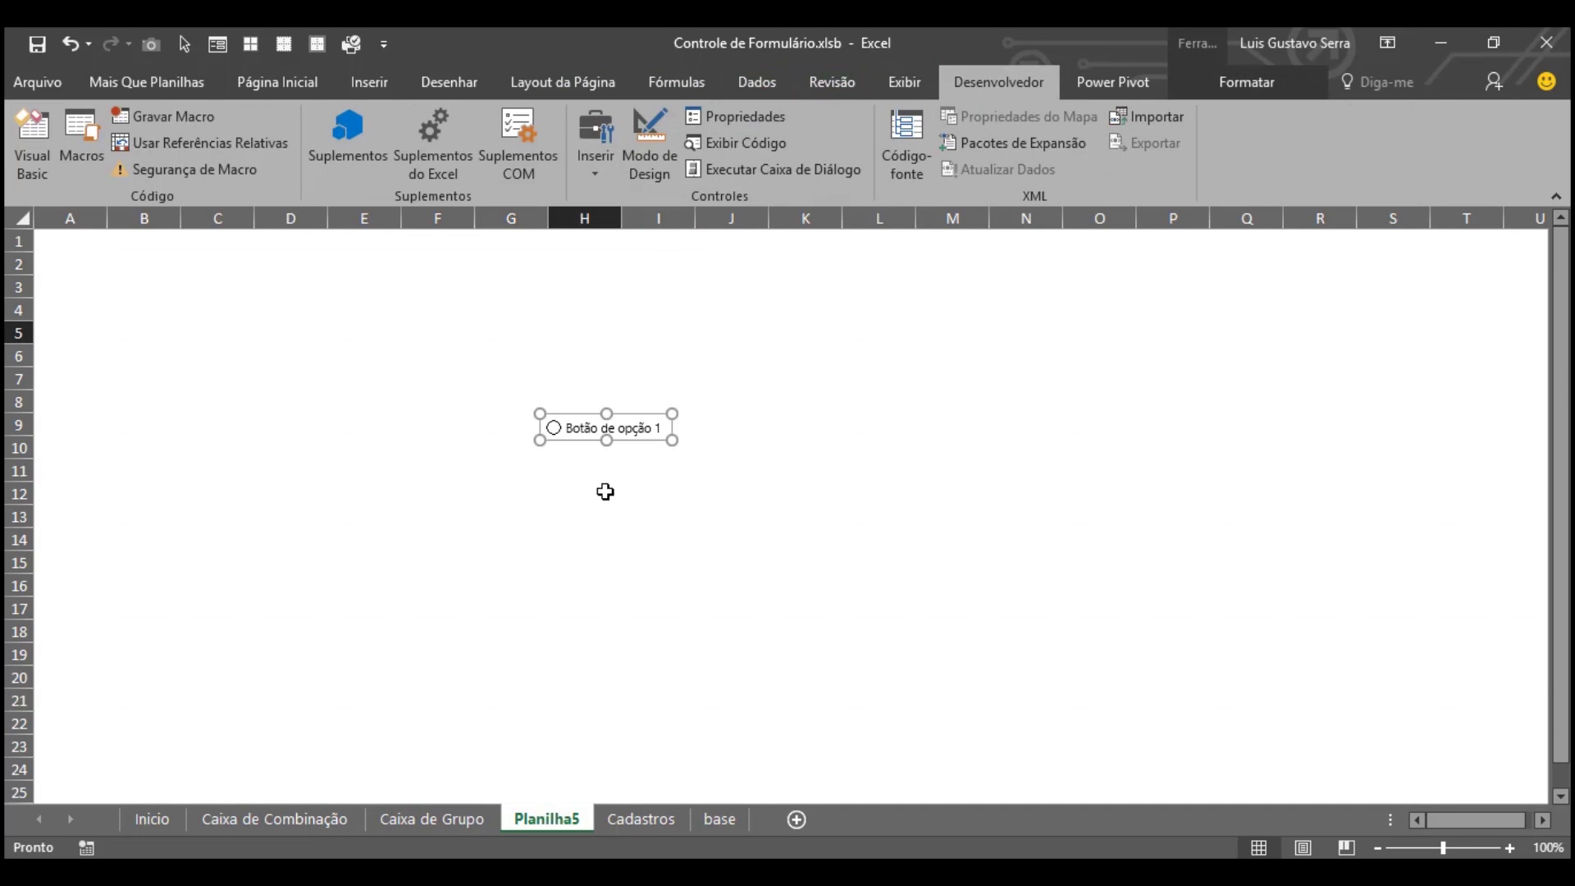
Step: Paste eight copies of the option button onto the new sheet
{"action": "left_click", "coordinate": [582, 457]}
{"action": "key", "text": "ctrl+v"}
{"action": "key", "text": "ctrl+v"}
{"action": "key", "text": "ctrl+v"}
{"action": "key", "text": "ctrl+v"}
{"action": "key", "text": "ctrl+v"}
{"action": "key", "text": "ctrl+v"}
{"action": "key", "text": "ctrl+v"}
{"action": "key", "text": "ctrl+v"}
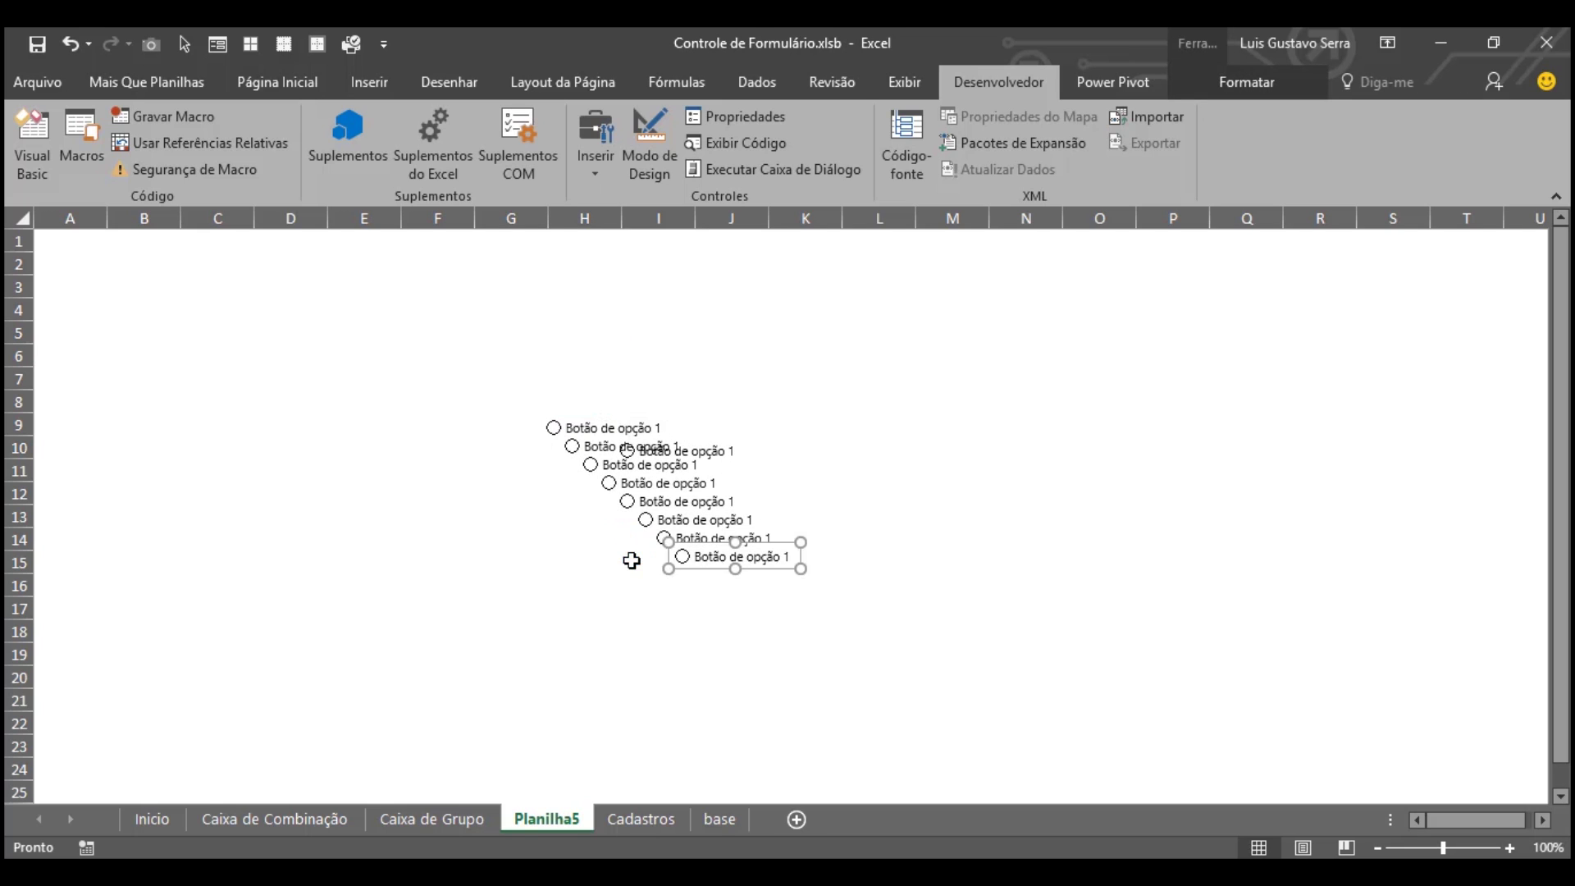
Step: Paste two more copies of the option button and move the one overlapping the diagonal row up to row 7
{"action": "key", "text": "ctrl+v"}
{"action": "key", "text": "ctrl+v"}
{"action": "left_click", "coordinate": [736, 457]}
{"action": "right_click", "coordinate": [732, 452]}
{"action": "left_click", "coordinate": [715, 443]}
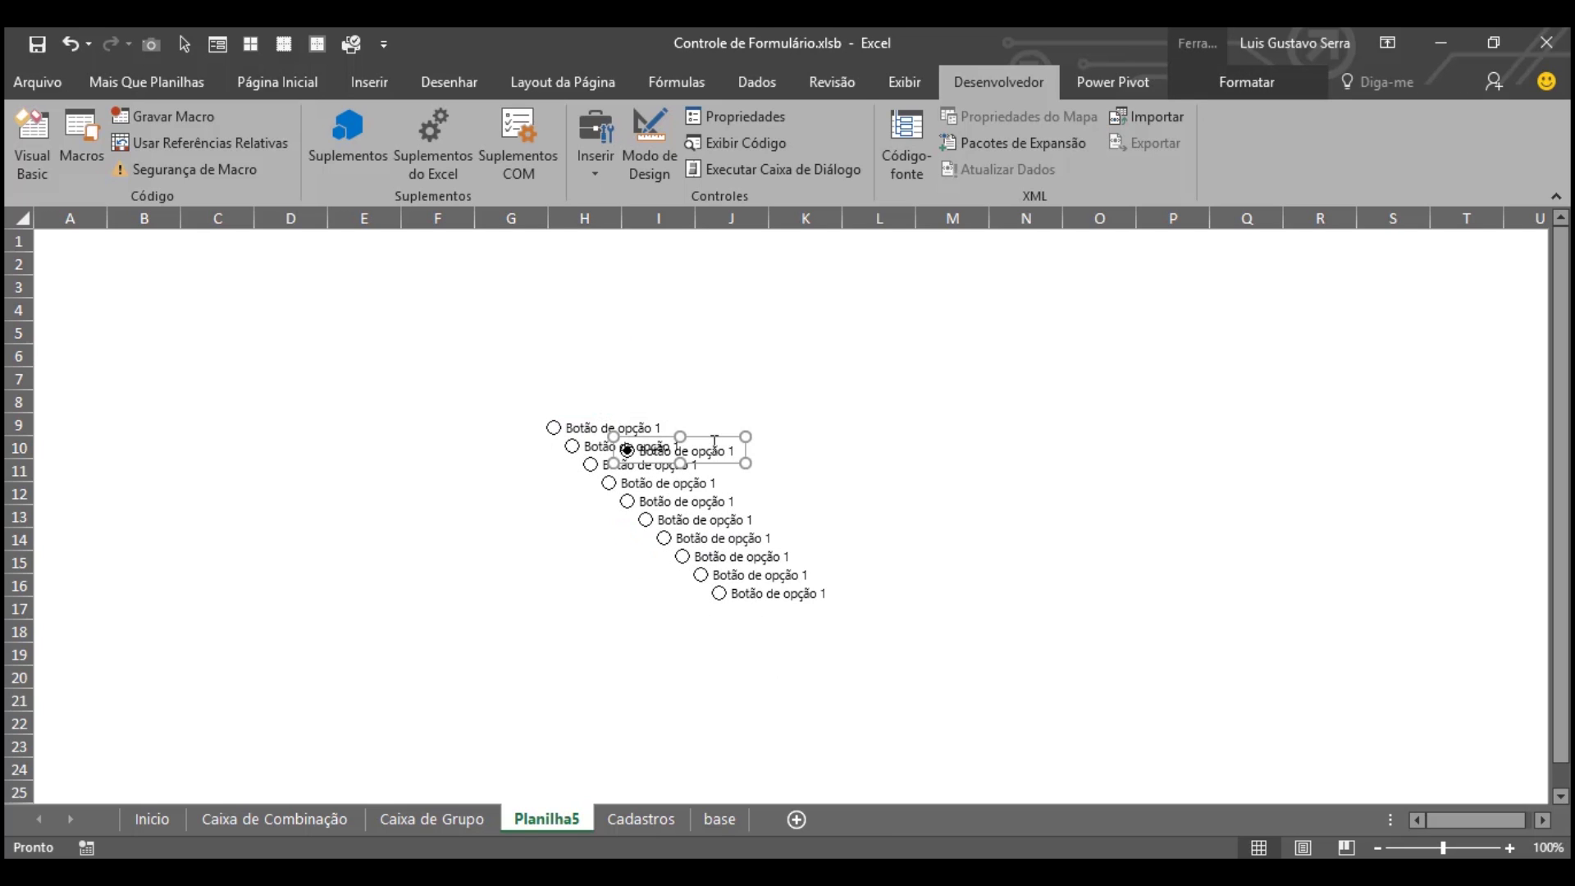
{"action": "left_click_drag", "start_coordinate": [715, 442], "coordinate": [730, 372]}
Step: Select several of the ungrouped option buttons in turn to check how they respond to one another
{"action": "left_click", "coordinate": [643, 446]}
{"action": "left_click", "coordinate": [677, 539]}
{"action": "left_click", "coordinate": [708, 571]}
{"action": "left_click", "coordinate": [590, 464]}
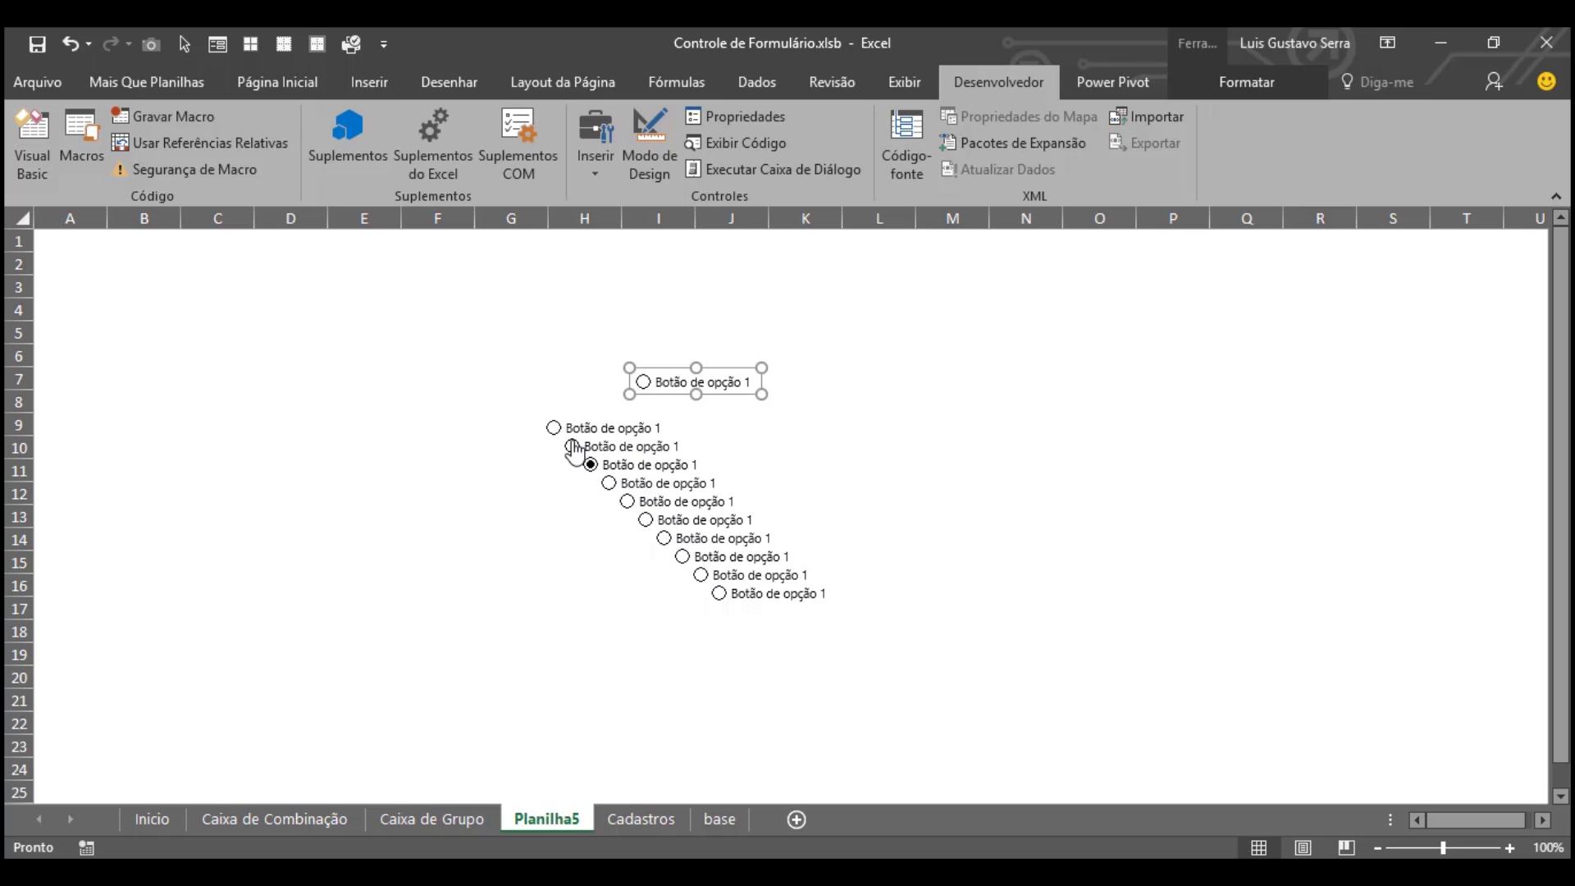
Step: Review the question boxes on the Caixa de Grupo sheet and locate the group box form control
{"action": "left_click", "coordinate": [444, 818]}
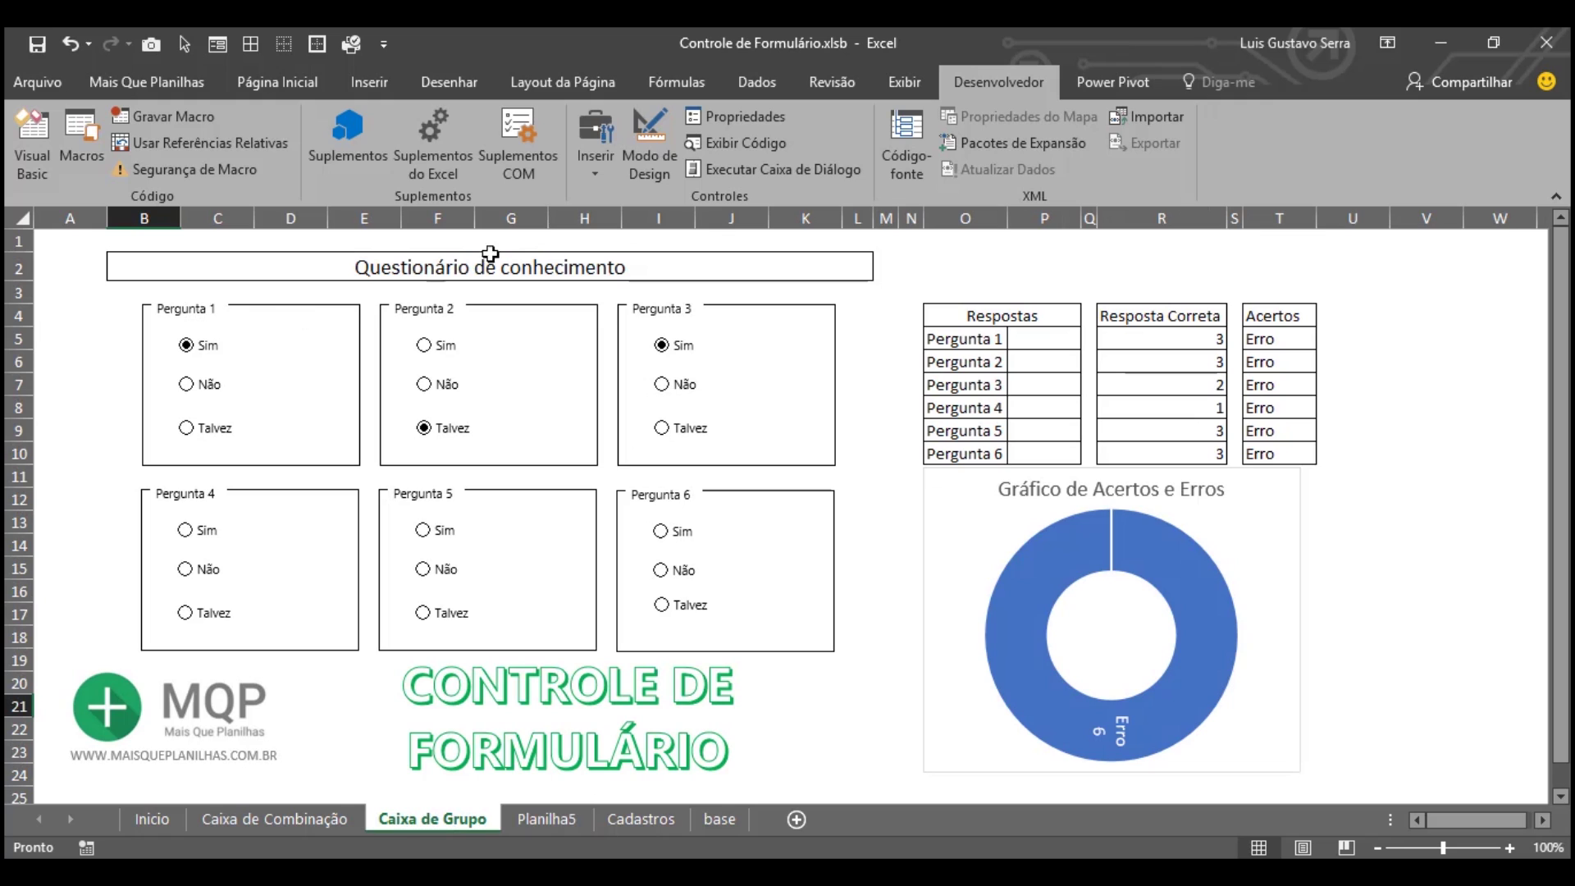
{"action": "left_click", "coordinate": [604, 159]}
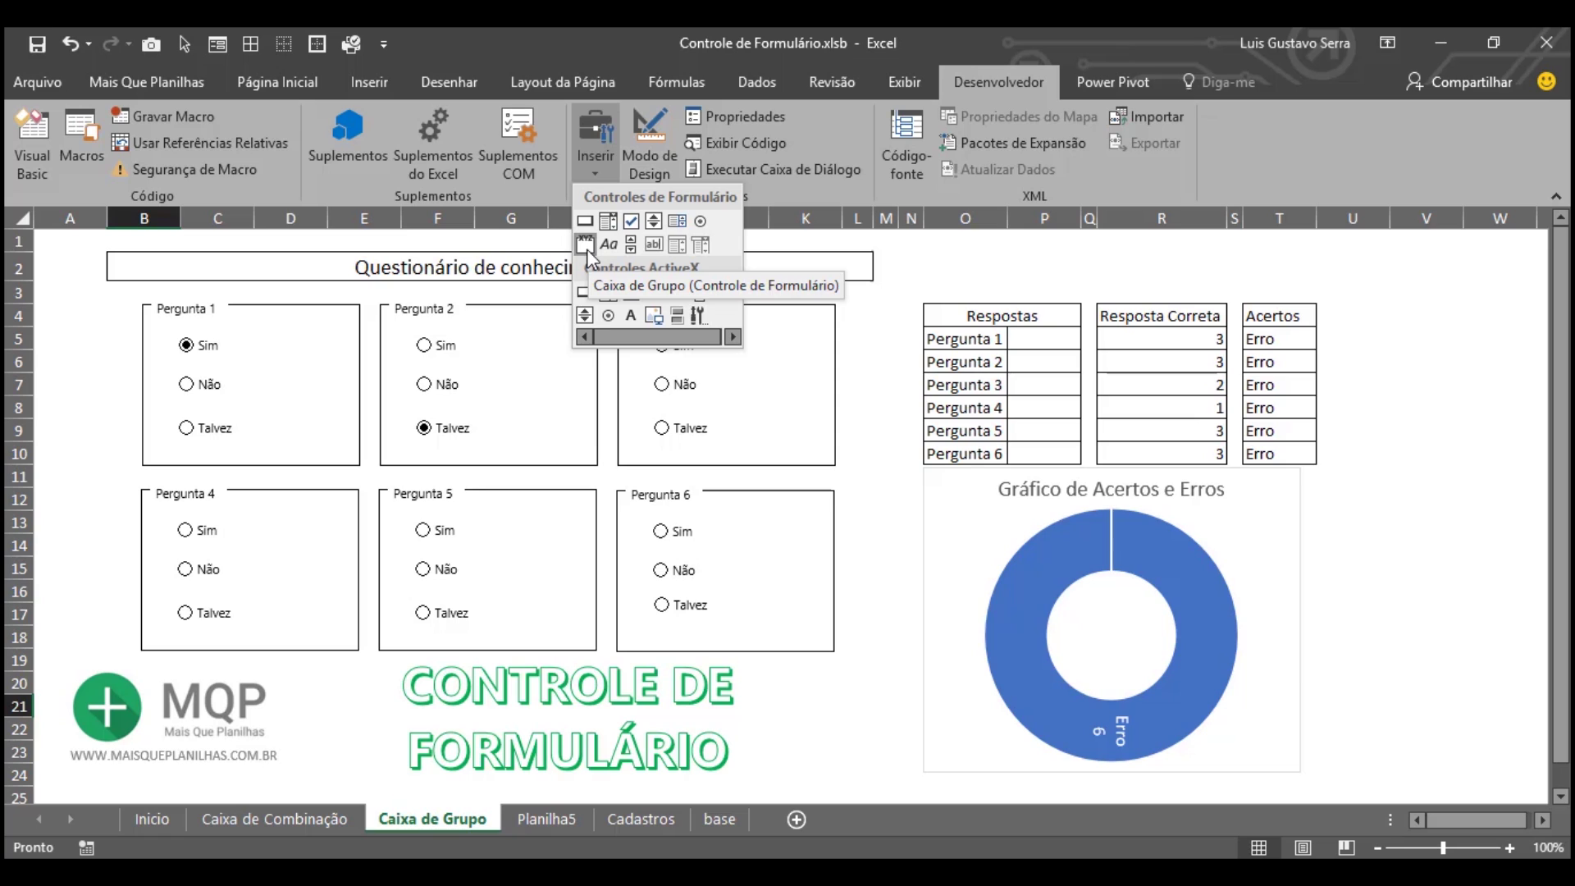
{"action": "left_click", "coordinate": [584, 817]}
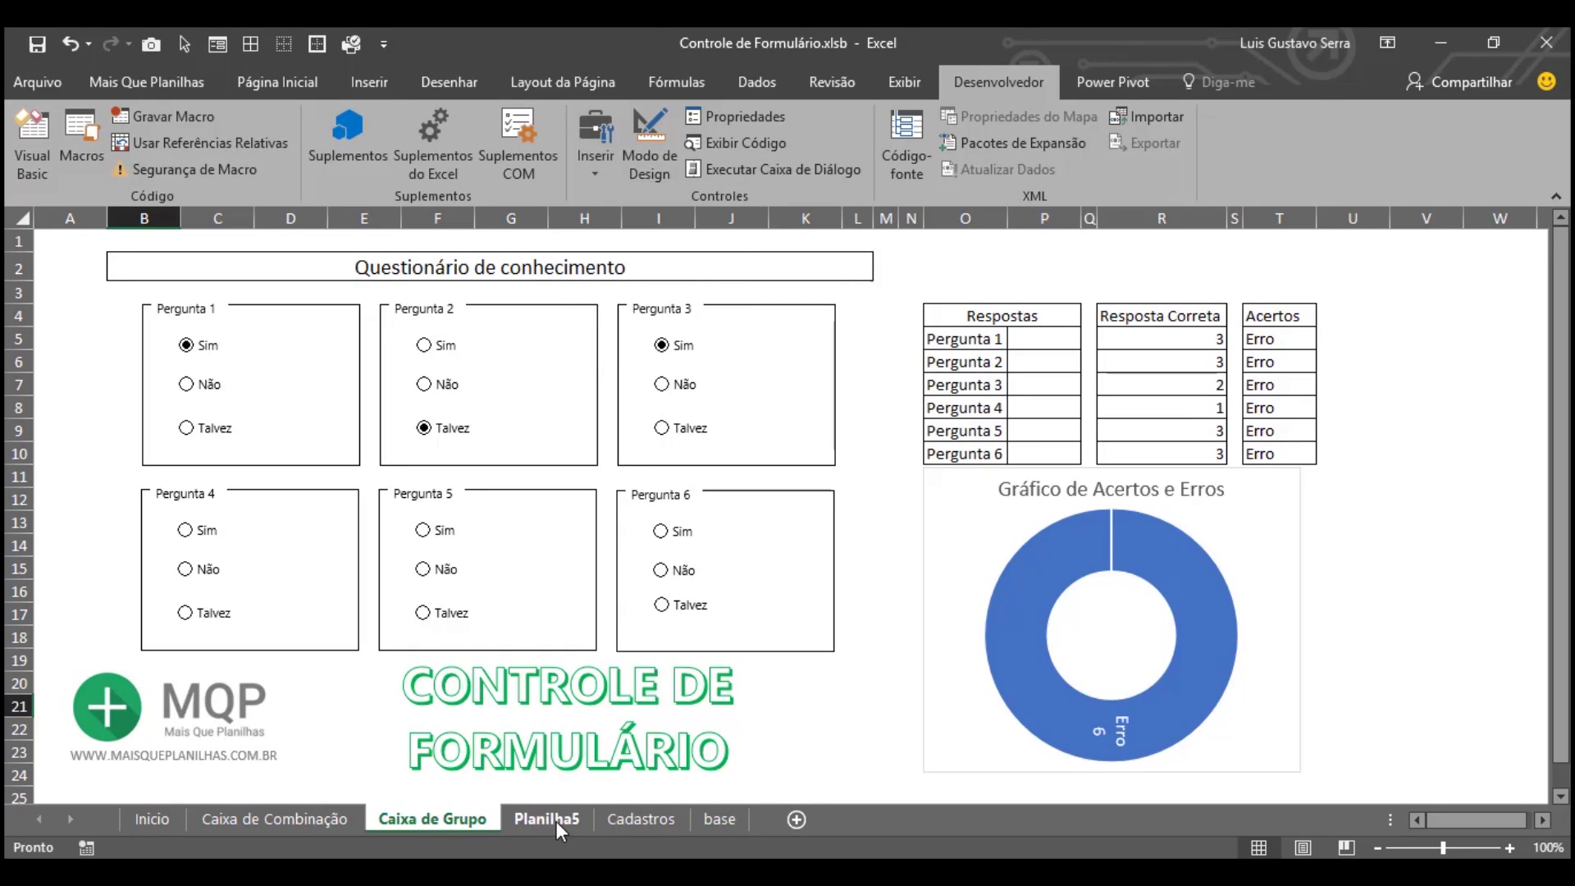
Step: Return to Planilha5 and insert a group box form control spanning about C7 to F15
{"action": "left_click", "coordinate": [557, 820]}
{"action": "key", "text": "Escape"}
{"action": "left_click", "coordinate": [604, 159]}
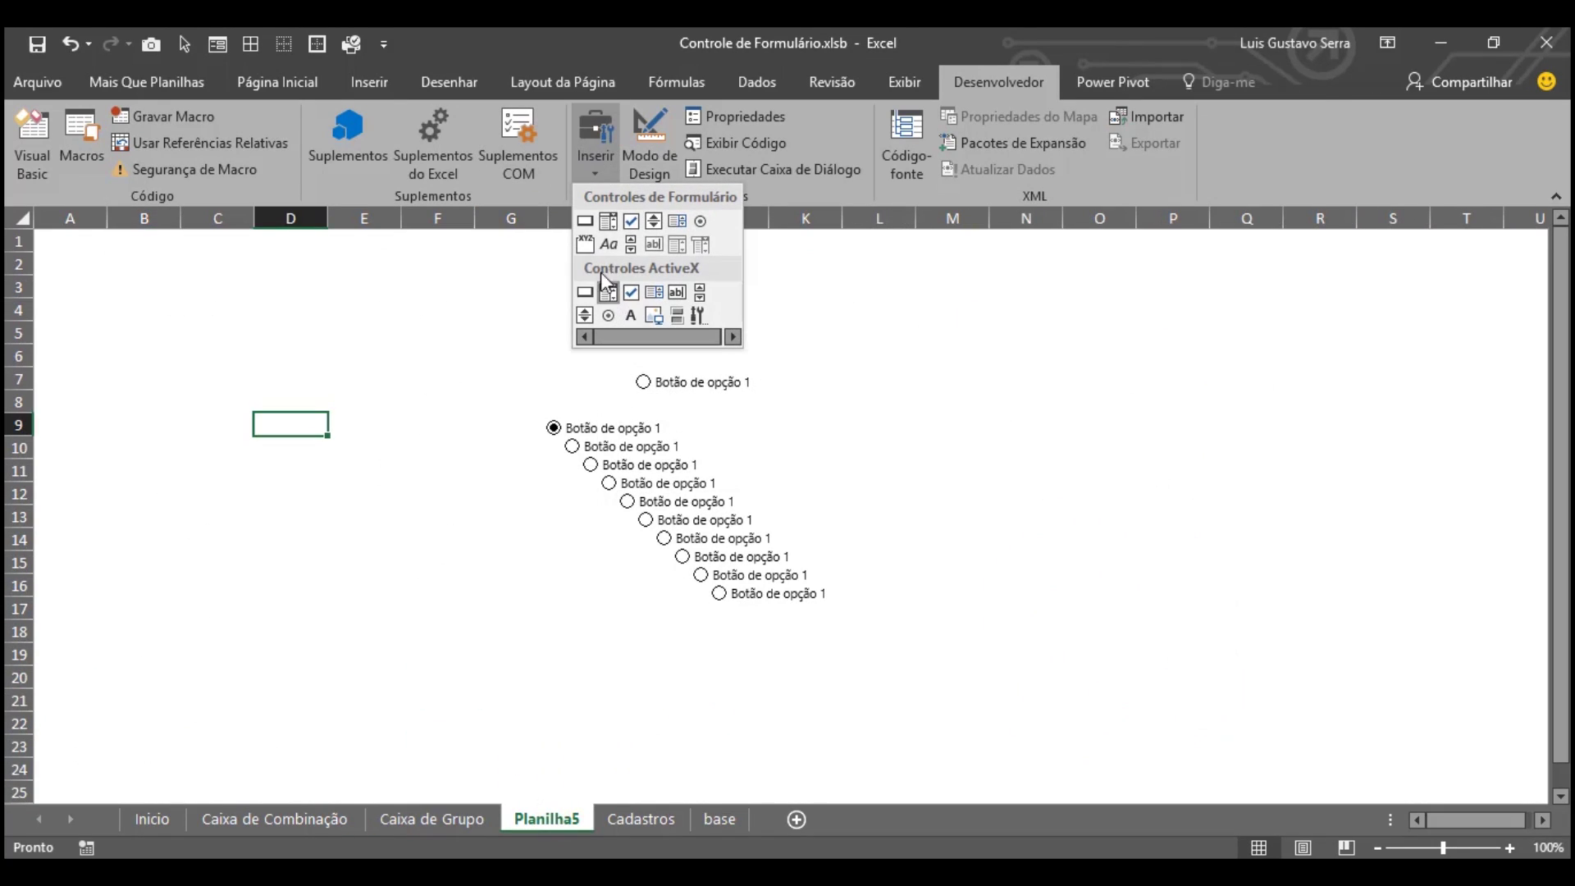
{"action": "left_click", "coordinate": [585, 245]}
{"action": "left_click_drag", "start_coordinate": [191, 382], "coordinate": [417, 570]}
{"action": "left_click", "coordinate": [440, 494]}
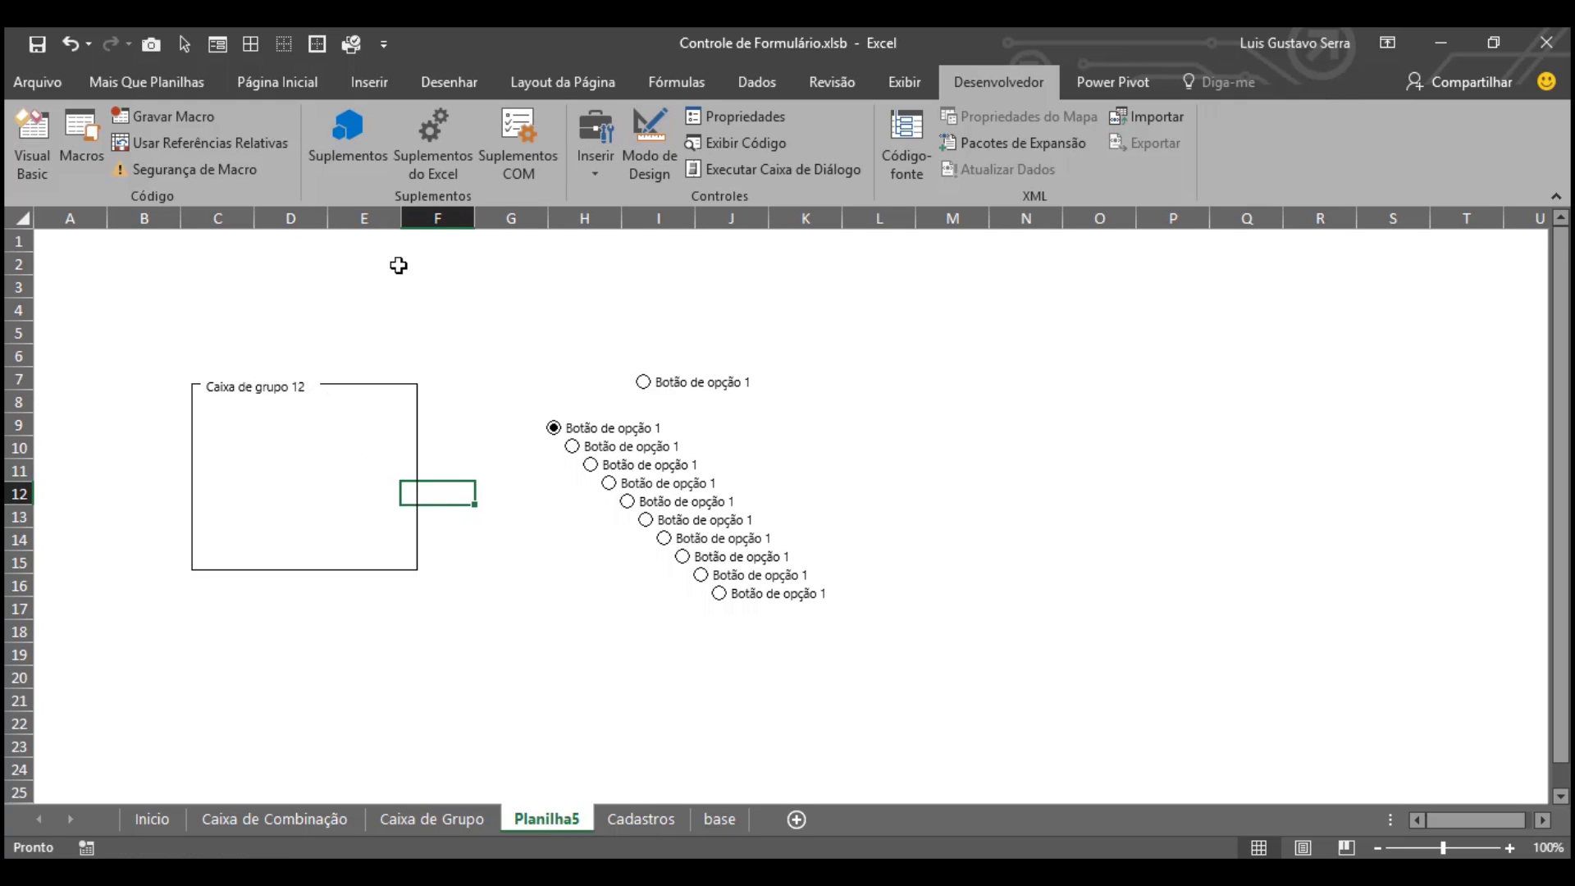
Step: Insert two option button form controls, one below the other, inside the new group box around rows 9 and 11
{"action": "left_click", "coordinate": [612, 140]}
{"action": "left_click", "coordinate": [719, 225]}
{"action": "mouse_move", "coordinate": [226, 420]}
{"action": "left_mouse_down"}
{"action": "mouse_move", "coordinate": [288, 450]}
{"action": "mouse_move", "coordinate": [377, 457]}
{"action": "left_mouse_up"}
{"action": "left_click", "coordinate": [290, 466]}
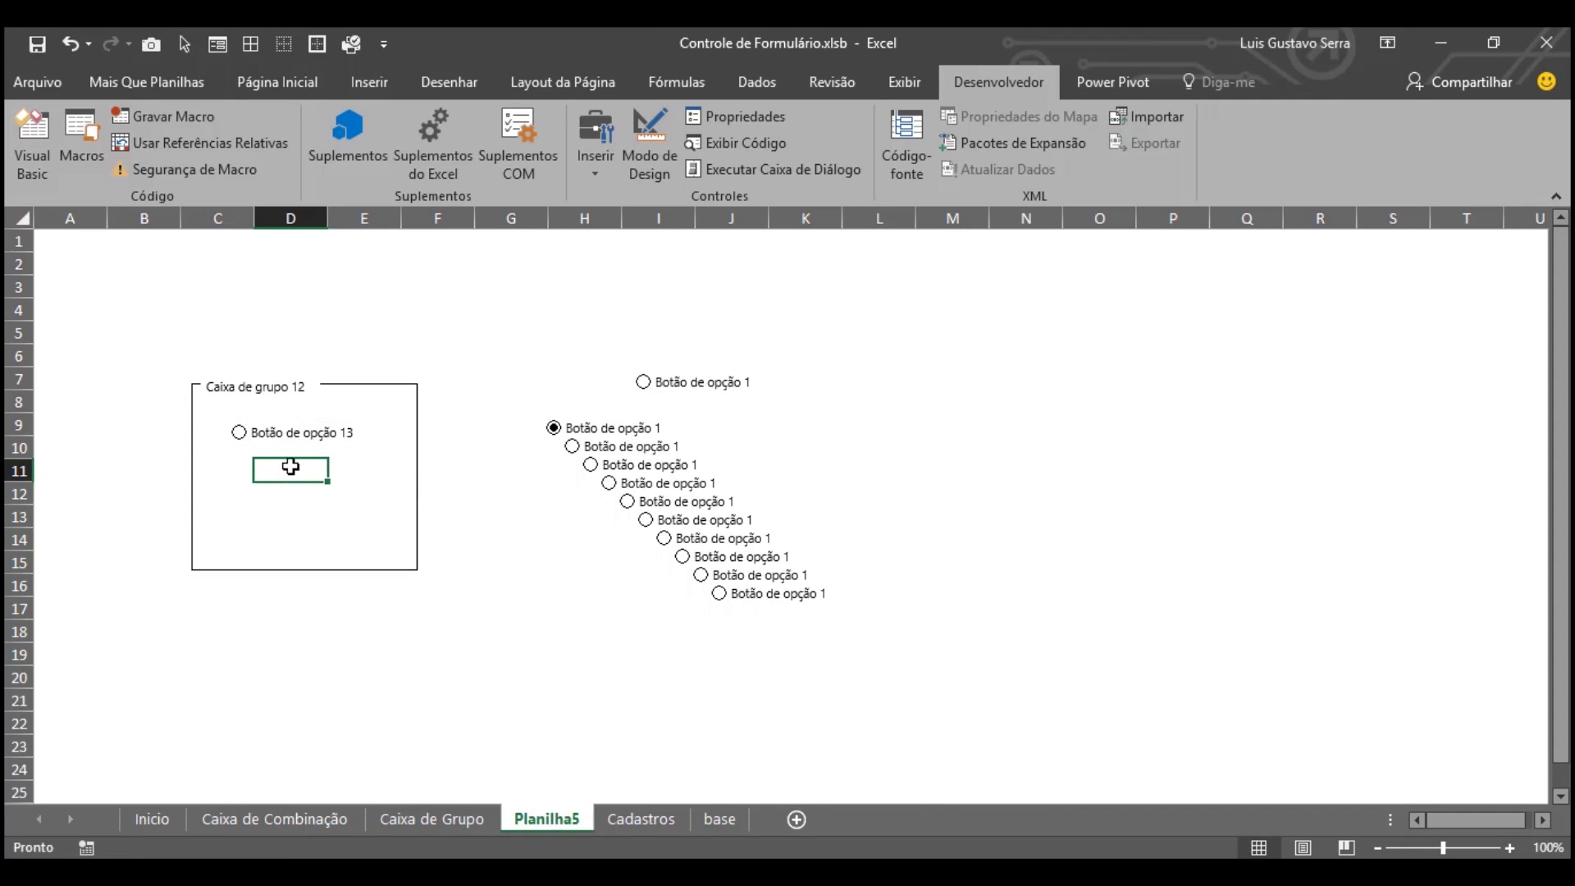
{"action": "left_click", "coordinate": [597, 144]}
{"action": "left_click", "coordinate": [704, 220]}
{"action": "mouse_move", "coordinate": [229, 453]}
{"action": "left_mouse_down"}
{"action": "mouse_move", "coordinate": [274, 483]}
{"action": "mouse_move", "coordinate": [361, 493]}
{"action": "left_mouse_up"}
{"action": "left_click", "coordinate": [337, 492]}
Step: Switch between the grouped option buttons and the ungrouped ones to check that their selections are independent
{"action": "left_click", "coordinate": [288, 445]}
{"action": "left_click", "coordinate": [281, 482]}
{"action": "left_click", "coordinate": [291, 433]}
{"action": "left_click", "coordinate": [592, 468]}
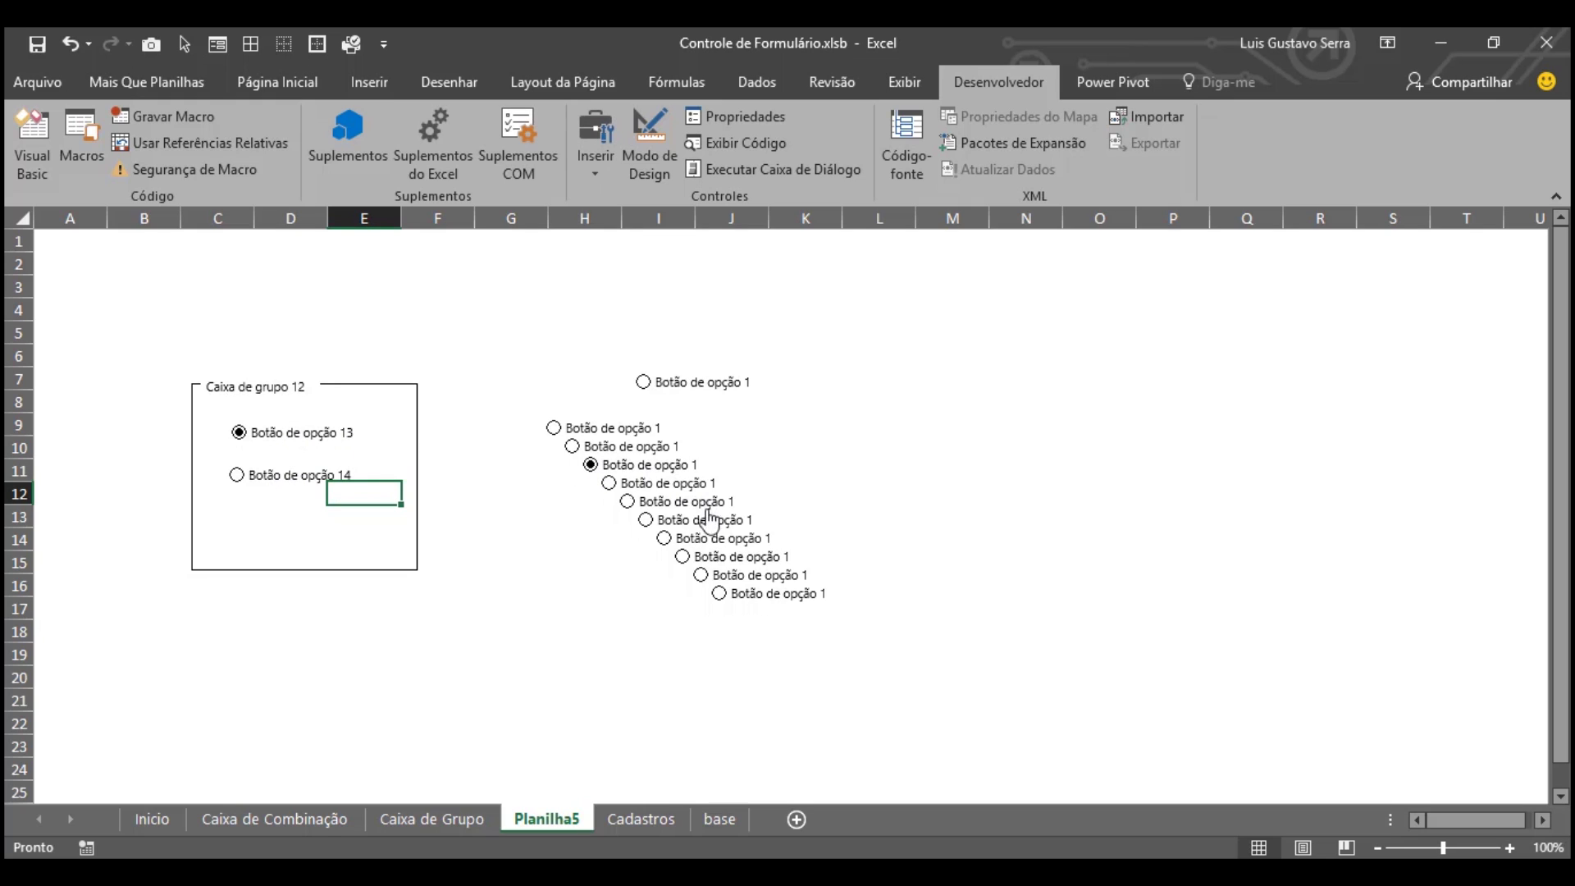
{"action": "left_click", "coordinate": [689, 539]}
Step: Insert a second group box form control to the right of the loose option buttons, spanning about L6 to O12
{"action": "left_click", "coordinate": [595, 164]}
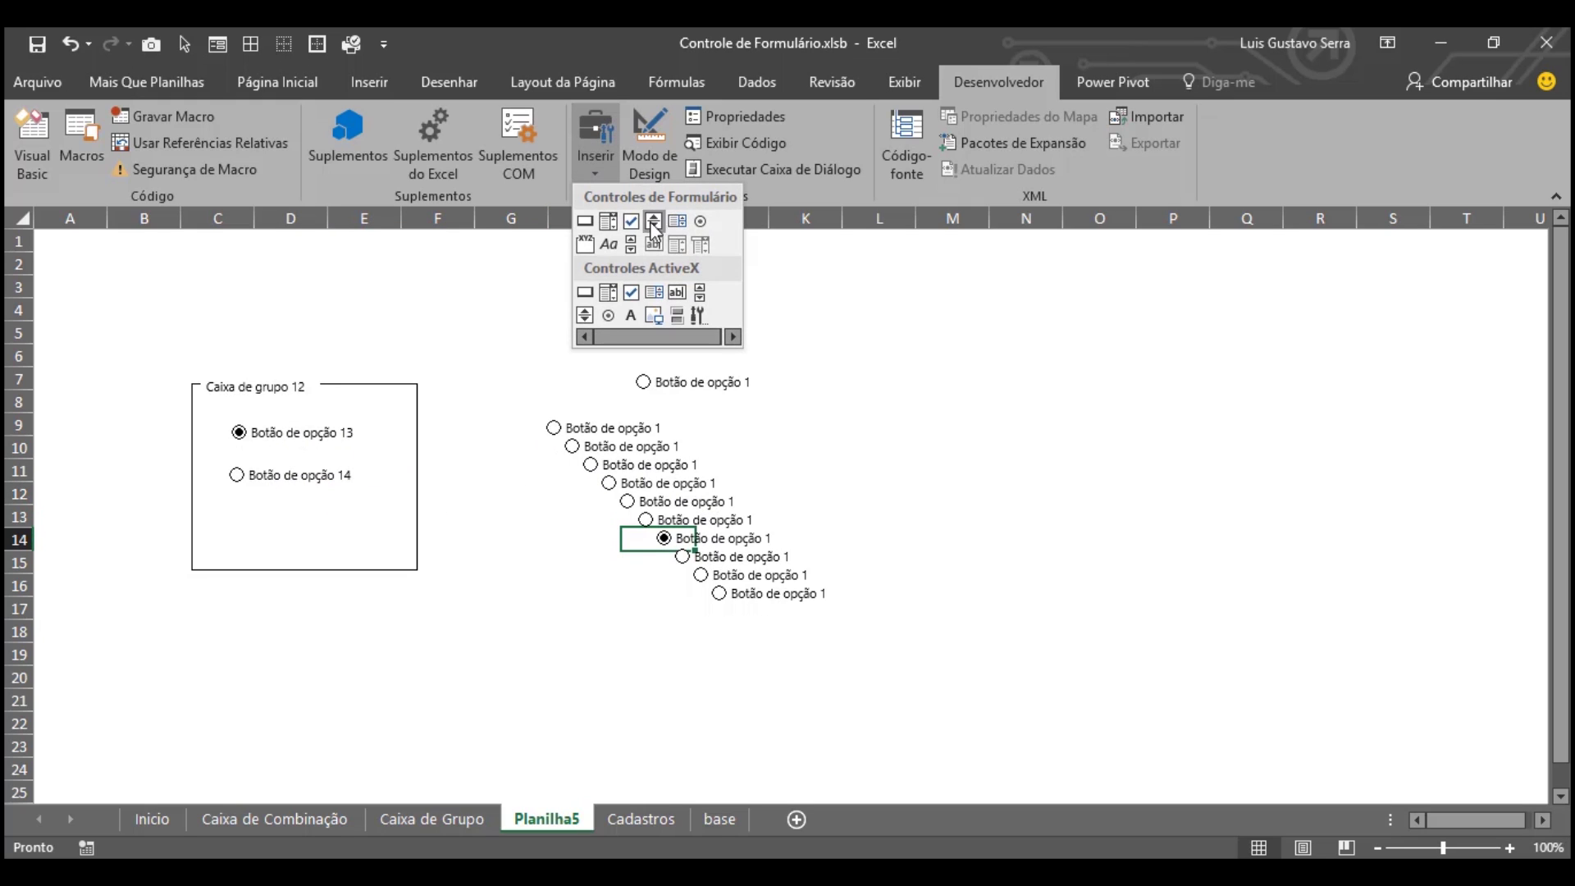
{"action": "left_click", "coordinate": [596, 238]}
{"action": "left_click_drag", "start_coordinate": [888, 351], "coordinate": [1117, 501]}
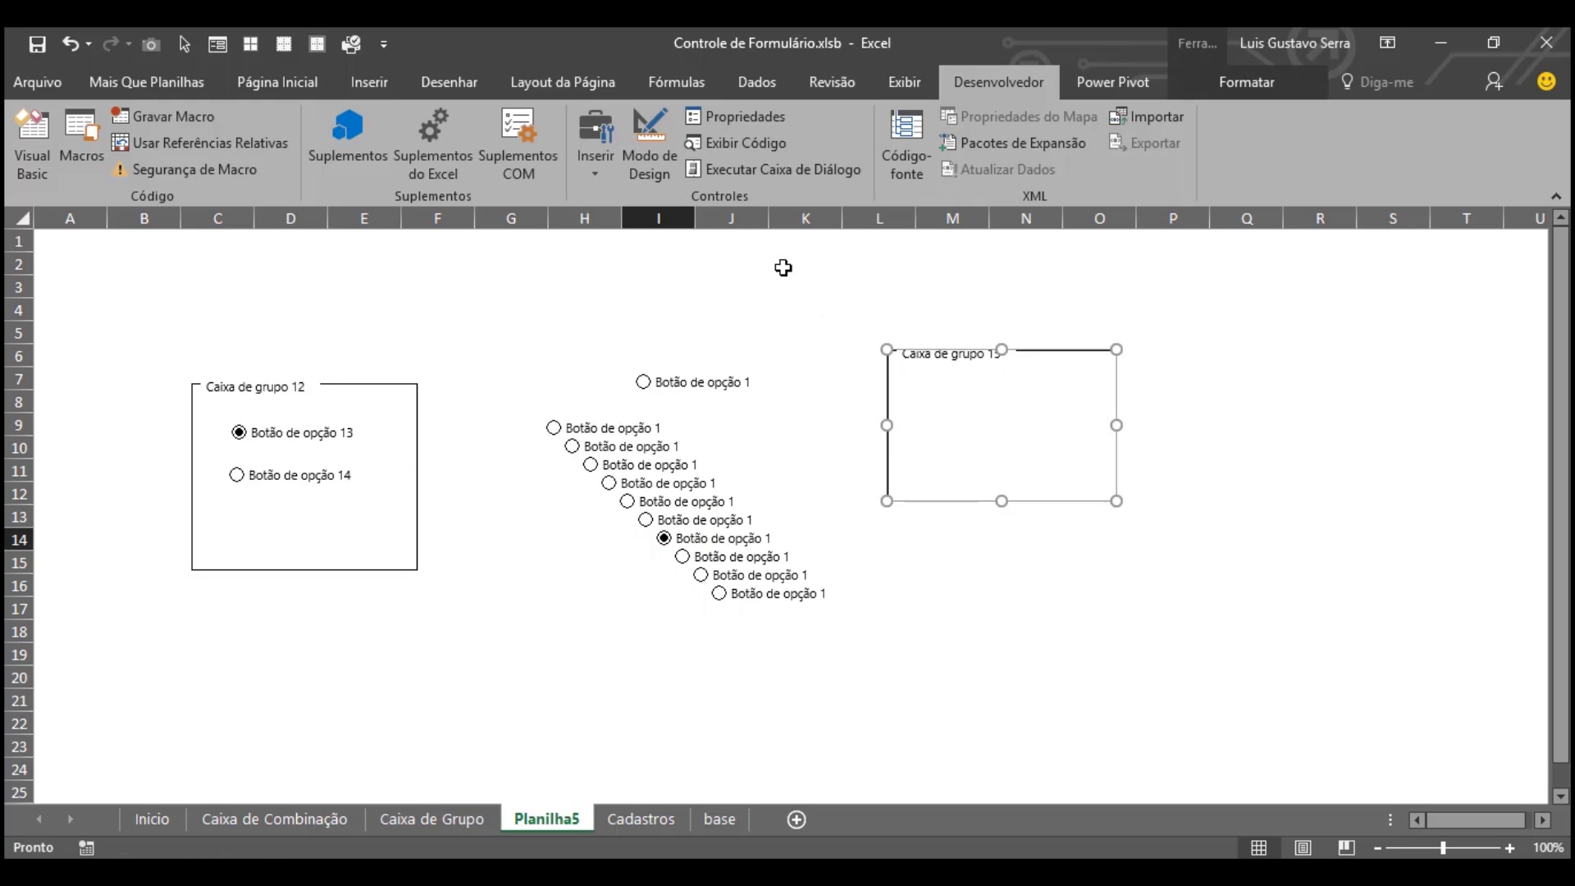
Step: Insert two option buttons inside the second group box and try selecting the lower one
{"action": "left_click", "coordinate": [595, 162]}
{"action": "left_click", "coordinate": [701, 219]}
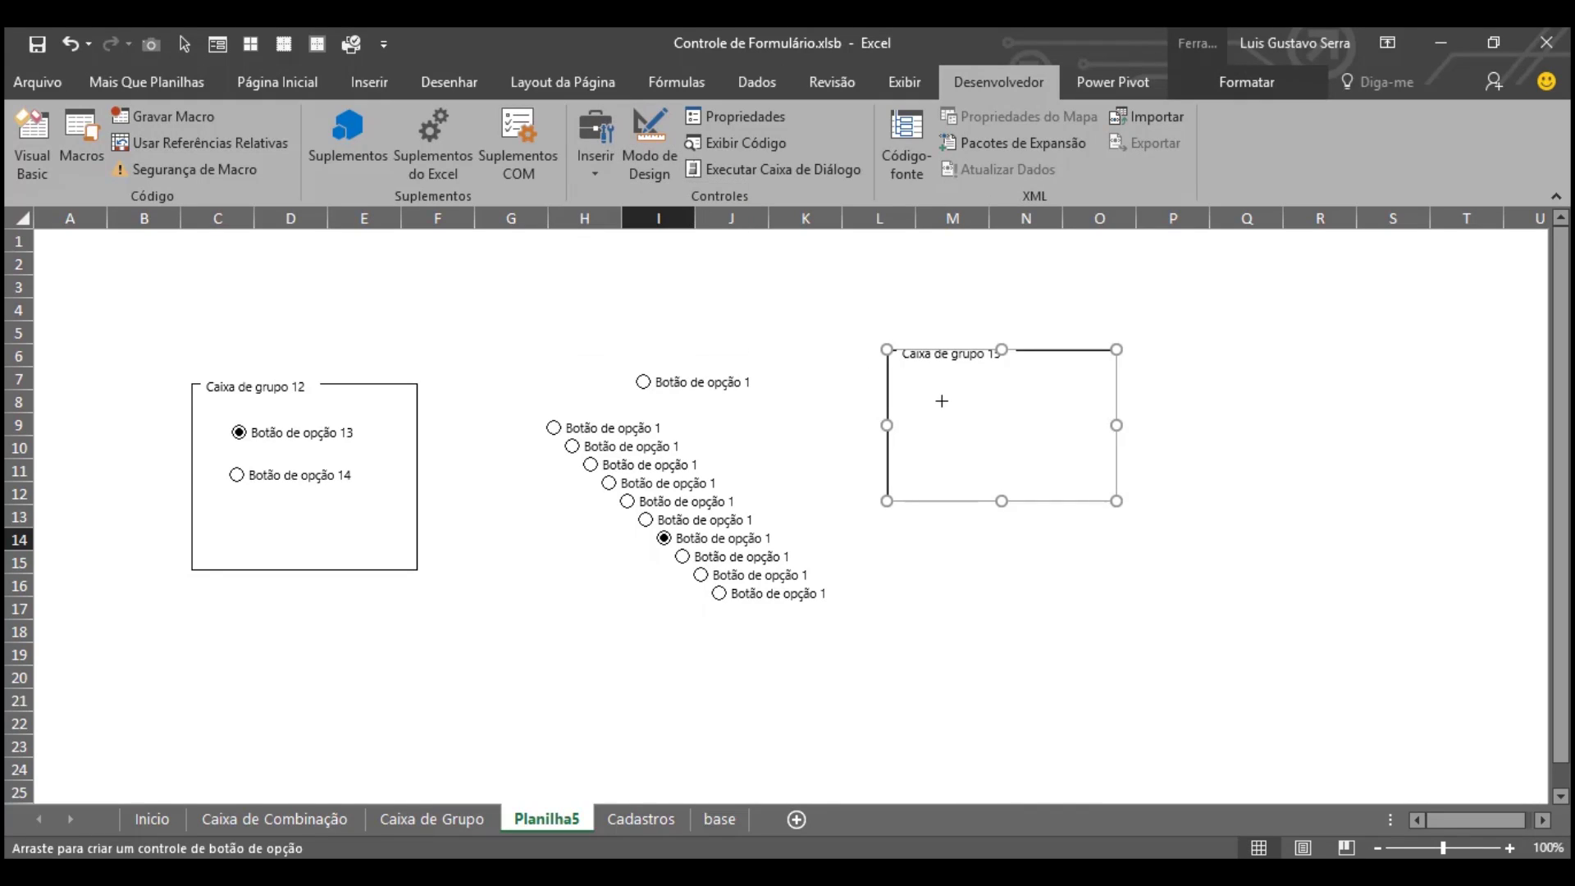
{"action": "left_click_drag", "start_coordinate": [923, 378], "coordinate": [1063, 405]}
{"action": "left_click", "coordinate": [595, 156]}
{"action": "left_click", "coordinate": [700, 220]}
{"action": "left_click", "coordinate": [928, 430]}
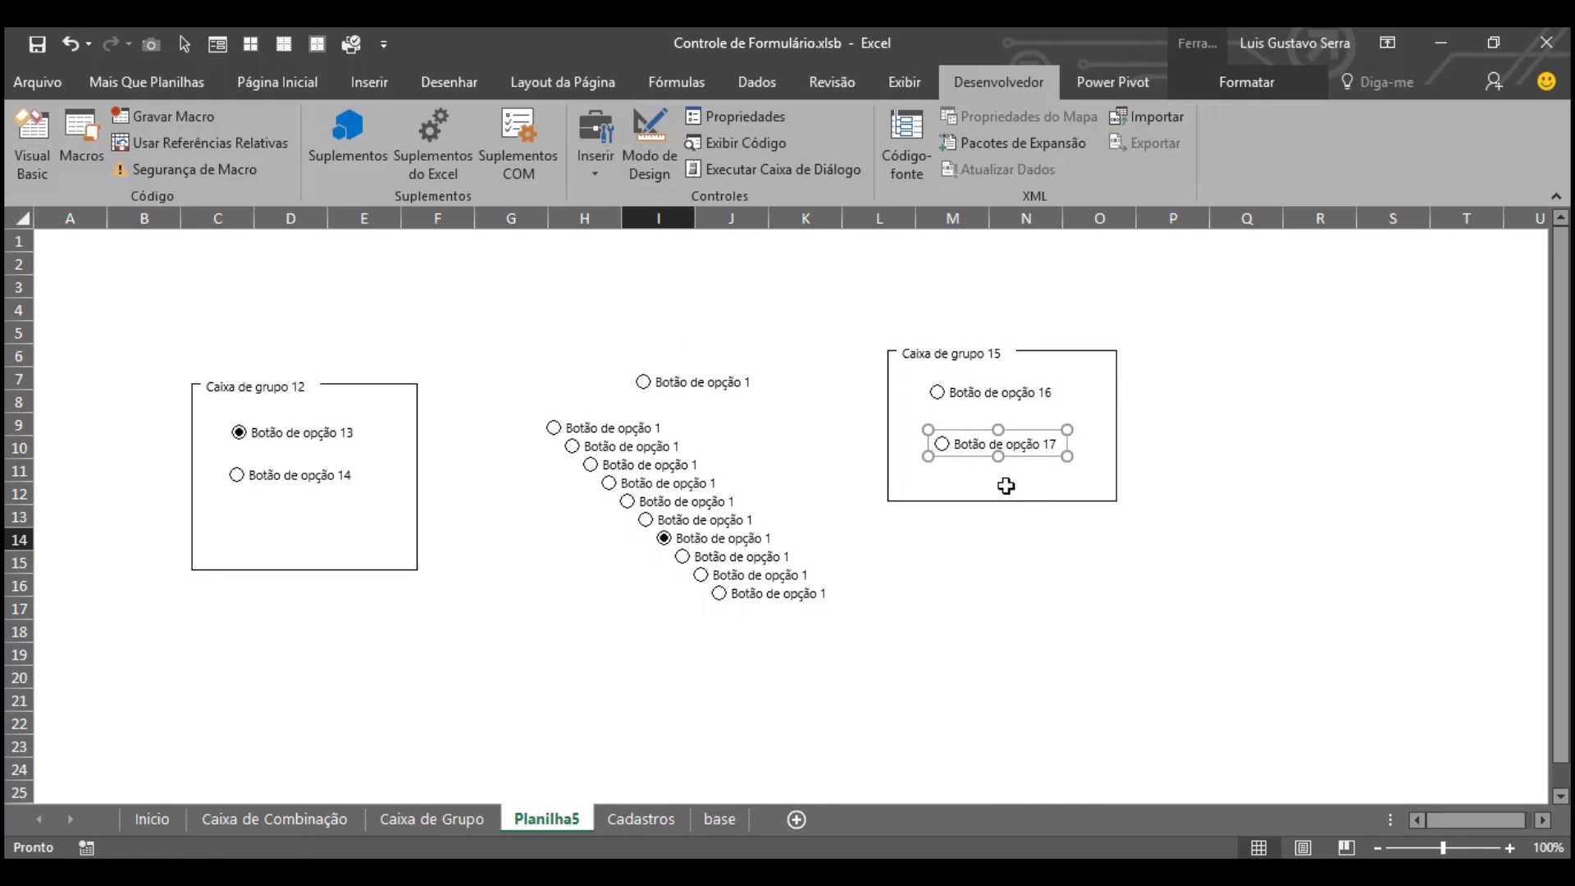
{"action": "left_click", "coordinate": [1017, 515]}
{"action": "left_click", "coordinate": [942, 444]}
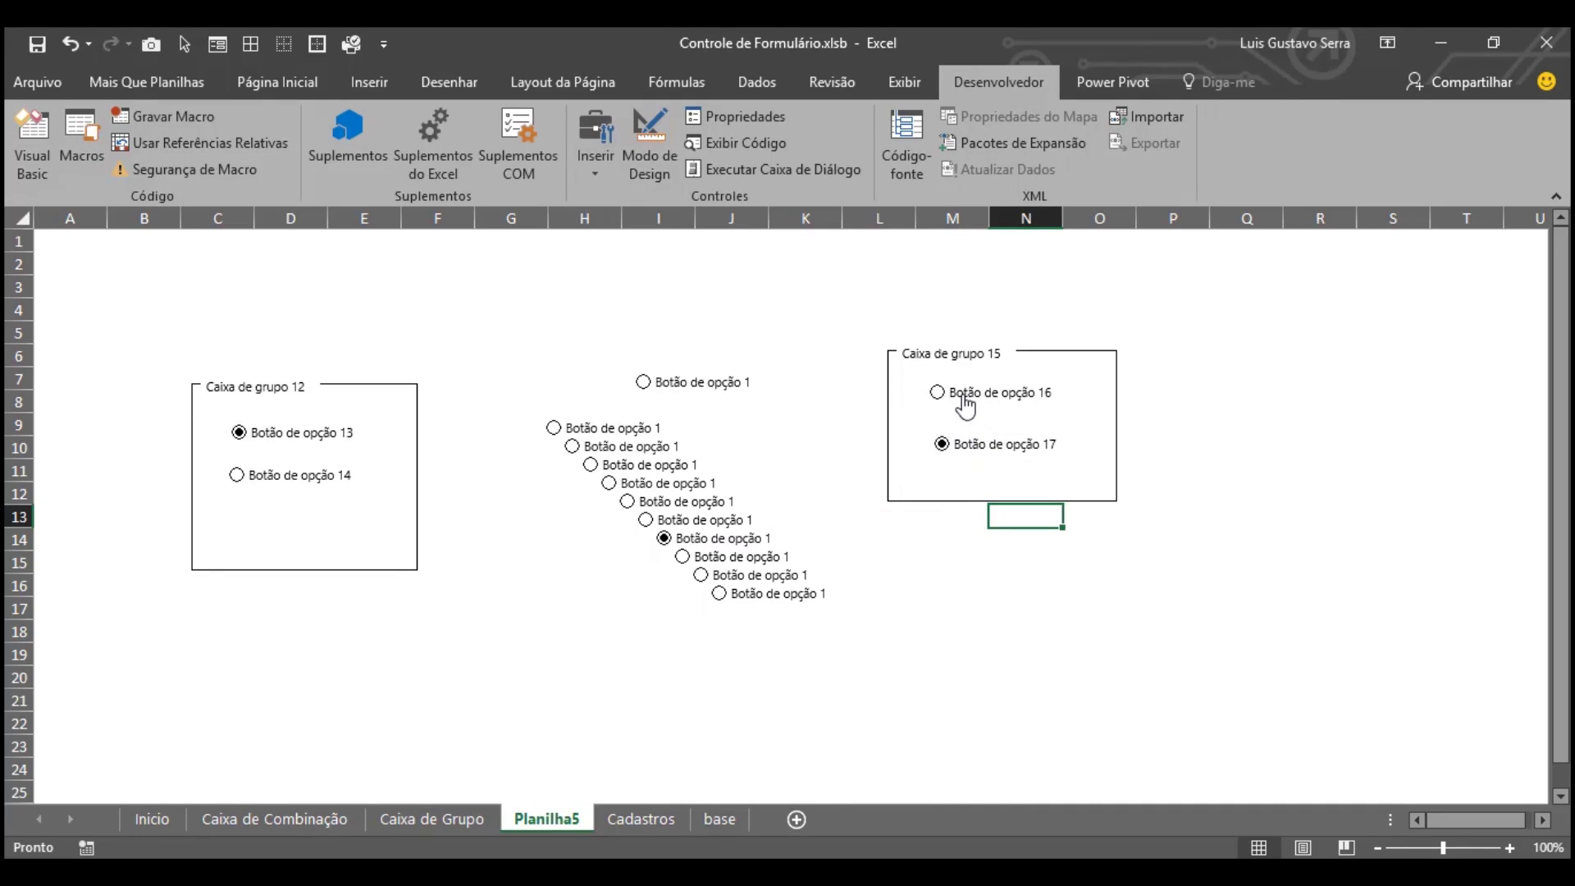
Step: Link the first group box's option buttons to cell D17 and switch between them
{"action": "left_click", "coordinate": [310, 478]}
{"action": "right_click", "coordinate": [311, 478]}
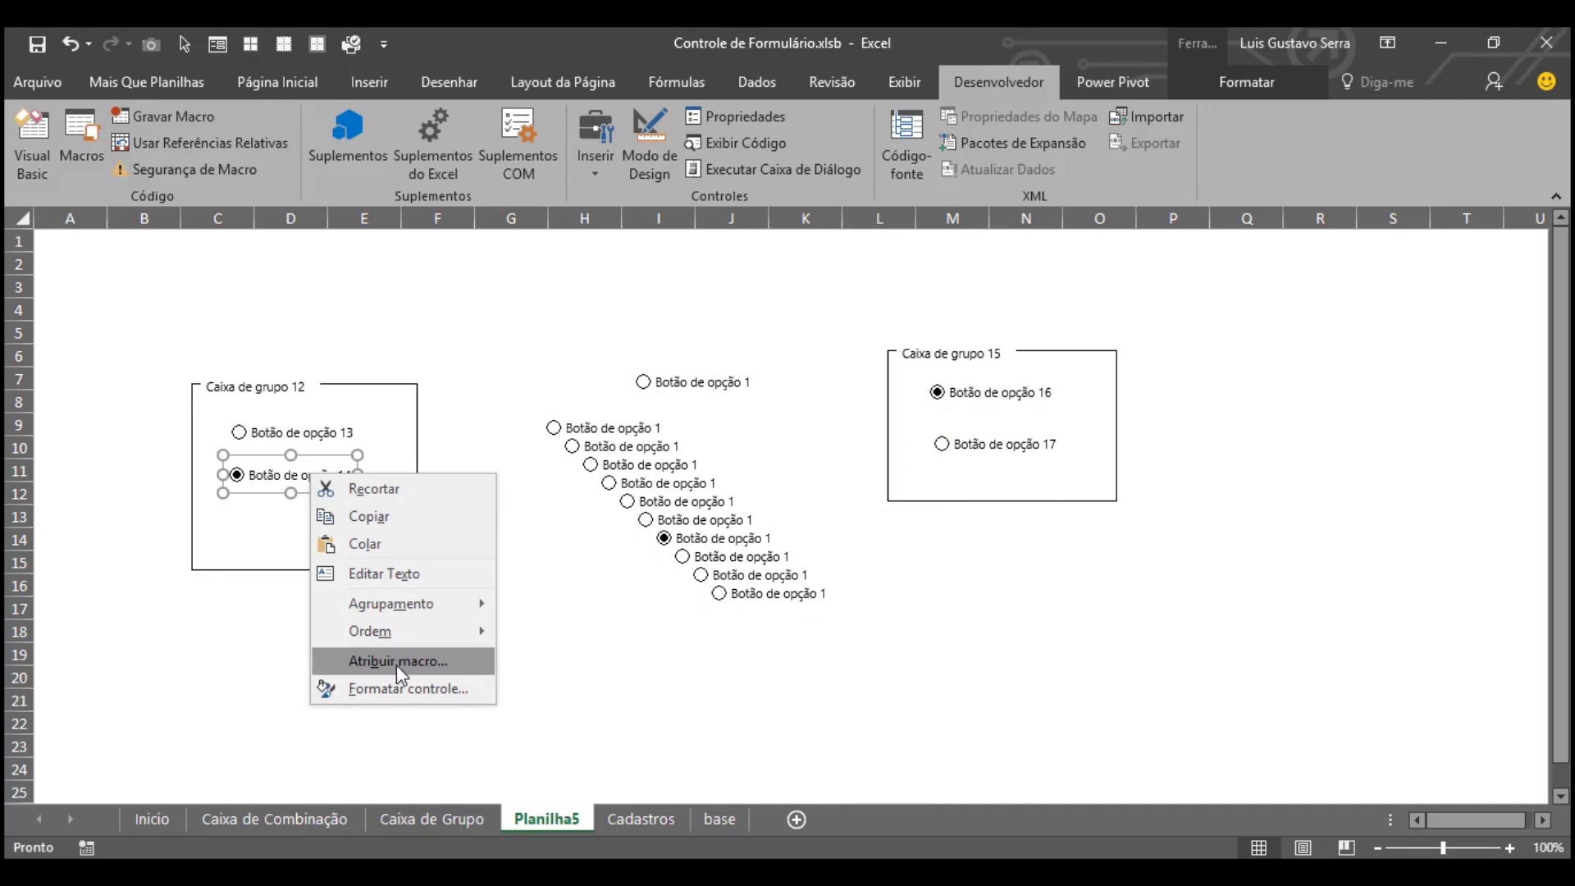
{"action": "left_click", "coordinate": [411, 684]}
{"action": "left_click", "coordinate": [289, 608]}
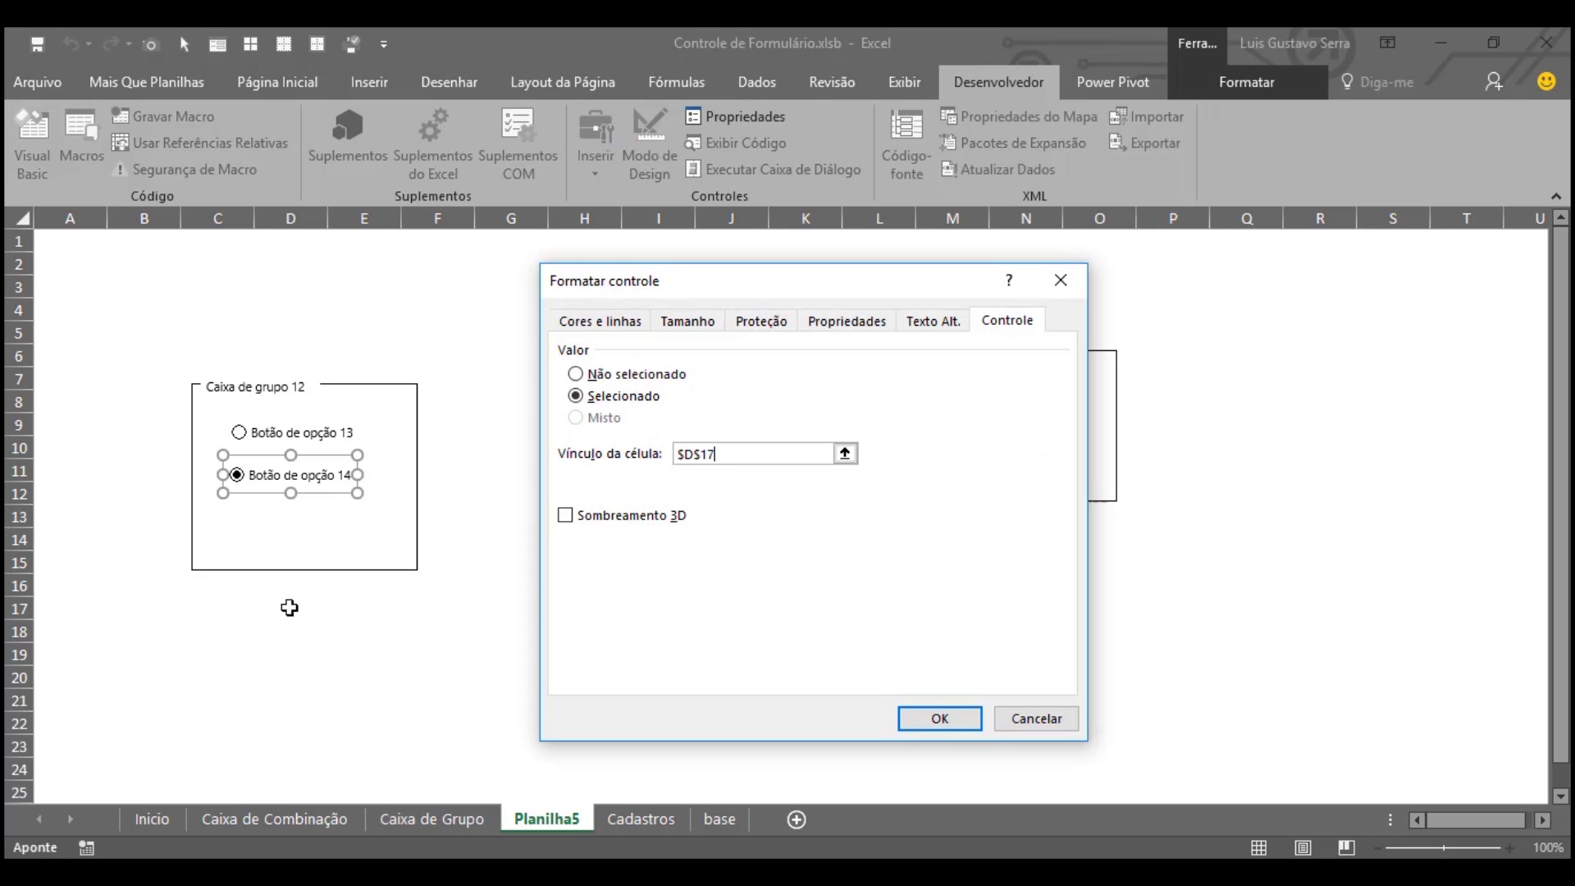
{"action": "left_click", "coordinate": [939, 717]}
{"action": "left_click", "coordinate": [239, 432]}
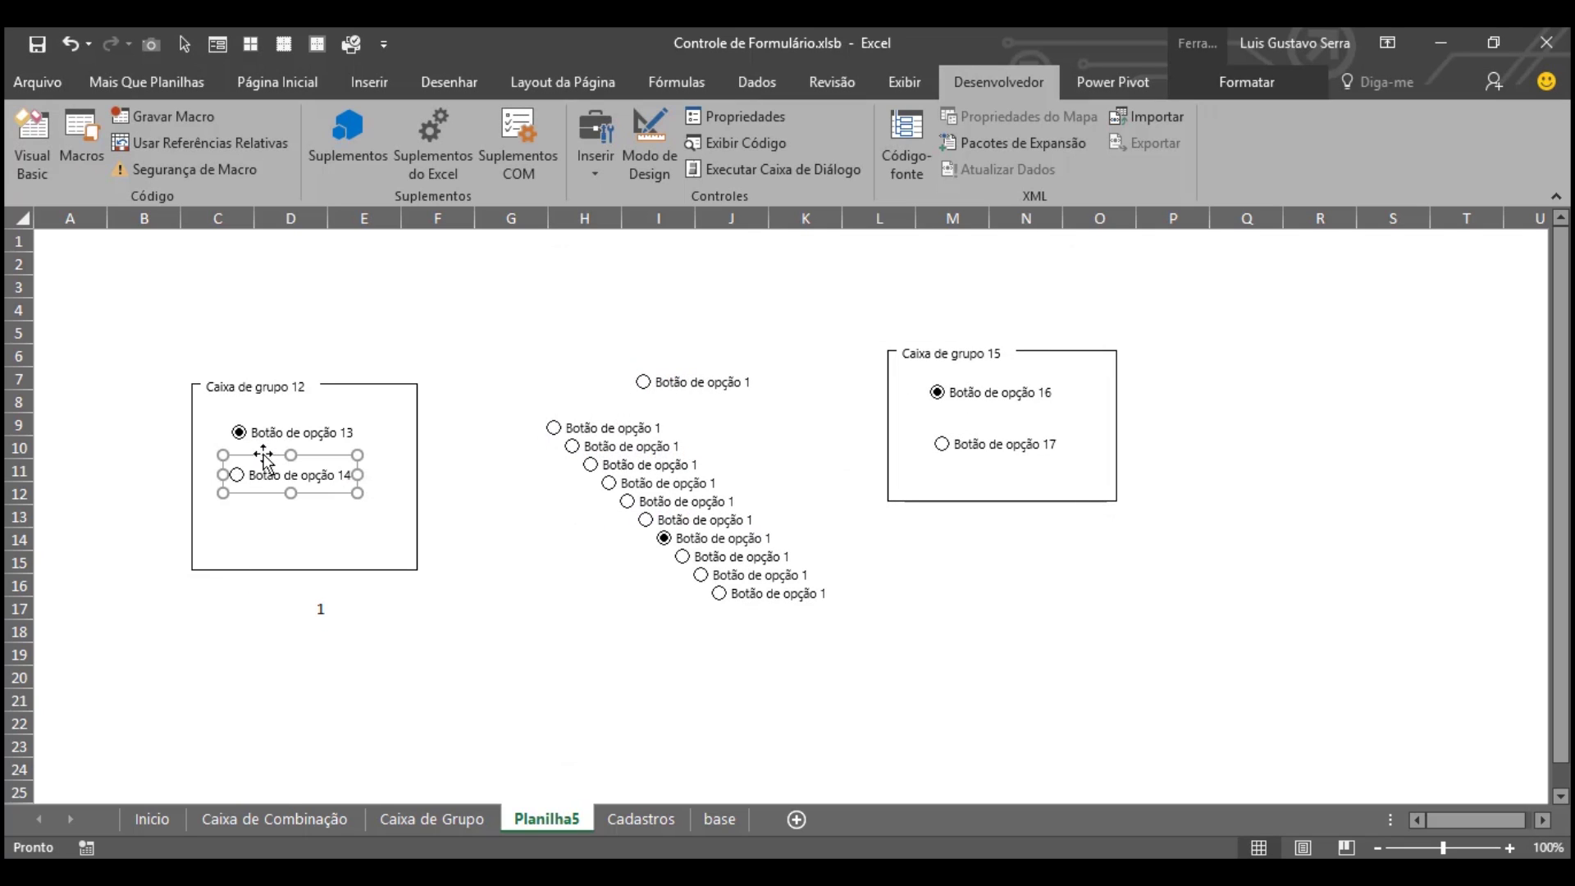
{"action": "left_click", "coordinate": [470, 479]}
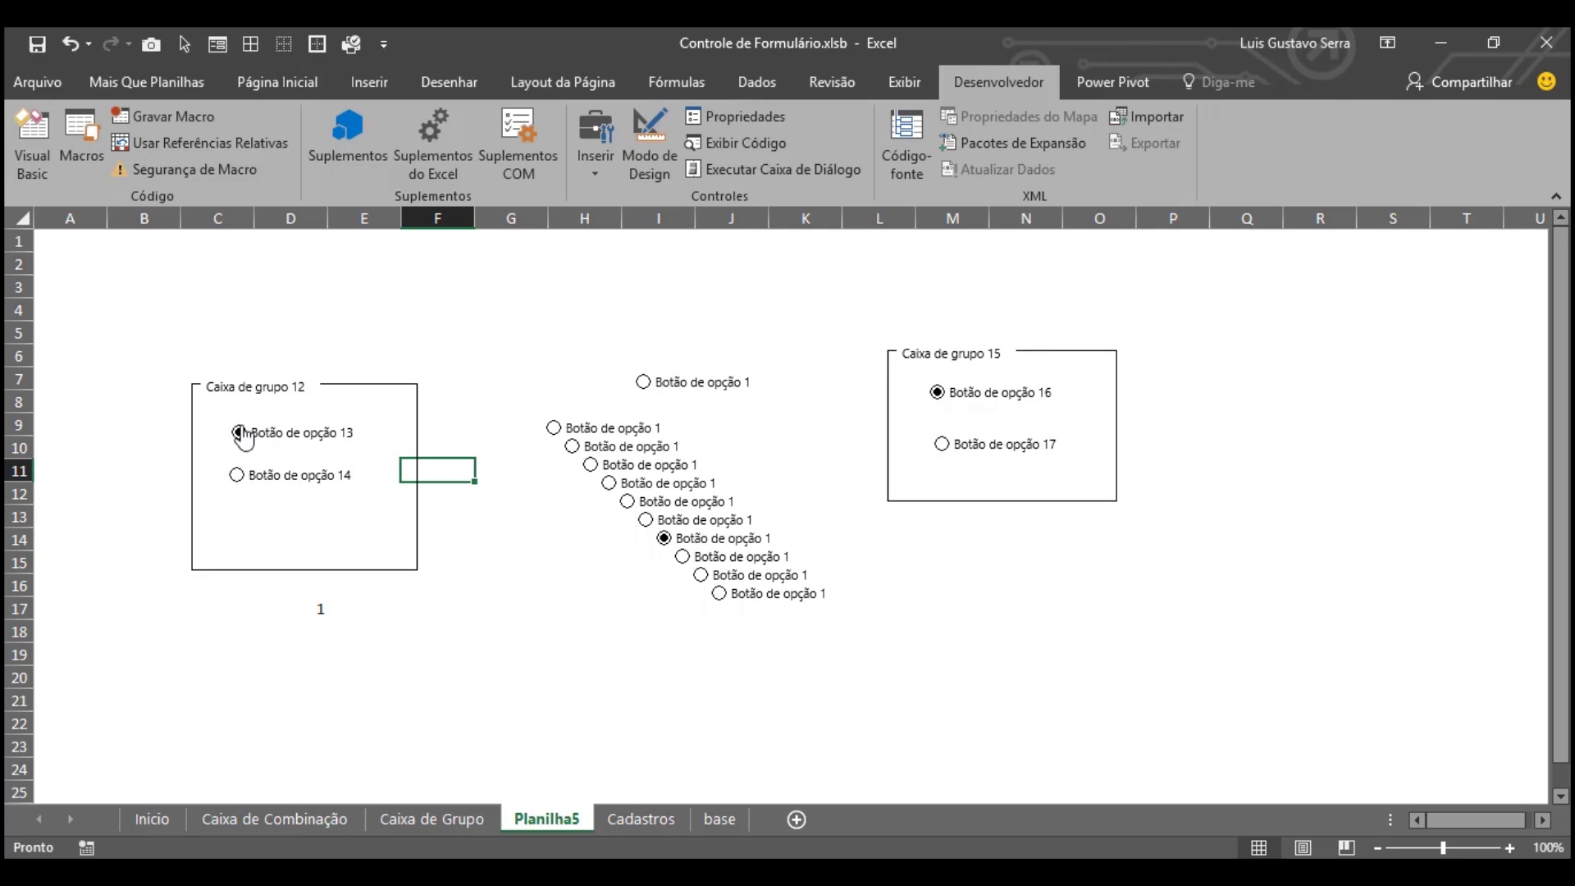
{"action": "left_click", "coordinate": [272, 476]}
Step: Link the ungrouped option buttons to cell I18 and select several of them in turn
{"action": "right_click", "coordinate": [641, 501]}
{"action": "left_click", "coordinate": [754, 710]}
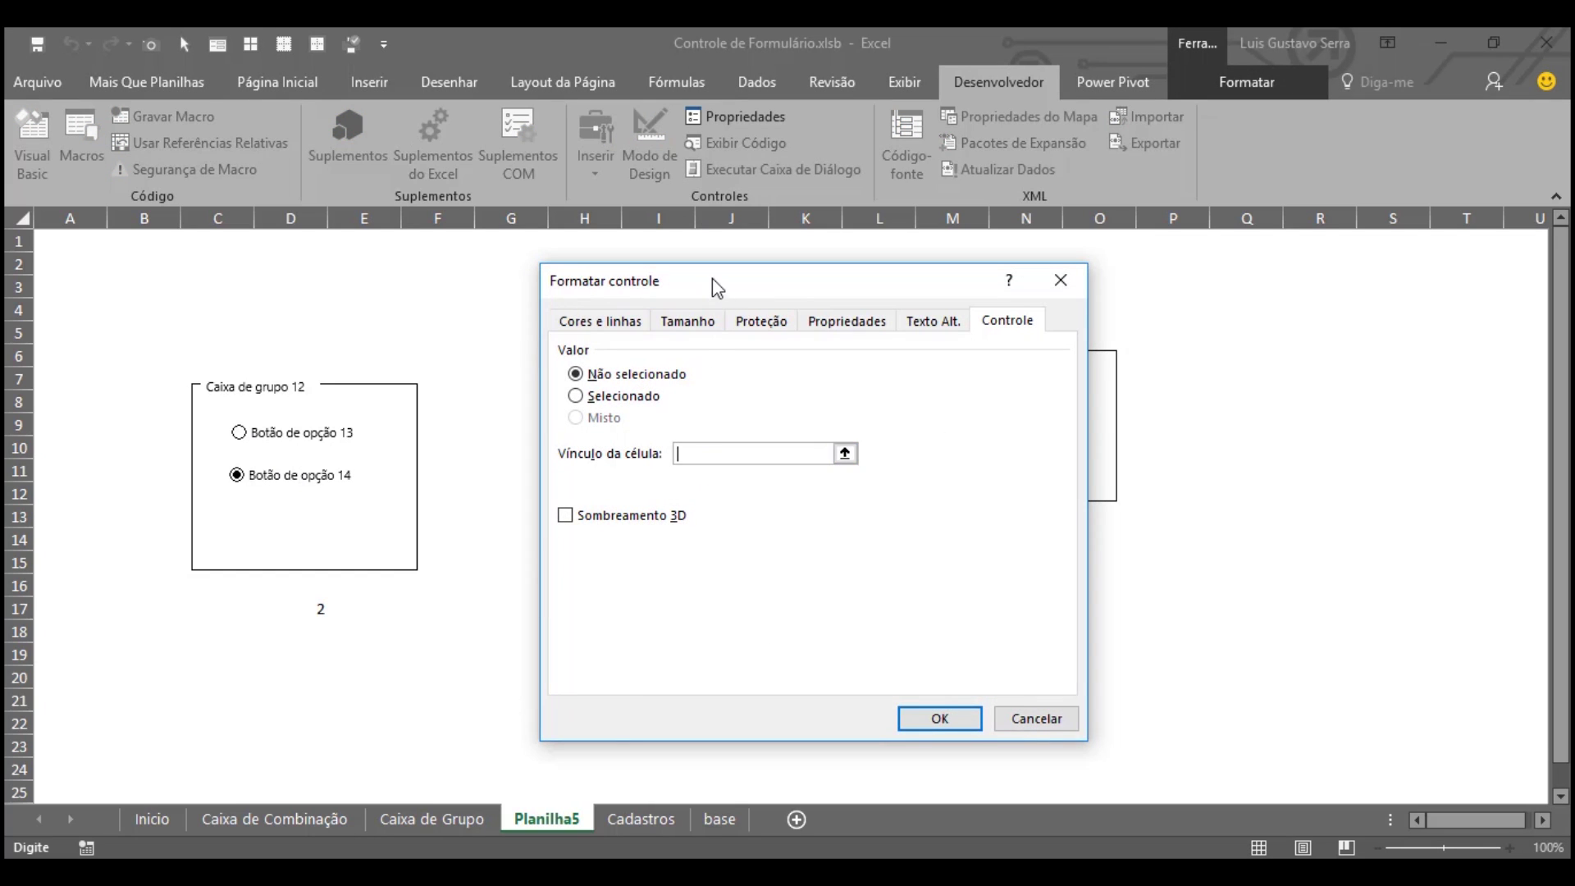
{"action": "left_click_drag", "start_coordinate": [712, 278], "coordinate": [1160, 272]}
{"action": "left_click", "coordinate": [659, 633]}
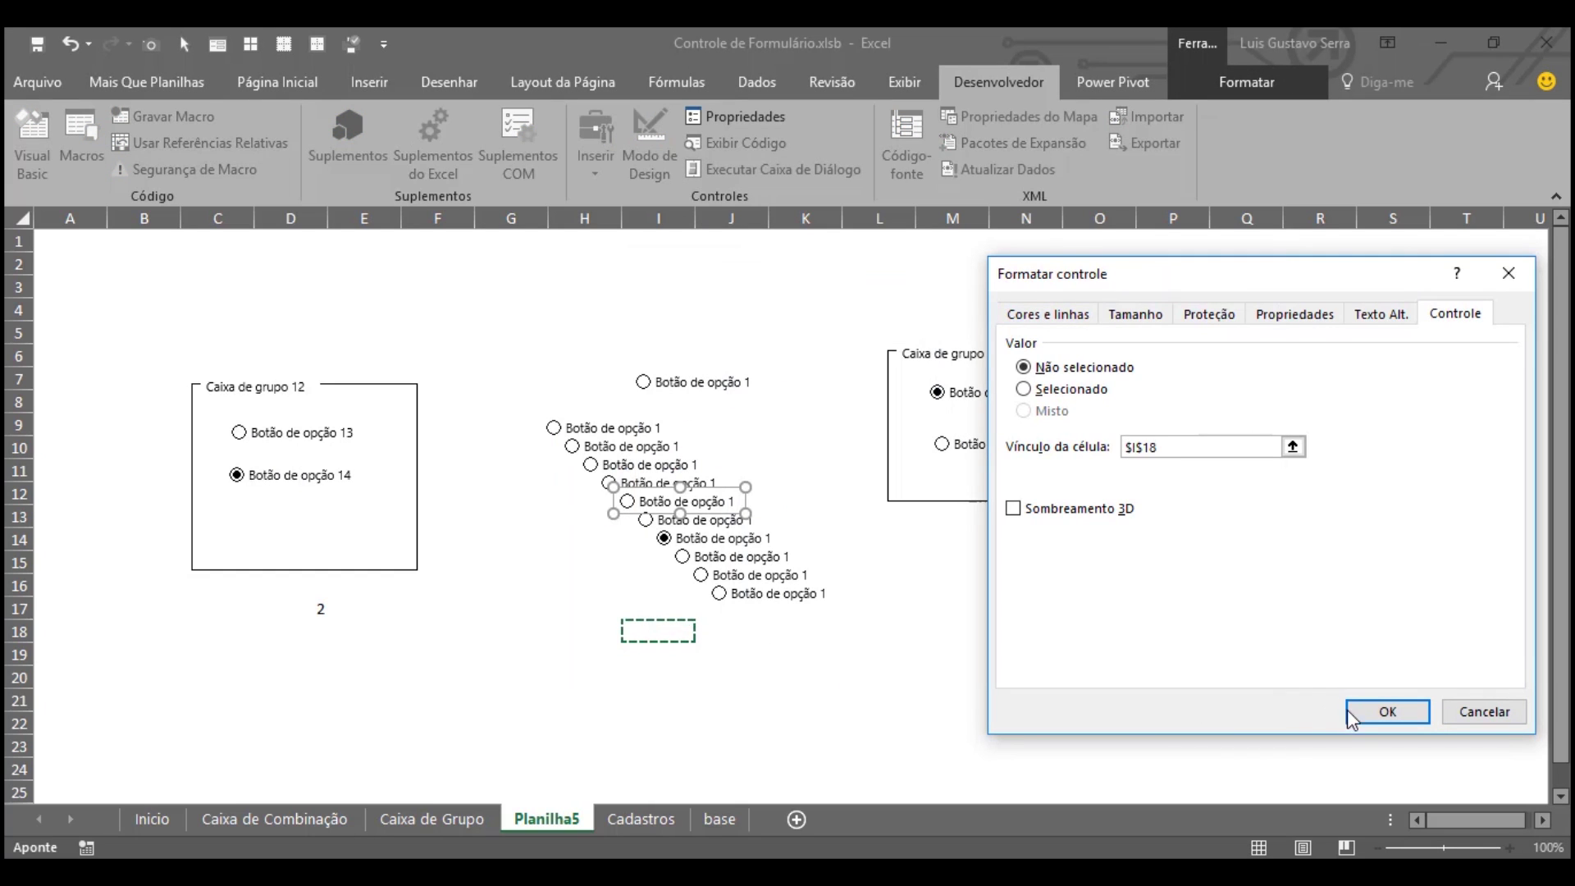
{"action": "left_click", "coordinate": [1388, 711]}
{"action": "left_click", "coordinate": [738, 577]}
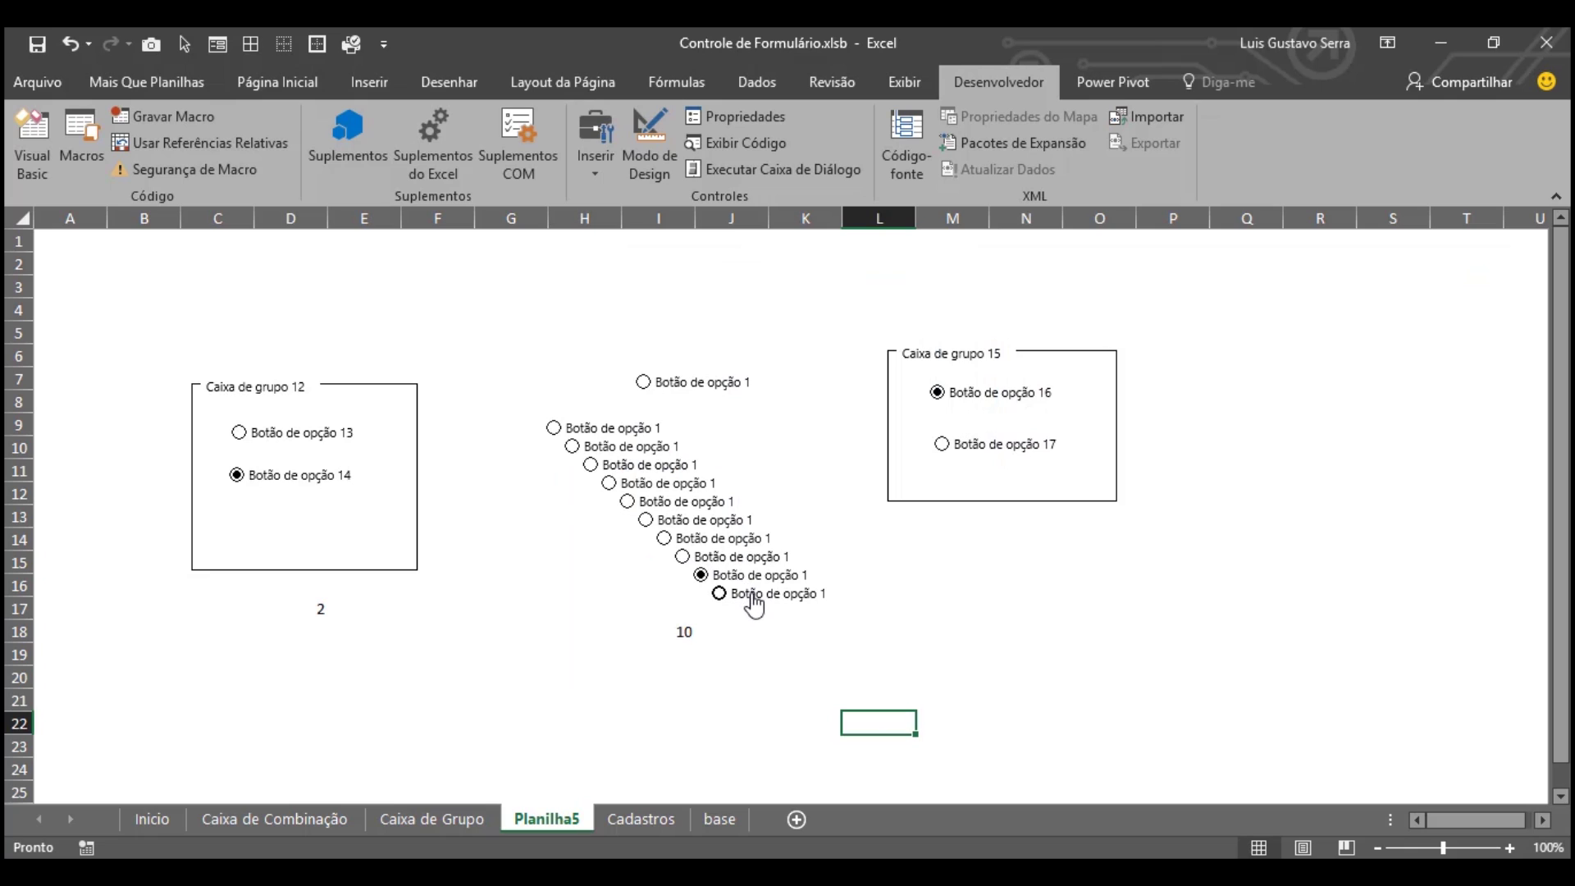
{"action": "left_click", "coordinate": [684, 557]}
{"action": "left_click", "coordinate": [663, 521]}
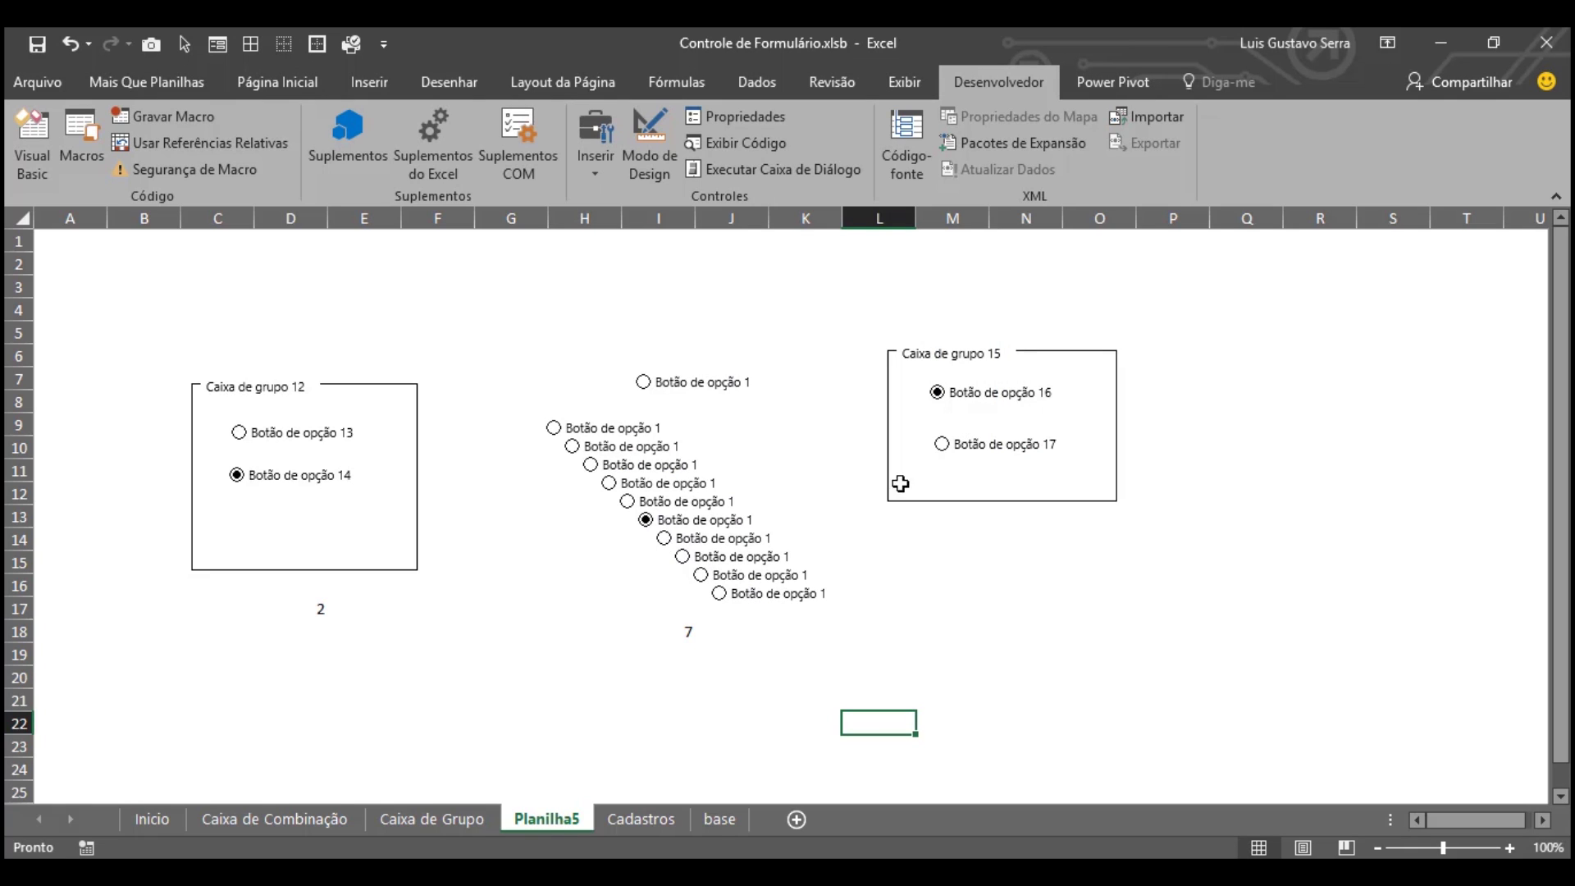
Step: Link the second group box's option buttons to cell M14 and switch between them
{"action": "right_click", "coordinate": [978, 452]}
{"action": "left_click", "coordinate": [1083, 661]}
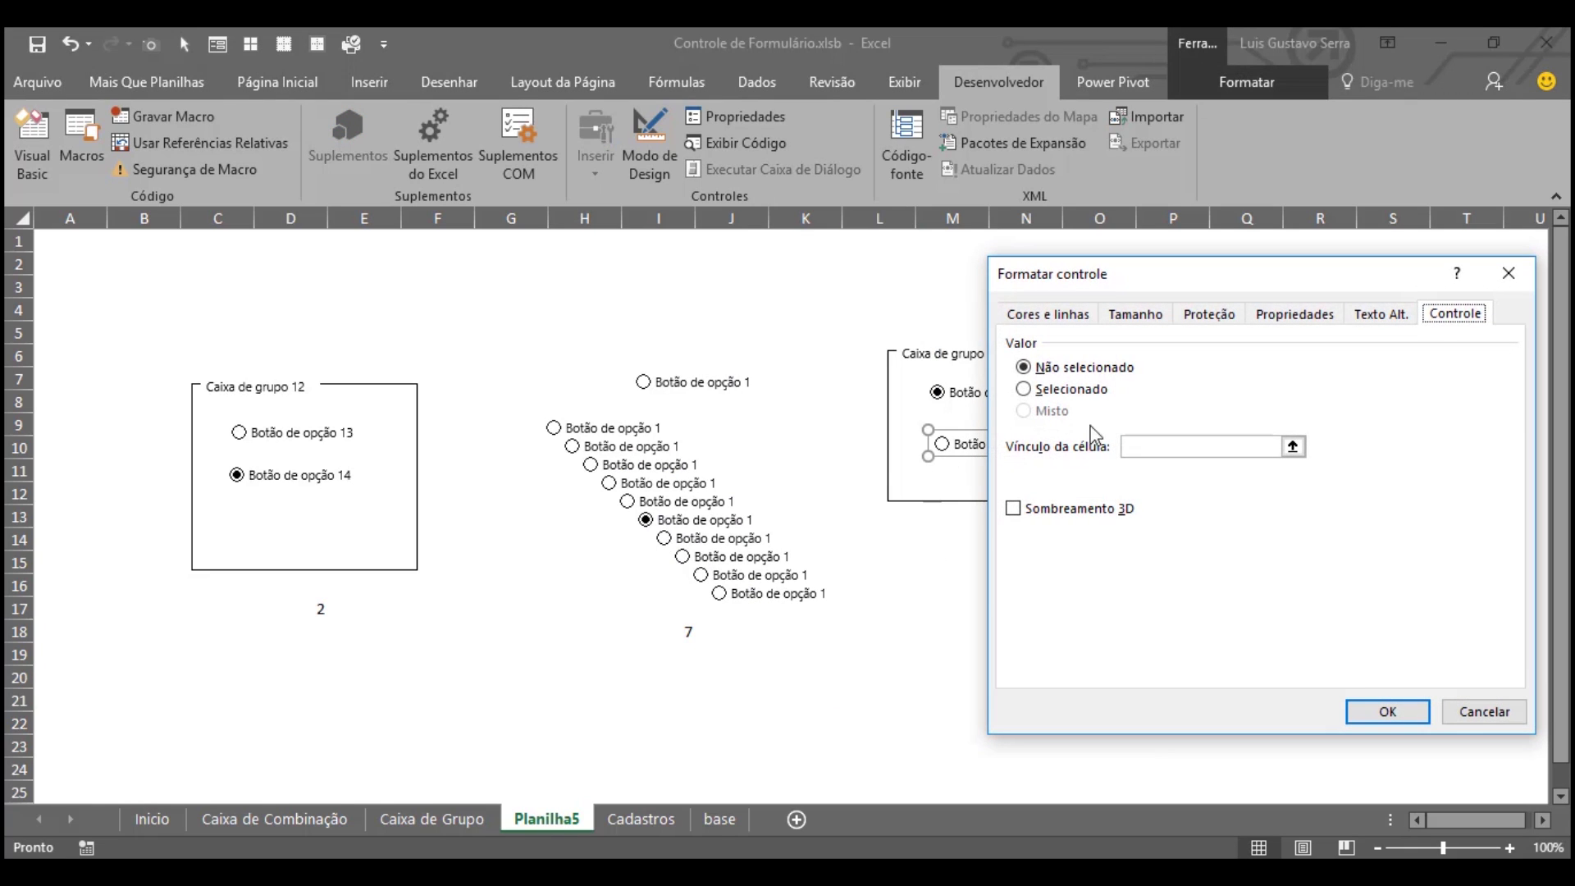
{"action": "left_click", "coordinate": [954, 539]}
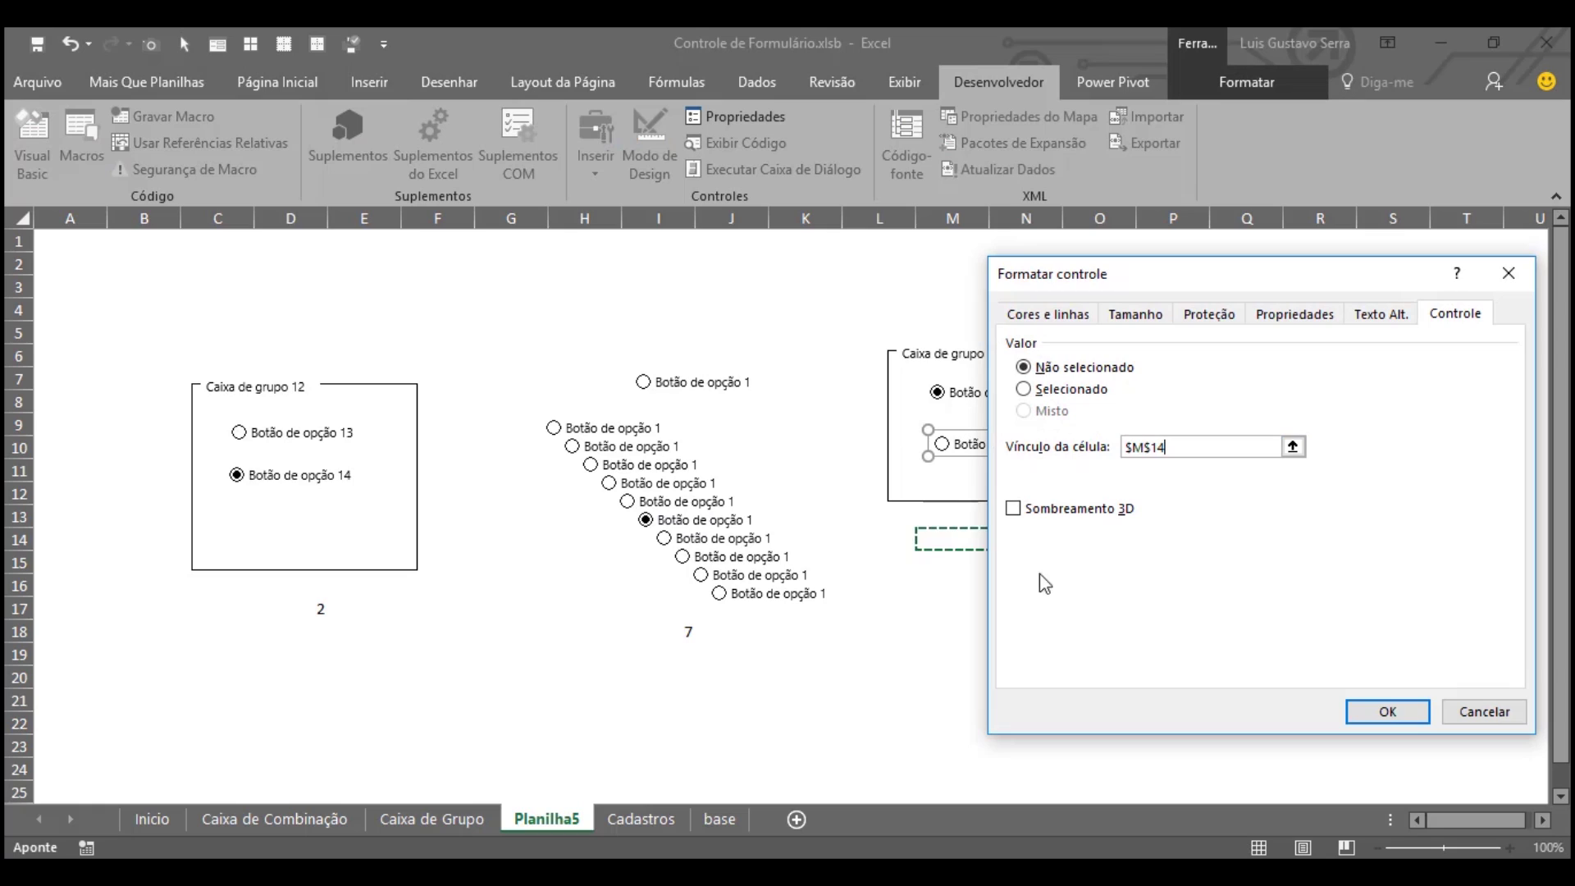
{"action": "left_click", "coordinate": [1386, 711]}
{"action": "left_click", "coordinate": [1095, 579]}
{"action": "left_click", "coordinate": [1002, 450]}
{"action": "left_click", "coordinate": [994, 404]}
{"action": "left_click", "coordinate": [995, 456]}
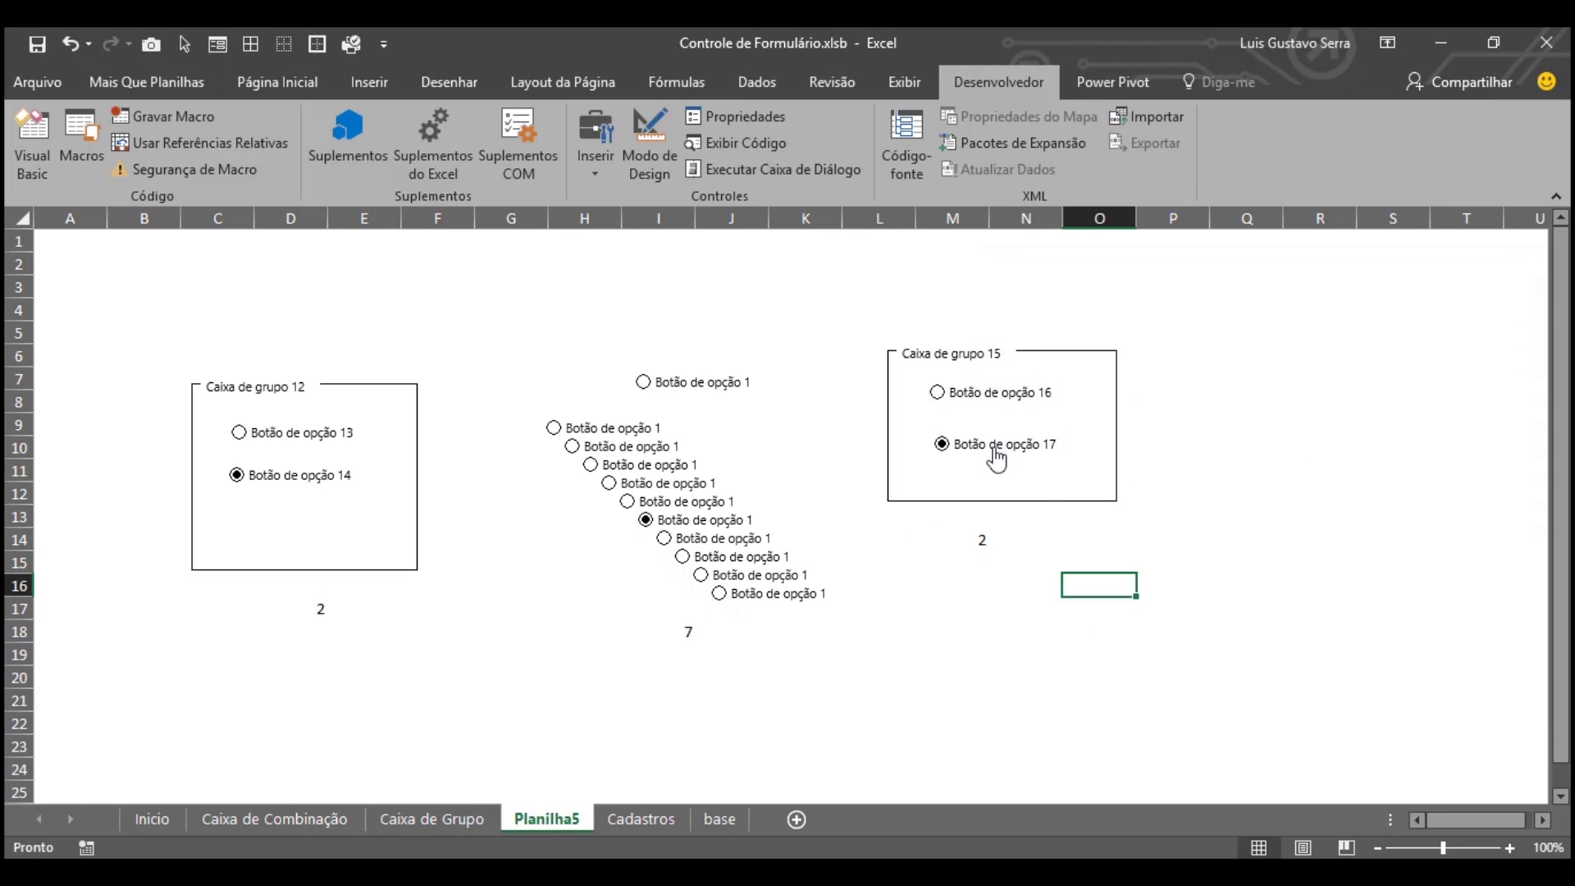
Step: Delete the Planilha5 worksheet permanently
{"action": "right_click", "coordinate": [548, 821]}
{"action": "left_click", "coordinate": [615, 576]}
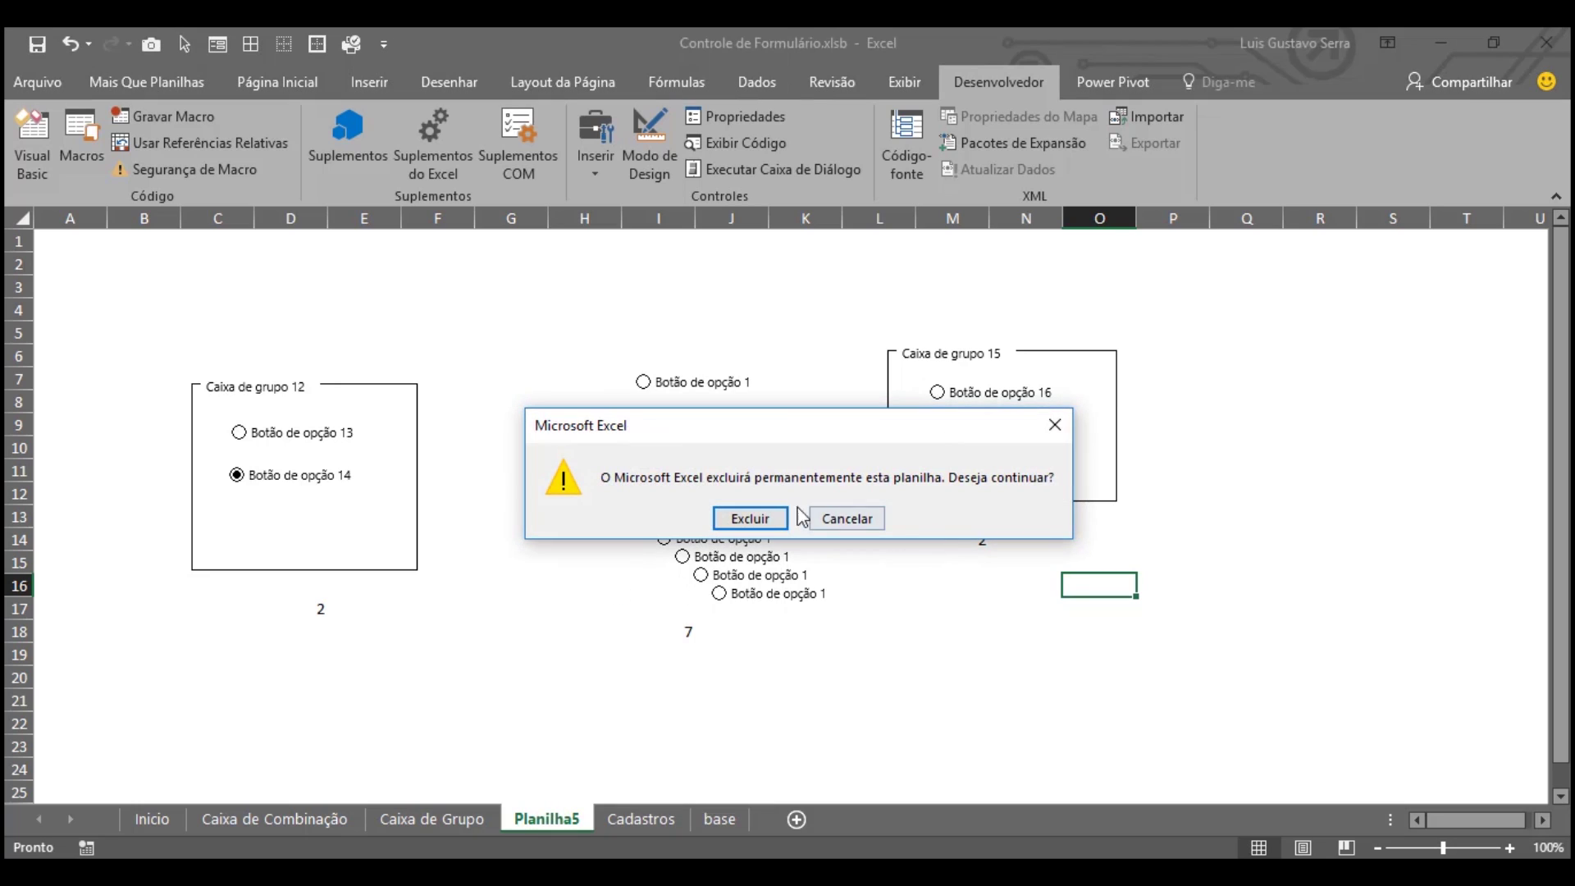
{"action": "left_click", "coordinate": [766, 518]}
Step: On the Caixa de Grupo sheet, answer Não for Pergunta 1, 3 and 5, Talvez for Pergunta 4 and Sim for Pergunta 6
{"action": "left_click", "coordinate": [435, 819]}
{"action": "left_click", "coordinate": [193, 384]}
{"action": "left_click", "coordinate": [699, 391]}
{"action": "left_click", "coordinate": [675, 449]}
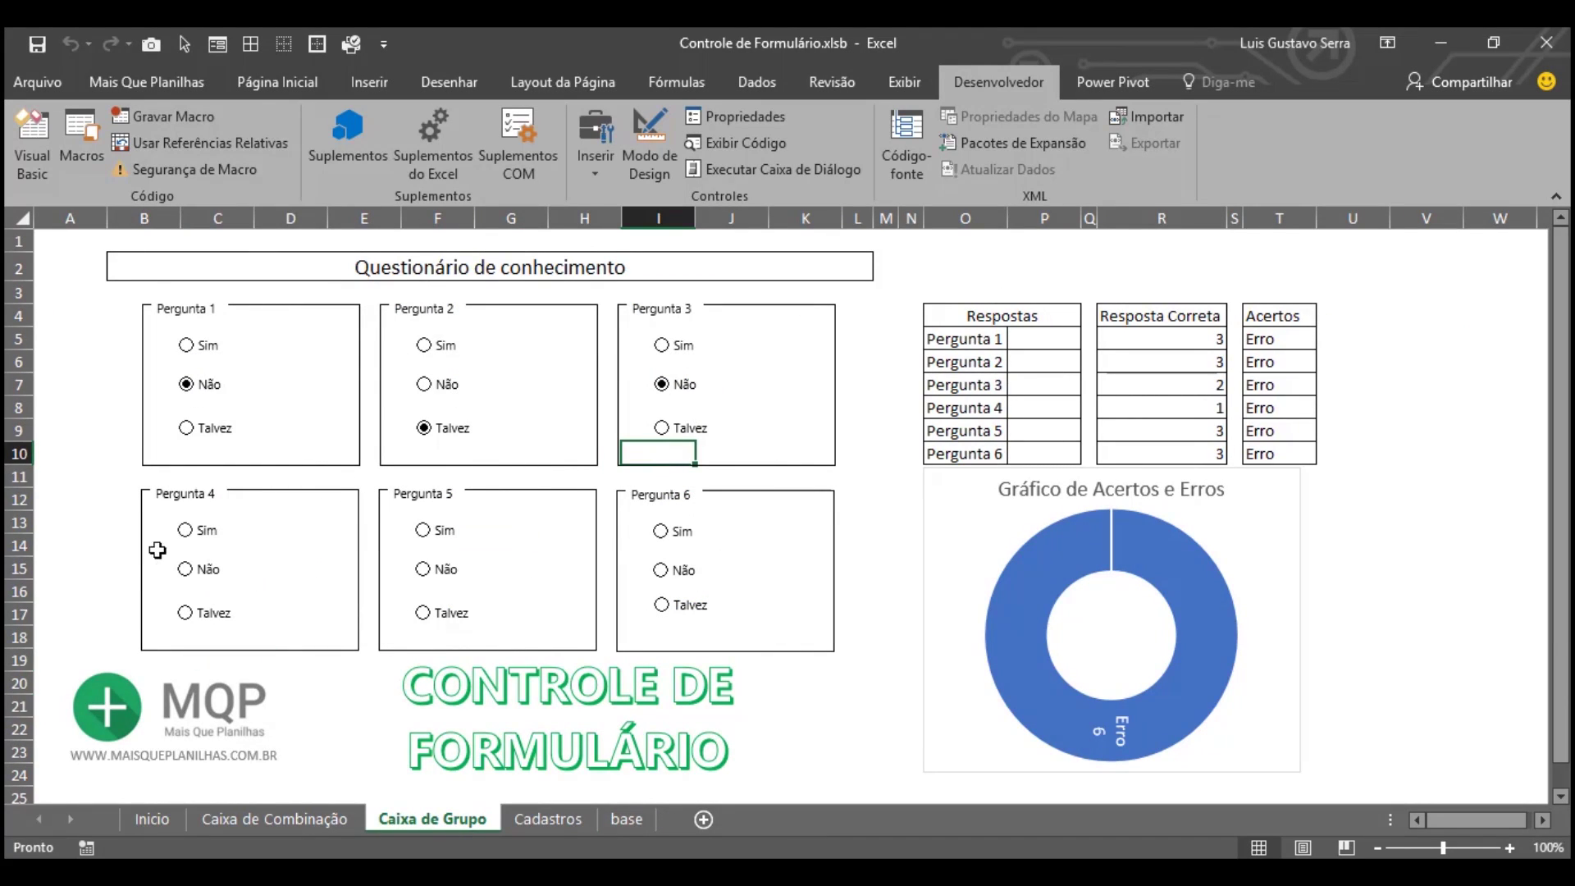
{"action": "left_click", "coordinate": [210, 614]}
{"action": "left_click", "coordinate": [438, 533]}
{"action": "left_click", "coordinate": [452, 572]}
{"action": "left_click", "coordinate": [682, 531]}
Step: Link the Pergunta 1 option buttons to cell P5 in the Respostas table
{"action": "right_click", "coordinate": [206, 351]}
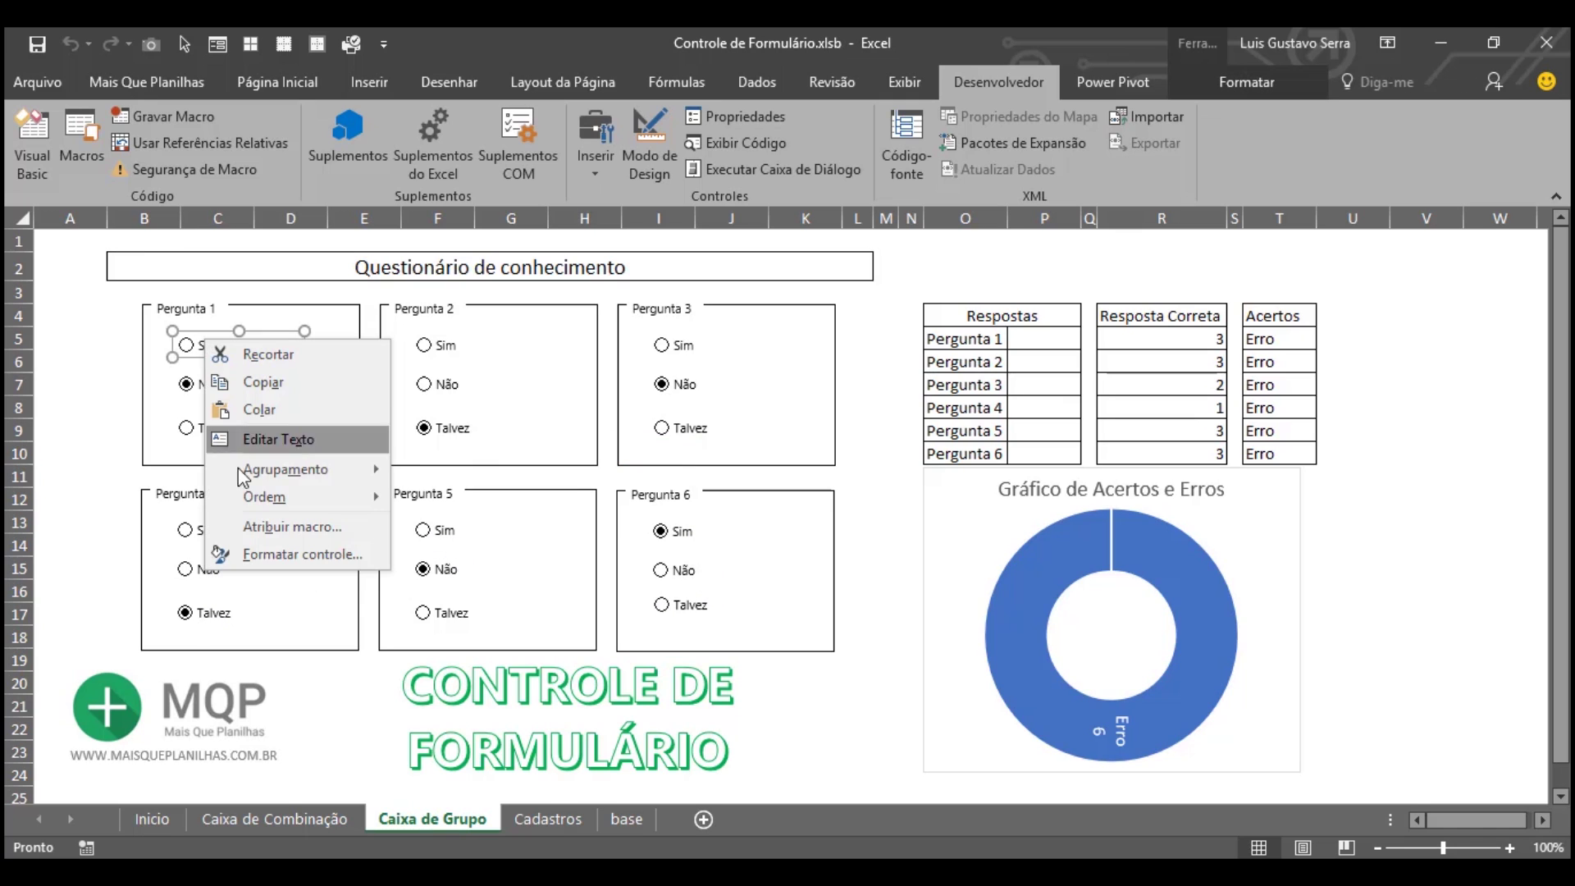
{"action": "left_click", "coordinate": [289, 552]}
{"action": "left_click_drag", "start_coordinate": [1212, 277], "coordinate": [565, 268]}
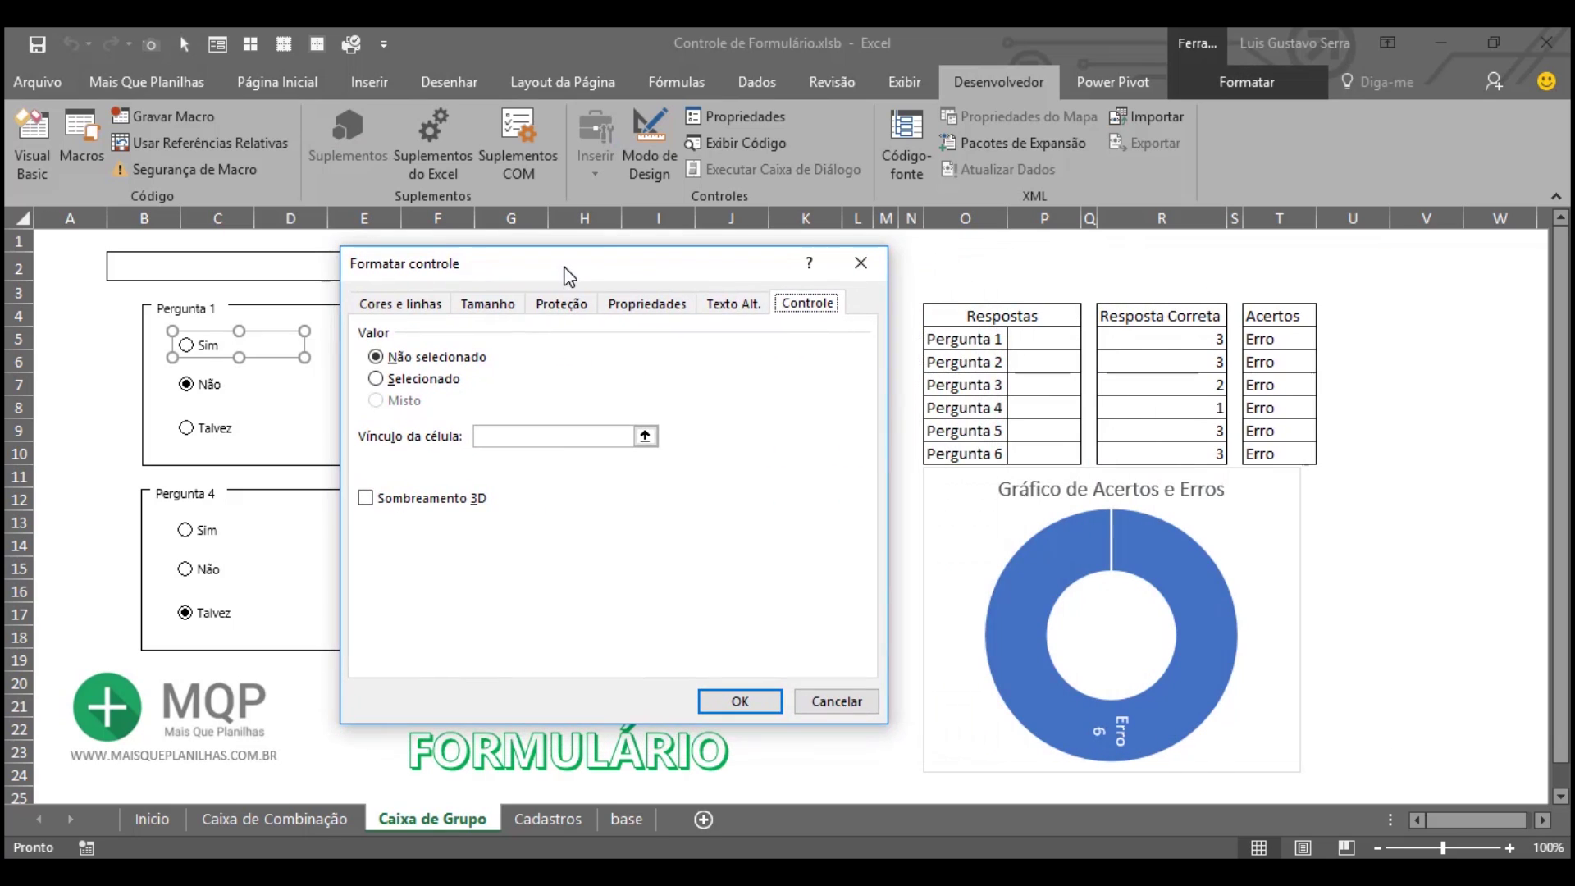
{"action": "left_click", "coordinate": [563, 436]}
{"action": "left_click", "coordinate": [1033, 338]}
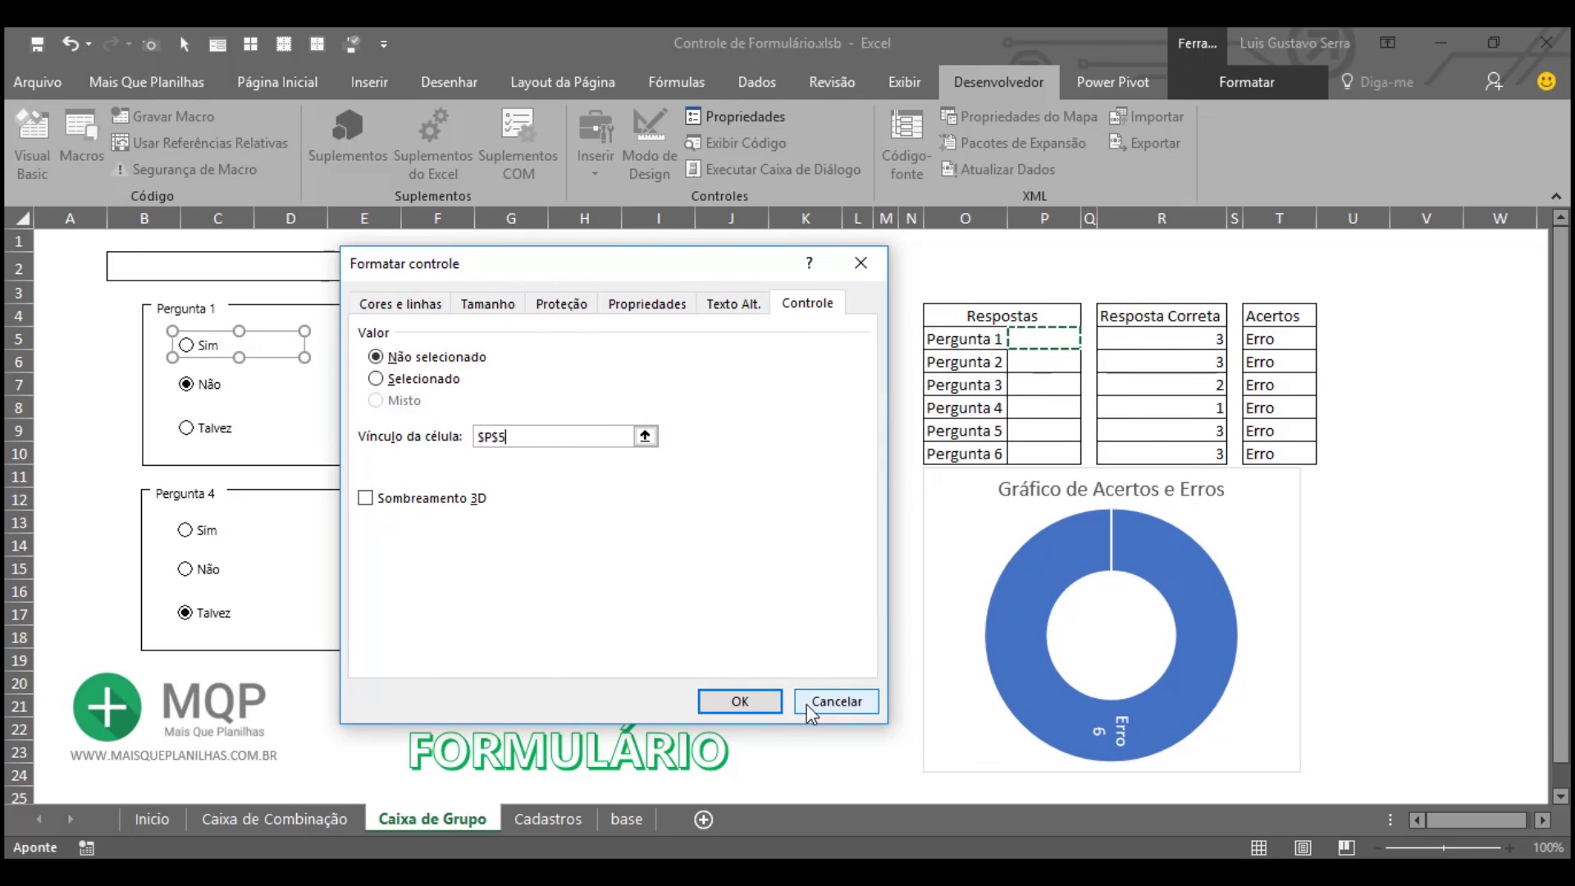
{"action": "left_click", "coordinate": [739, 699]}
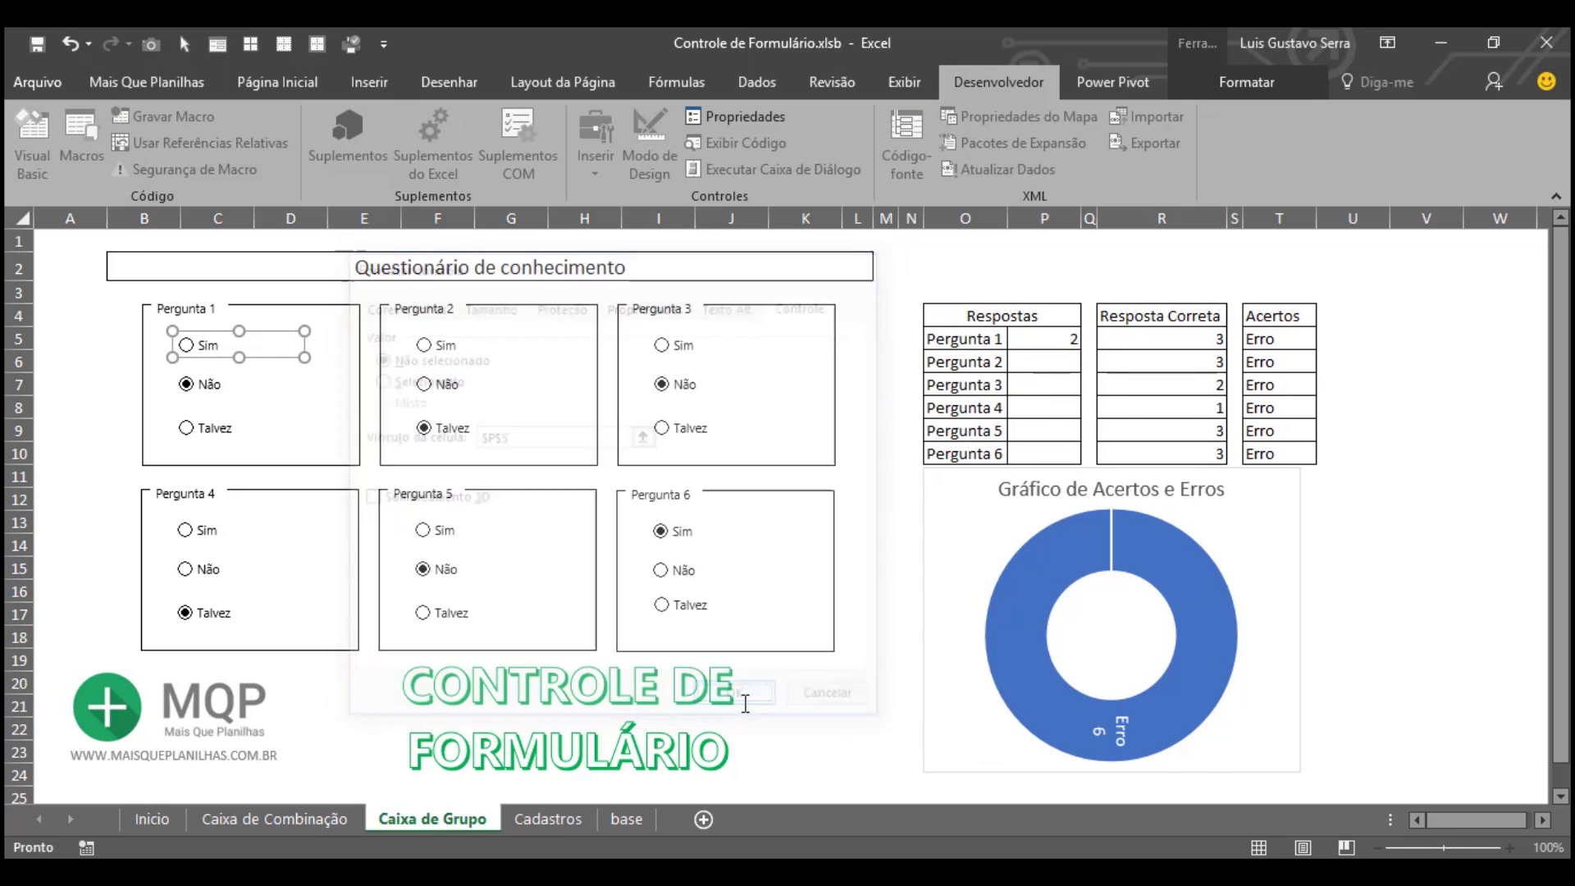
Step: Answer Não for Pergunta 2 and link its option buttons to cell P6
{"action": "right_click", "coordinate": [452, 386]}
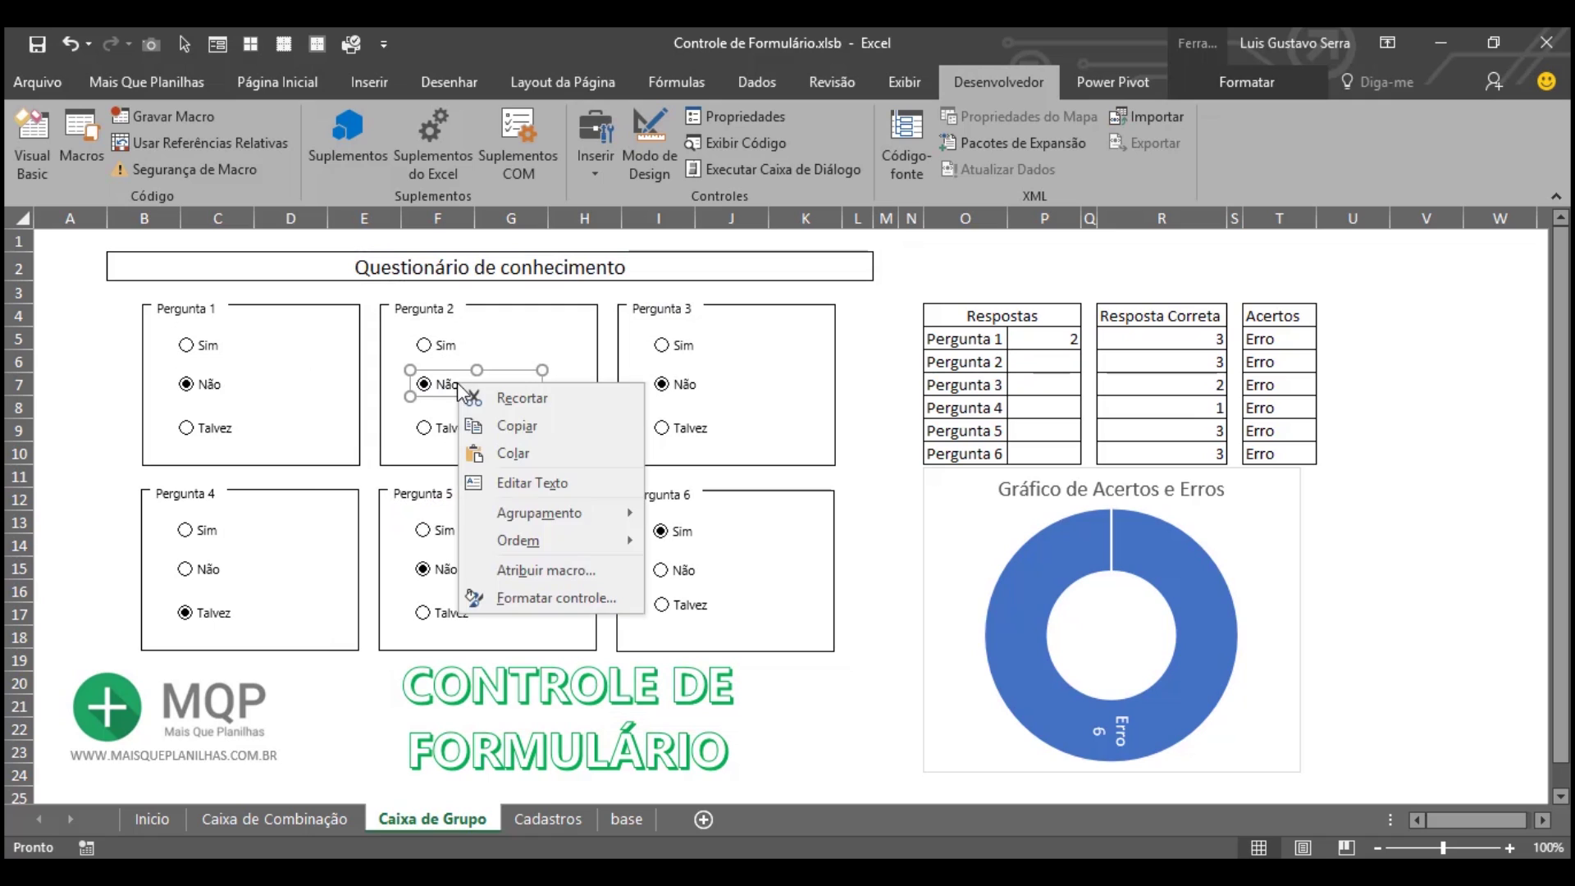
{"action": "left_click", "coordinate": [552, 603]}
{"action": "left_click", "coordinate": [611, 436]}
{"action": "left_click", "coordinate": [1040, 362]}
{"action": "left_click", "coordinate": [740, 701]}
Step: Link the Pergunta 3 option buttons to cell P7 in the Respostas table
{"action": "right_click", "coordinate": [685, 421]}
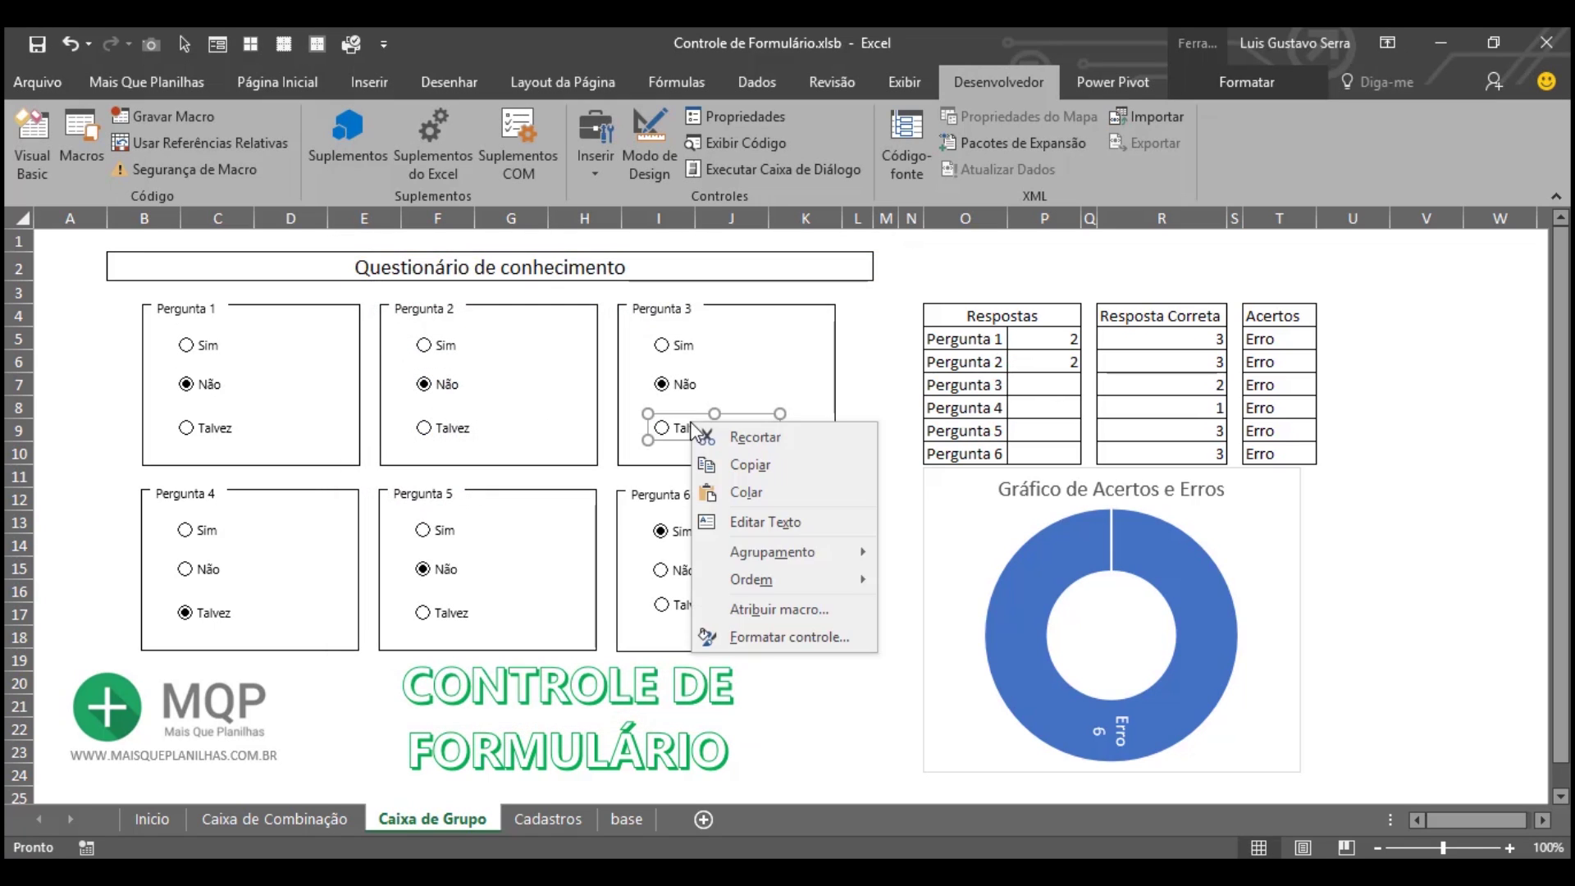
{"action": "left_click", "coordinate": [787, 634]}
{"action": "left_click", "coordinate": [558, 435]}
{"action": "left_click", "coordinate": [1040, 385]}
{"action": "left_click", "coordinate": [741, 701]}
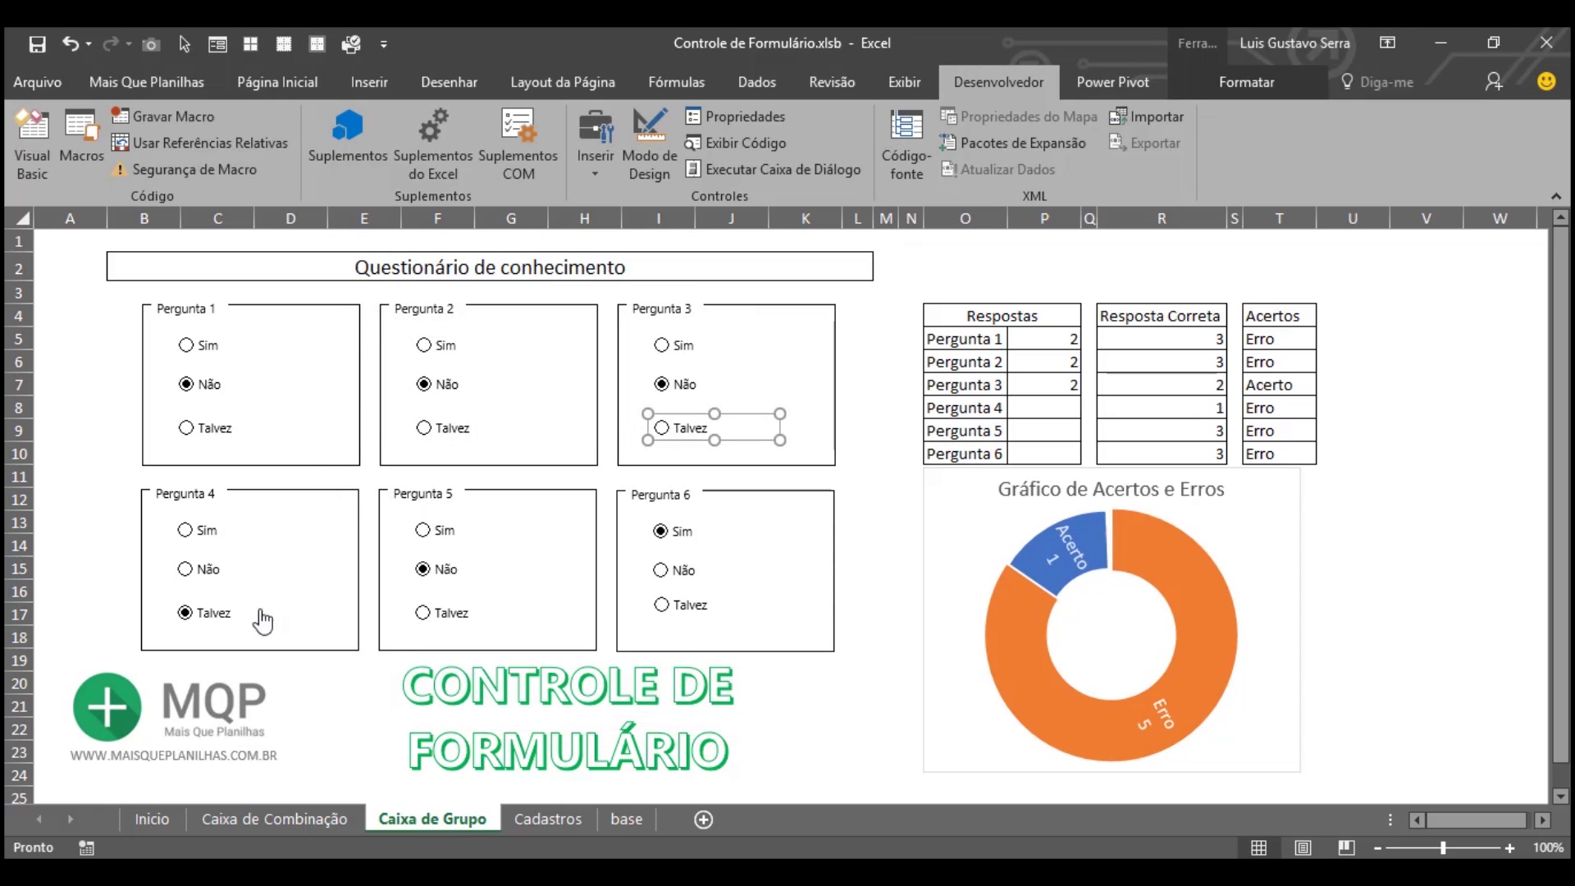
Step: Link the Pergunta 4 option buttons to cell P8 in the Respostas table
{"action": "right_click", "coordinate": [210, 575]}
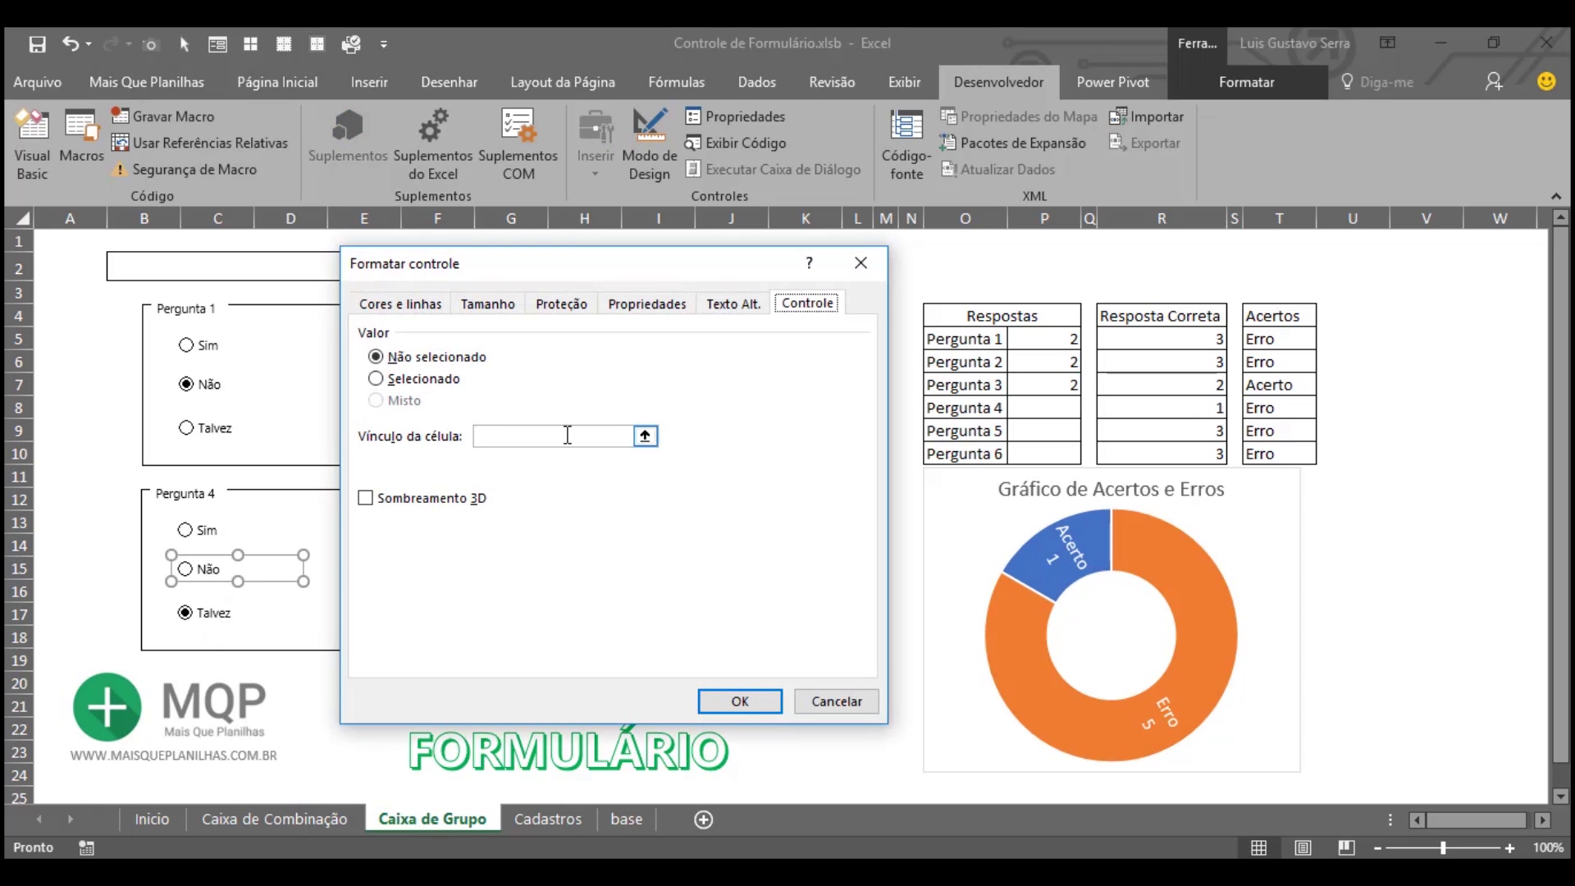
{"action": "left_click", "coordinate": [1026, 407]}
{"action": "left_click", "coordinate": [739, 701]}
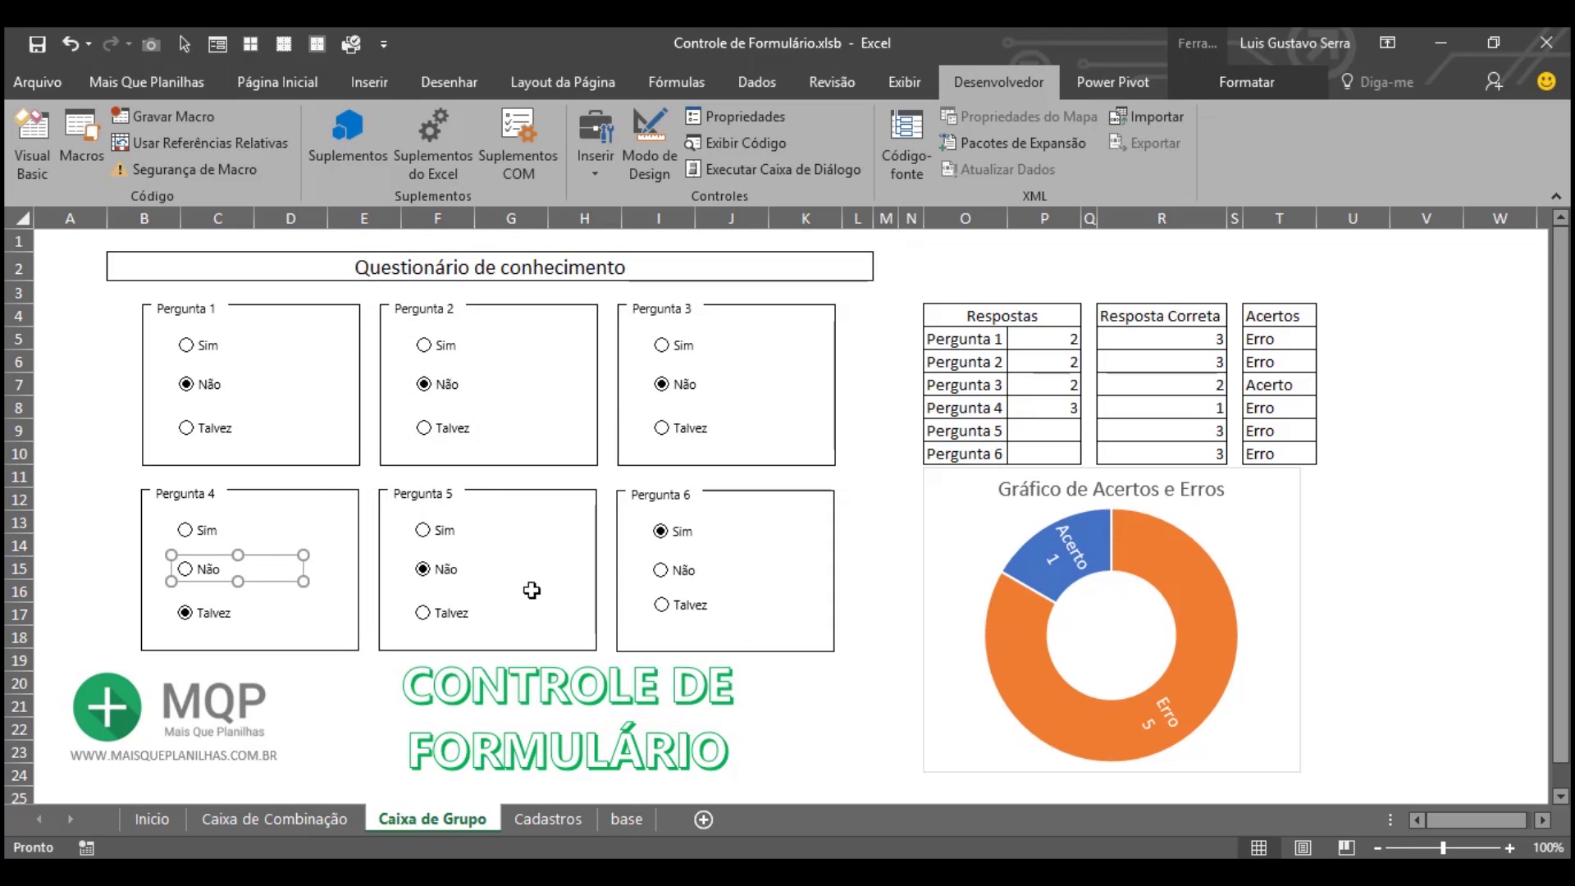
Step: Link the Pergunta 5 option buttons to cell P9 in the Respostas table
{"action": "right_click", "coordinate": [444, 579]}
{"action": "left_click", "coordinate": [508, 800]}
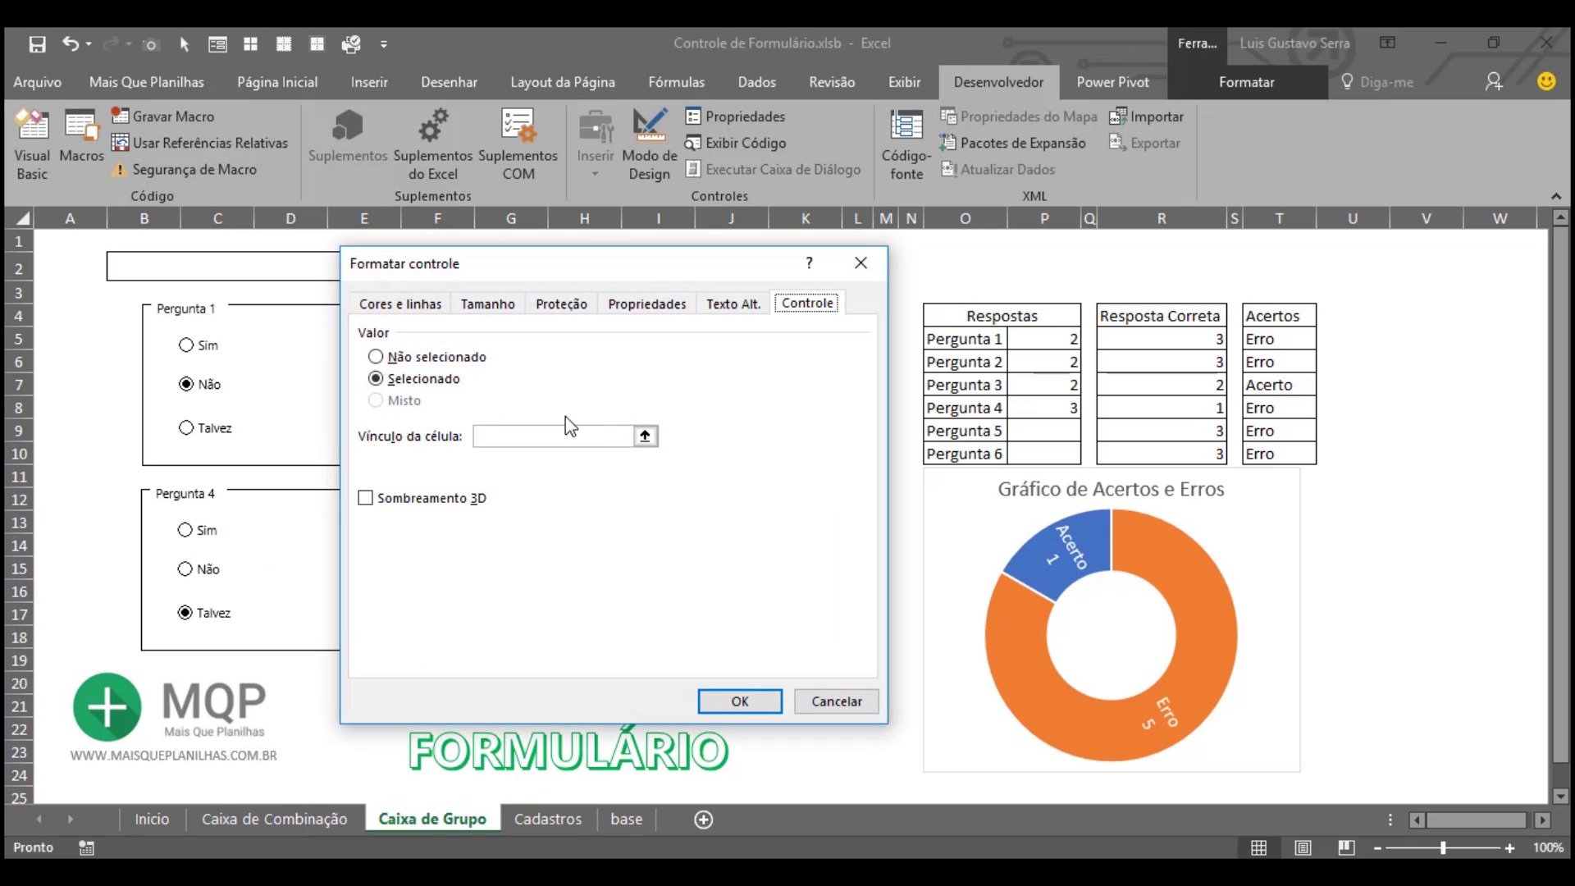
{"action": "left_click", "coordinate": [539, 443]}
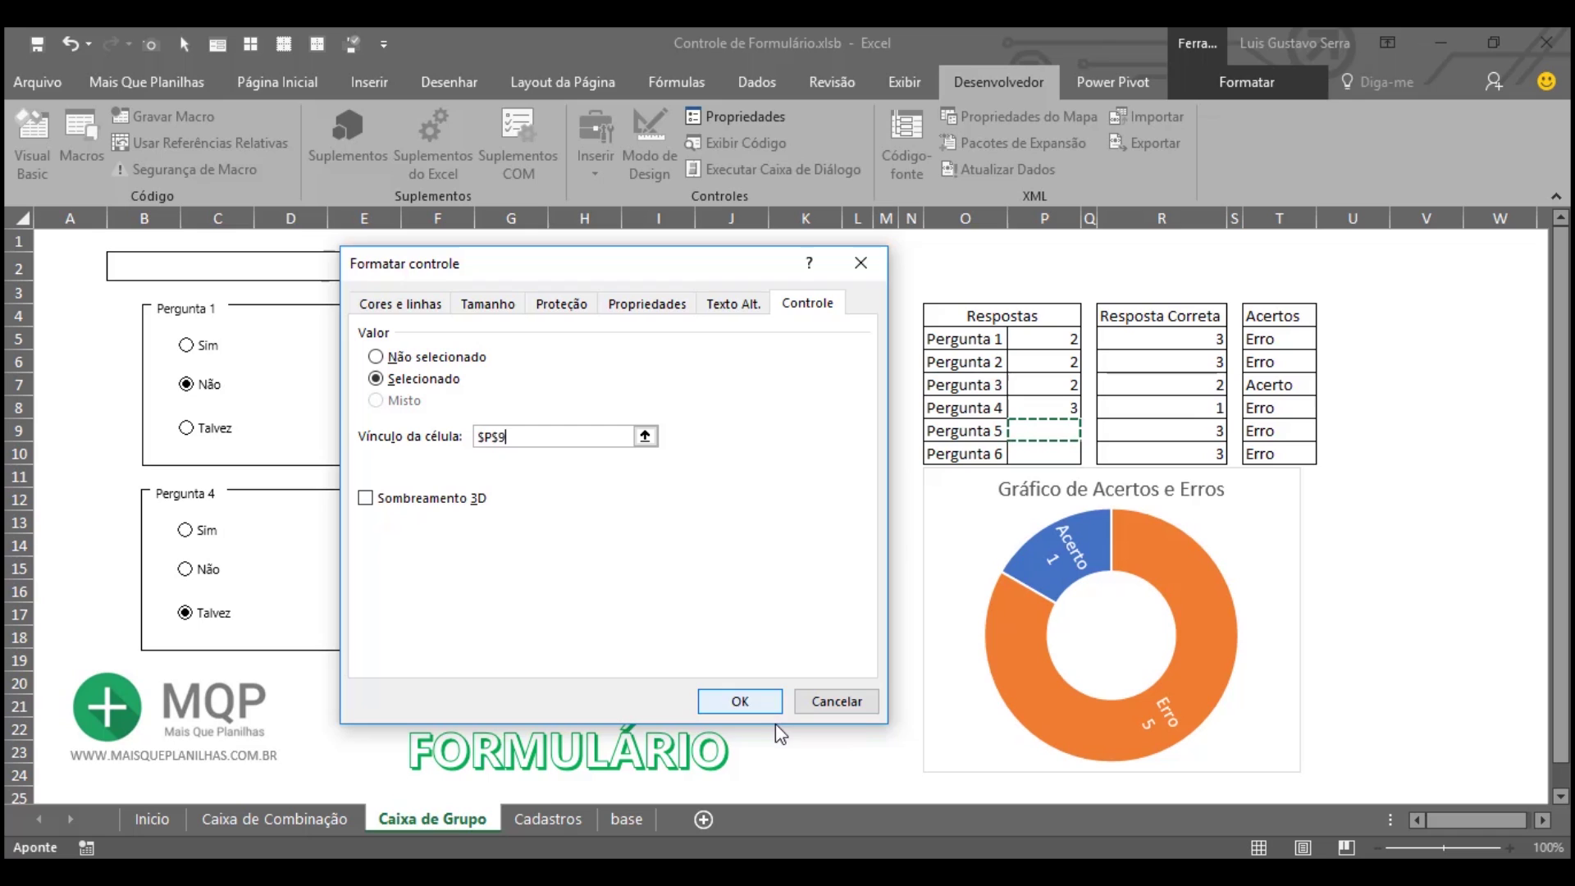
{"action": "left_click", "coordinate": [740, 702]}
Step: Link the Pergunta 6 option buttons to cell P10 in the Respostas table
{"action": "right_click", "coordinate": [687, 581]}
{"action": "left_click", "coordinate": [742, 785]}
{"action": "left_click", "coordinate": [628, 436]}
{"action": "left_click", "coordinate": [1050, 456]}
{"action": "left_click", "coordinate": [743, 701]}
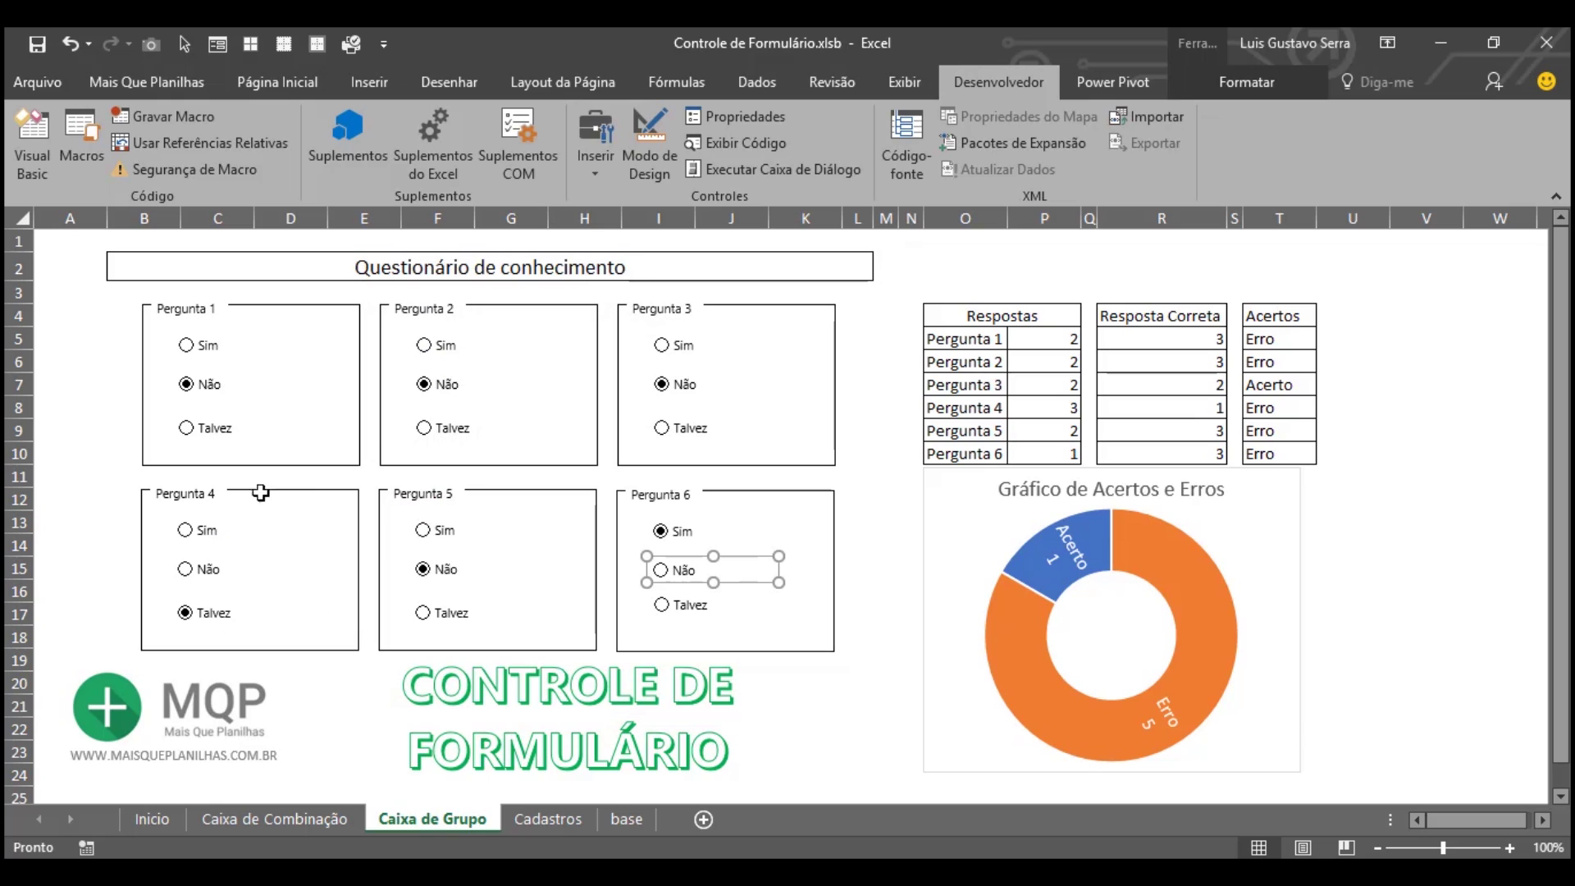